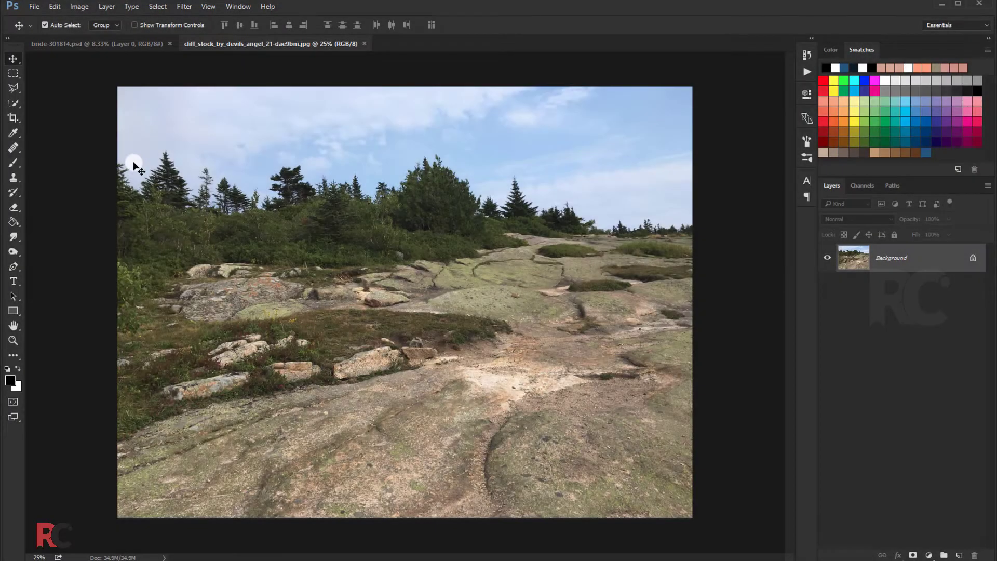
Step: Quick-select the treeline and rocky ground, then turn the selection into a layer mask hiding the sky
{"action": "left_click", "coordinate": [14, 102]}
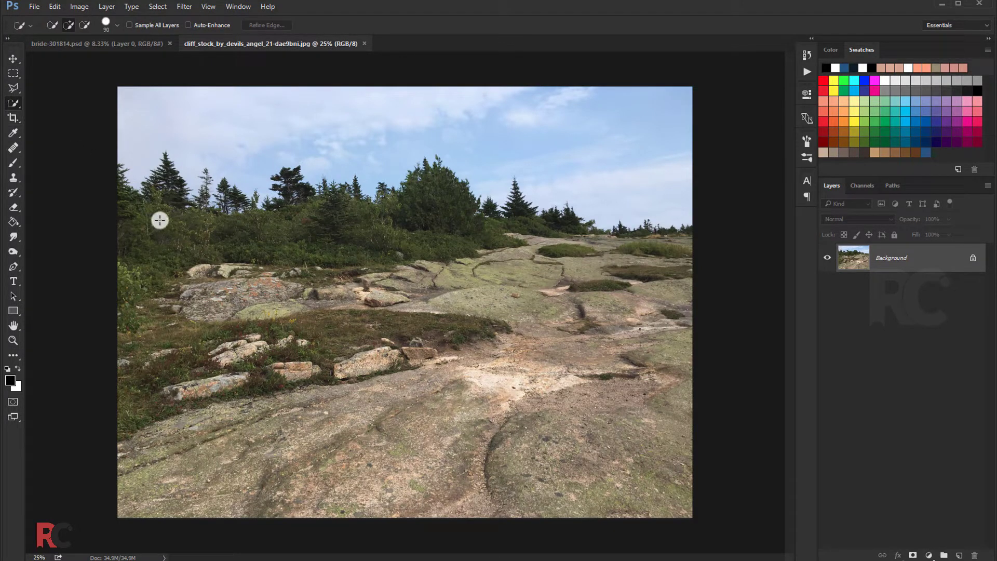
{"action": "mouse_move", "coordinate": [126, 208]}
{"action": "left_mouse_down"}
{"action": "mouse_move", "coordinate": [167, 178]}
{"action": "mouse_move", "coordinate": [202, 224]}
{"action": "mouse_move", "coordinate": [415, 215]}
{"action": "mouse_move", "coordinate": [675, 258]}
{"action": "mouse_move", "coordinate": [343, 374]}
{"action": "mouse_move", "coordinate": [566, 303]}
{"action": "mouse_move", "coordinate": [382, 289]}
{"action": "mouse_move", "coordinate": [185, 452]}
{"action": "mouse_move", "coordinate": [480, 436]}
{"action": "mouse_move", "coordinate": [520, 388]}
{"action": "left_mouse_up"}
{"action": "key", "text": "bracketright"}
{"action": "key", "text": "bracketright"}
{"action": "key", "text": "bracketright"}
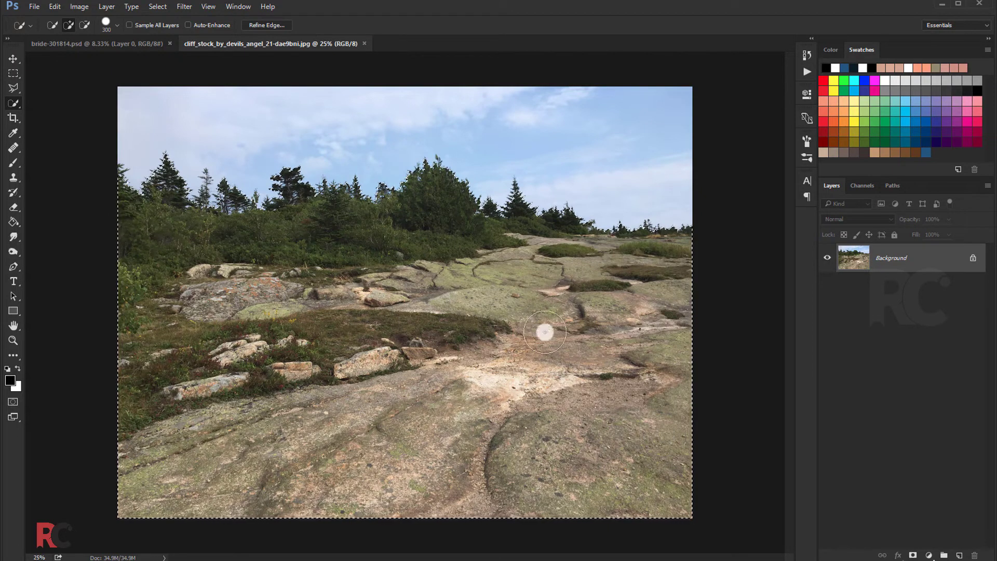
{"action": "left_click", "coordinate": [914, 555]}
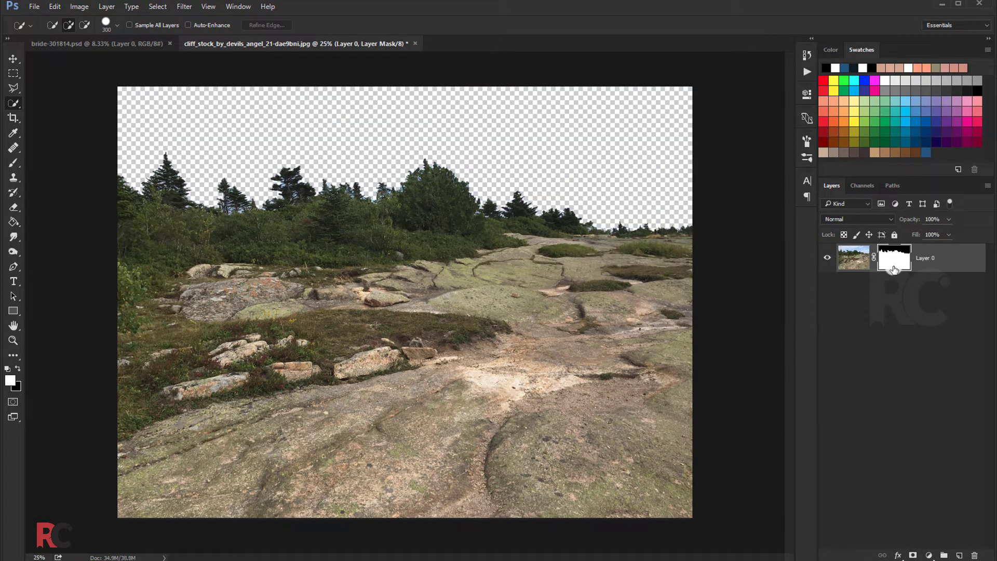
{"action": "right_click", "coordinate": [893, 269]}
Step: In Refine Mask, paint the Refine Radius brush along the whole treeline edge
{"action": "left_click", "coordinate": [883, 361]}
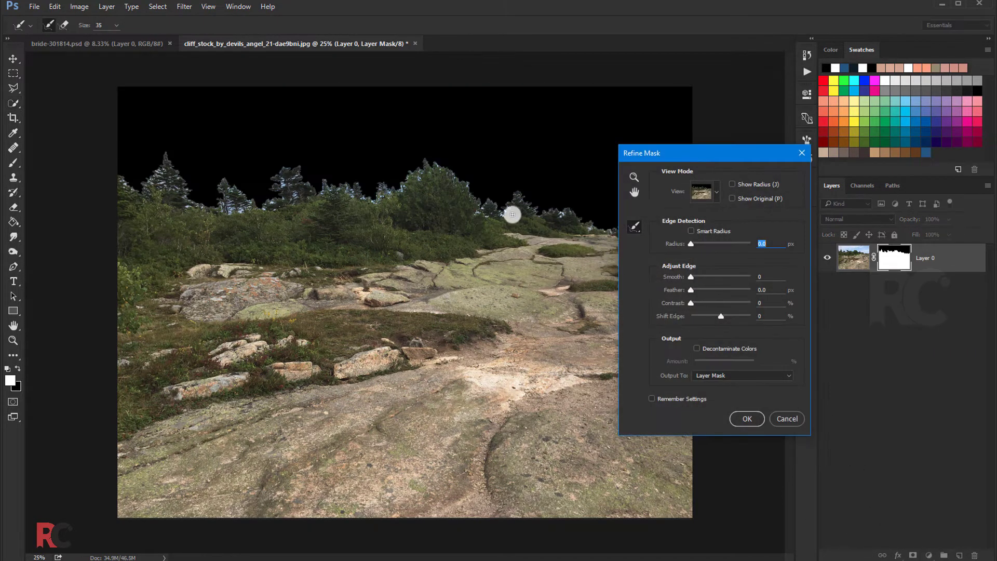
{"action": "left_click_drag", "start_coordinate": [469, 187], "coordinate": [363, 194]}
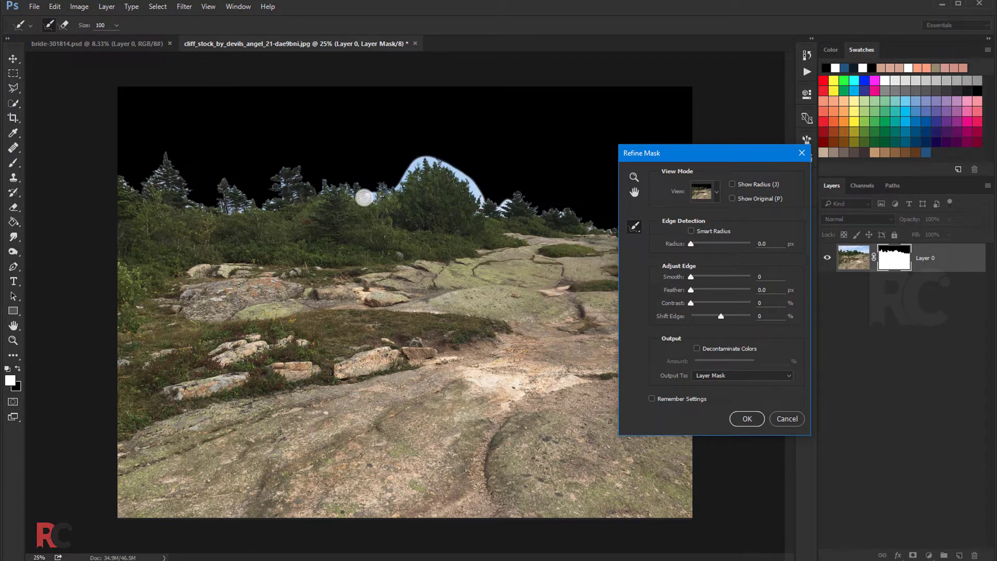
{"action": "scroll", "coordinate": [379, 189], "scroll_direction": "up", "scroll_amount": 2}
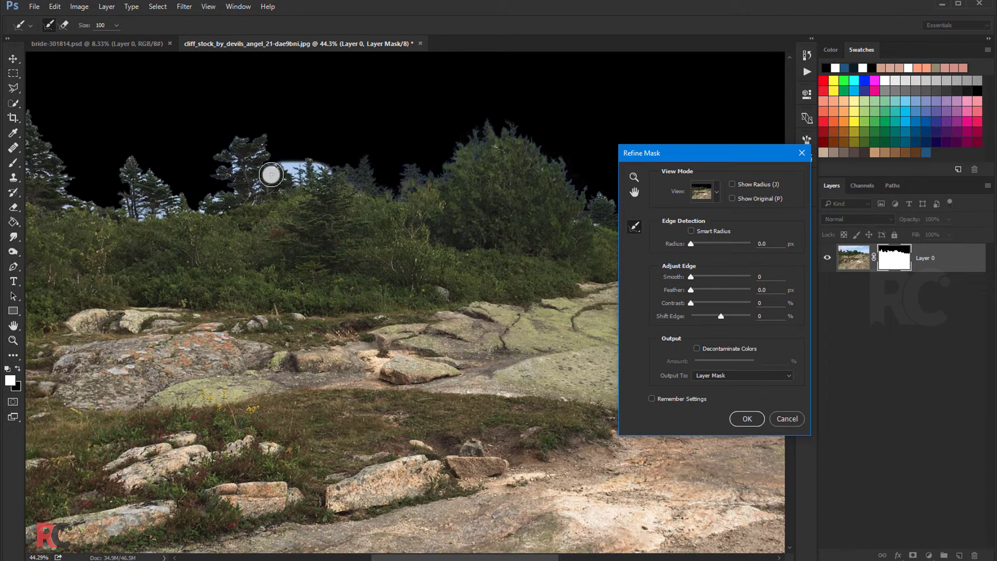
{"action": "mouse_move", "coordinate": [481, 152]}
{"action": "left_mouse_down"}
{"action": "mouse_move", "coordinate": [125, 171]}
{"action": "mouse_move", "coordinate": [345, 191]}
{"action": "left_mouse_up"}
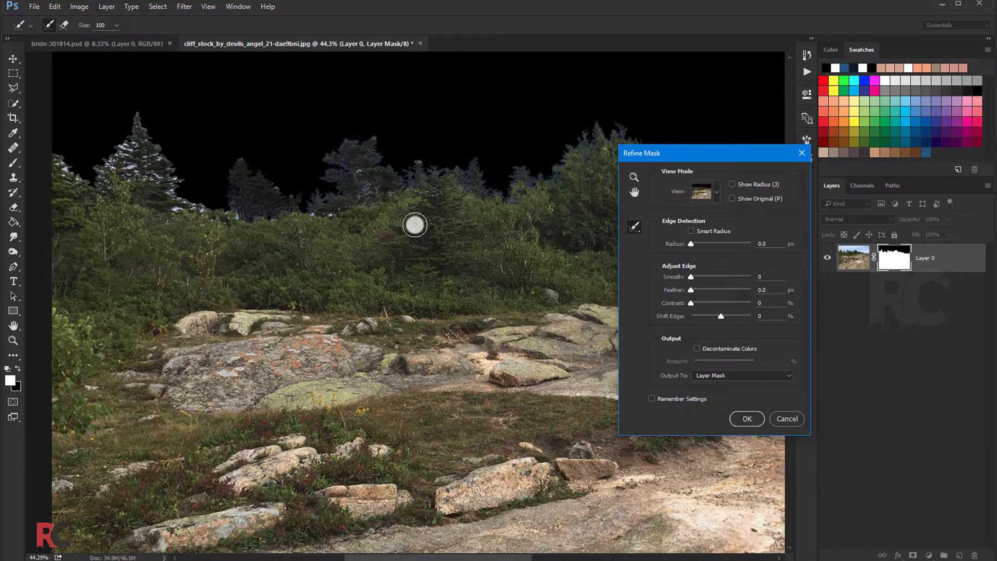
{"action": "left_click_drag", "start_coordinate": [383, 134], "coordinate": [431, 166]}
{"action": "mouse_move", "coordinate": [269, 209]}
{"action": "left_mouse_down"}
{"action": "mouse_move", "coordinate": [103, 188]}
{"action": "mouse_move", "coordinate": [324, 179]}
{"action": "left_mouse_up"}
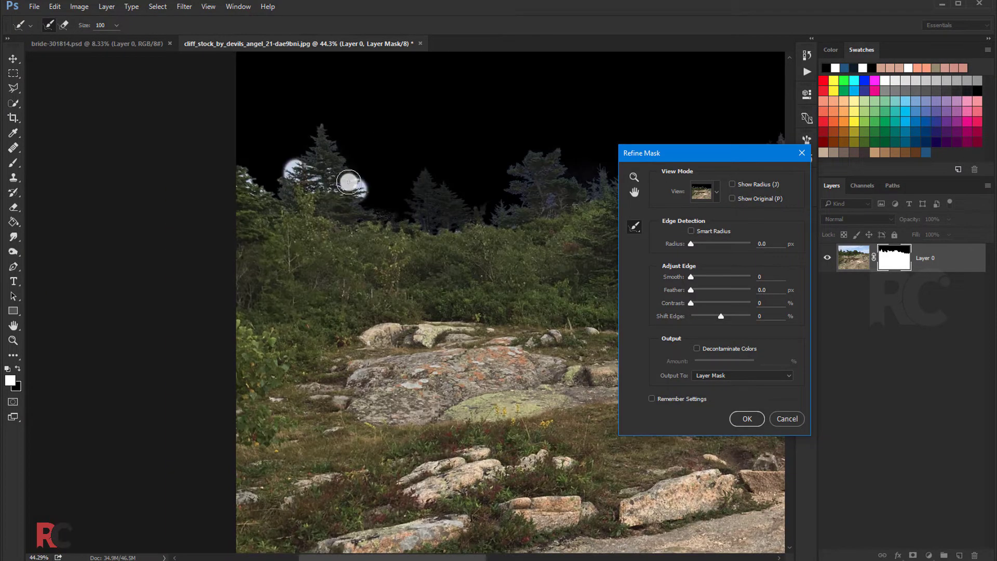
{"action": "mouse_move", "coordinate": [450, 218]}
{"action": "left_mouse_down"}
{"action": "mouse_move", "coordinate": [284, 226]}
{"action": "mouse_move", "coordinate": [450, 231]}
{"action": "mouse_move", "coordinate": [488, 258]}
{"action": "left_mouse_up"}
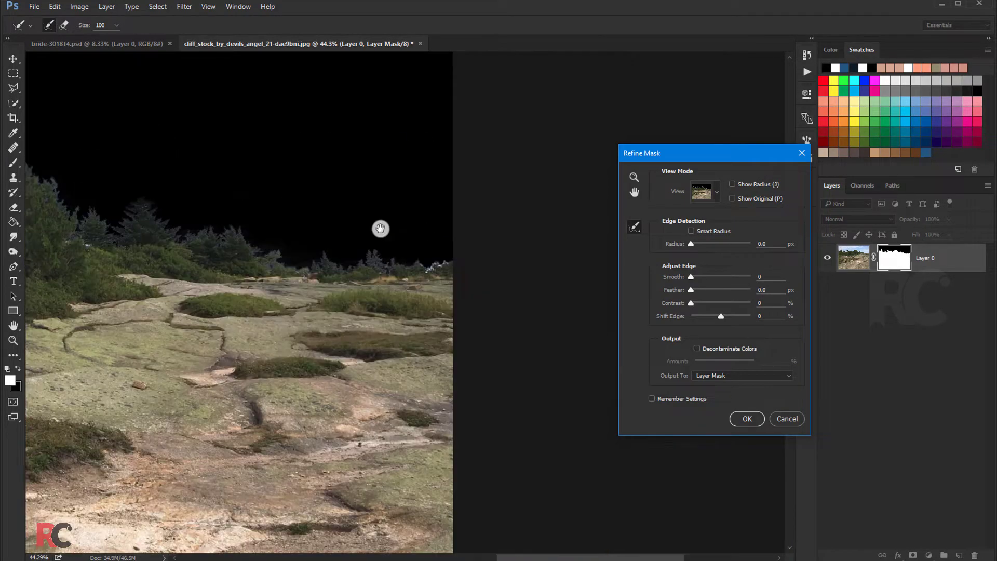
{"action": "left_click_drag", "start_coordinate": [397, 258], "coordinate": [416, 258]}
{"action": "key", "text": "ctrl+minus"}
{"action": "scroll", "coordinate": [399, 221], "scroll_direction": "up", "scroll_amount": 2}
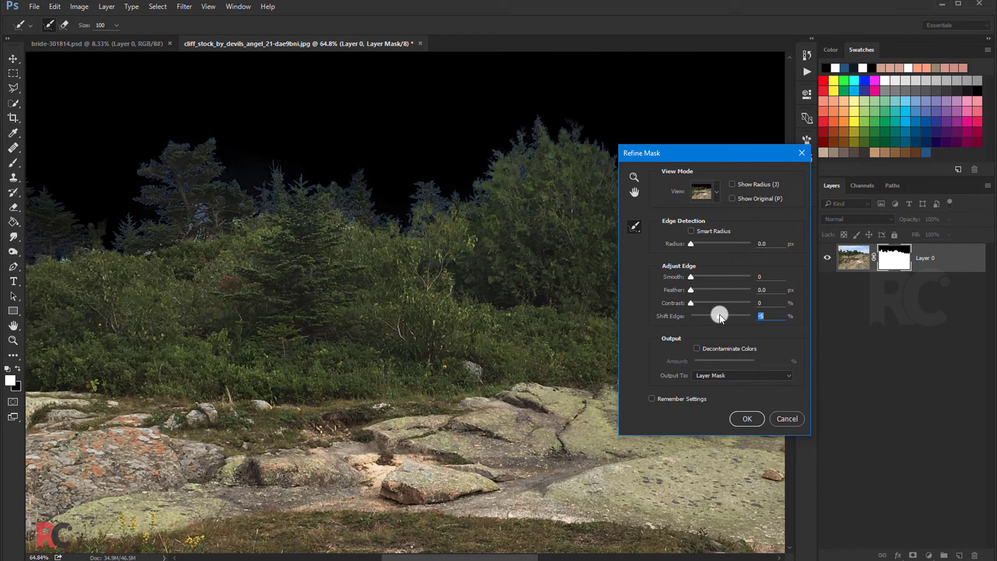
Step: Set Shift Edge to -24% and Contrast to 10%, then apply the refined mask
{"action": "left_click_drag", "start_coordinate": [719, 314], "coordinate": [705, 294]}
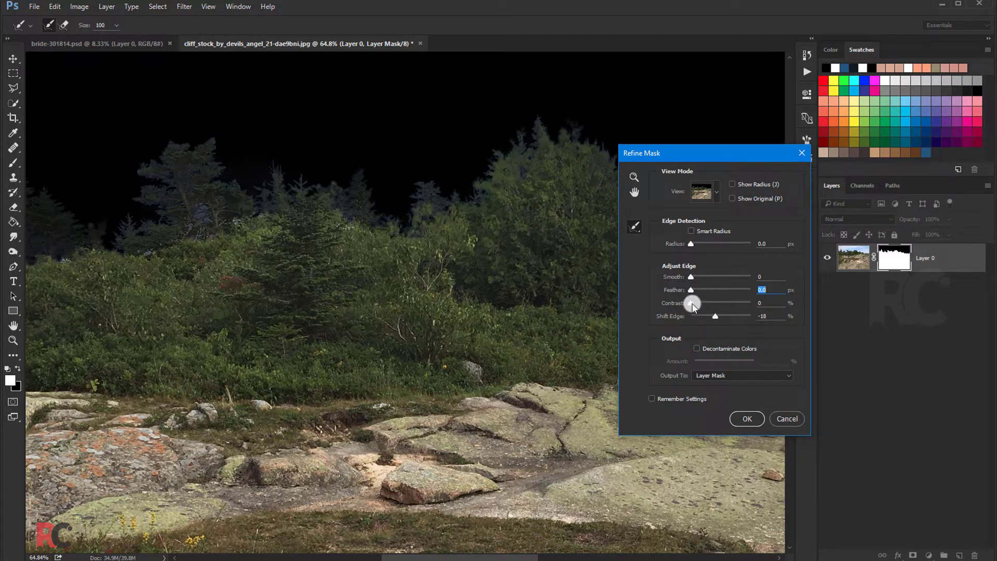
{"action": "left_click_drag", "start_coordinate": [693, 305], "coordinate": [700, 306]}
{"action": "left_click", "coordinate": [743, 417]}
{"action": "scroll", "coordinate": [506, 280], "scroll_direction": "down", "scroll_amount": 3}
{"action": "scroll", "coordinate": [503, 279], "scroll_direction": "down", "scroll_amount": 2}
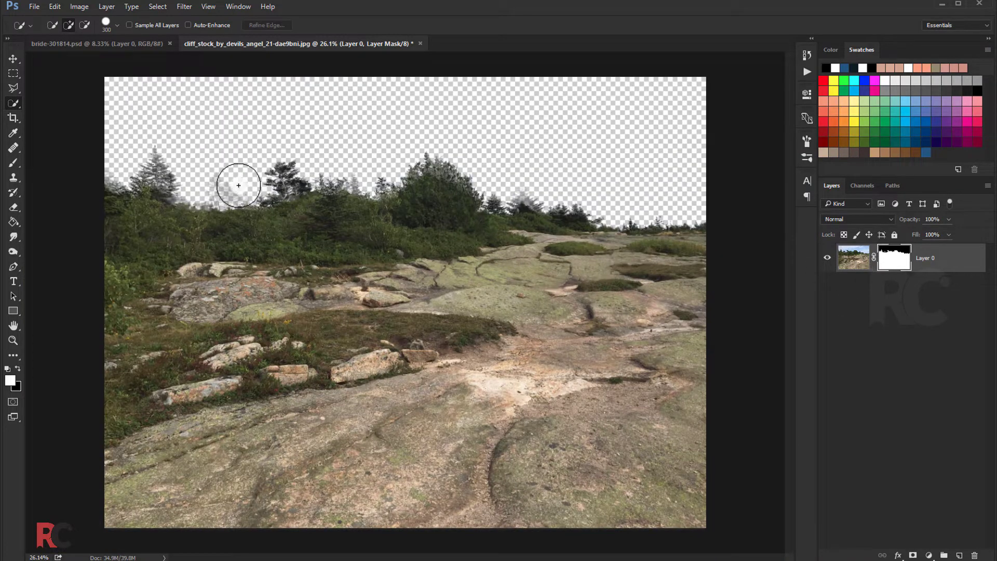
Step: Create a new 12 × 15 inch, 300 ppi document
{"action": "left_click", "coordinate": [13, 58]}
{"action": "left_click", "coordinate": [34, 6]}
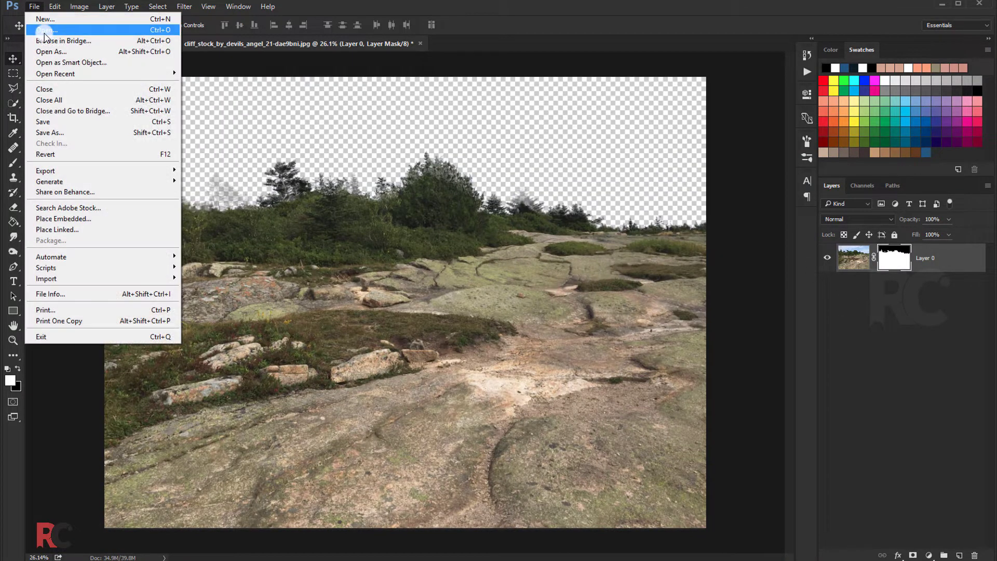
{"action": "left_click", "coordinate": [46, 19]}
{"action": "left_click", "coordinate": [369, 179]}
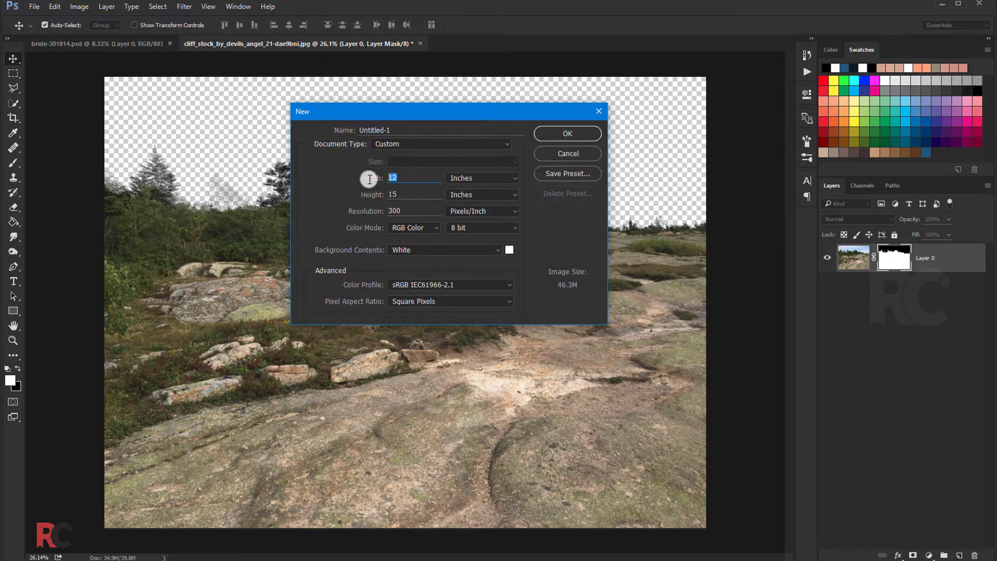
{"action": "left_click", "coordinate": [568, 135]}
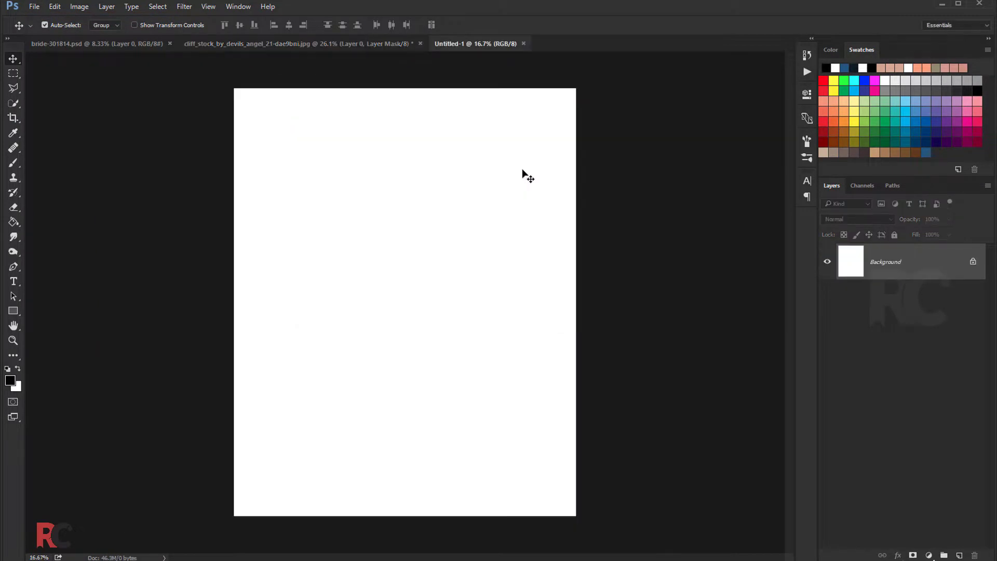
Step: Copy the masked landscape into the new document, move it to the bottom and squash it to 72.22% height
{"action": "left_click", "coordinate": [261, 45]}
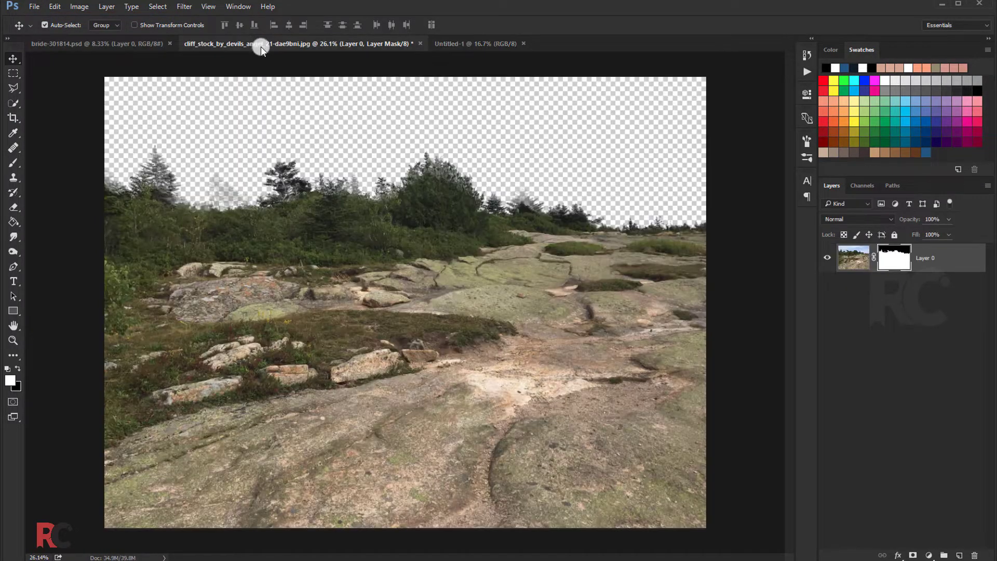
{"action": "left_click_drag", "start_coordinate": [399, 242], "coordinate": [462, 275]}
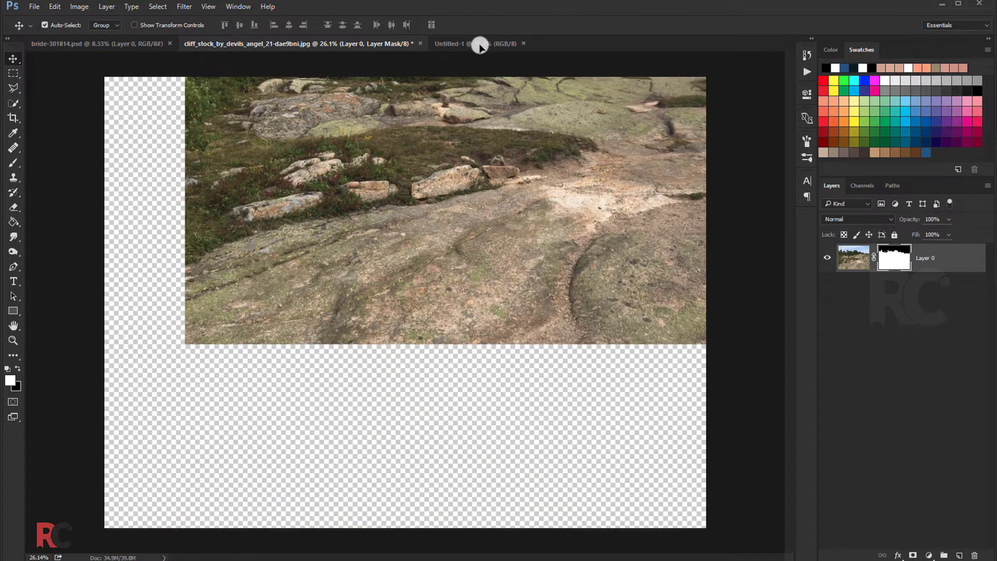
{"action": "key", "text": "ctrl+t"}
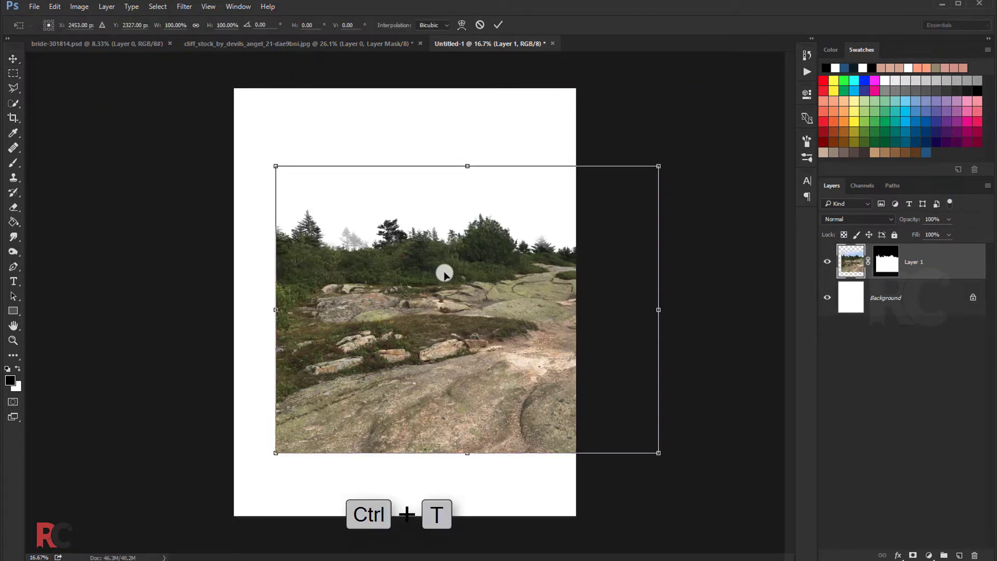
{"action": "left_click_drag", "start_coordinate": [435, 278], "coordinate": [386, 343]}
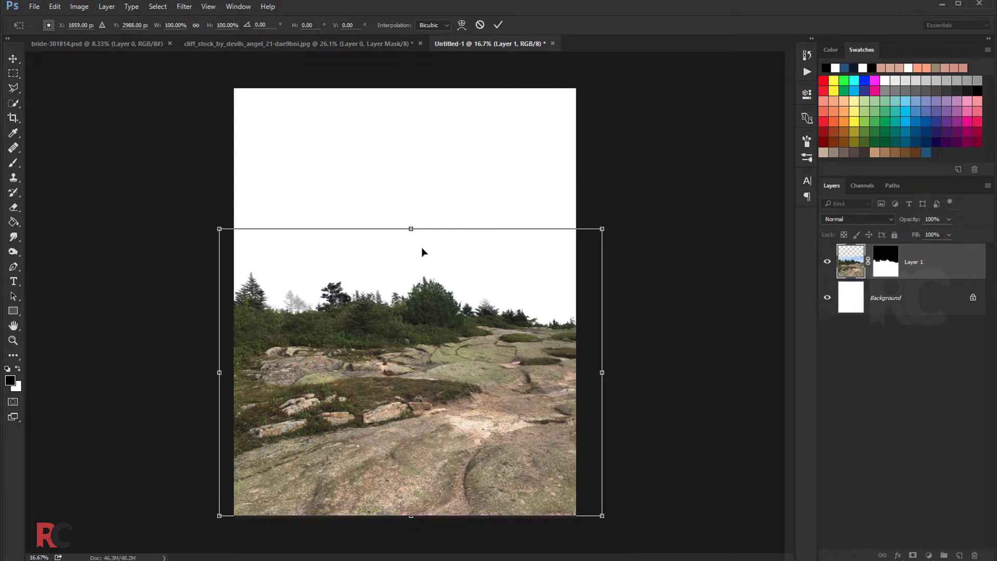
{"action": "left_click_drag", "start_coordinate": [410, 229], "coordinate": [410, 326]}
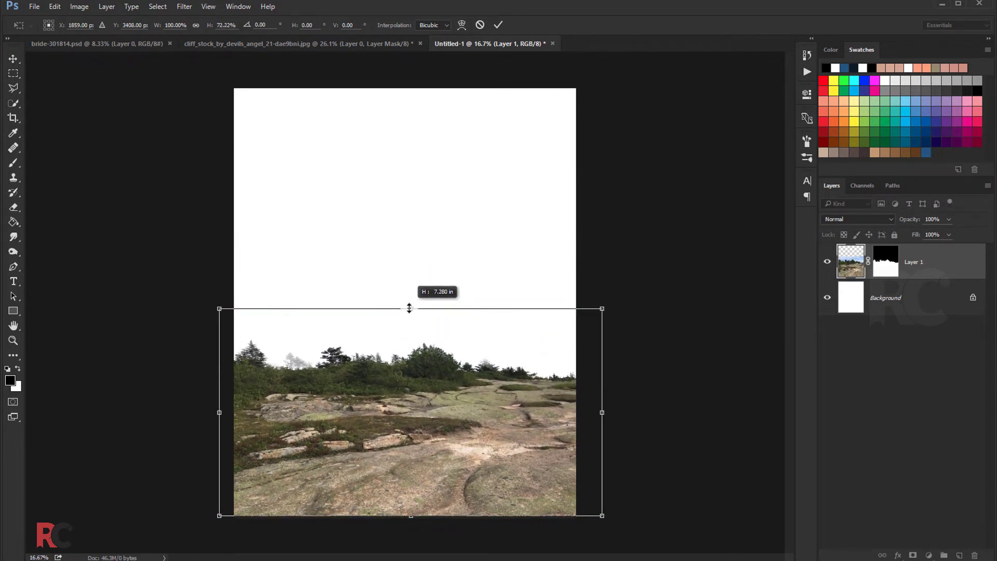
Step: Commit the transform and add a dark blue-grey #383e49 Solid Color fill above the Background layer
{"action": "left_click", "coordinate": [501, 26]}
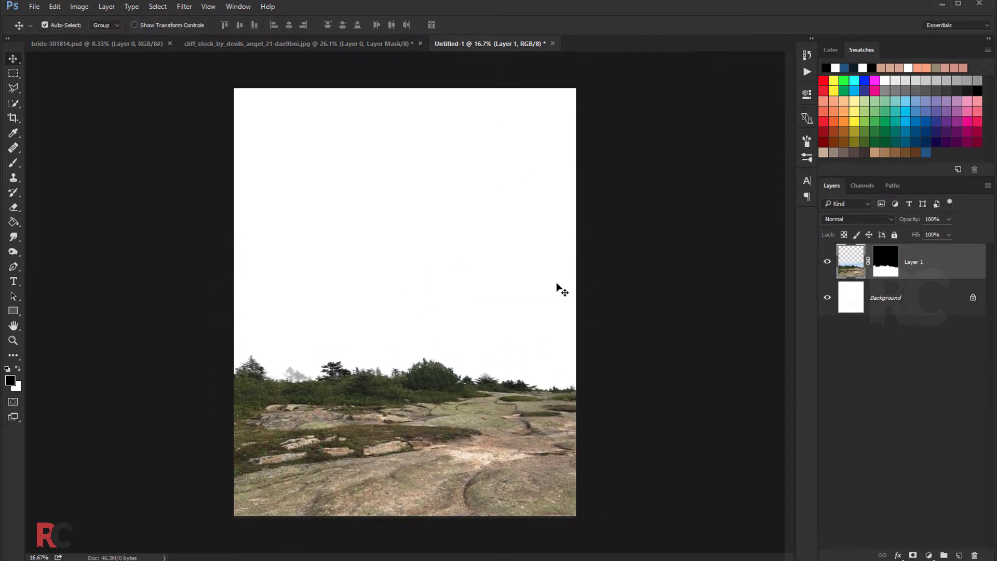
{"action": "left_click", "coordinate": [939, 310]}
{"action": "left_click", "coordinate": [924, 555]}
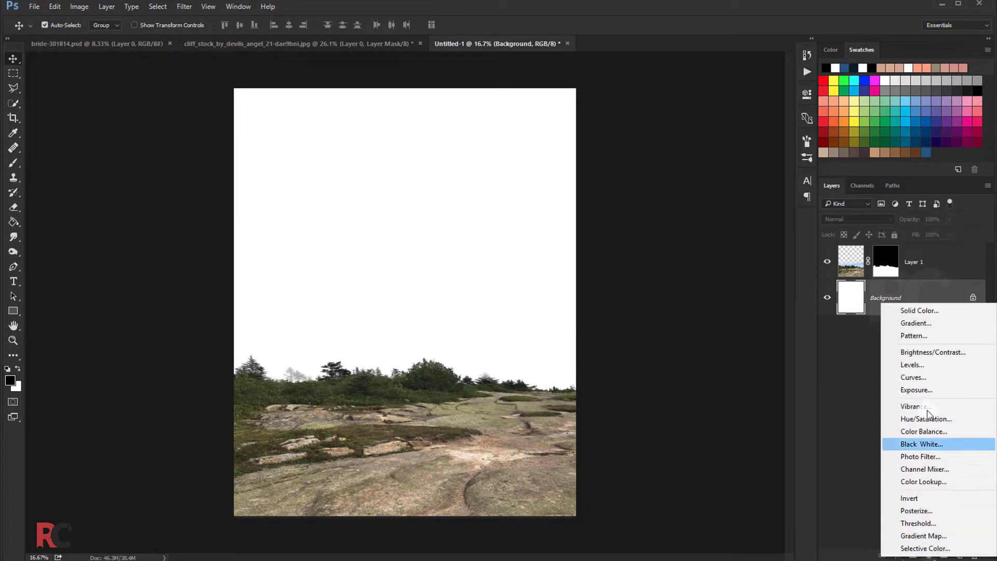
{"action": "left_click", "coordinate": [901, 309]}
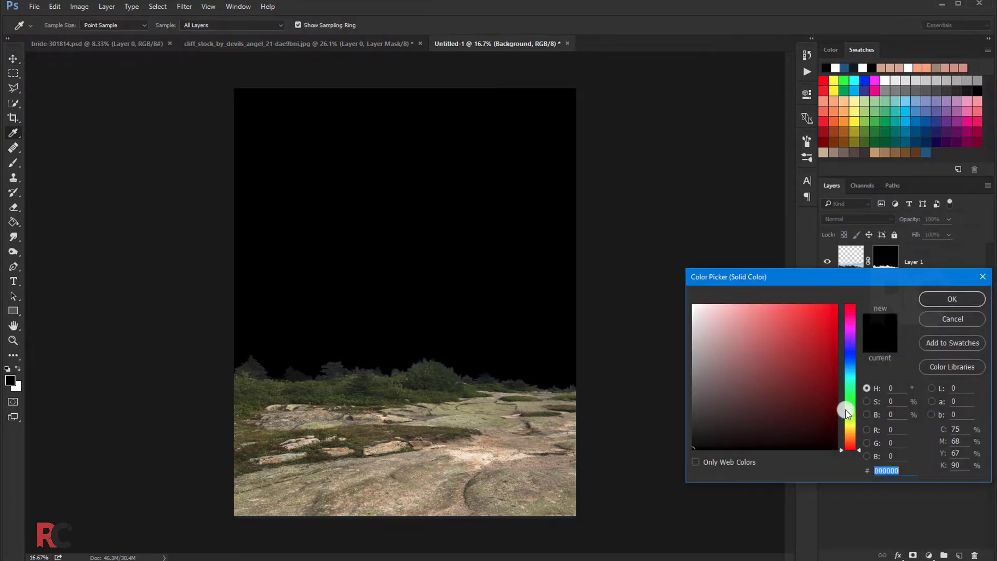
{"action": "left_click", "coordinate": [854, 361]}
{"action": "left_click", "coordinate": [727, 408]}
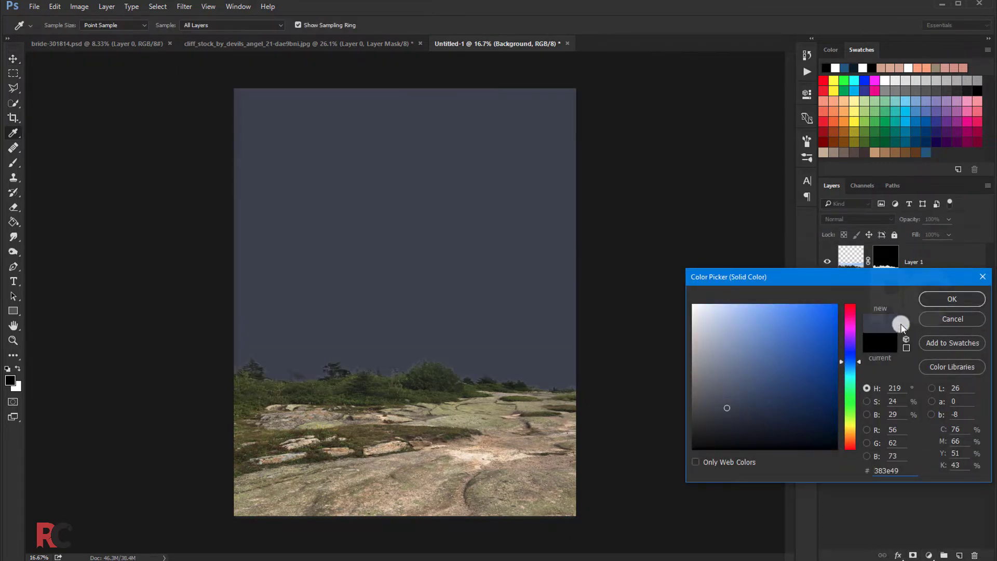
{"action": "left_click", "coordinate": [931, 301]}
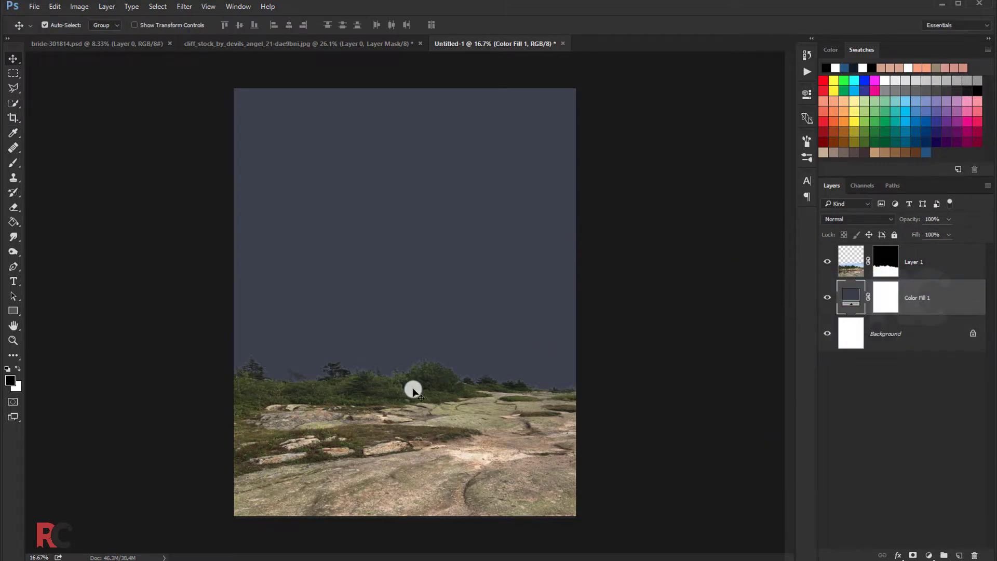
{"action": "mouse_move", "coordinate": [413, 390]}
{"action": "left_mouse_down"}
{"action": "mouse_move", "coordinate": [460, 403]}
{"action": "mouse_move", "coordinate": [436, 414]}
{"action": "mouse_move", "coordinate": [477, 300]}
{"action": "mouse_move", "coordinate": [493, 290]}
{"action": "left_mouse_up"}
Step: Permanently apply the landscape layer's mask
{"action": "left_click", "coordinate": [934, 257]}
{"action": "left_click", "coordinate": [886, 262]}
{"action": "right_click", "coordinate": [885, 262]}
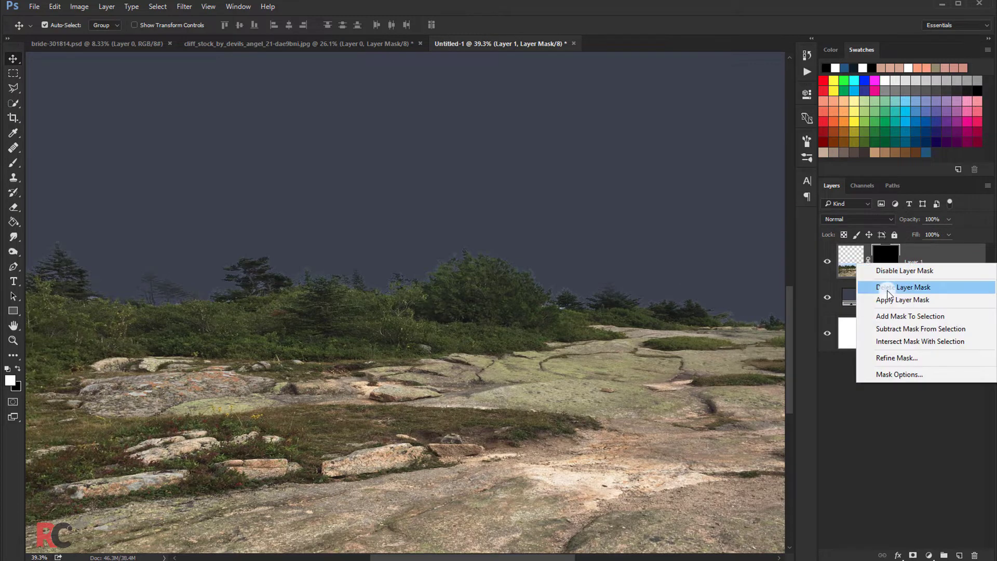
{"action": "left_click", "coordinate": [887, 289]}
Step: Defringe Layer 1 by 1 pixel and zoom in on the treeline
{"action": "left_click", "coordinate": [113, 9]}
{"action": "mouse_move", "coordinate": [117, 422]}
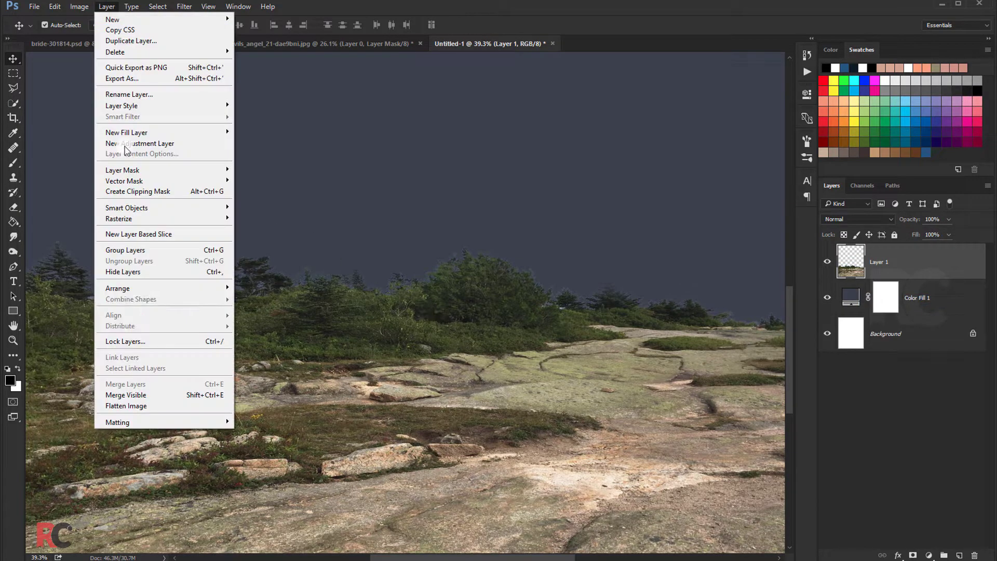
{"action": "left_click", "coordinate": [249, 431]}
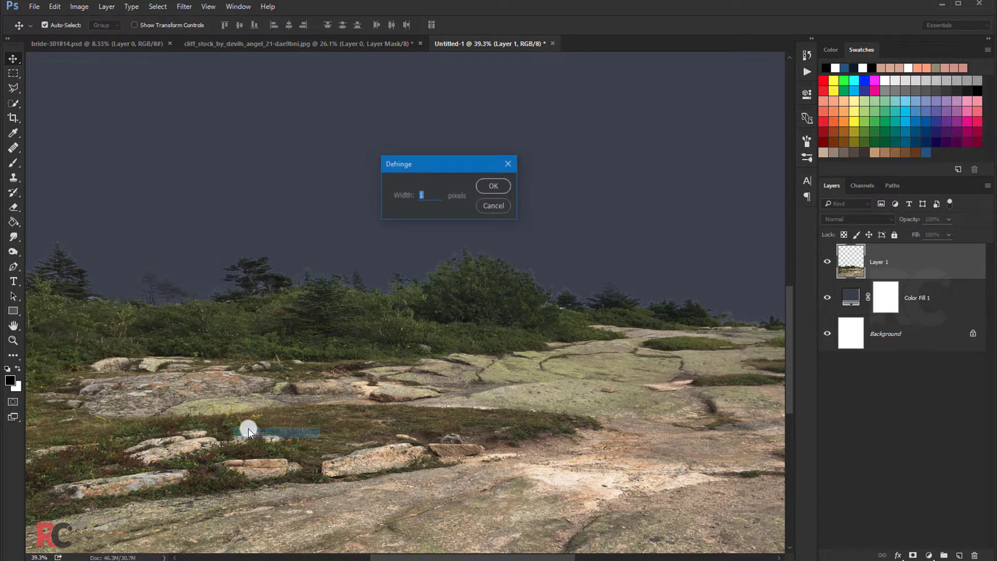
{"action": "left_click", "coordinate": [483, 188]}
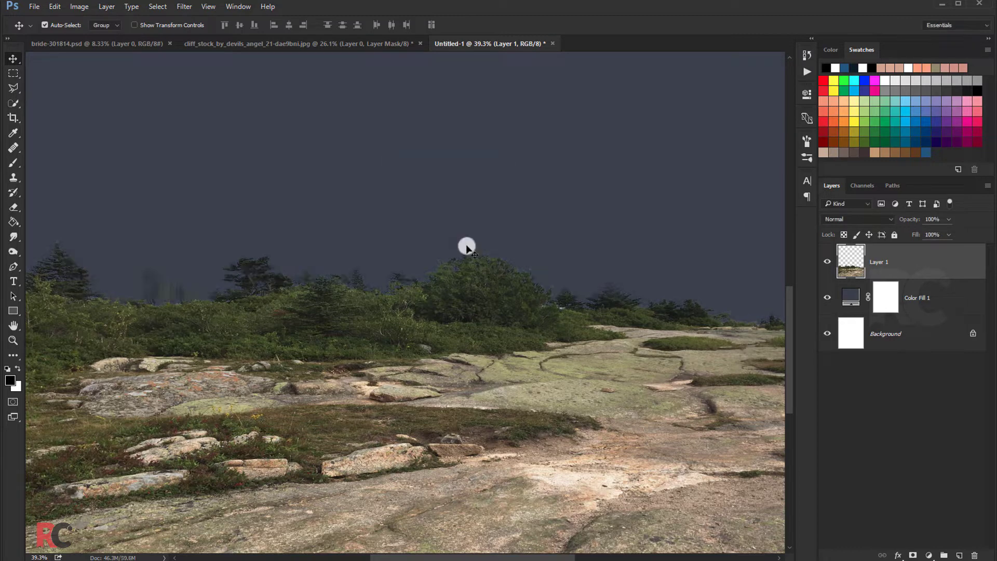
{"action": "scroll", "coordinate": [465, 248], "scroll_direction": "down", "scroll_amount": 2}
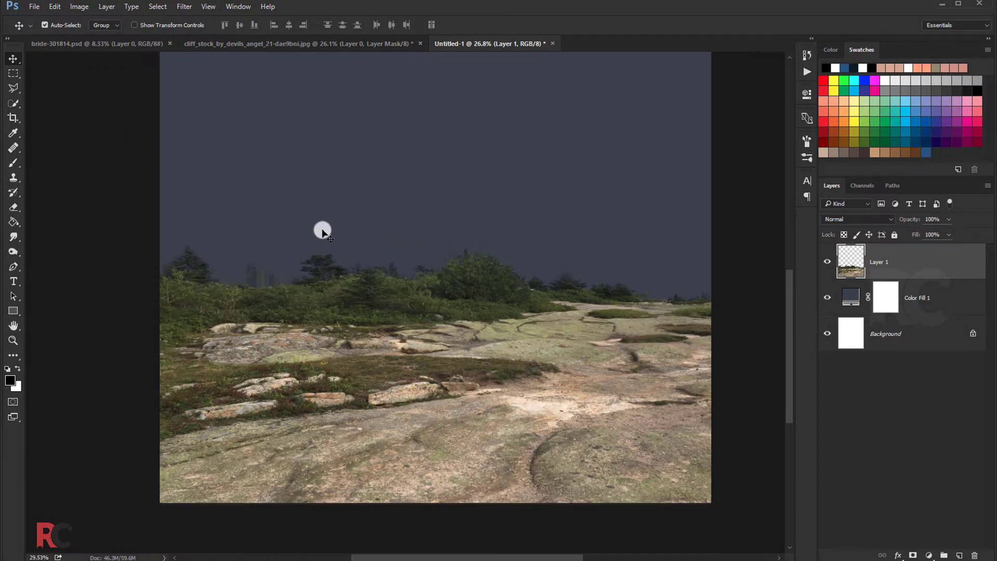
{"action": "scroll", "coordinate": [322, 230], "scroll_direction": "up", "scroll_amount": 1}
{"action": "scroll", "coordinate": [254, 248], "scroll_direction": "up", "scroll_amount": 1}
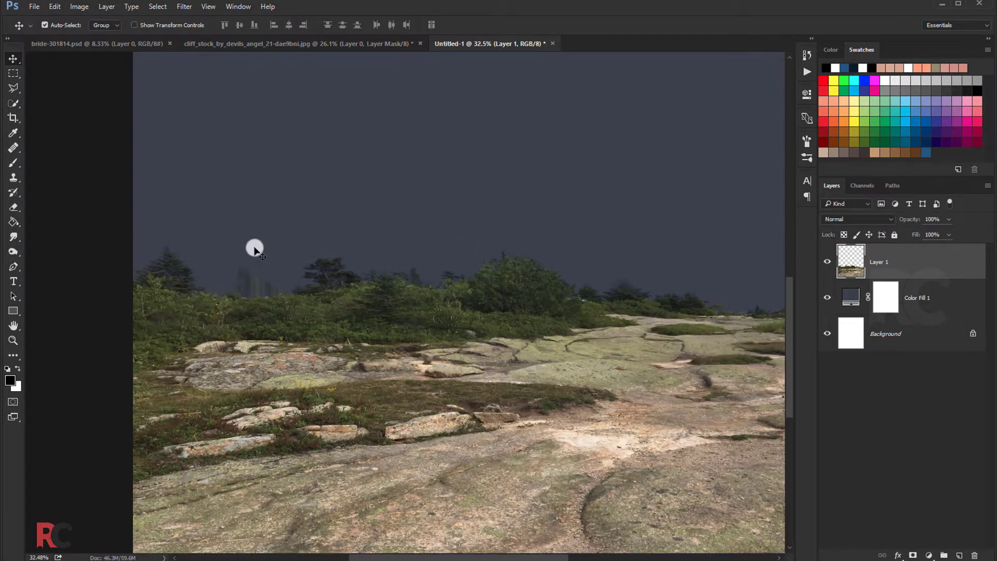
{"action": "scroll", "coordinate": [257, 253], "scroll_direction": "up", "scroll_amount": 3}
{"action": "scroll", "coordinate": [270, 268], "scroll_direction": "up", "scroll_amount": 4}
{"action": "scroll", "coordinate": [311, 270], "scroll_direction": "up", "scroll_amount": 2}
Step: Lasso the left pine tree and copy it onto its own layer
{"action": "left_click_drag", "start_coordinate": [332, 265], "coordinate": [452, 238]}
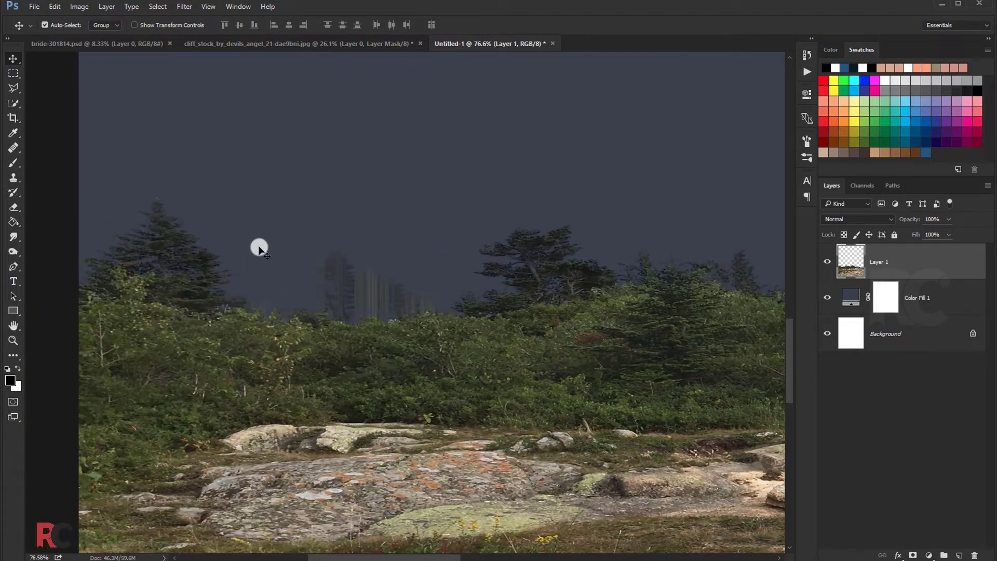
{"action": "key", "text": "l"}
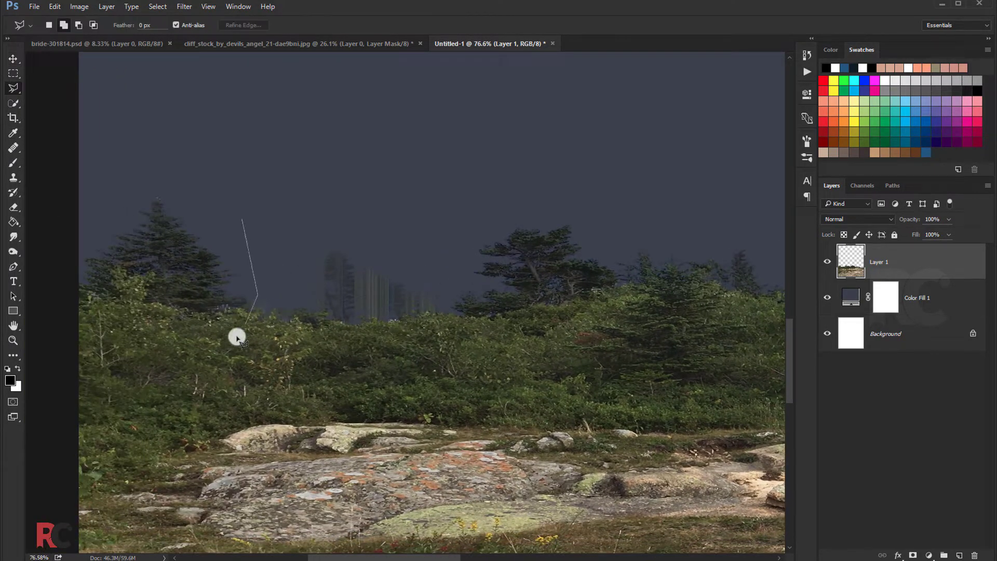
{"action": "left_click", "coordinate": [220, 341]}
{"action": "left_click", "coordinate": [124, 174]}
{"action": "left_click", "coordinate": [177, 178]}
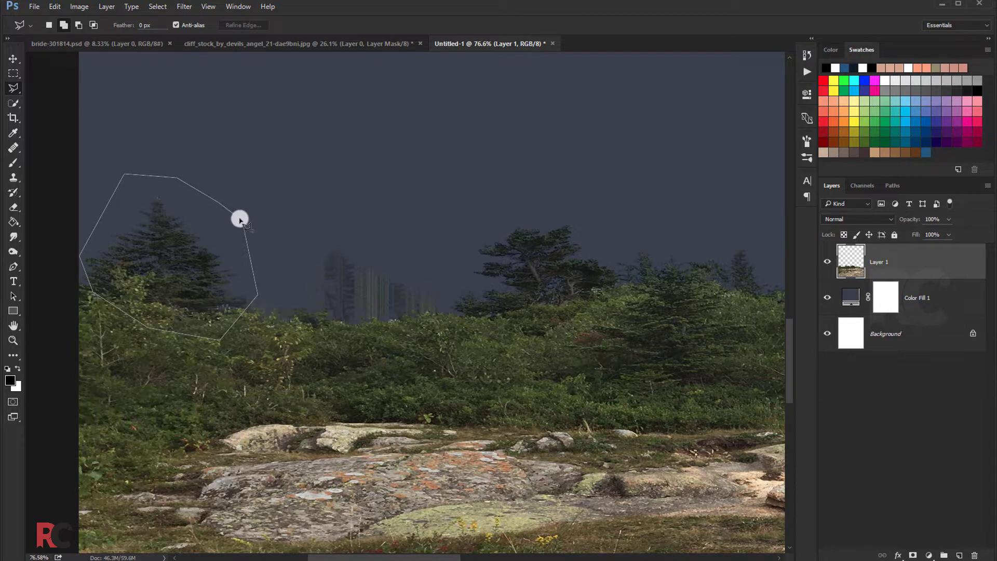
{"action": "left_click", "coordinate": [239, 219]}
{"action": "right_click", "coordinate": [230, 244]}
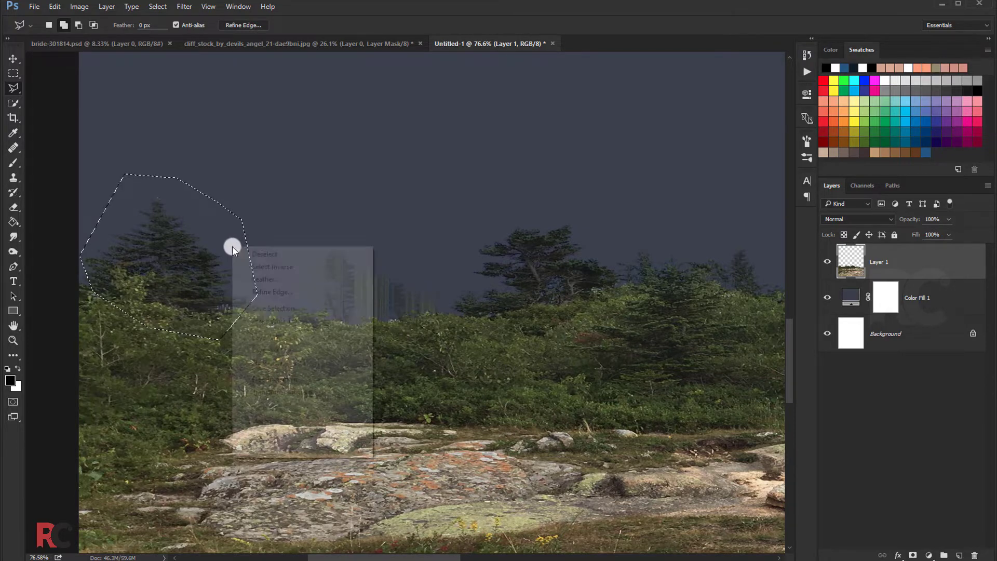
{"action": "left_click", "coordinate": [273, 335]}
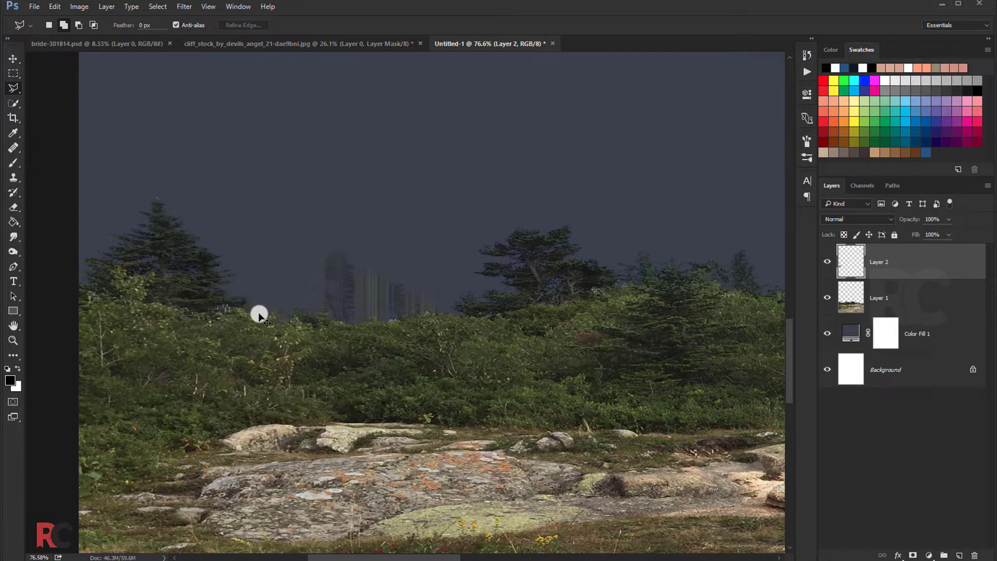
Step: Move the tree copy into the treeline gap and erase its edges with a 150 px eraser
{"action": "key", "text": "ctrl+t"}
{"action": "left_click_drag", "start_coordinate": [254, 262], "coordinate": [413, 275]}
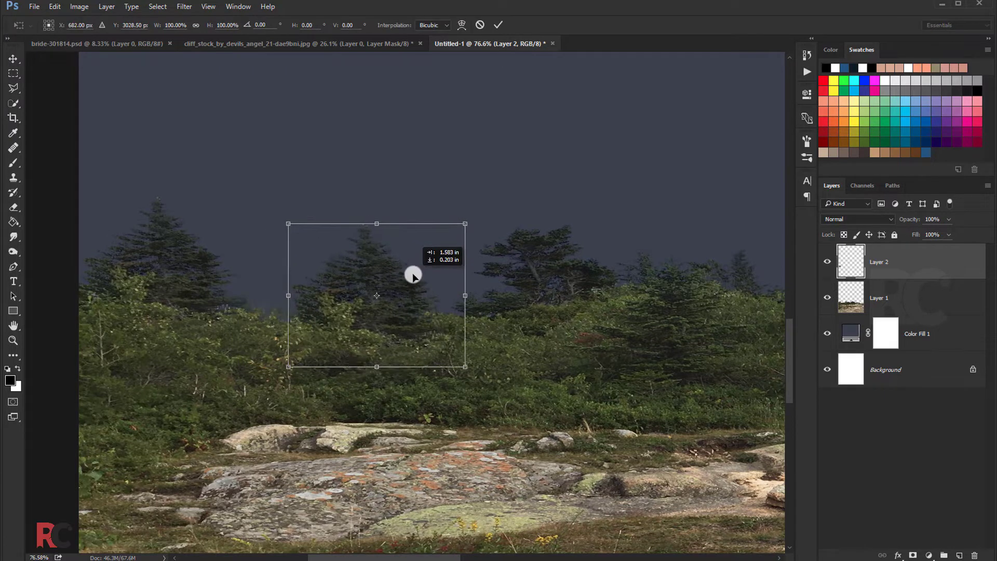
{"action": "left_click", "coordinate": [500, 23]}
{"action": "key", "text": "l"}
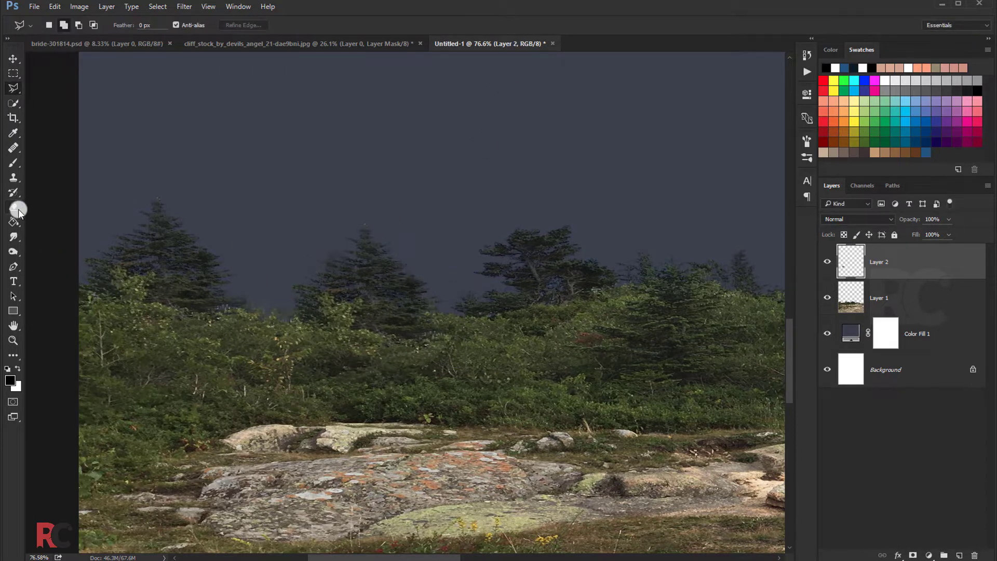
{"action": "left_click", "coordinate": [16, 207]}
{"action": "key", "text": "bracketleft"}
{"action": "key", "text": "bracketleft"}
{"action": "key", "text": "bracketleft"}
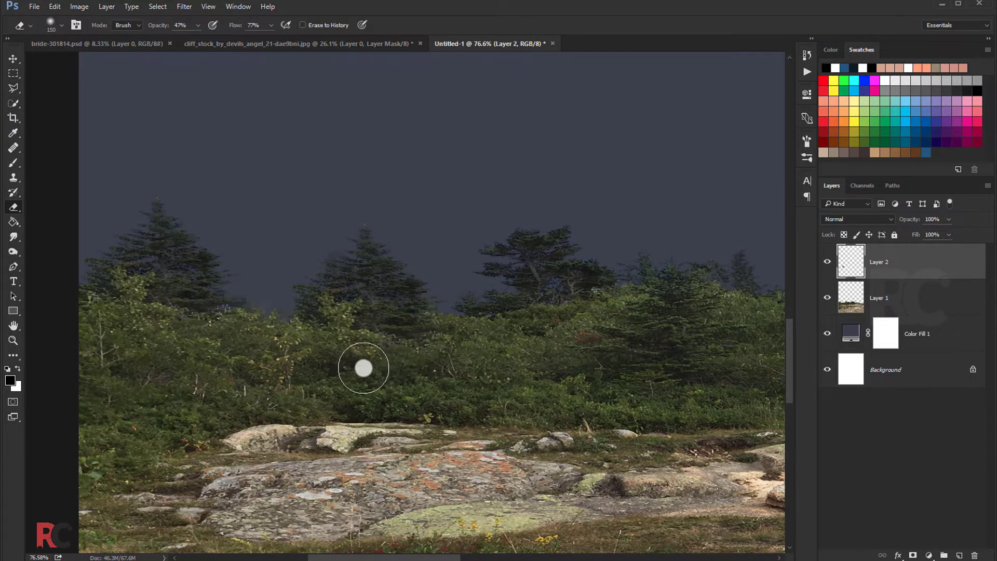
{"action": "mouse_move", "coordinate": [512, 365]}
{"action": "left_mouse_down"}
{"action": "mouse_move", "coordinate": [222, 355]}
{"action": "mouse_move", "coordinate": [425, 338]}
{"action": "mouse_move", "coordinate": [385, 327]}
{"action": "mouse_move", "coordinate": [334, 334]}
{"action": "left_mouse_up"}
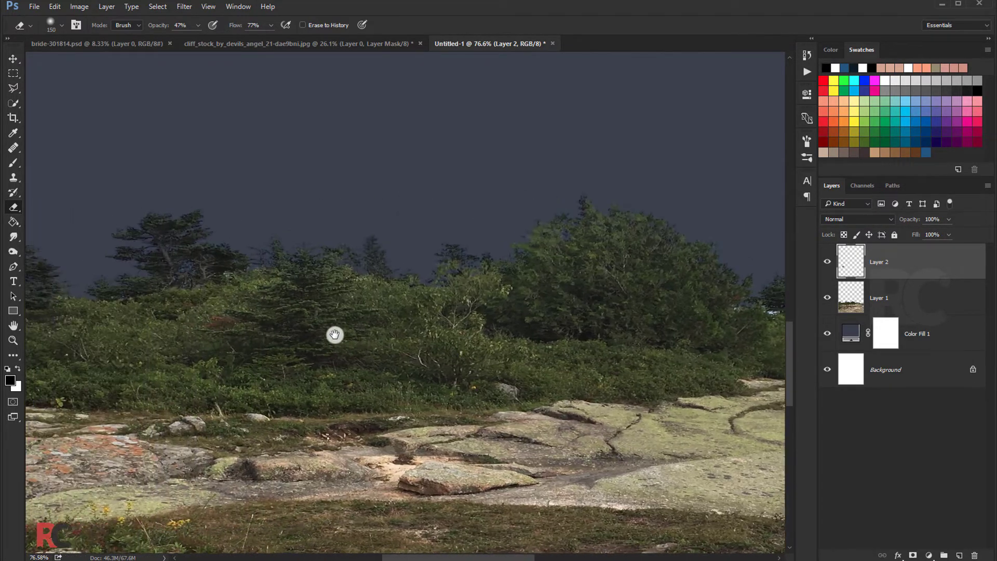
{"action": "left_click", "coordinate": [13, 59]}
{"action": "left_click_drag", "start_coordinate": [153, 265], "coordinate": [258, 320]}
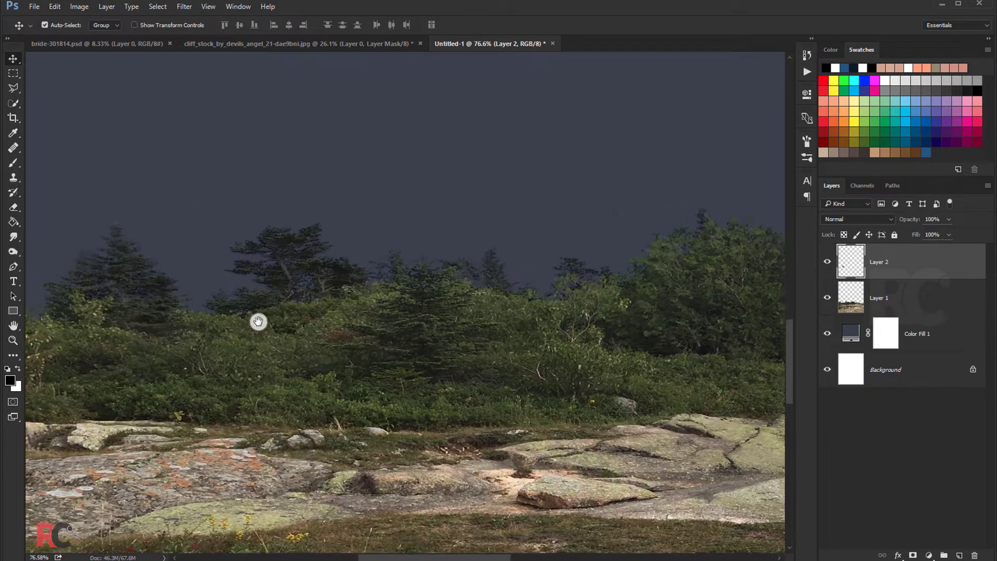
Step: Duplicate the tree onto the right horizon, then make another copy further right
{"action": "key", "text": "ctrl+j"}
{"action": "mouse_move", "coordinate": [121, 274]}
{"action": "left_mouse_down"}
{"action": "mouse_move", "coordinate": [589, 296]}
{"action": "mouse_move", "coordinate": [256, 287]}
{"action": "mouse_move", "coordinate": [618, 283]}
{"action": "mouse_move", "coordinate": [256, 351]}
{"action": "mouse_move", "coordinate": [181, 355]}
{"action": "left_mouse_up"}
{"action": "mouse_move", "coordinate": [267, 312]}
{"action": "left_mouse_down"}
{"action": "mouse_move", "coordinate": [590, 310]}
{"action": "mouse_move", "coordinate": [569, 333]}
{"action": "left_mouse_up"}
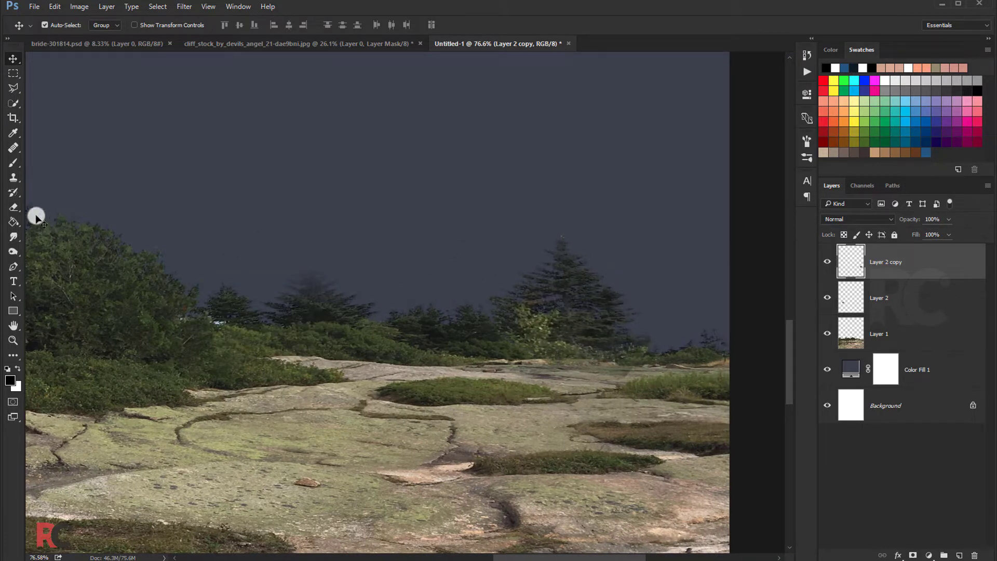
{"action": "left_click", "coordinate": [13, 206]}
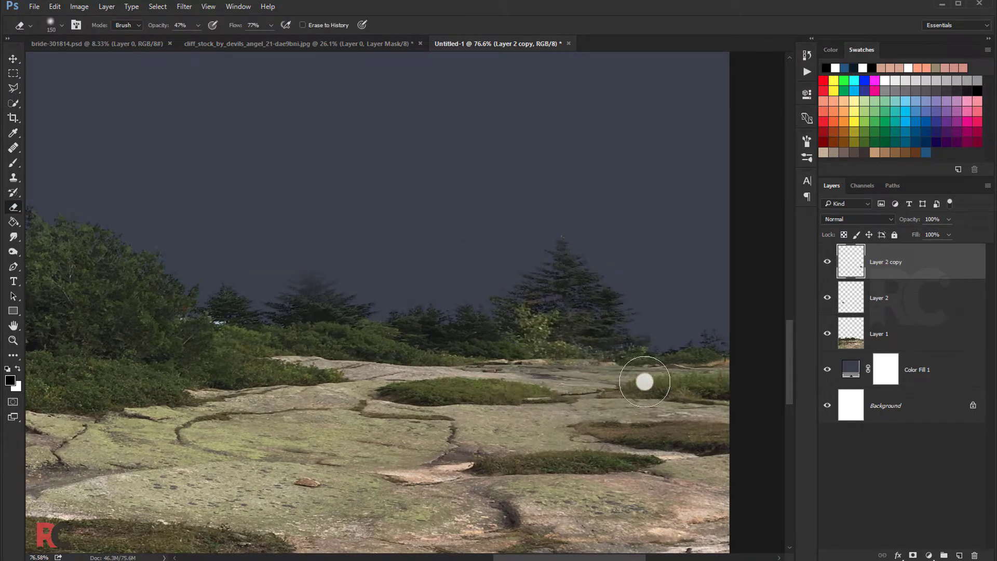
{"action": "left_click", "coordinate": [13, 59]}
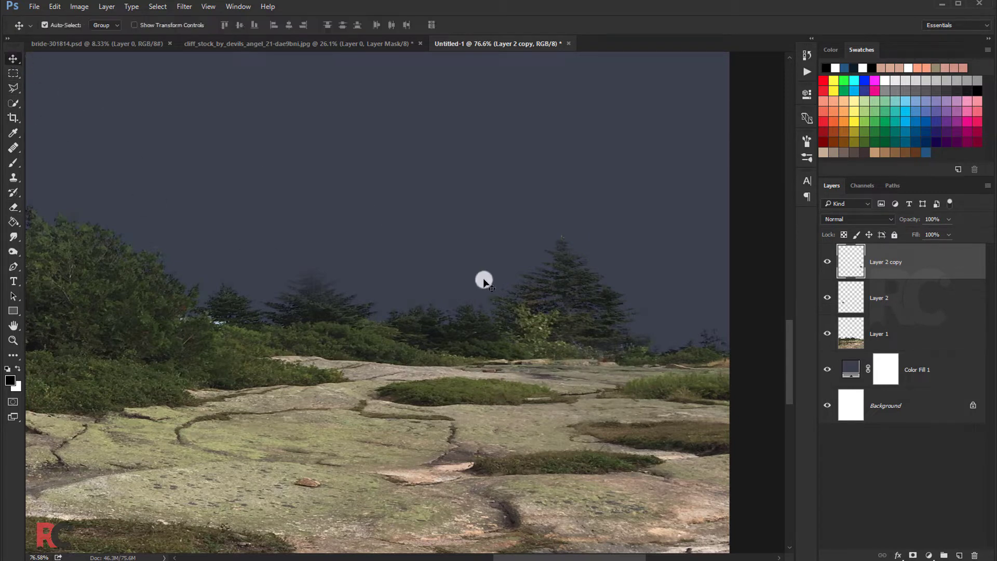
{"action": "left_click_drag", "start_coordinate": [565, 288], "coordinate": [667, 285]}
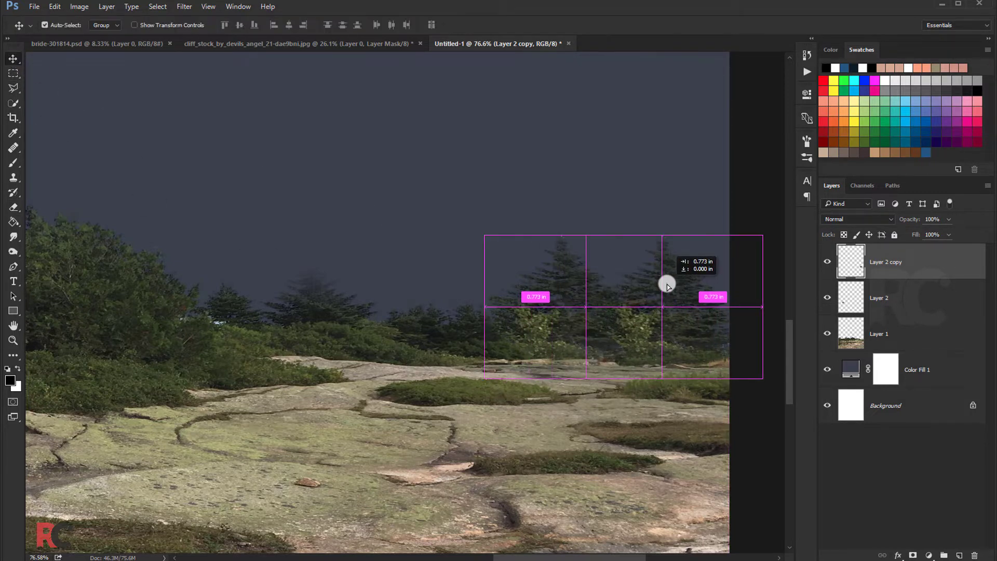
Step: Mirror the newest tree copy, enlarge it to about 134%, and select all tree and landscape layers
{"action": "key", "text": "ctrl+t"}
{"action": "right_click", "coordinate": [658, 284]}
{"action": "left_click", "coordinate": [670, 455]}
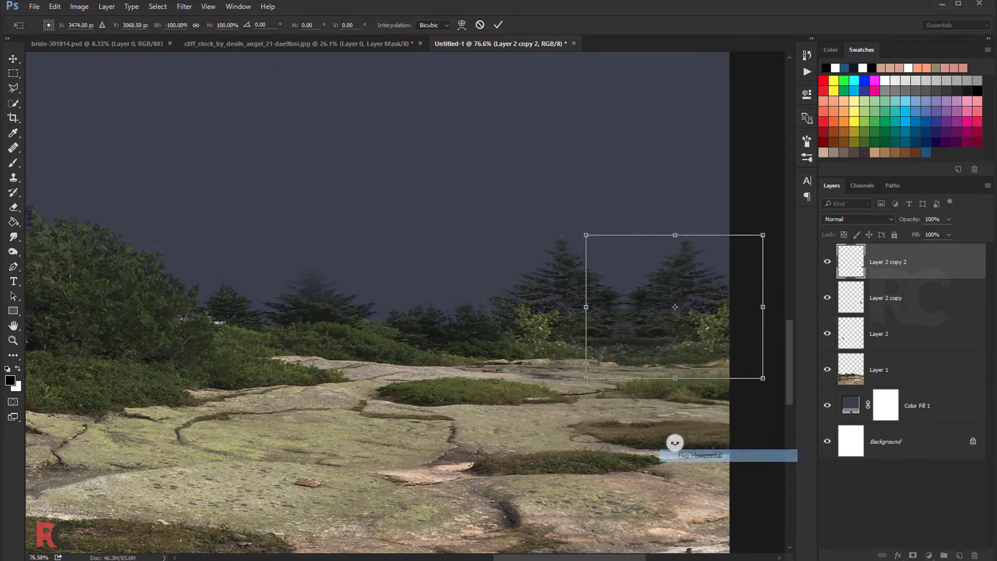
{"action": "left_click_drag", "start_coordinate": [658, 327], "coordinate": [660, 322]}
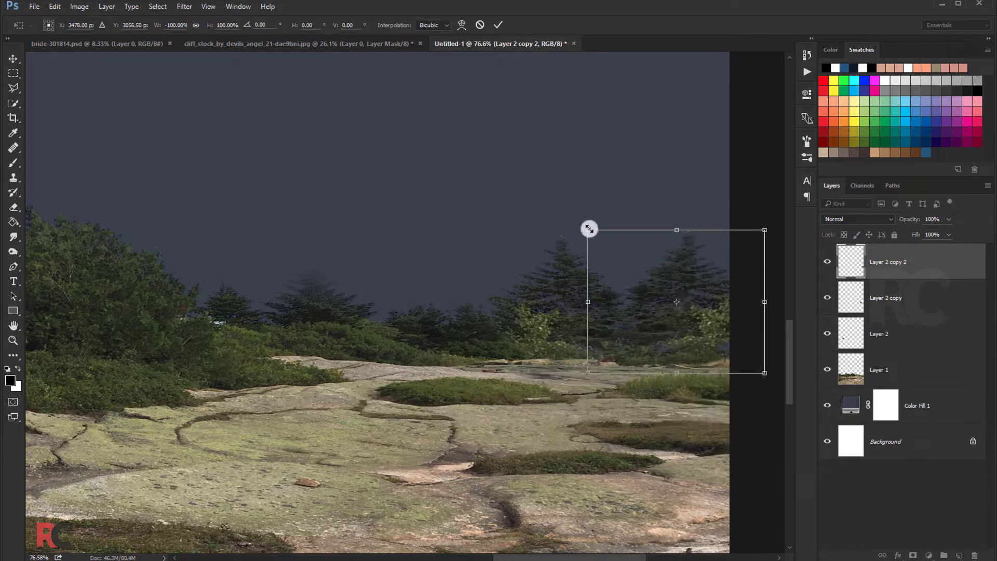
{"action": "left_click_drag", "start_coordinate": [589, 229], "coordinate": [529, 178]}
{"action": "mouse_move", "coordinate": [582, 245]}
{"action": "left_mouse_down"}
{"action": "mouse_move", "coordinate": [634, 266]}
{"action": "mouse_move", "coordinate": [639, 258]}
{"action": "left_mouse_up"}
{"action": "key", "text": "Return"}
{"action": "scroll", "coordinate": [570, 268], "scroll_direction": "down", "scroll_amount": 2}
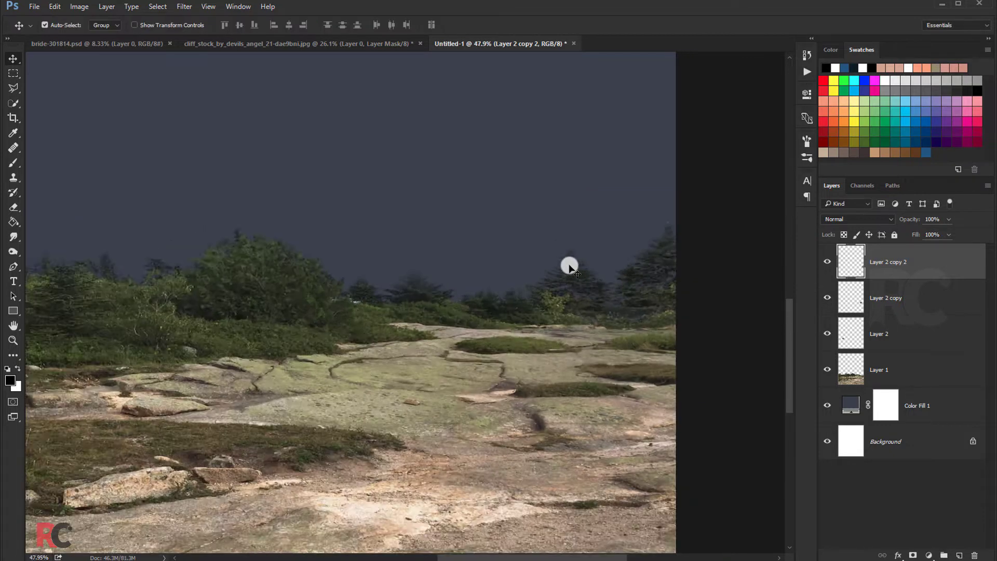
{"action": "scroll", "coordinate": [550, 267], "scroll_direction": "down", "scroll_amount": 1}
{"action": "scroll", "coordinate": [550, 270], "scroll_direction": "down", "scroll_amount": 2}
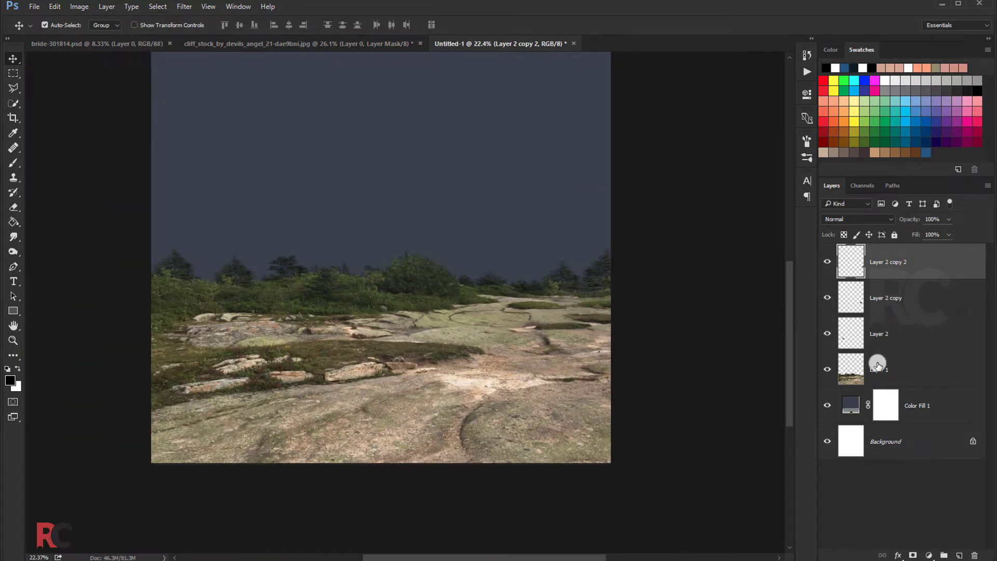
{"action": "left_click", "coordinate": [877, 366], "text": "shift"}
Step: Merge the landscape and tree layers and lower their saturation to -32
{"action": "key", "text": "ctrl+e"}
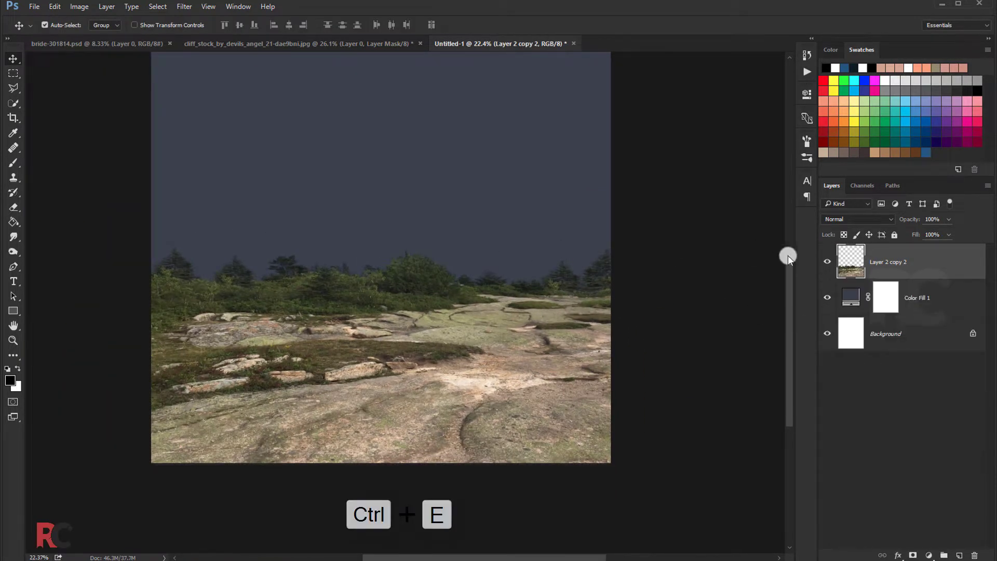
{"action": "left_click", "coordinate": [827, 262]}
{"action": "left_click", "coordinate": [828, 261]}
{"action": "scroll", "coordinate": [462, 256], "scroll_direction": "down", "scroll_amount": 1}
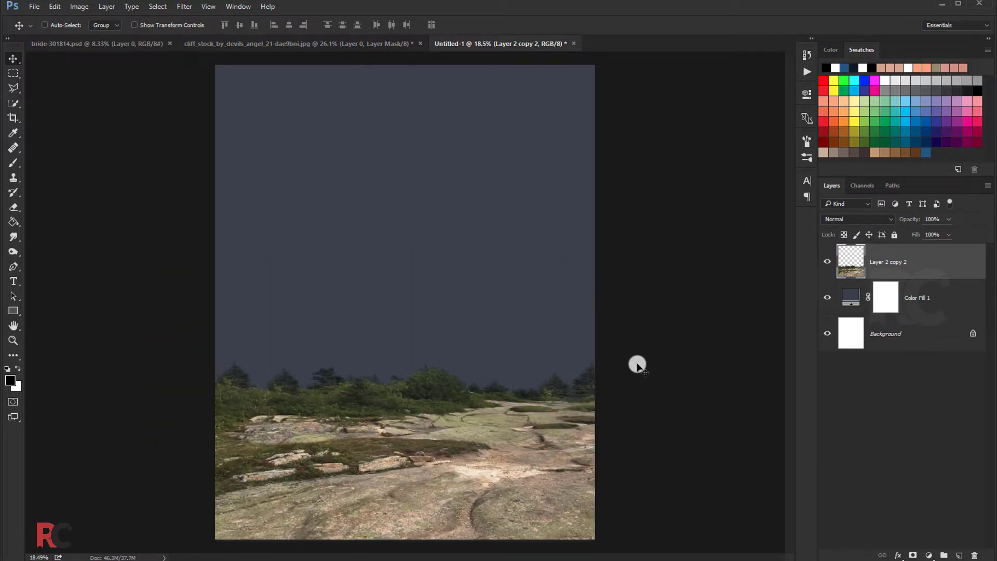
{"action": "key", "text": "ctrl+u"}
{"action": "left_click_drag", "start_coordinate": [789, 422], "coordinate": [777, 423]}
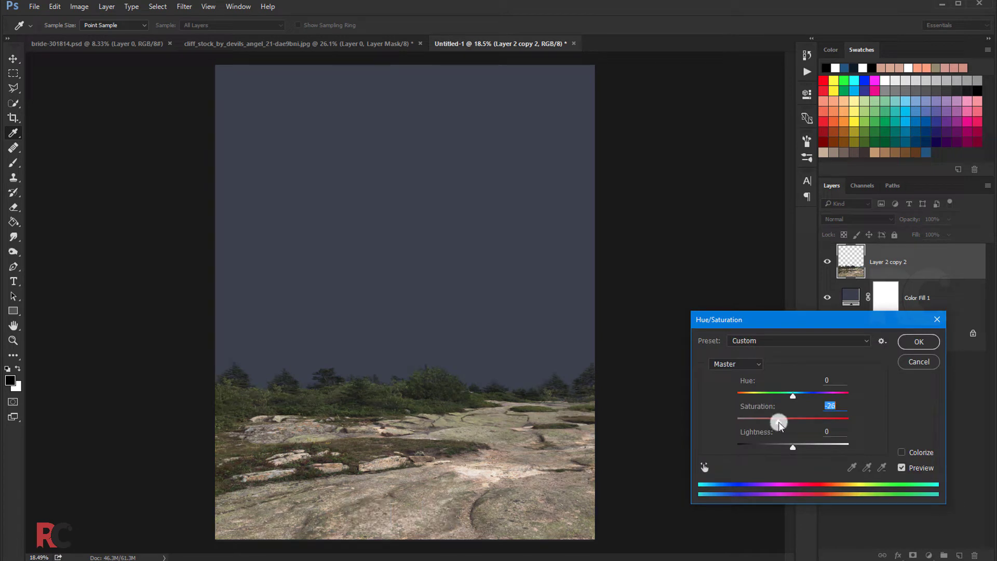
{"action": "left_click", "coordinate": [904, 342]}
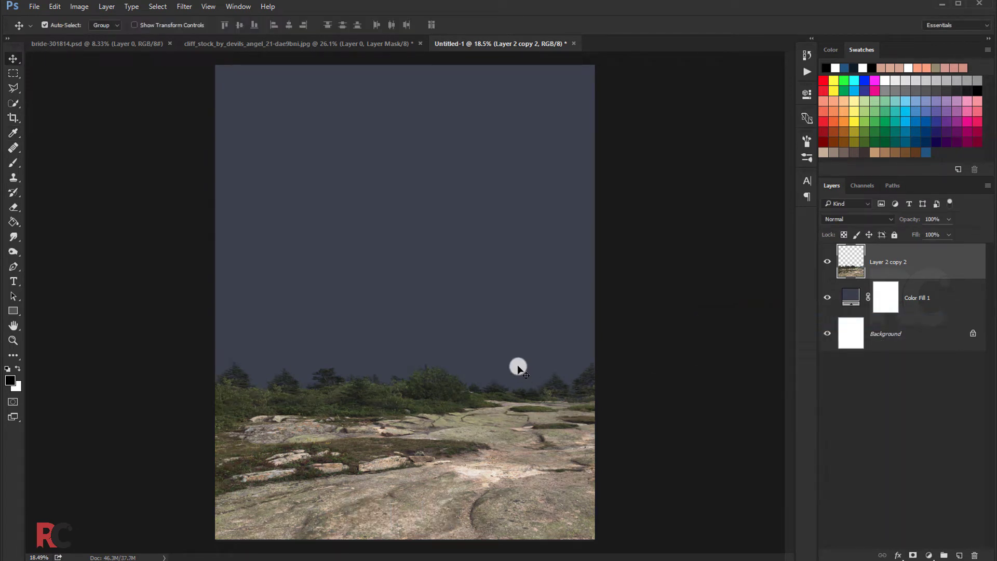
Step: Rotate the merged landscape about -0.44° and scale it to about 102%
{"action": "key", "text": "ctrl+t"}
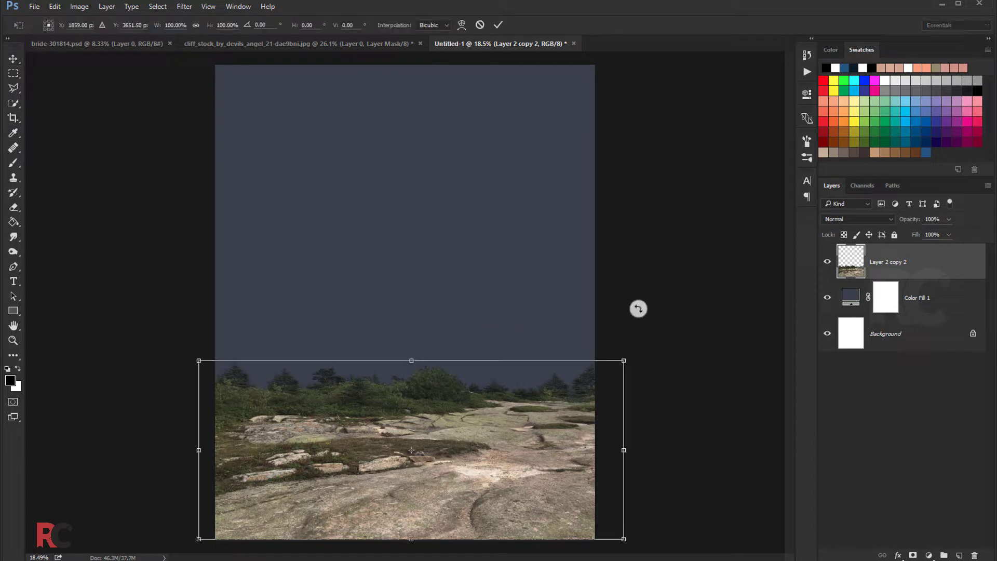
{"action": "left_click_drag", "start_coordinate": [656, 314], "coordinate": [652, 312]}
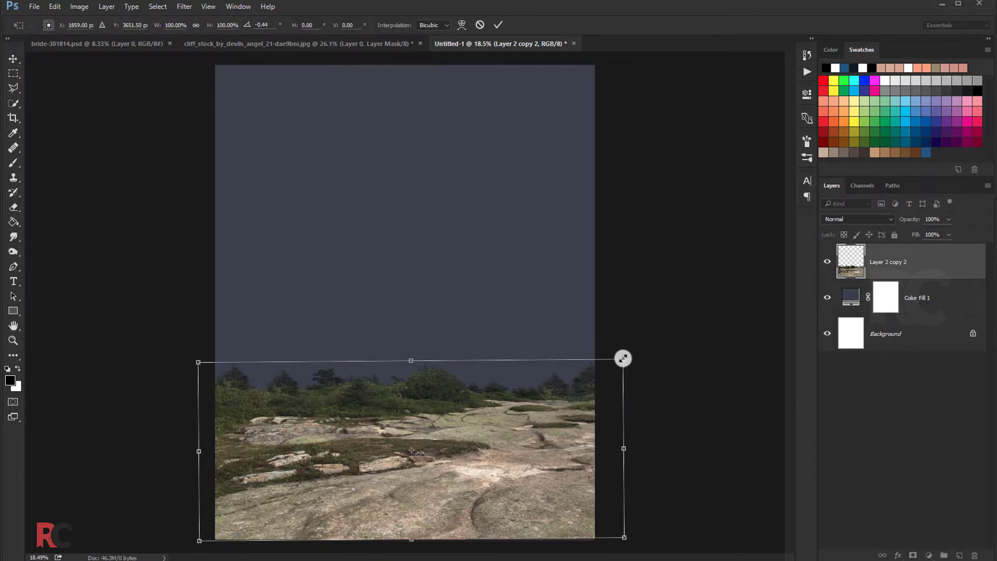
{"action": "left_click_drag", "start_coordinate": [623, 358], "coordinate": [624, 358]}
{"action": "key", "text": "Return"}
{"action": "scroll", "coordinate": [369, 215], "scroll_direction": "down", "scroll_amount": 1}
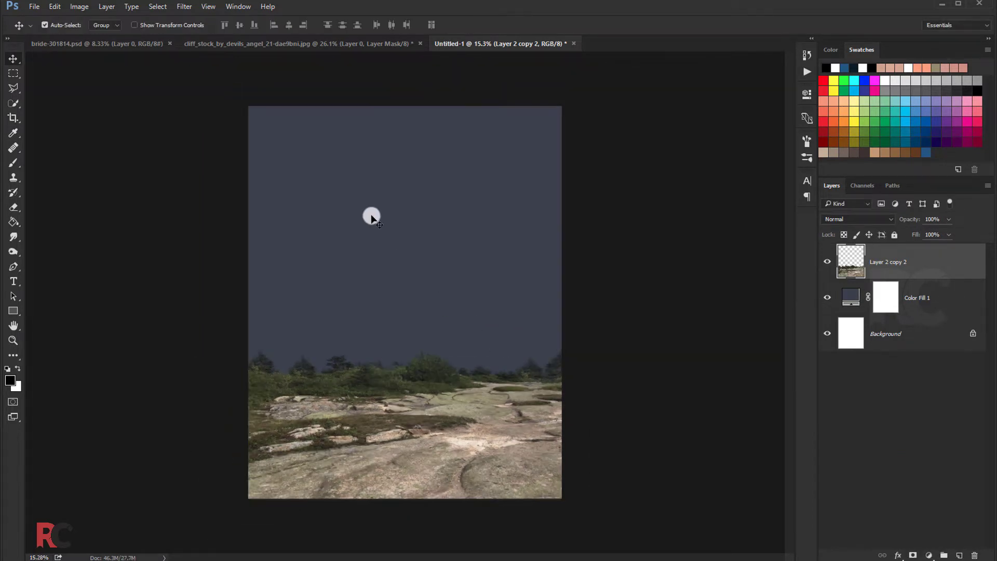
{"action": "left_click", "coordinate": [319, 44]}
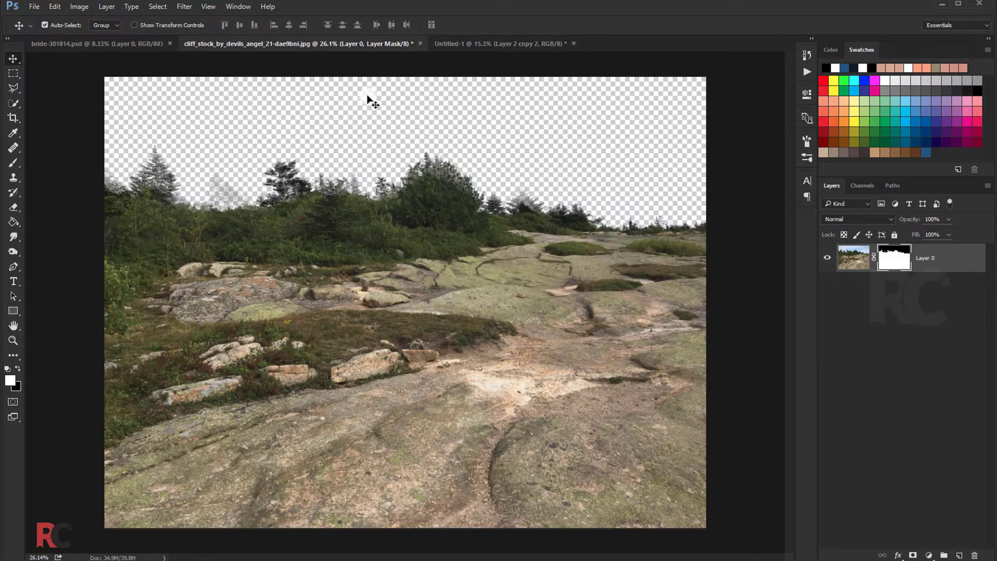
Step: Close the cliff stock photo and bring the foggy forest image in beneath the rocky ground layer
{"action": "left_click", "coordinate": [419, 45]}
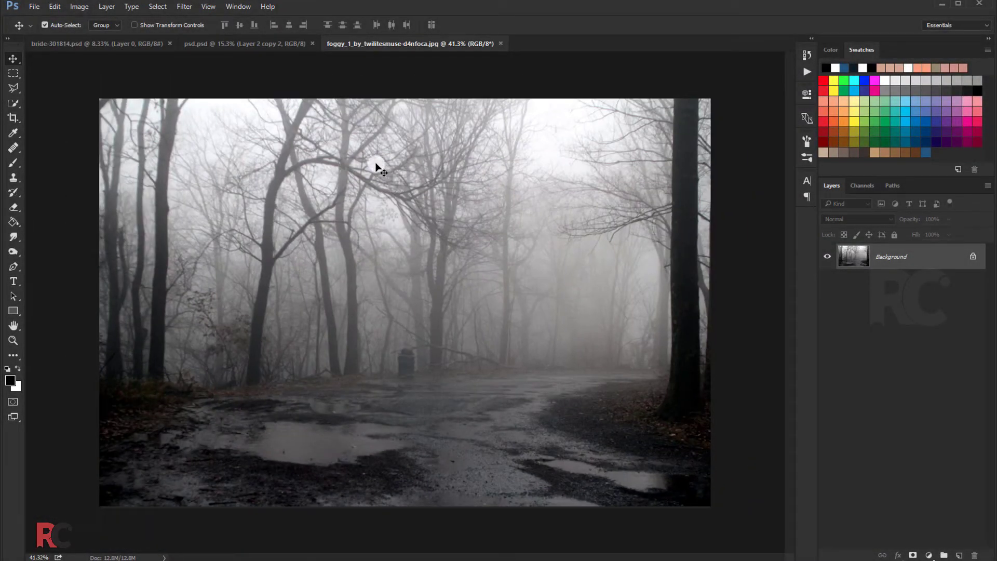
{"action": "mouse_move", "coordinate": [373, 162]}
{"action": "left_mouse_down"}
{"action": "mouse_move", "coordinate": [251, 60]}
{"action": "mouse_move", "coordinate": [343, 204]}
{"action": "left_mouse_up"}
{"action": "left_click_drag", "start_coordinate": [897, 263], "coordinate": [879, 319]}
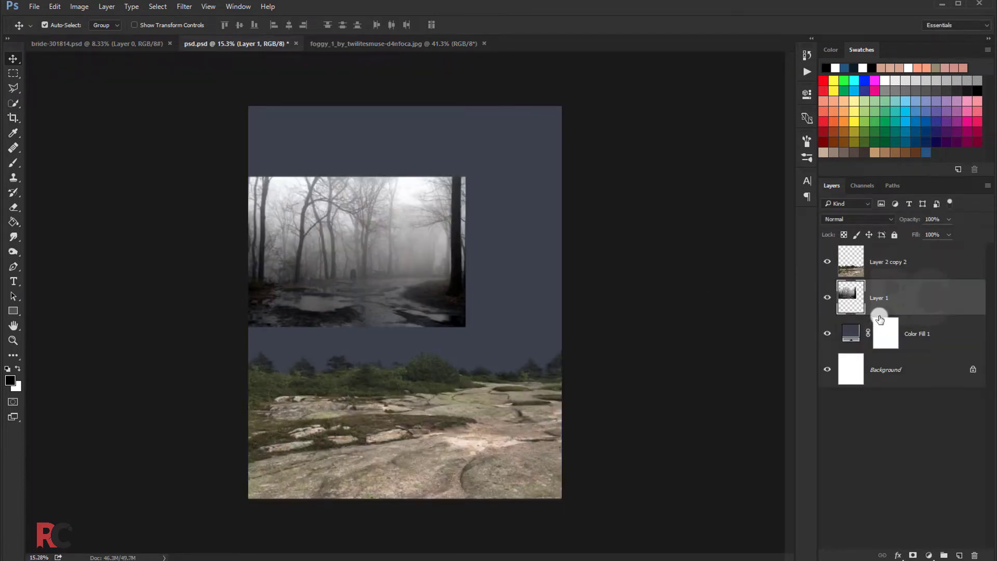
Step: Scale the forest layer up to about 278% and position it as the backdrop
{"action": "key", "text": "ctrl+t"}
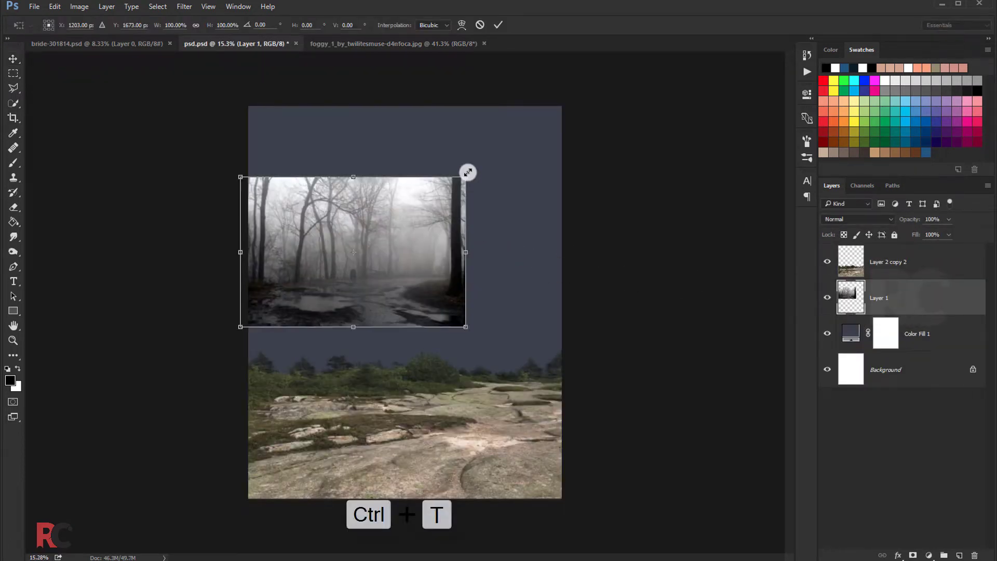
{"action": "left_click_drag", "start_coordinate": [468, 171], "coordinate": [585, 111]}
{"action": "mouse_move", "coordinate": [508, 192]}
{"action": "left_mouse_down"}
{"action": "mouse_move", "coordinate": [539, 229]}
{"action": "mouse_move", "coordinate": [540, 263]}
{"action": "left_mouse_up"}
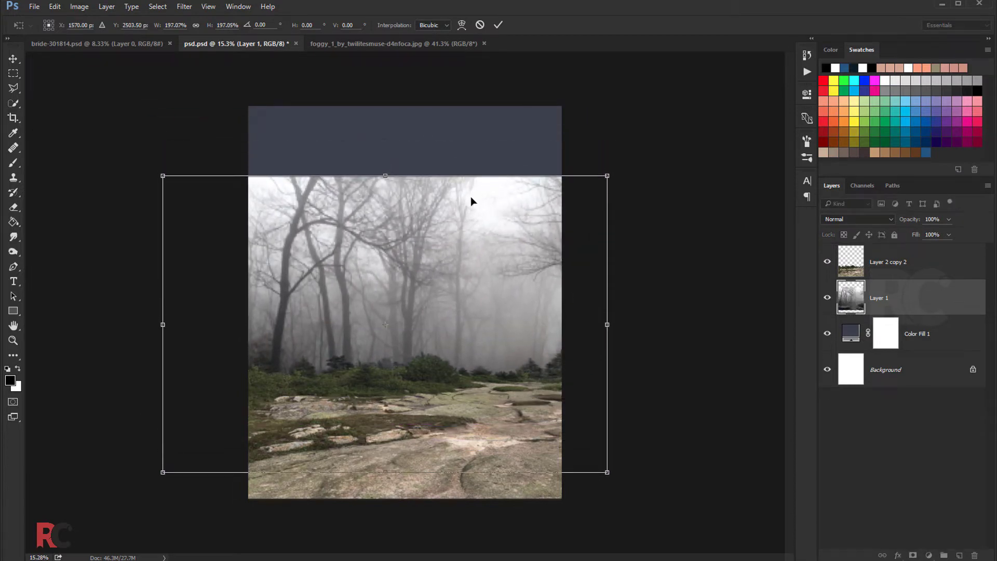
{"action": "left_click_drag", "start_coordinate": [608, 172], "coordinate": [732, 85]}
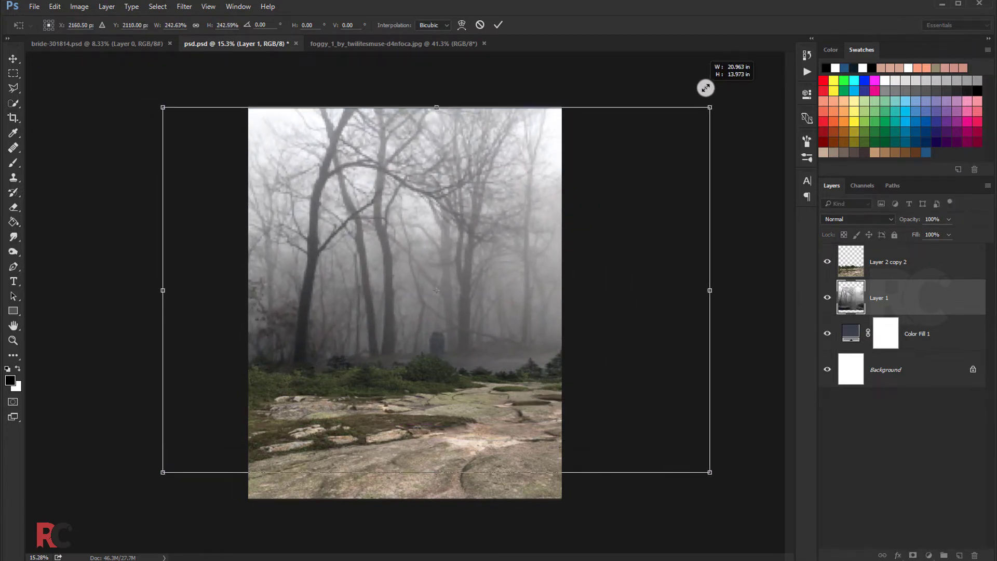
{"action": "mouse_move", "coordinate": [650, 168]}
{"action": "left_mouse_down"}
{"action": "mouse_move", "coordinate": [569, 168]}
{"action": "mouse_move", "coordinate": [708, 167]}
{"action": "mouse_move", "coordinate": [623, 165]}
{"action": "mouse_move", "coordinate": [612, 189]}
{"action": "left_mouse_up"}
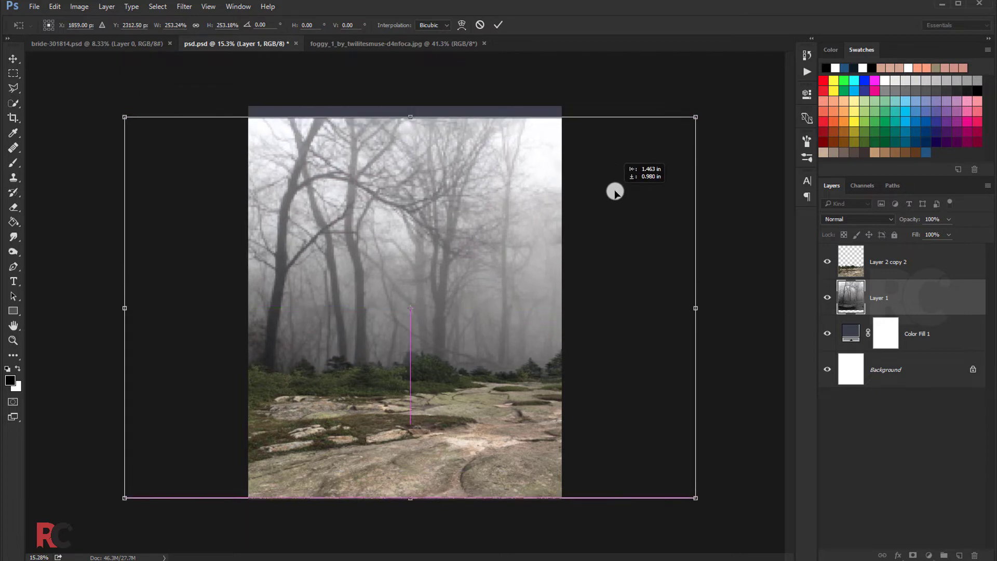
{"action": "left_click_drag", "start_coordinate": [694, 116], "coordinate": [723, 98]}
{"action": "left_click_drag", "start_coordinate": [539, 185], "coordinate": [559, 186]}
{"action": "left_click", "coordinate": [498, 26]}
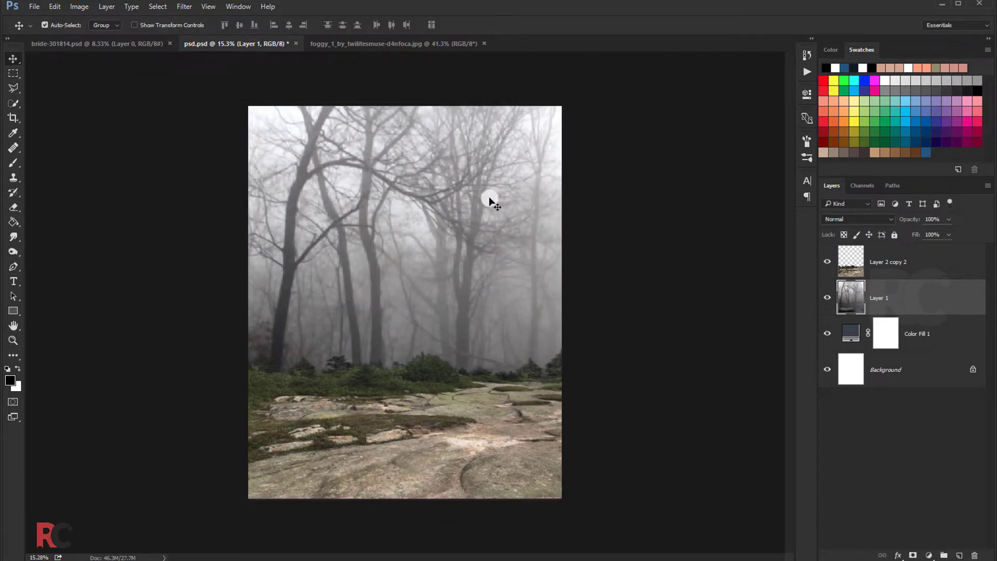
{"action": "scroll", "coordinate": [468, 203], "scroll_direction": "up", "scroll_amount": 1}
{"action": "scroll", "coordinate": [468, 208], "scroll_direction": "up", "scroll_amount": 1}
{"action": "scroll", "coordinate": [468, 210], "scroll_direction": "down", "scroll_amount": 1}
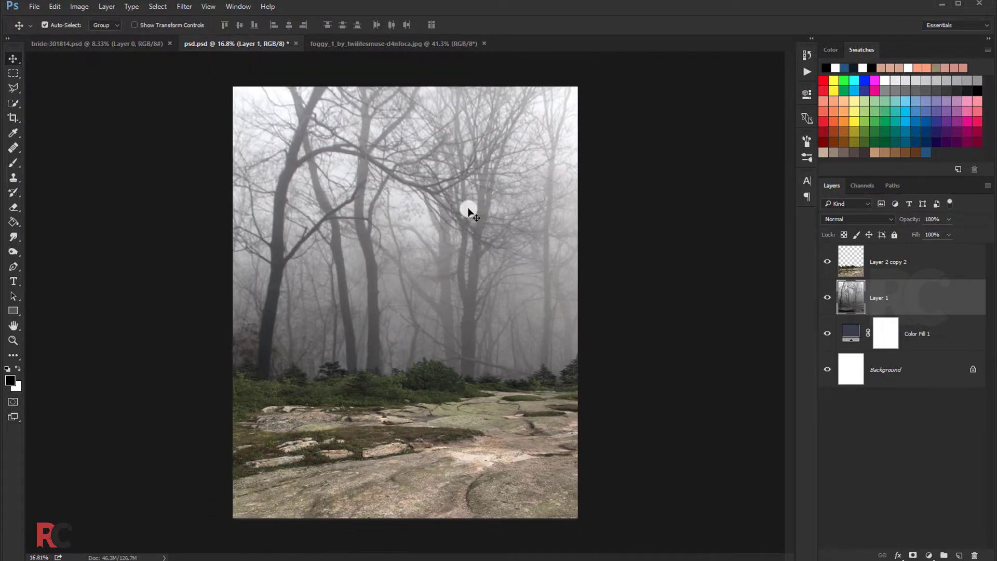
Step: Try nudging the forest left, undo it, and close the foggy forest source file
{"action": "key", "text": "ctrl+t"}
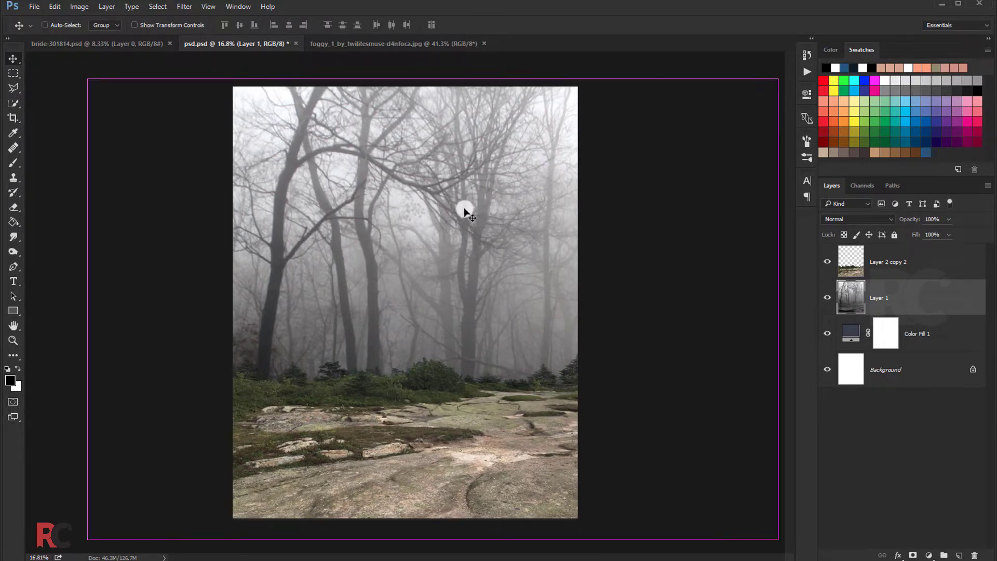
{"action": "left_click_drag", "start_coordinate": [501, 226], "coordinate": [496, 229]}
{"action": "key", "text": "Return"}
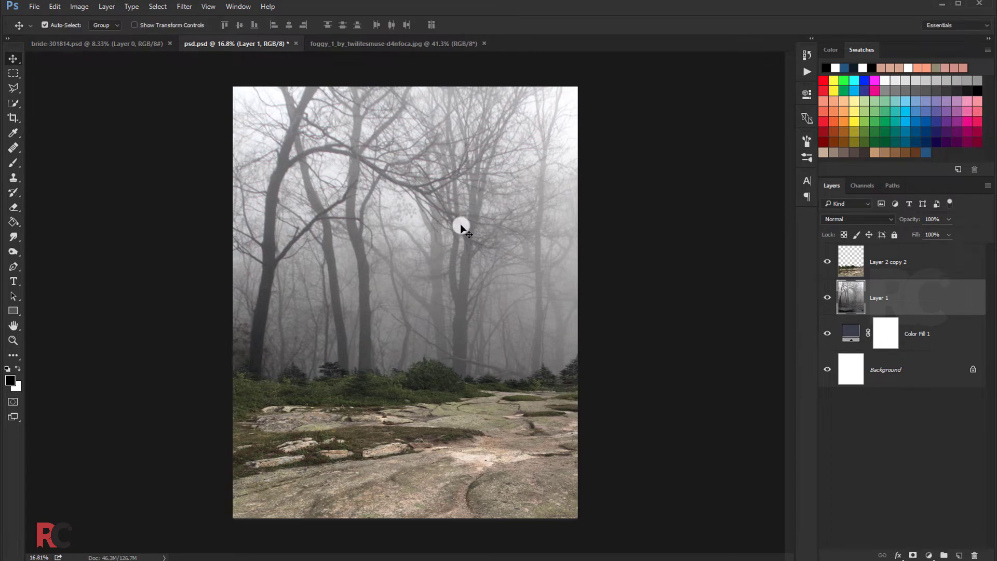
{"action": "key", "text": "ctrl+z"}
{"action": "key", "text": "ctrl+z"}
{"action": "left_click", "coordinate": [366, 44]}
{"action": "left_click", "coordinate": [483, 43]}
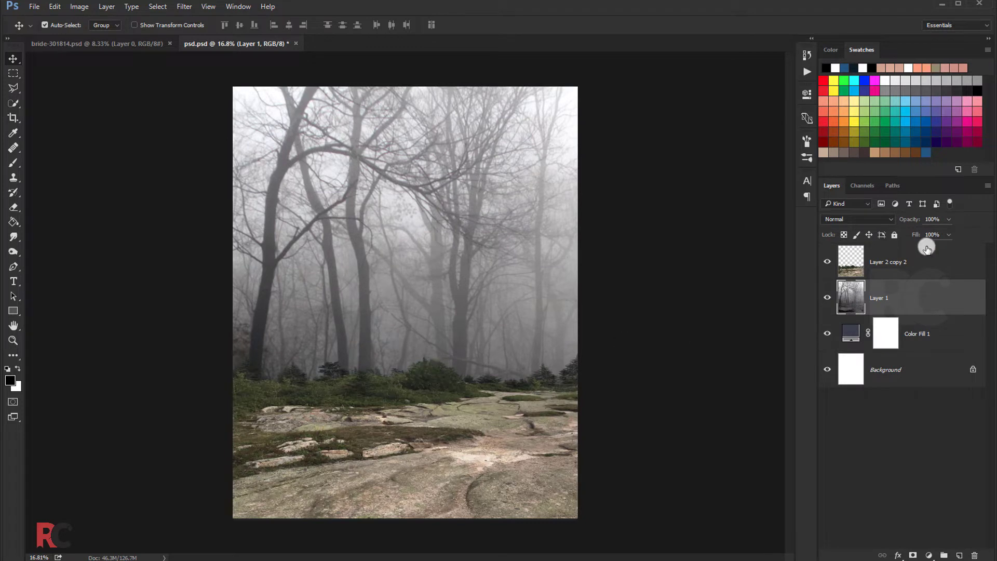
Step: Add a blue Solid Color fill layer directly above the forest Layer 1
{"action": "left_click", "coordinate": [902, 261]}
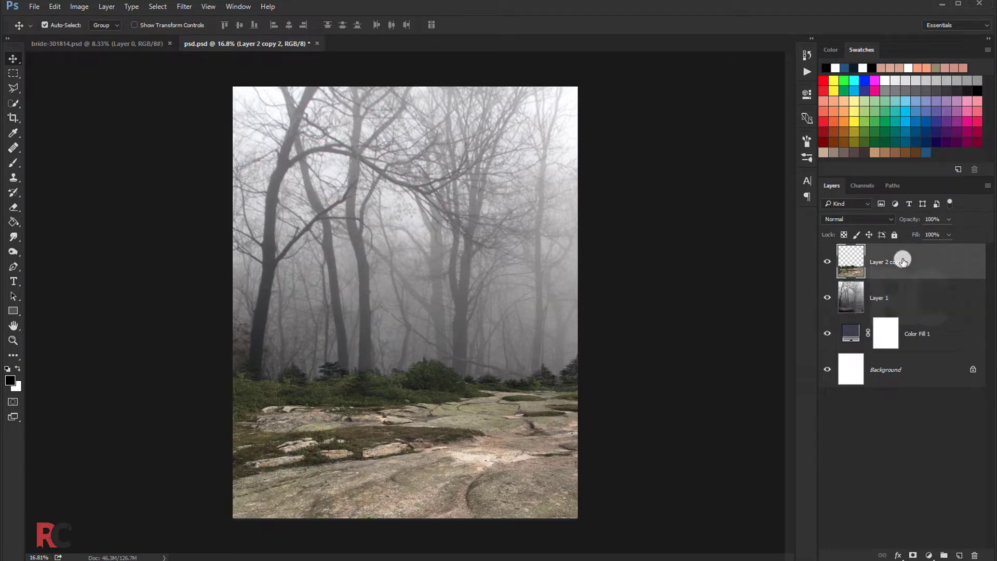
{"action": "left_click", "coordinate": [915, 301]}
{"action": "left_click", "coordinate": [927, 555]}
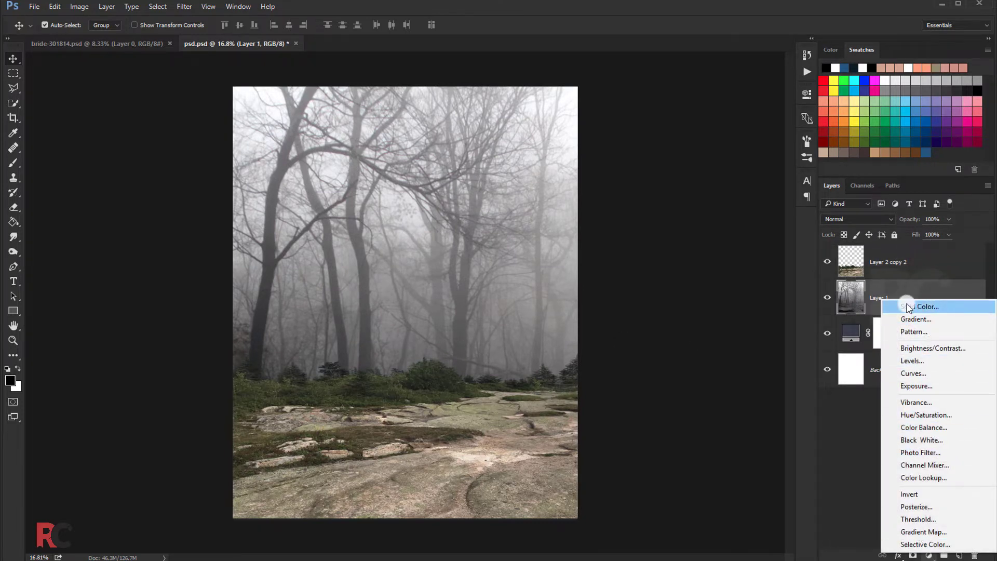
{"action": "left_click", "coordinate": [886, 305]}
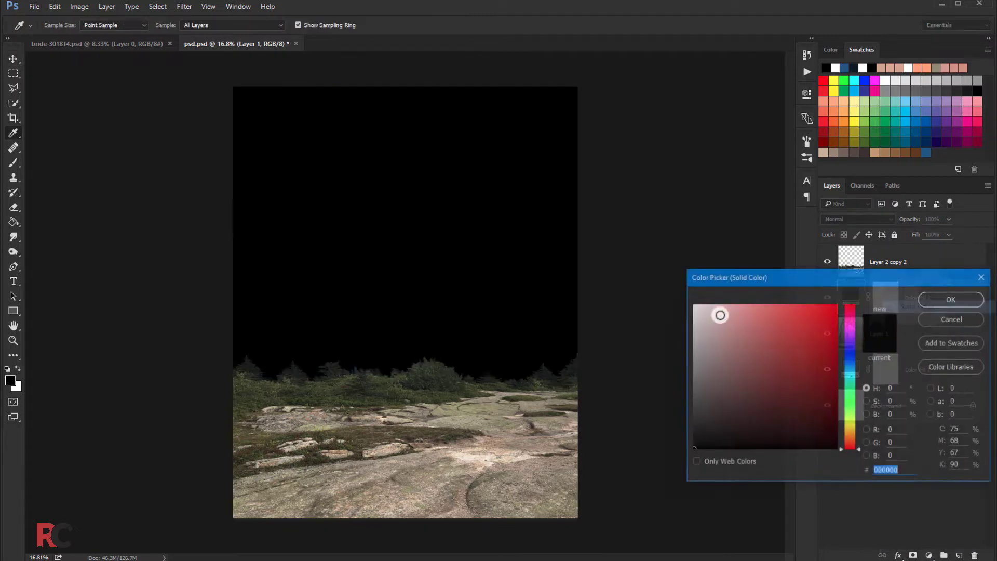
{"action": "left_click", "coordinate": [844, 69]}
{"action": "left_click", "coordinate": [943, 303]}
Step: Set the blue fill to Multiply at 59% opacity, keeping it below the rocky ground layer
{"action": "left_click", "coordinate": [856, 218]}
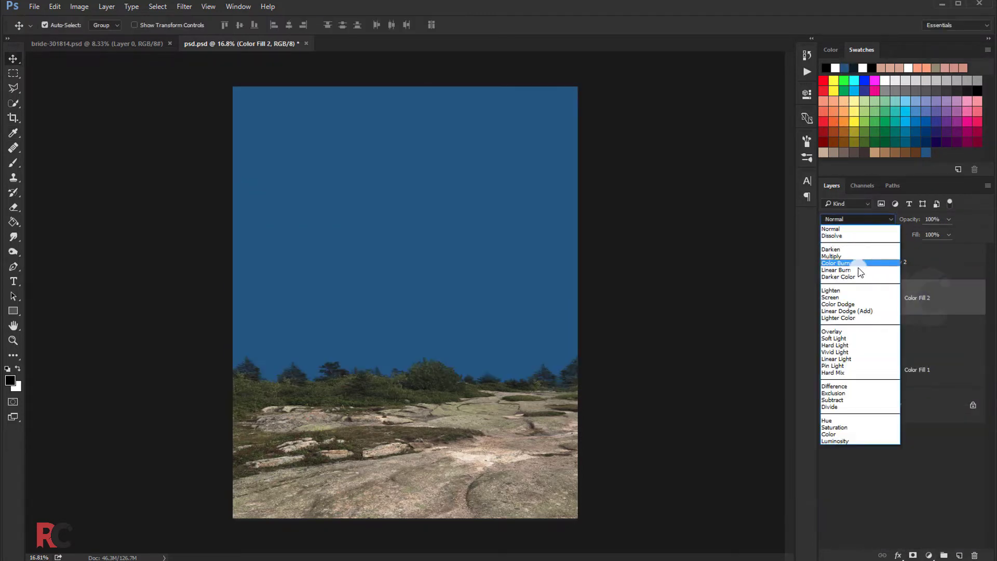
{"action": "left_click", "coordinate": [854, 256]}
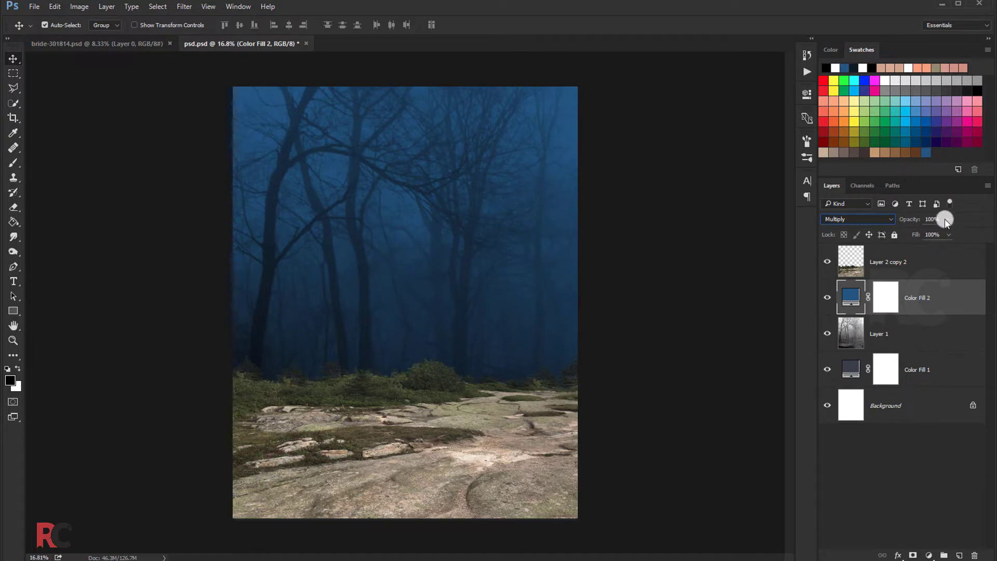
{"action": "left_click", "coordinate": [920, 234]}
{"action": "left_click_drag", "start_coordinate": [924, 233], "coordinate": [926, 234]}
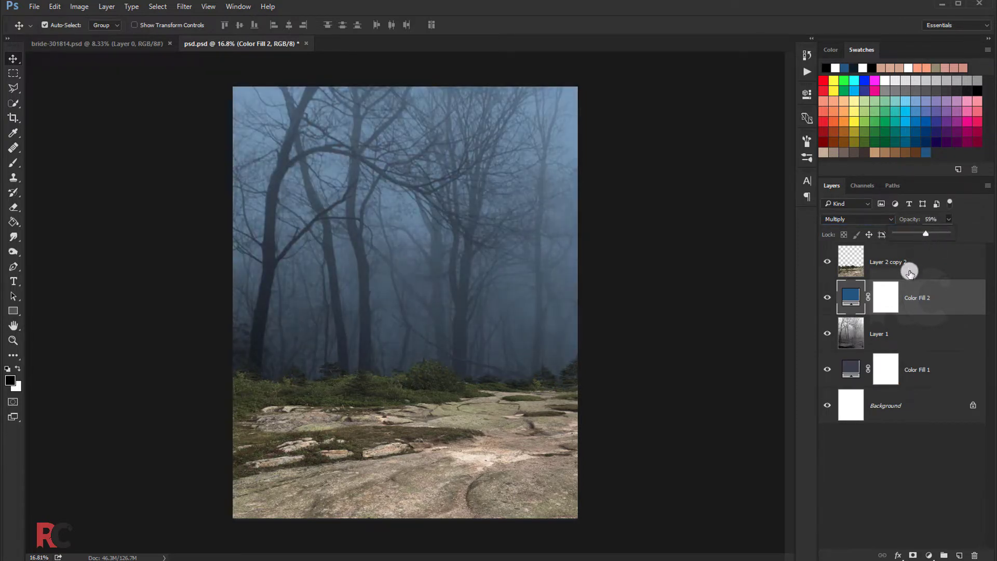
{"action": "left_click", "coordinate": [906, 295]}
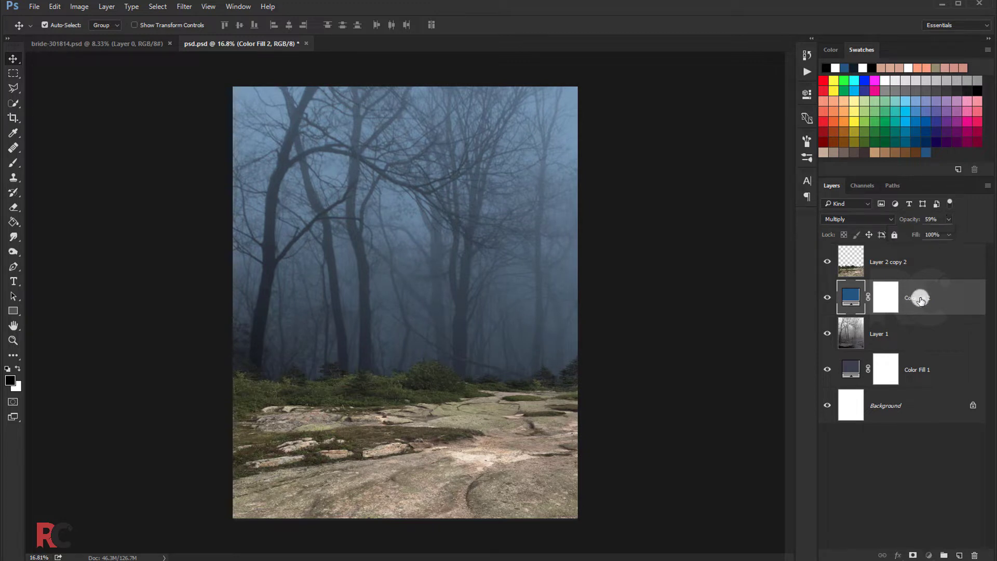
{"action": "left_click_drag", "start_coordinate": [898, 292], "coordinate": [941, 252]}
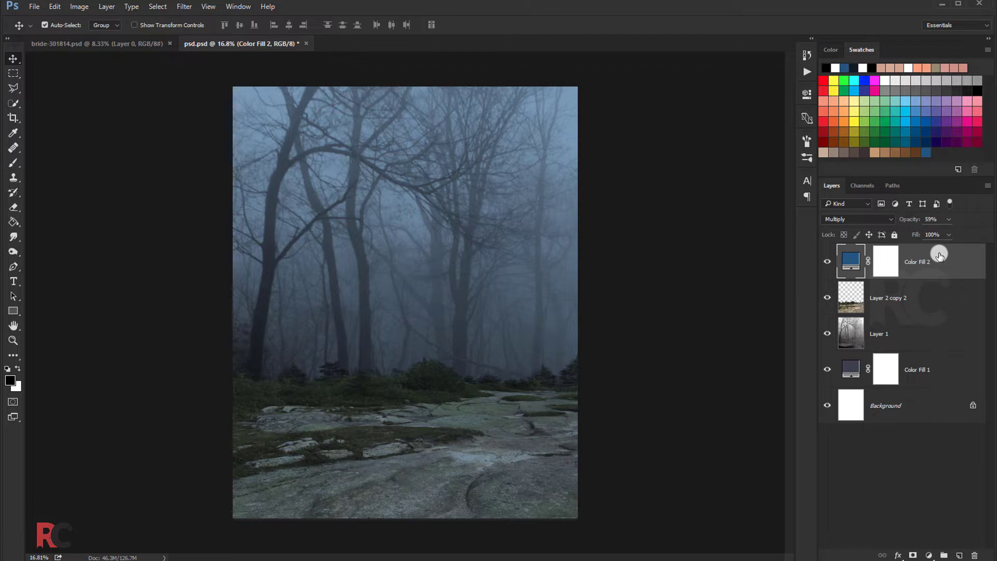
{"action": "key", "text": "ctrl+z"}
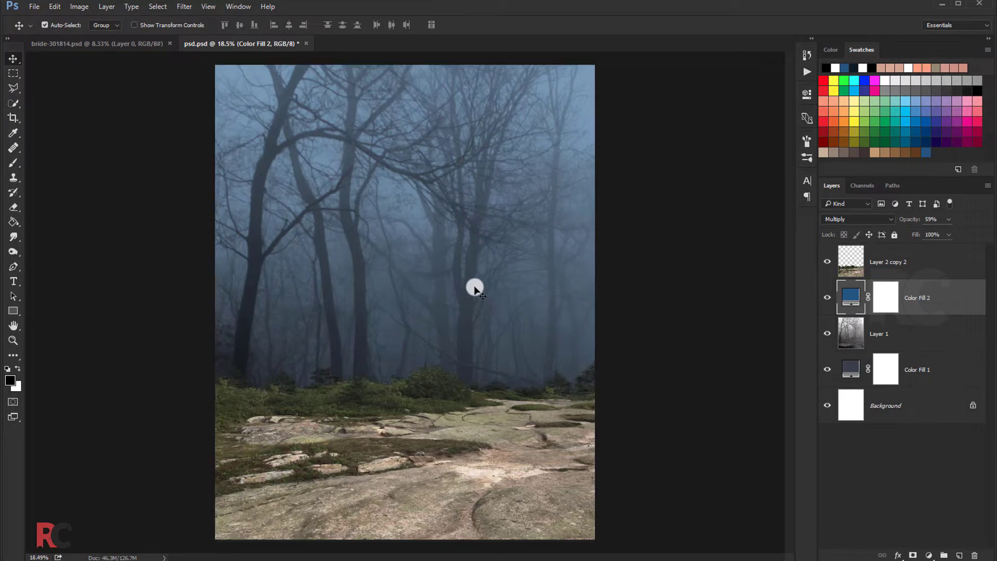
{"action": "left_click", "coordinate": [893, 266]}
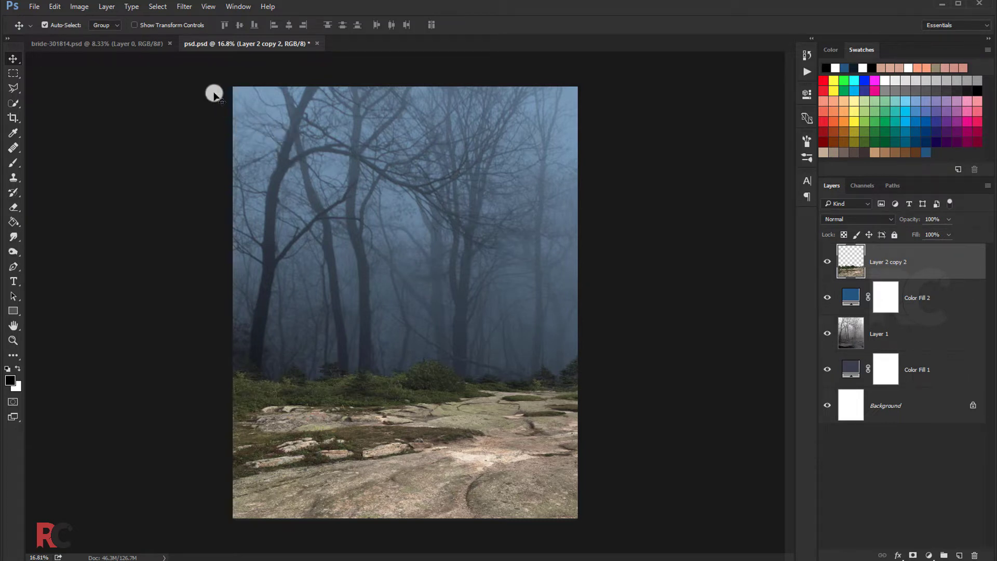
Step: Try adding a Curves adjustment layer, then delete it
{"action": "left_click", "coordinate": [929, 555]}
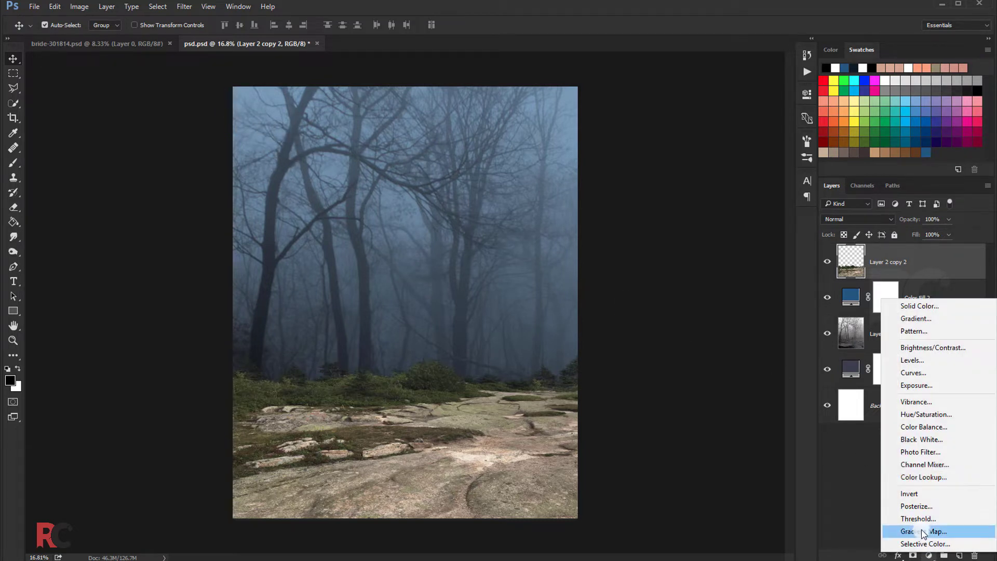
{"action": "left_click", "coordinate": [906, 373]}
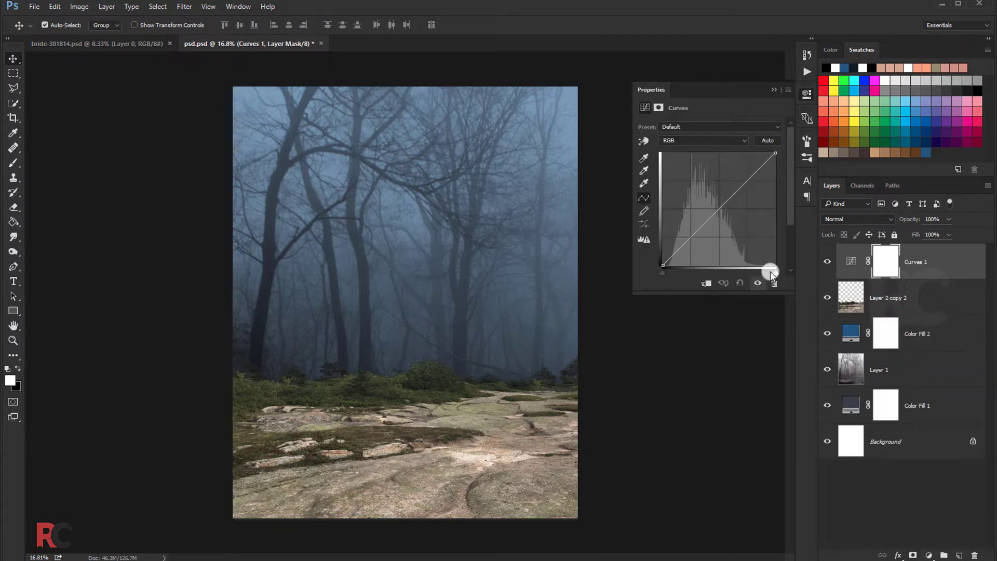
{"action": "left_click", "coordinate": [772, 89]}
{"action": "key", "text": "Delete"}
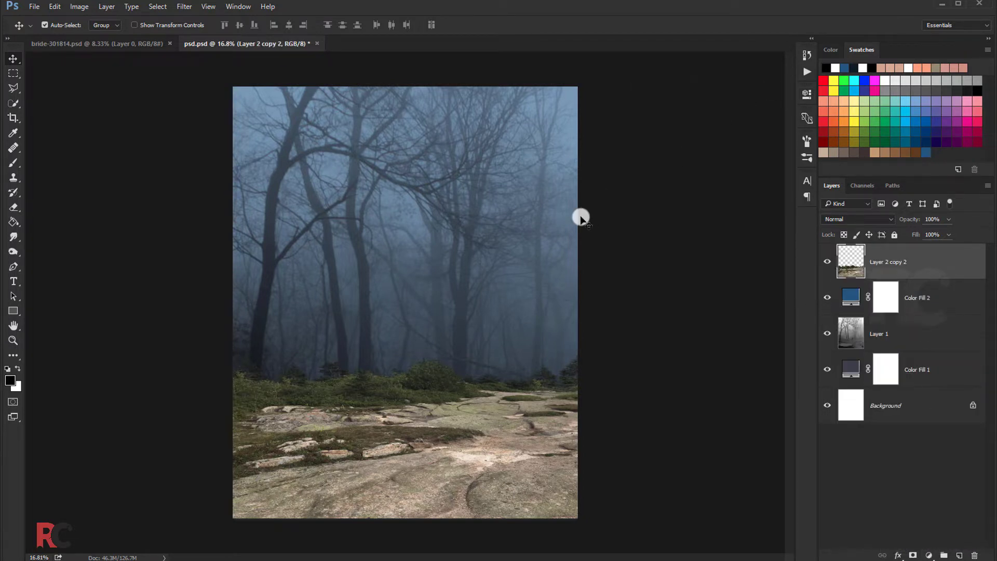
Step: Add a Hue/Saturation layer with reduced saturation, masking it black over the lower-left grass
{"action": "left_click", "coordinate": [933, 555]}
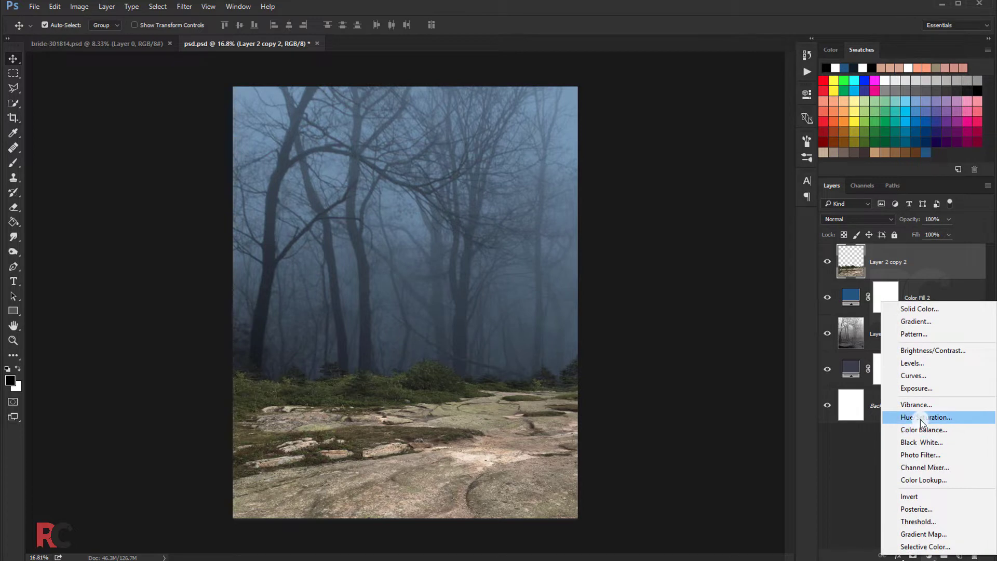
{"action": "left_click", "coordinate": [920, 419]}
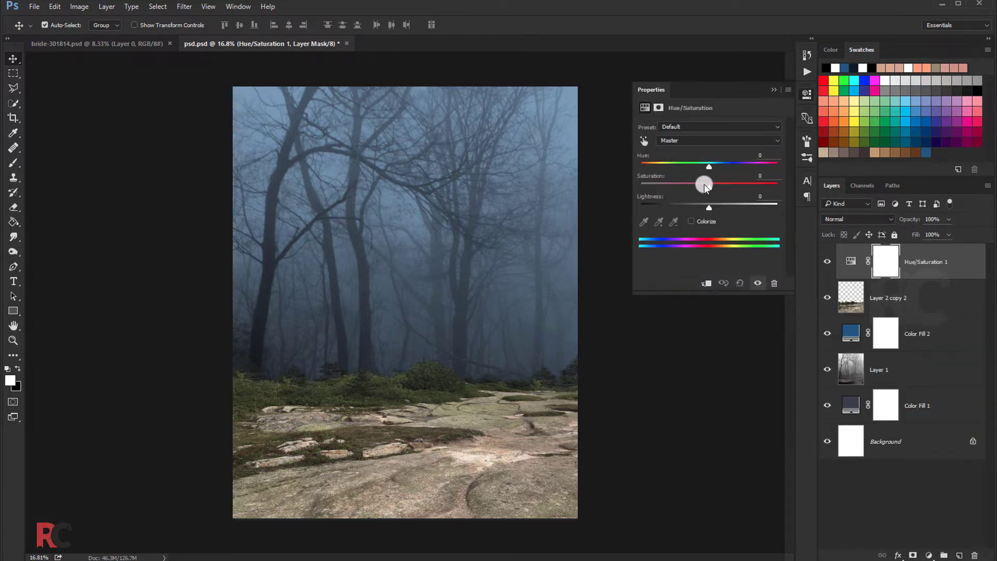
{"action": "left_click_drag", "start_coordinate": [704, 187], "coordinate": [685, 190]}
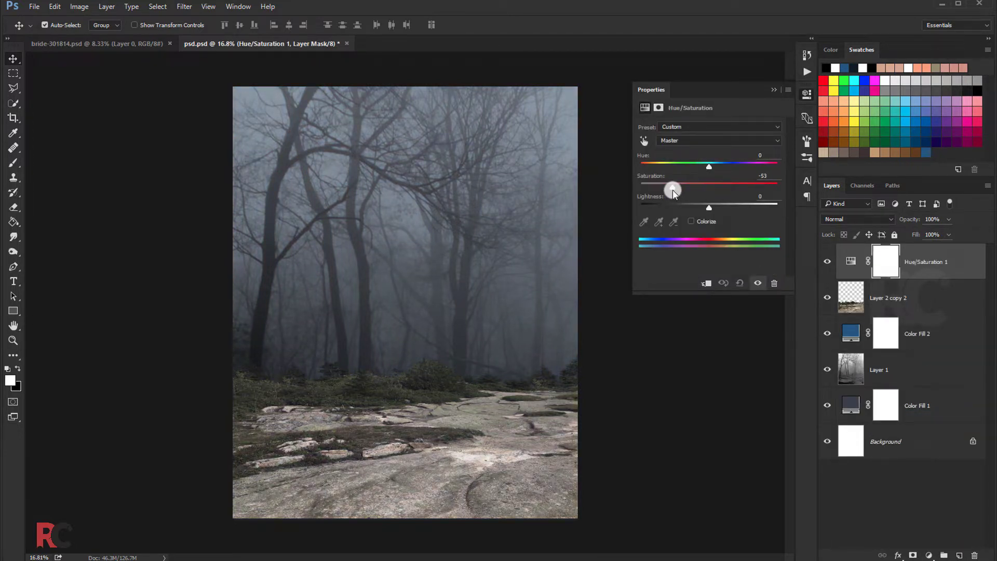
{"action": "left_click", "coordinate": [774, 89]}
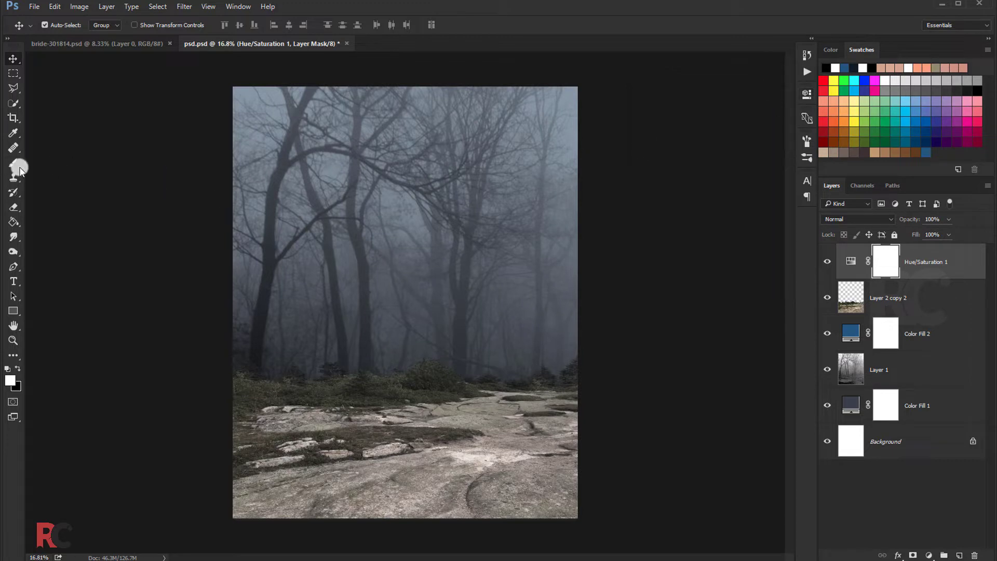
{"action": "left_click", "coordinate": [19, 167]}
{"action": "left_click", "coordinate": [18, 368]}
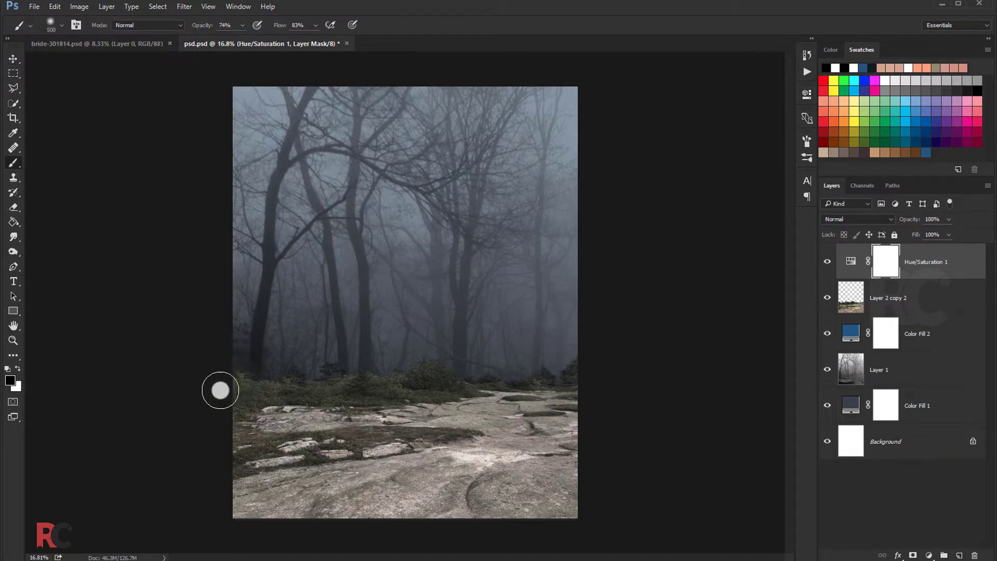
{"action": "mouse_move", "coordinate": [220, 390]}
{"action": "left_mouse_down"}
{"action": "mouse_move", "coordinate": [373, 374]}
{"action": "mouse_move", "coordinate": [229, 349]}
{"action": "mouse_move", "coordinate": [426, 371]}
{"action": "mouse_move", "coordinate": [409, 378]}
{"action": "mouse_move", "coordinate": [466, 374]}
{"action": "mouse_move", "coordinate": [474, 360]}
{"action": "mouse_move", "coordinate": [535, 365]}
{"action": "mouse_move", "coordinate": [241, 338]}
{"action": "mouse_move", "coordinate": [322, 360]}
{"action": "left_mouse_up"}
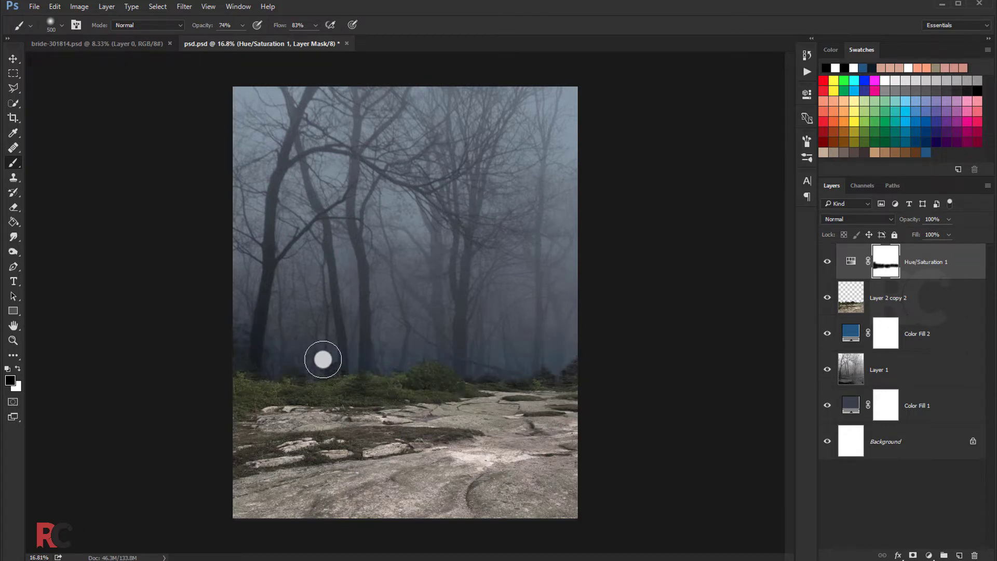
Step: Compare Hue/Saturation 1 hidden and shown, then select Layer 2 copy 2
{"action": "left_click", "coordinate": [821, 262]}
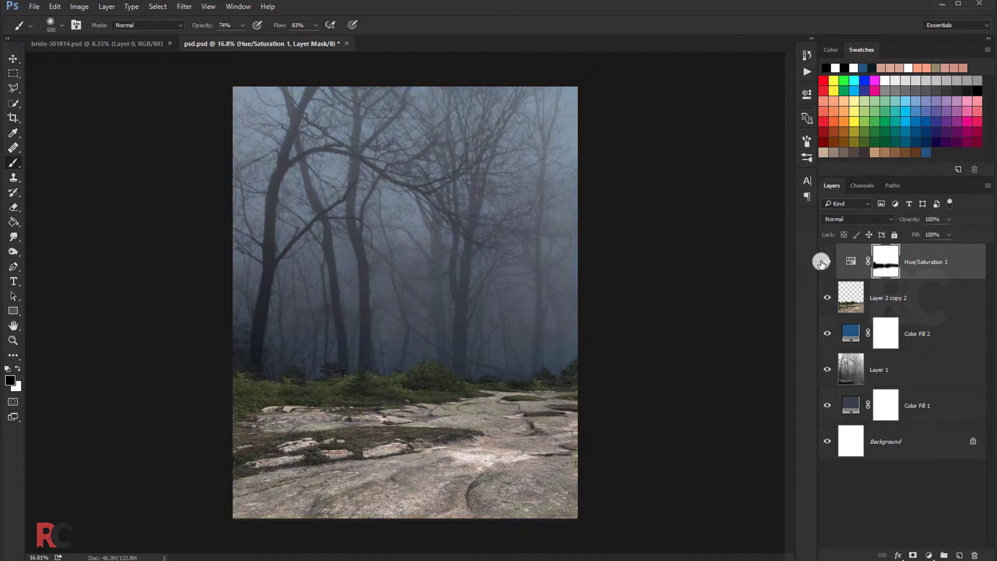
{"action": "left_click", "coordinate": [821, 262]}
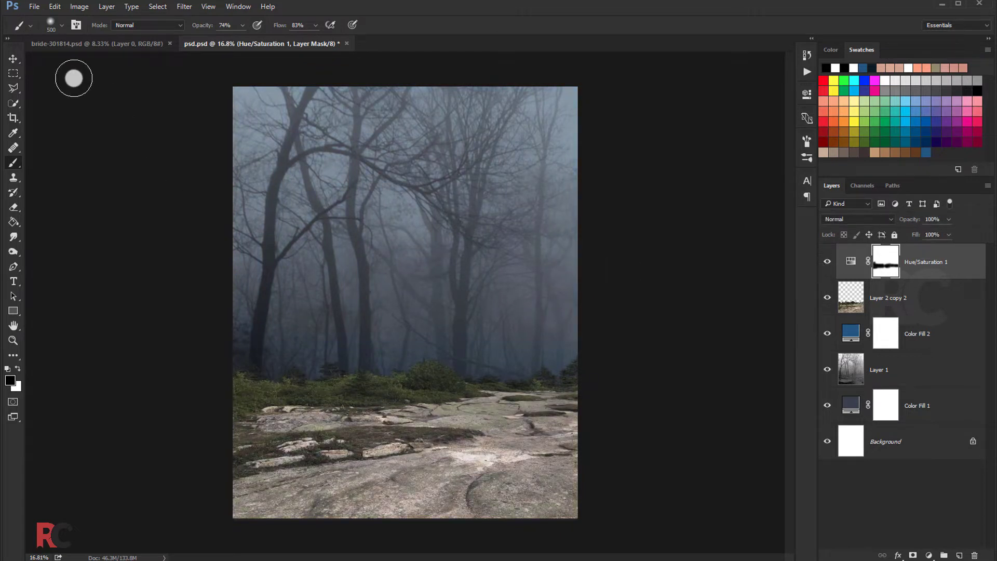
{"action": "left_click", "coordinate": [13, 59]}
{"action": "left_click", "coordinate": [912, 306]}
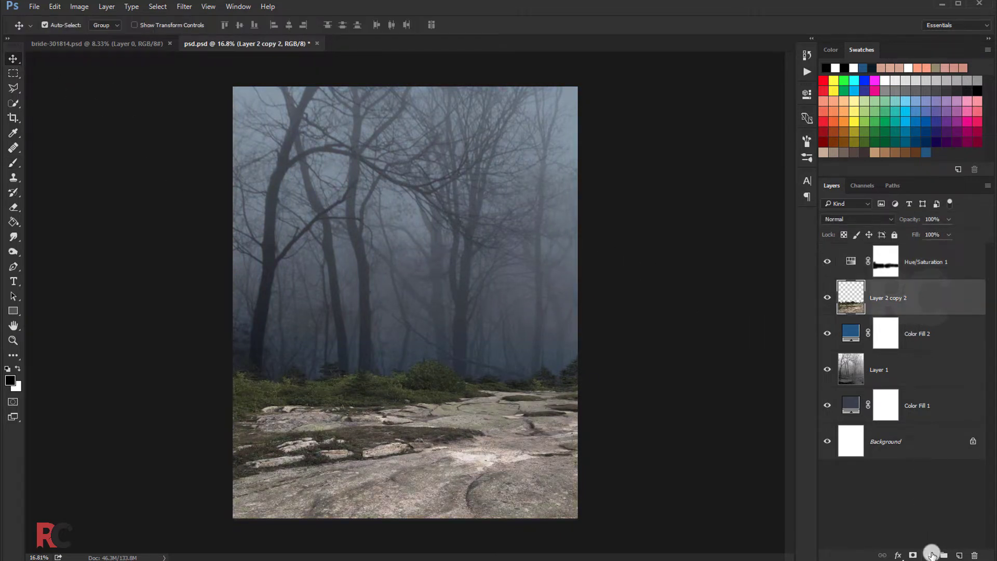
Step: Add a Brightness/Contrast layer clipped to Layer 2 copy 2 with Brightness -112 and Contrast 27
{"action": "left_click", "coordinate": [931, 555]}
{"action": "left_click", "coordinate": [894, 351]}
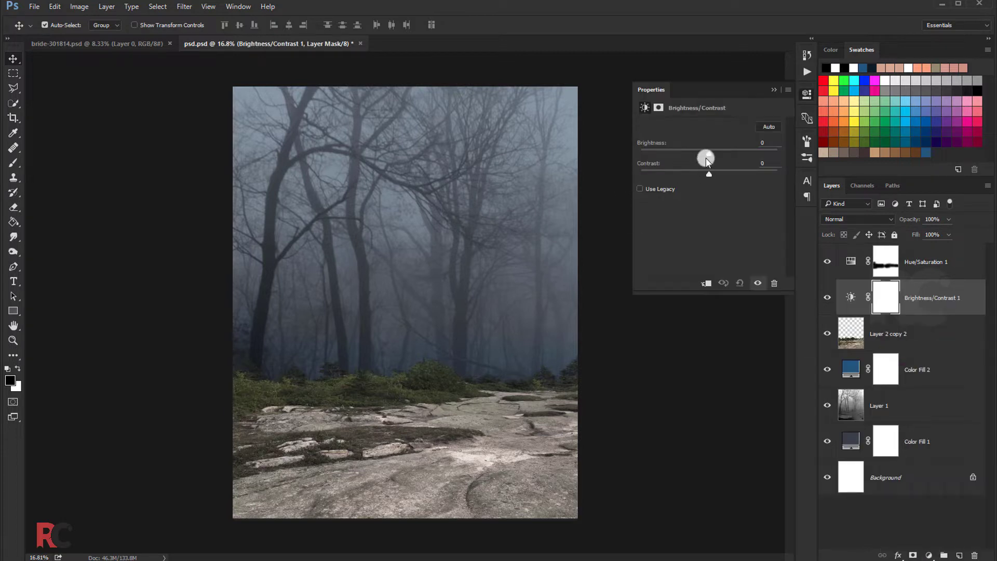
{"action": "left_click_drag", "start_coordinate": [706, 159], "coordinate": [658, 156]}
{"action": "left_click", "coordinate": [705, 283]}
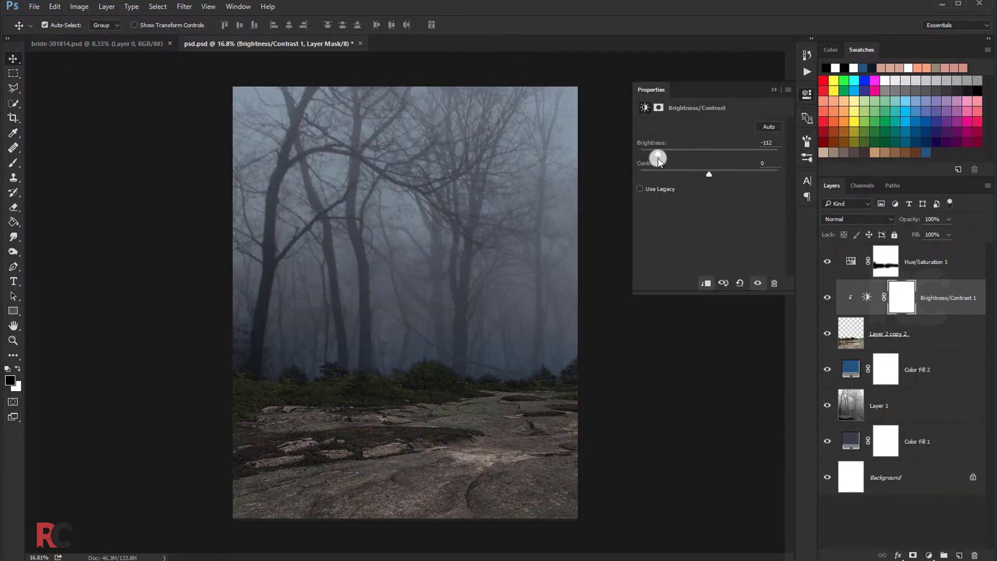
{"action": "mouse_move", "coordinate": [708, 173]}
{"action": "left_mouse_down"}
{"action": "mouse_move", "coordinate": [727, 175]}
{"action": "mouse_move", "coordinate": [710, 179]}
{"action": "left_mouse_up"}
{"action": "left_click", "coordinate": [767, 96]}
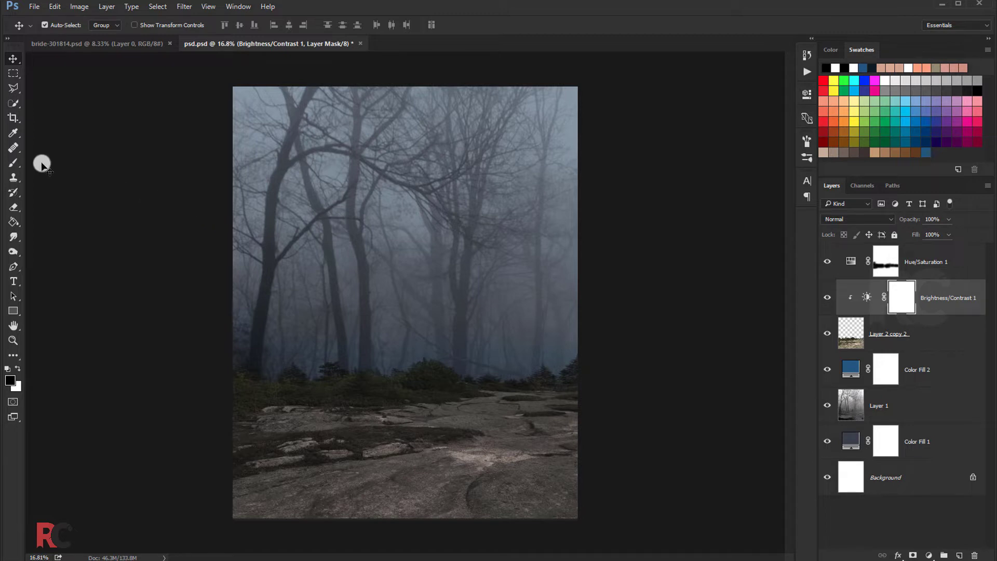
Step: Paint the adjustment mask black with a 2600 soft brush across the centre of the ground
{"action": "left_click", "coordinate": [8, 166]}
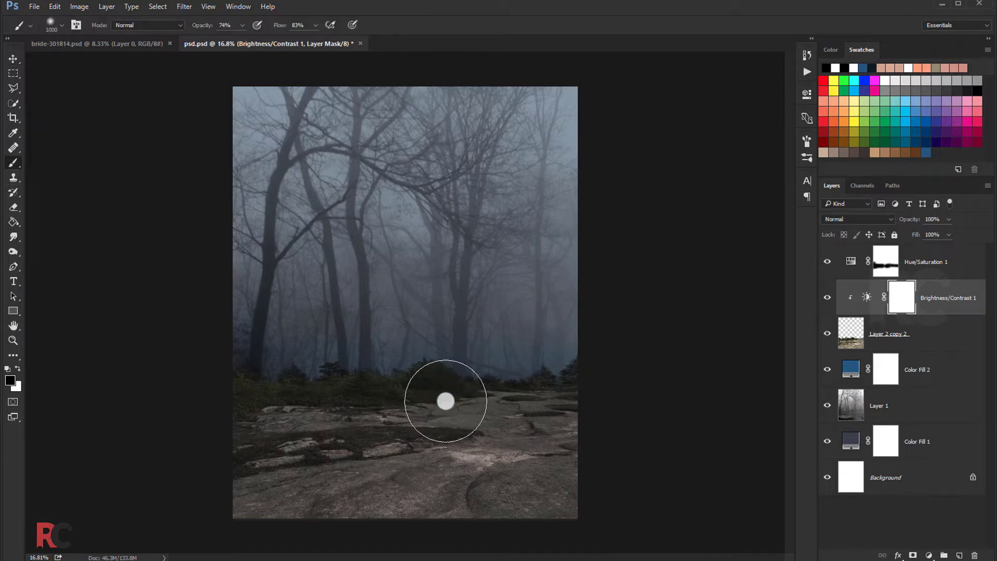
{"action": "left_click_drag", "start_coordinate": [445, 401], "coordinate": [405, 400]}
{"action": "key", "text": "ctrl+z"}
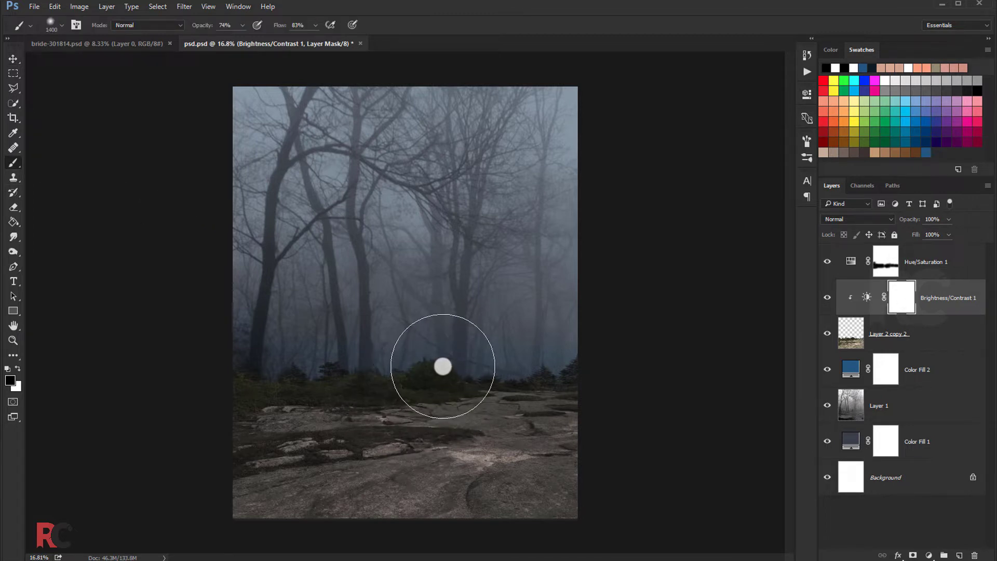
{"action": "key", "text": "bracketright"}
{"action": "key", "text": "bracketright"}
{"action": "key", "text": "bracketright"}
{"action": "key", "text": "bracketright"}
{"action": "key", "text": "bracketright"}
{"action": "key", "text": "bracketright"}
{"action": "key", "text": "bracketright"}
{"action": "key", "text": "bracketright"}
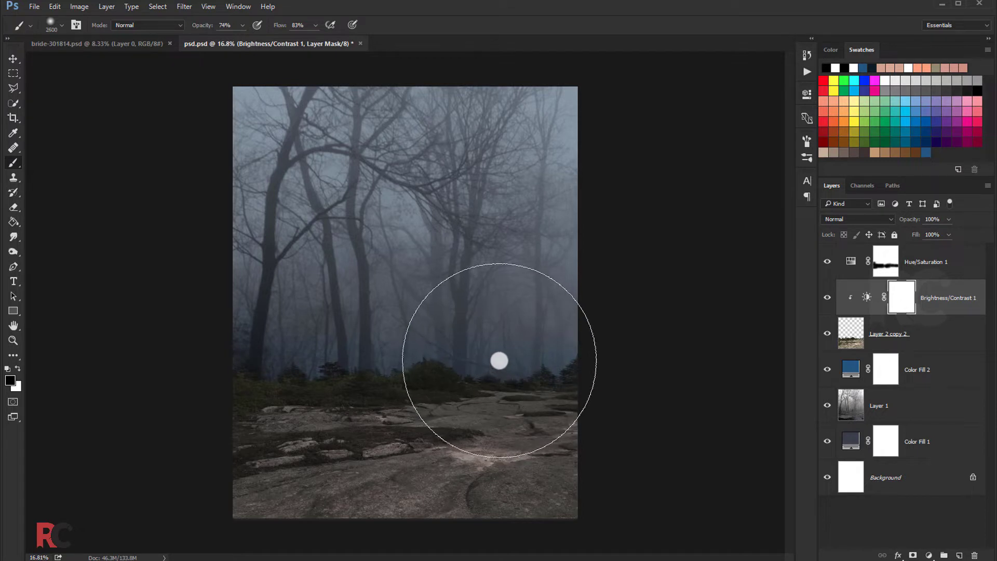
{"action": "left_click", "coordinate": [502, 357]}
{"action": "left_click_drag", "start_coordinate": [421, 351], "coordinate": [336, 356]}
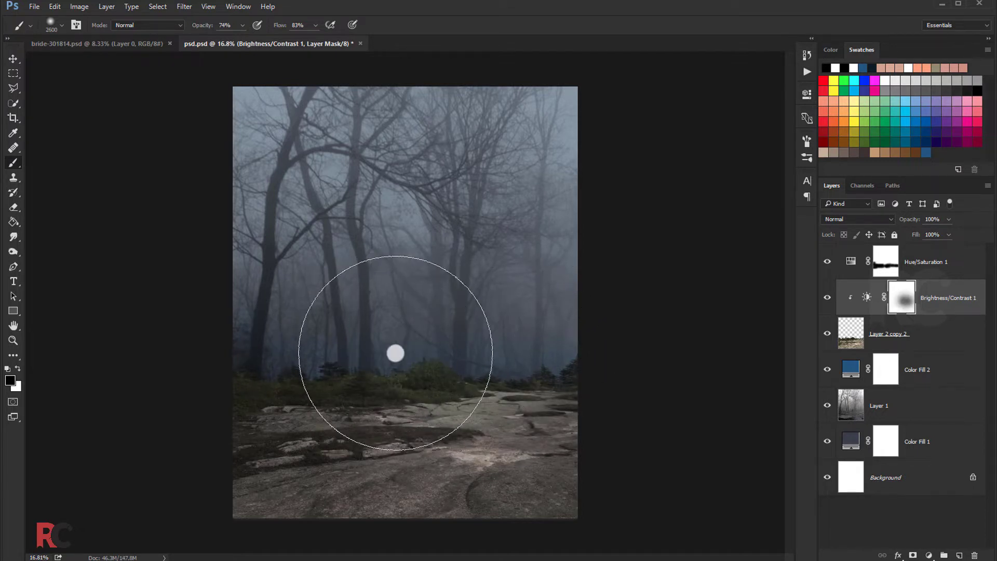
{"action": "mouse_move", "coordinate": [550, 338]}
{"action": "left_mouse_down"}
{"action": "mouse_move", "coordinate": [418, 351]}
{"action": "mouse_move", "coordinate": [464, 343]}
{"action": "left_mouse_up"}
Step: Compare the ground darkening off and on, then select the Hue/Saturation layer
{"action": "left_click", "coordinate": [13, 59]}
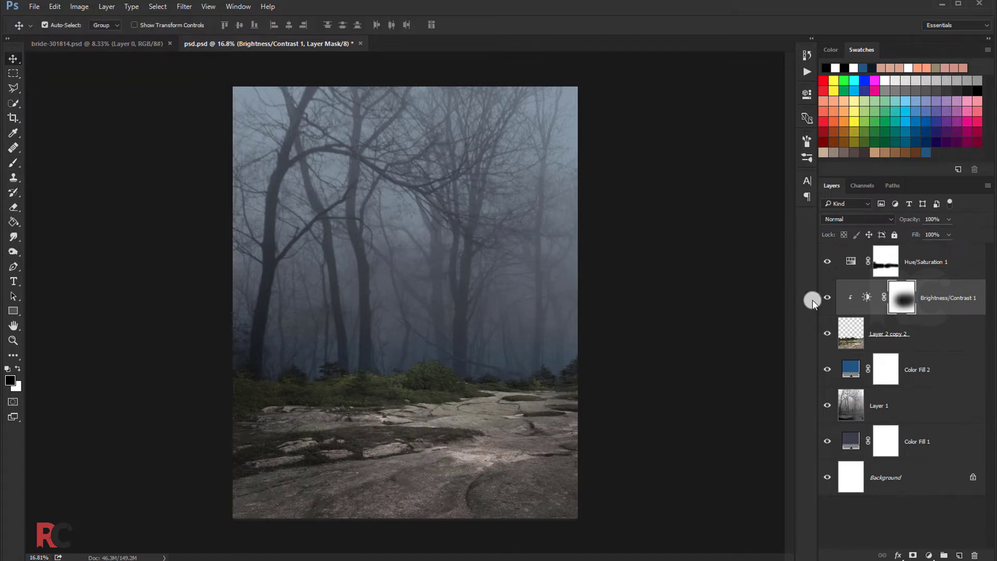
{"action": "left_click", "coordinate": [826, 298]}
{"action": "left_click", "coordinate": [826, 298]}
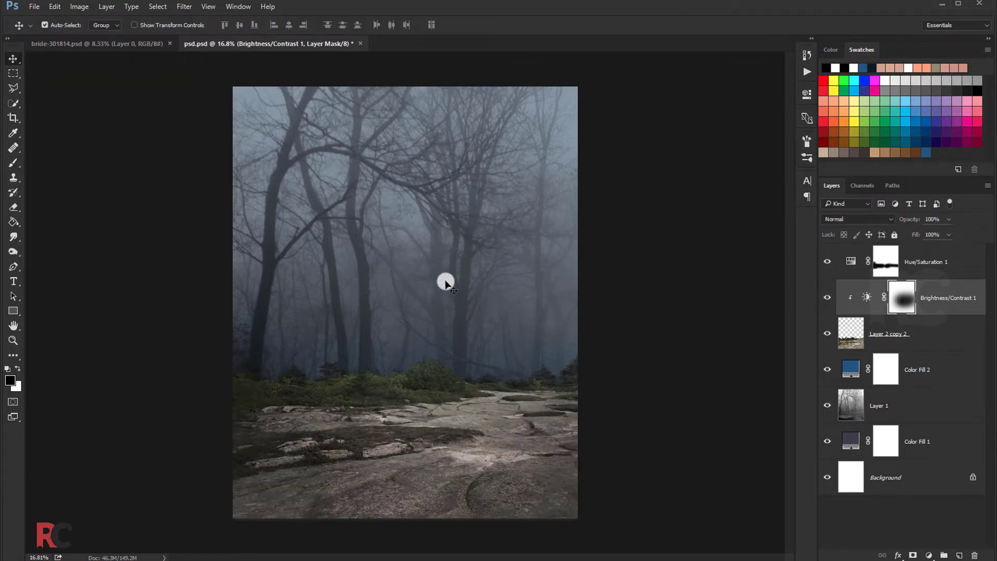
{"action": "left_click", "coordinate": [885, 264]}
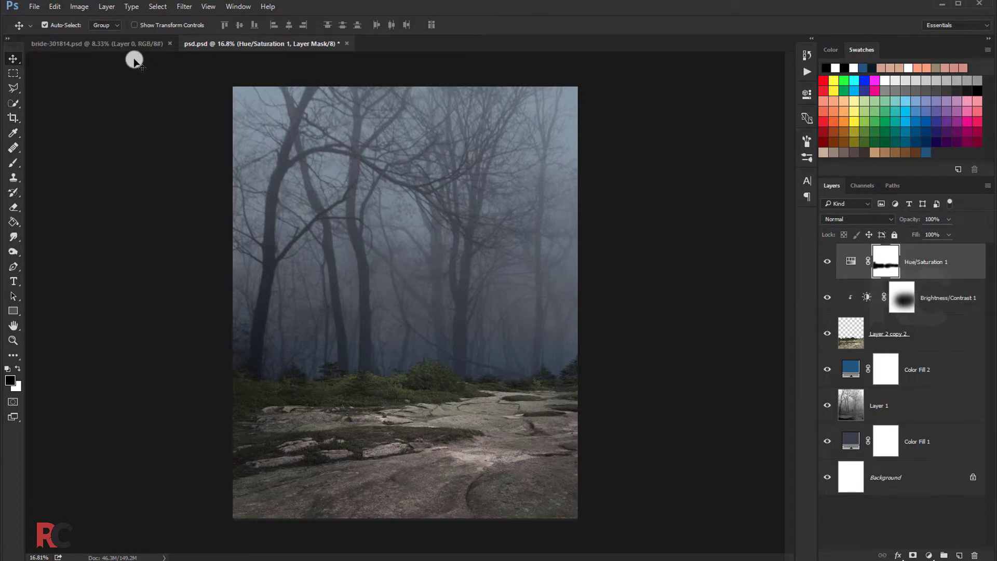
Step: Duplicate Color Fill 2 to the top of the stack at 25% opacity, then switch to bride-301814.psd
{"action": "left_click", "coordinate": [924, 369]}
{"action": "key", "text": "ctrl+j"}
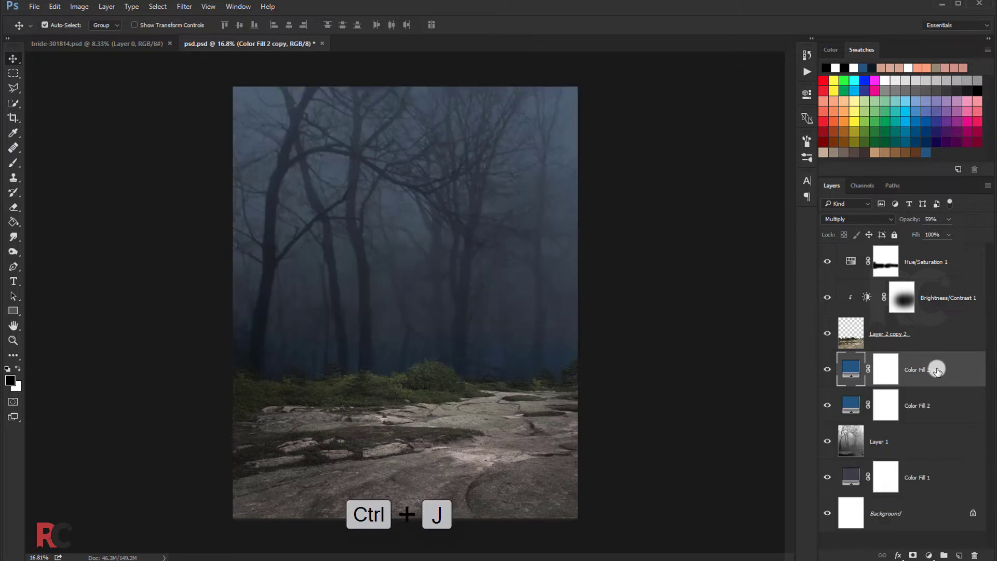
{"action": "left_click_drag", "start_coordinate": [944, 378], "coordinate": [927, 279]}
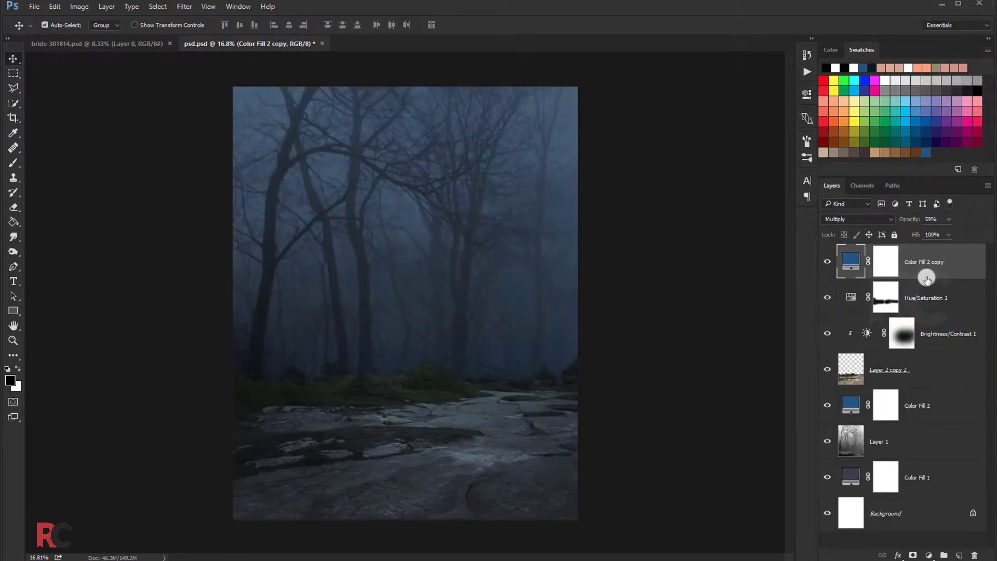
{"action": "left_click_drag", "start_coordinate": [933, 232], "coordinate": [932, 236]}
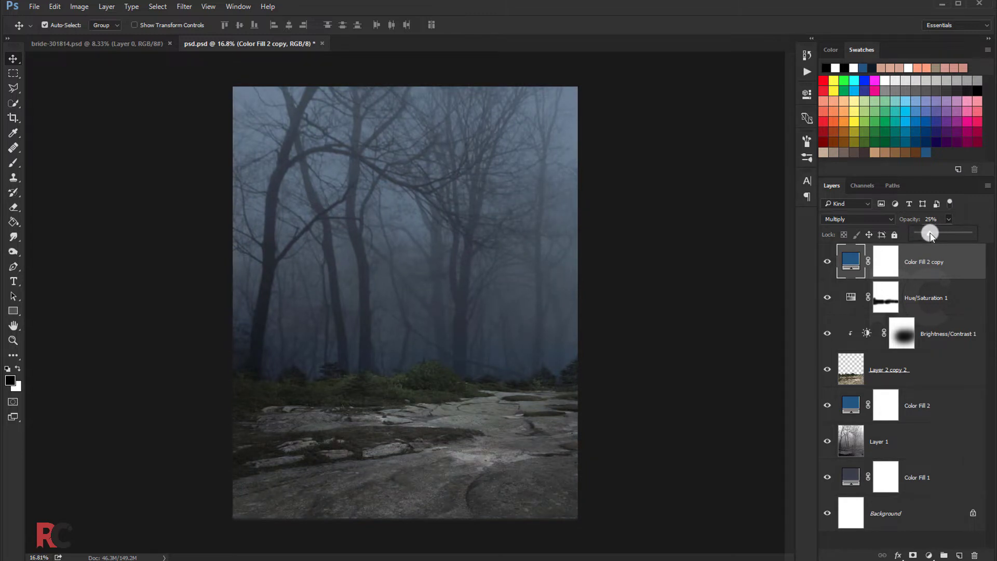
{"action": "left_click", "coordinate": [828, 261]}
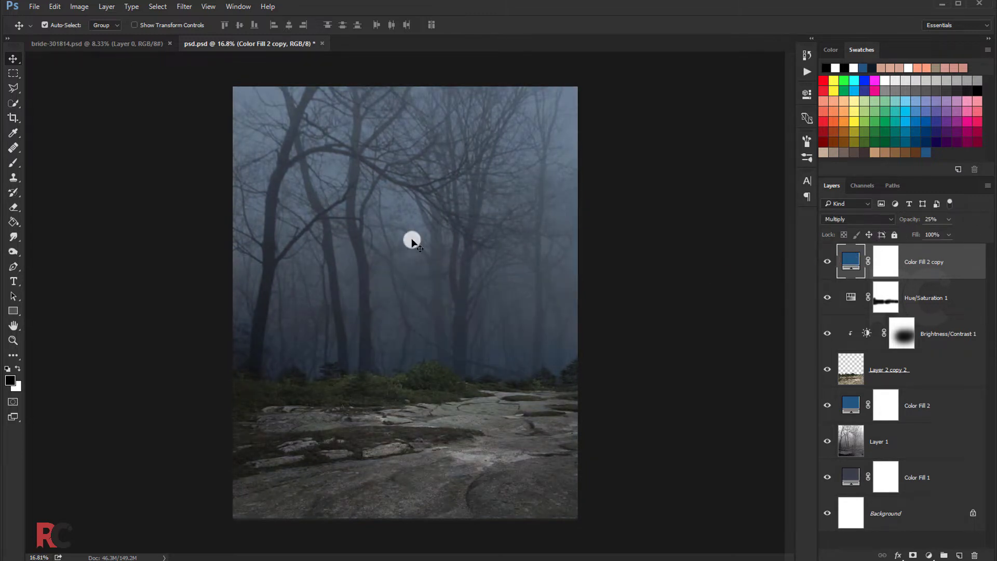
{"action": "left_click", "coordinate": [104, 46]}
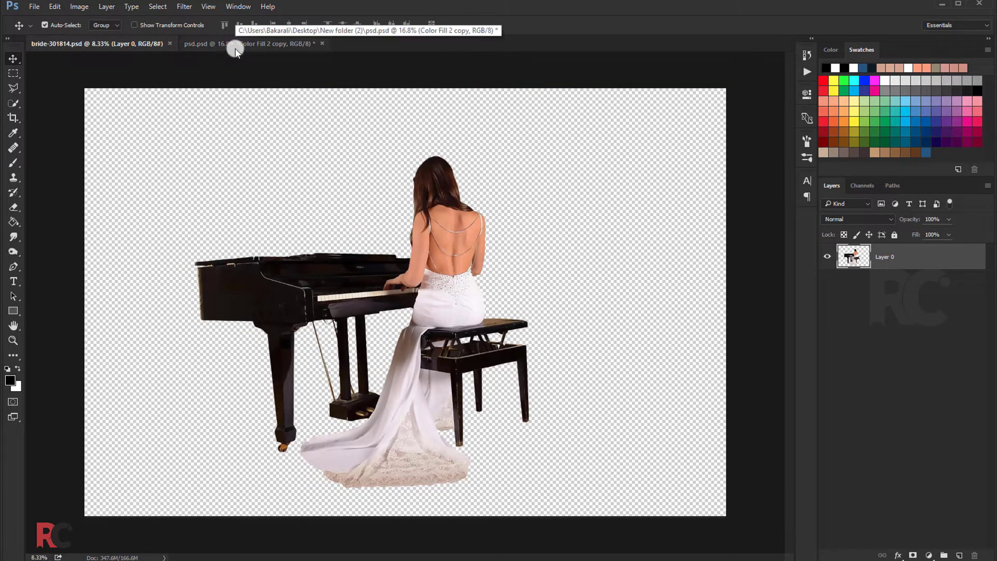
Step: Bring Layer 0's woman and piano into psd.psd, scaled to about 40% on the rocky ground
{"action": "mouse_move", "coordinate": [433, 248]}
{"action": "left_mouse_down"}
{"action": "mouse_move", "coordinate": [354, 194]}
{"action": "mouse_move", "coordinate": [389, 249]}
{"action": "left_mouse_up"}
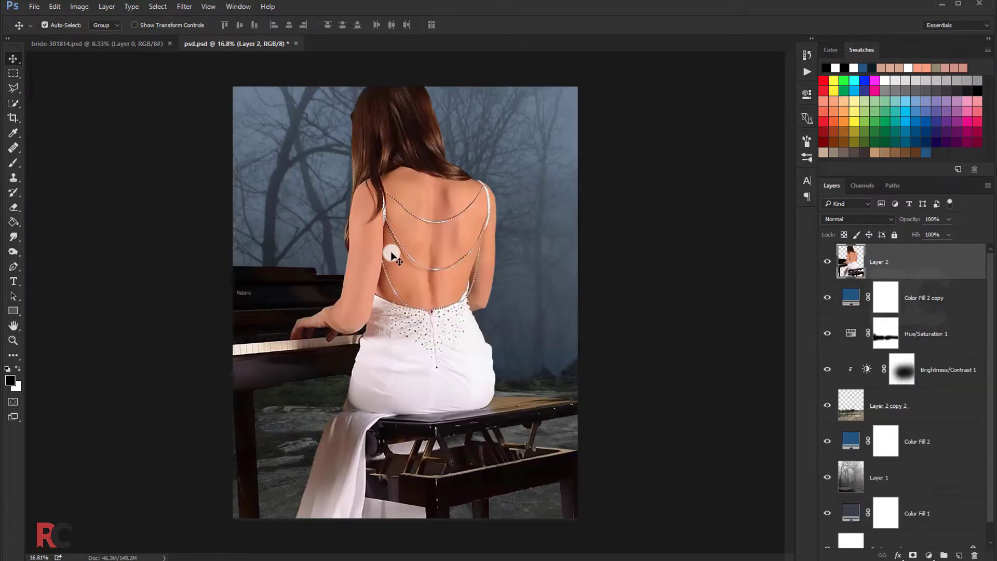
{"action": "key", "text": "ctrl+t"}
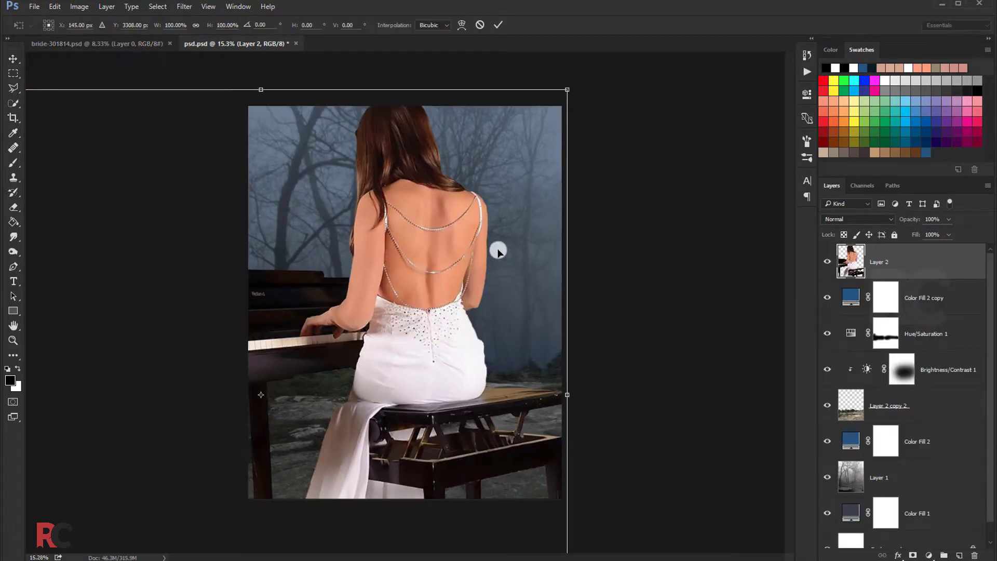
{"action": "key", "text": "ctrl+minus"}
{"action": "left_click_drag", "start_coordinate": [538, 125], "coordinate": [378, 254]}
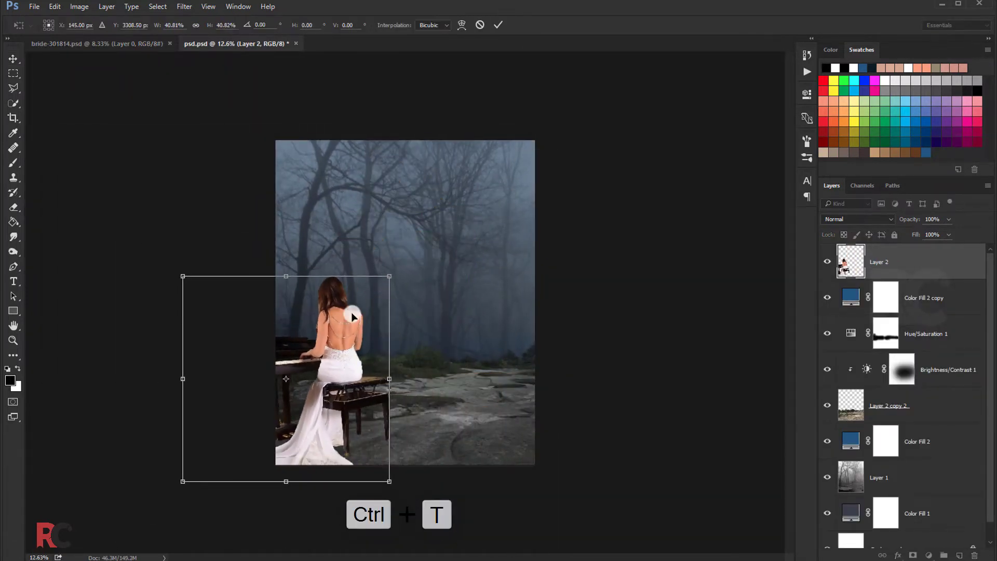
{"action": "left_click_drag", "start_coordinate": [340, 294], "coordinate": [471, 292]}
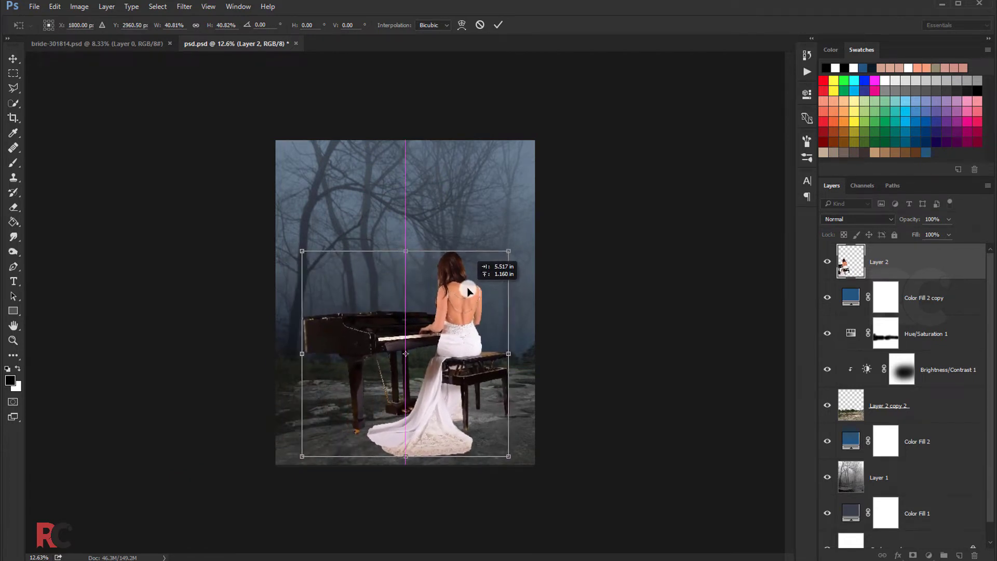
{"action": "key", "text": "ctrl+plus"}
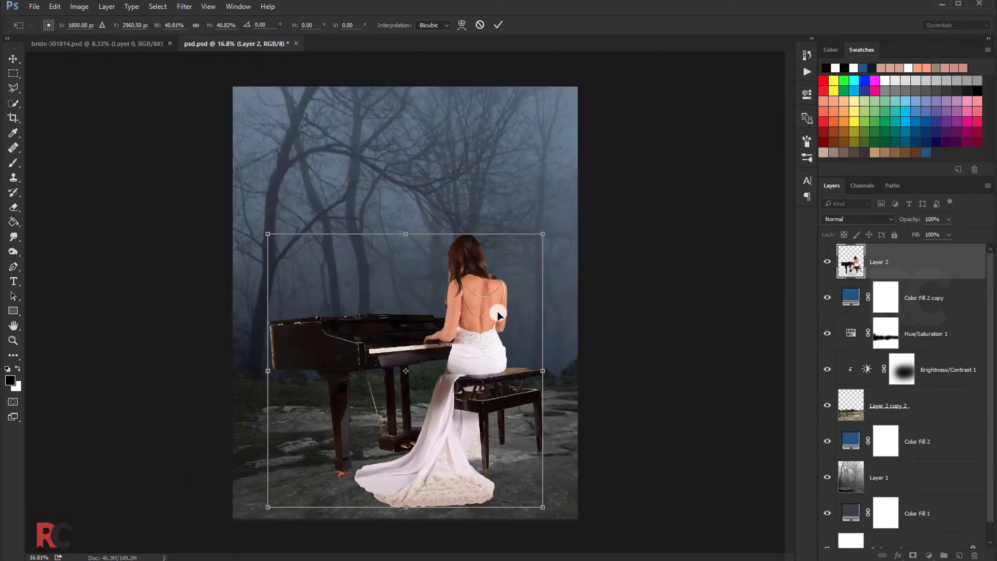
{"action": "left_click_drag", "start_coordinate": [543, 238], "coordinate": [554, 223]}
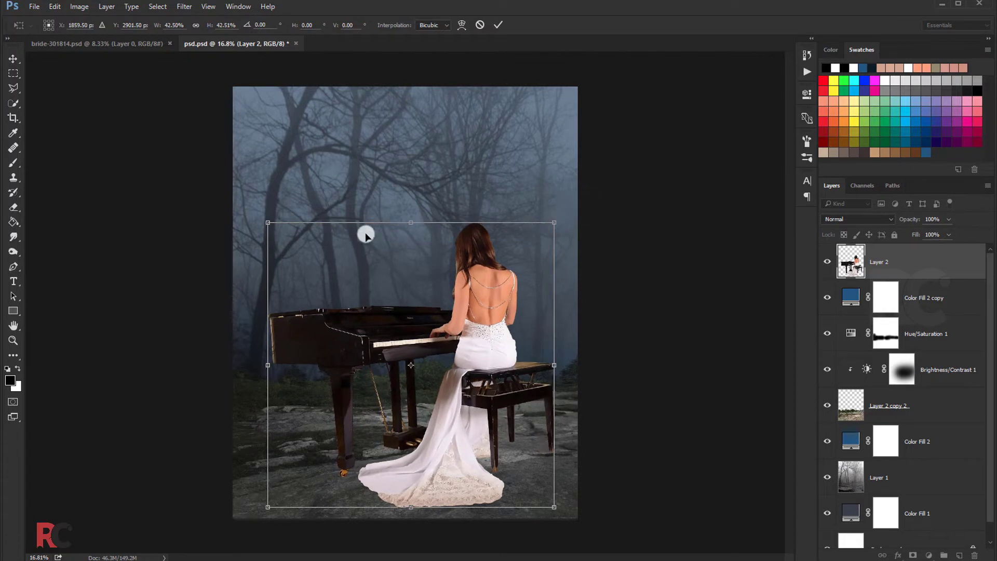
{"action": "mouse_move", "coordinate": [267, 227]}
{"action": "left_mouse_down"}
{"action": "mouse_move", "coordinate": [256, 216]}
{"action": "mouse_move", "coordinate": [286, 241]}
{"action": "left_mouse_up"}
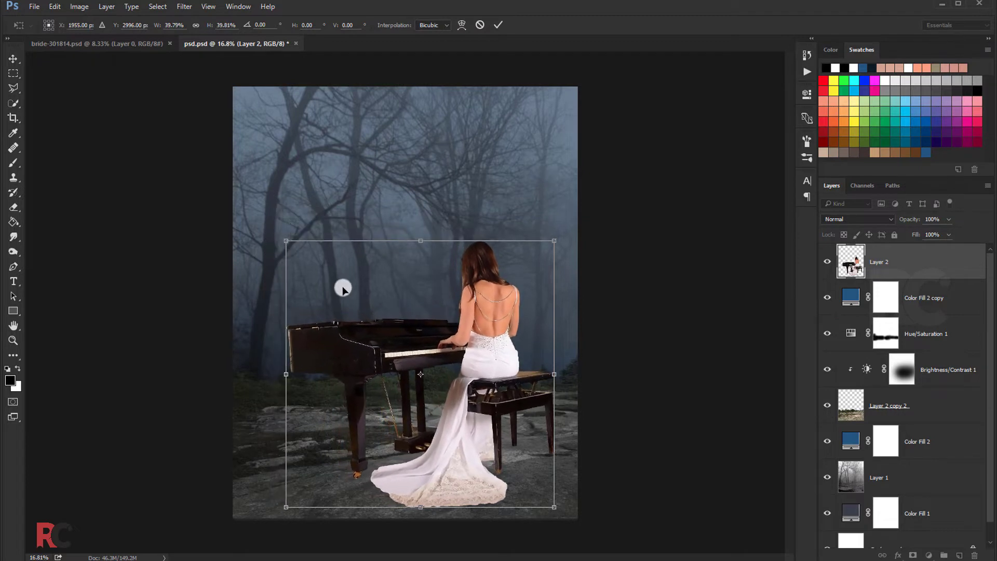
{"action": "left_click_drag", "start_coordinate": [338, 285], "coordinate": [318, 289]}
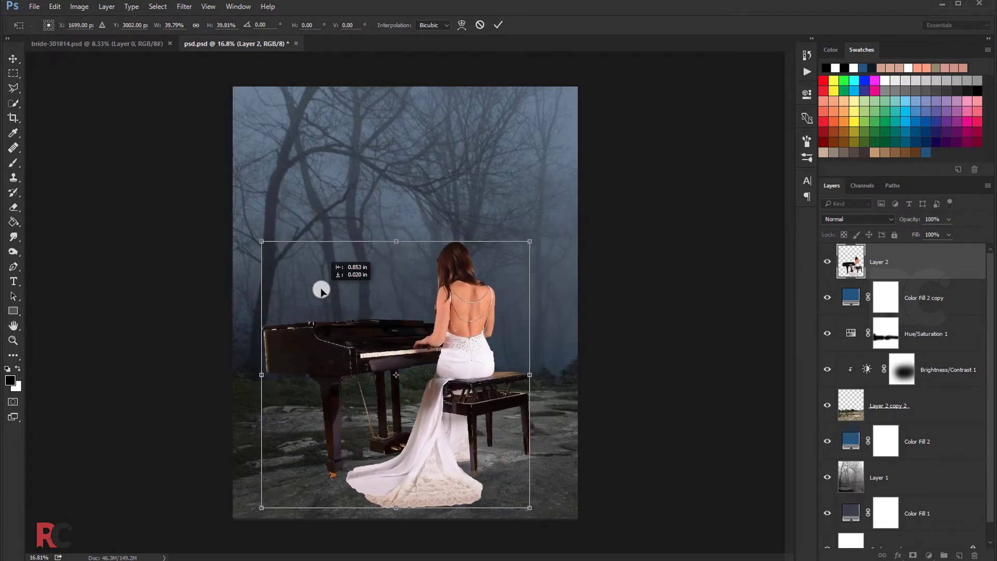
{"action": "left_click", "coordinate": [495, 27]}
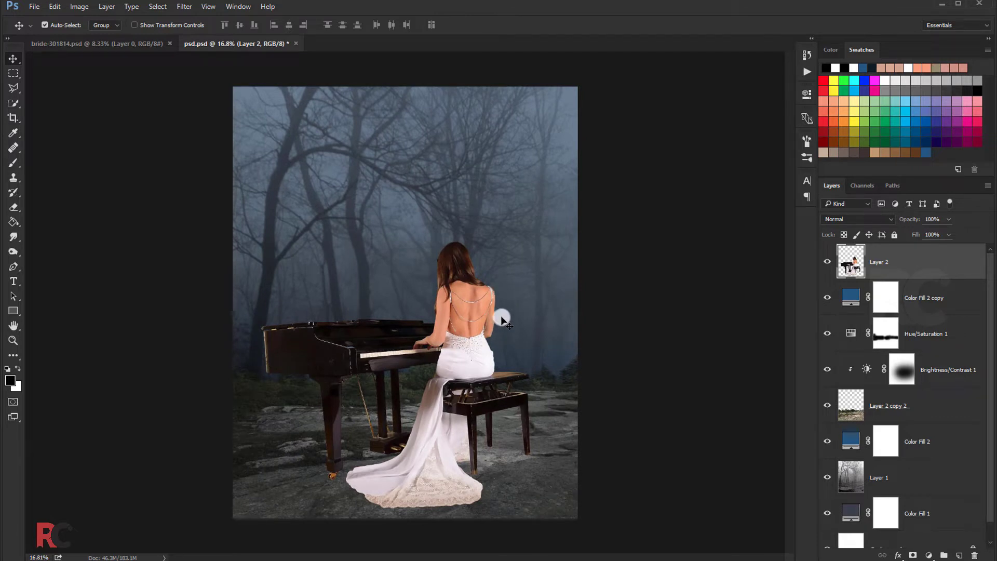
Step: Close bride-301814.psd and slightly lower Layer 2's saturation with Hue/Saturation
{"action": "left_click", "coordinate": [134, 44]}
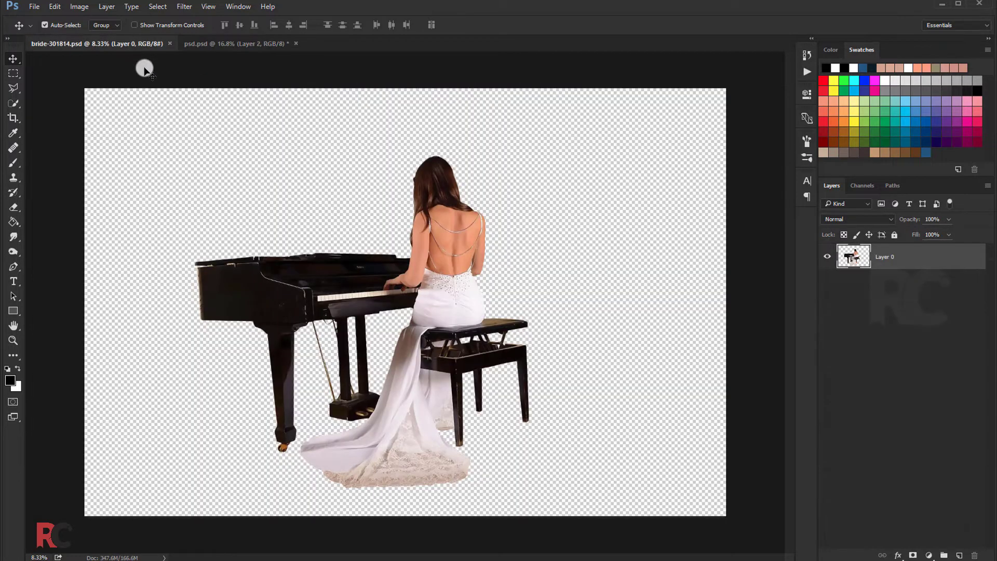
{"action": "left_click", "coordinate": [167, 44]}
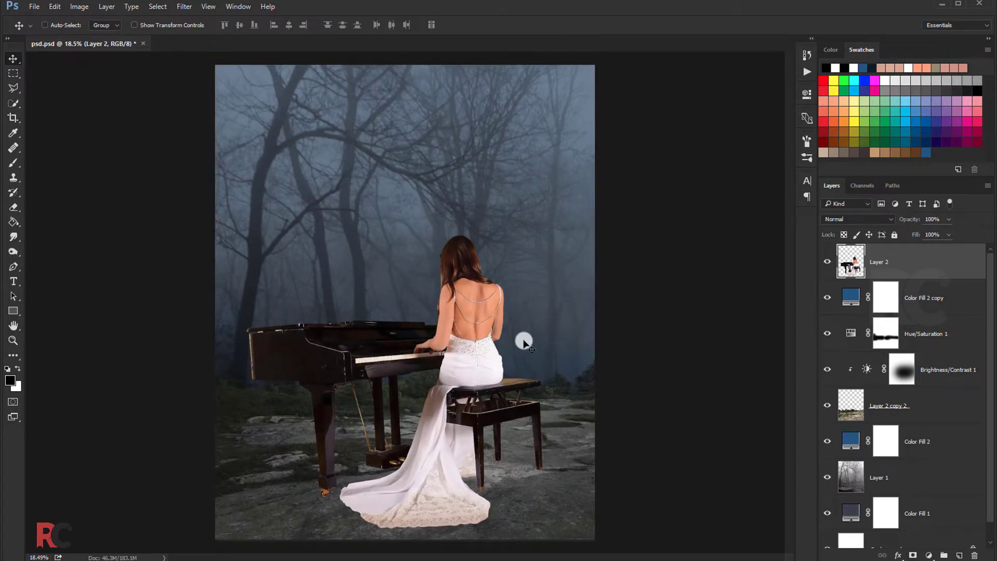
{"action": "key", "text": "ctrl+u"}
{"action": "left_click_drag", "start_coordinate": [790, 420], "coordinate": [784, 420]}
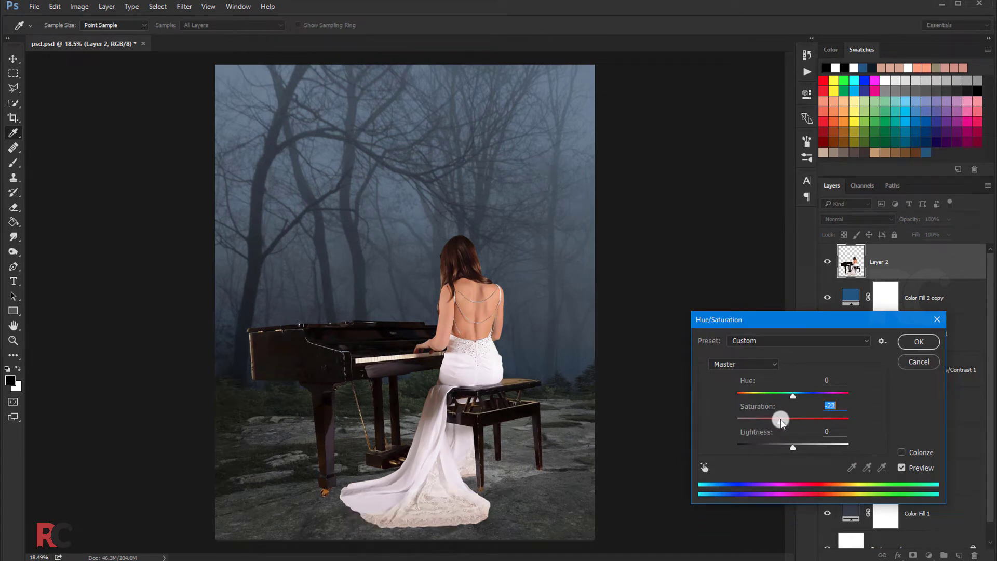
{"action": "left_click", "coordinate": [918, 343]}
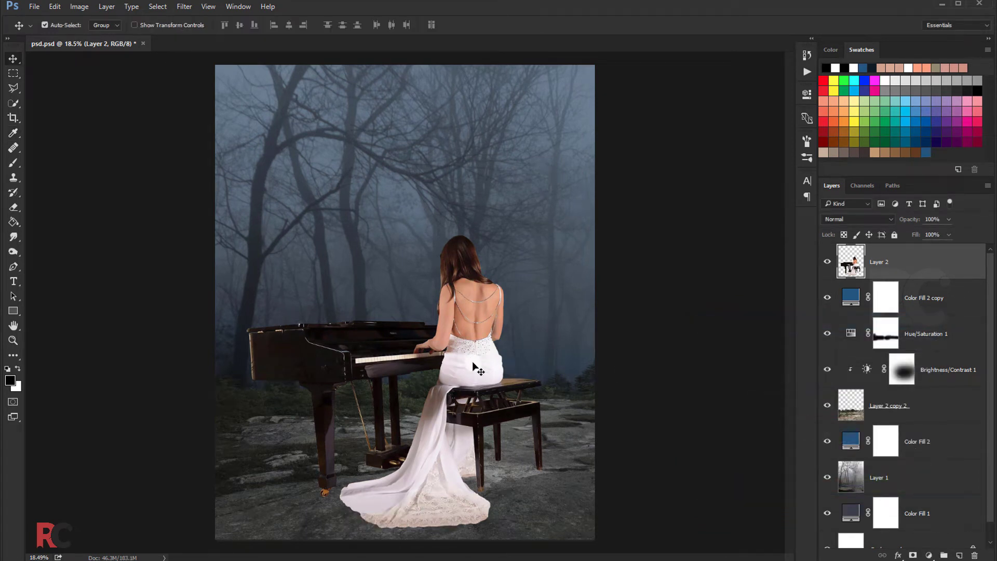
{"action": "scroll", "coordinate": [477, 370], "scroll_direction": "up", "scroll_amount": 2}
{"action": "scroll", "coordinate": [473, 366], "scroll_direction": "up", "scroll_amount": 1}
{"action": "scroll", "coordinate": [467, 358], "scroll_direction": "down", "scroll_amount": 1}
{"action": "scroll", "coordinate": [455, 335], "scroll_direction": "down", "scroll_amount": 4}
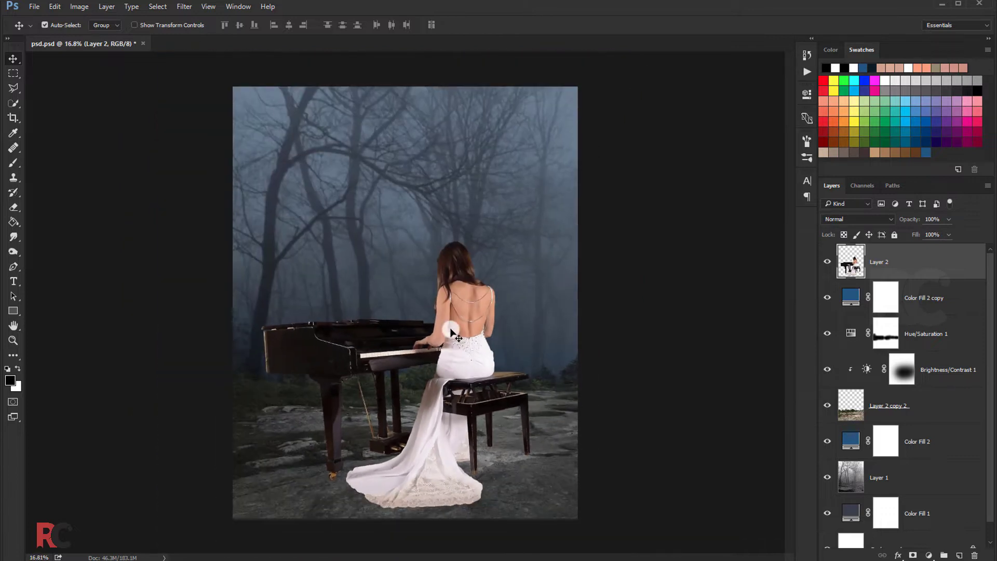
Step: Flip the woman and piano horizontally and move them right and down
{"action": "key", "text": "ctrl+t"}
{"action": "right_click", "coordinate": [405, 323]}
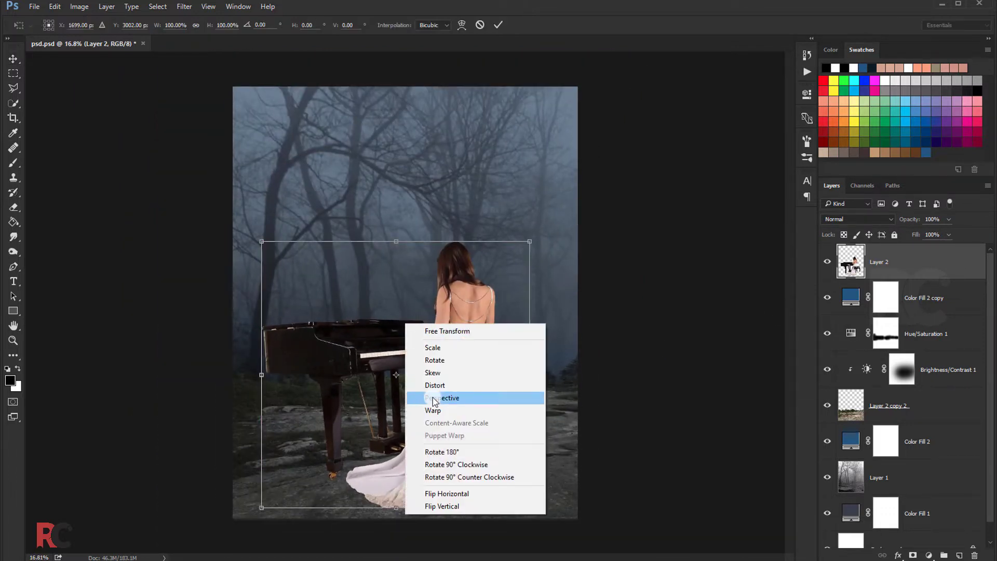
{"action": "left_click", "coordinate": [440, 493]}
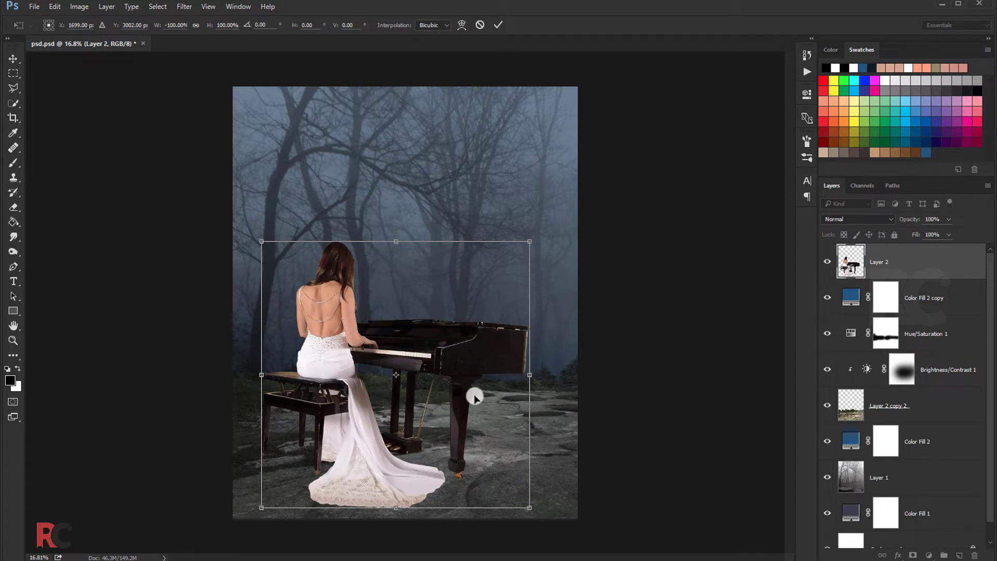
{"action": "left_click_drag", "start_coordinate": [486, 380], "coordinate": [527, 393]}
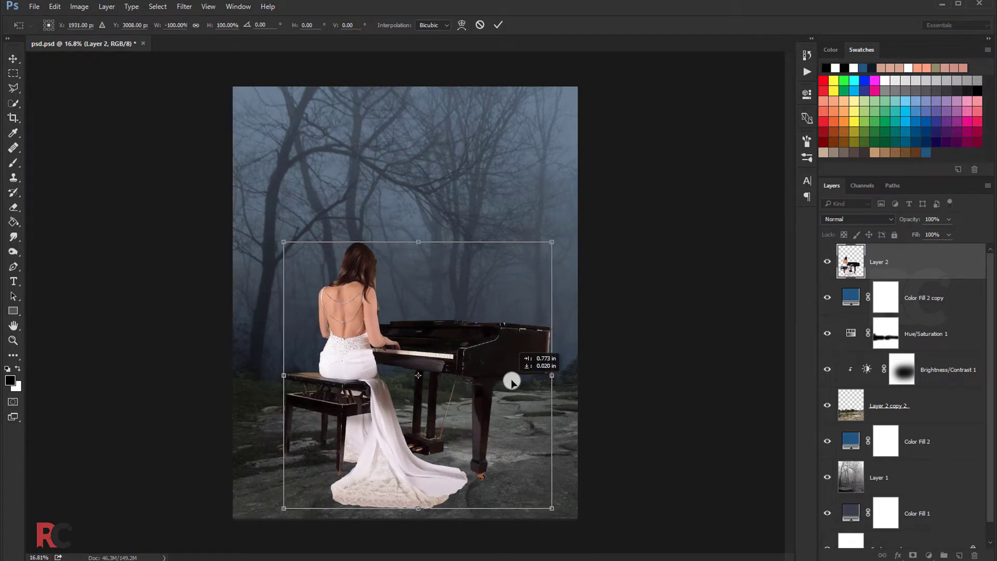
{"action": "left_click_drag", "start_coordinate": [525, 389], "coordinate": [523, 381]}
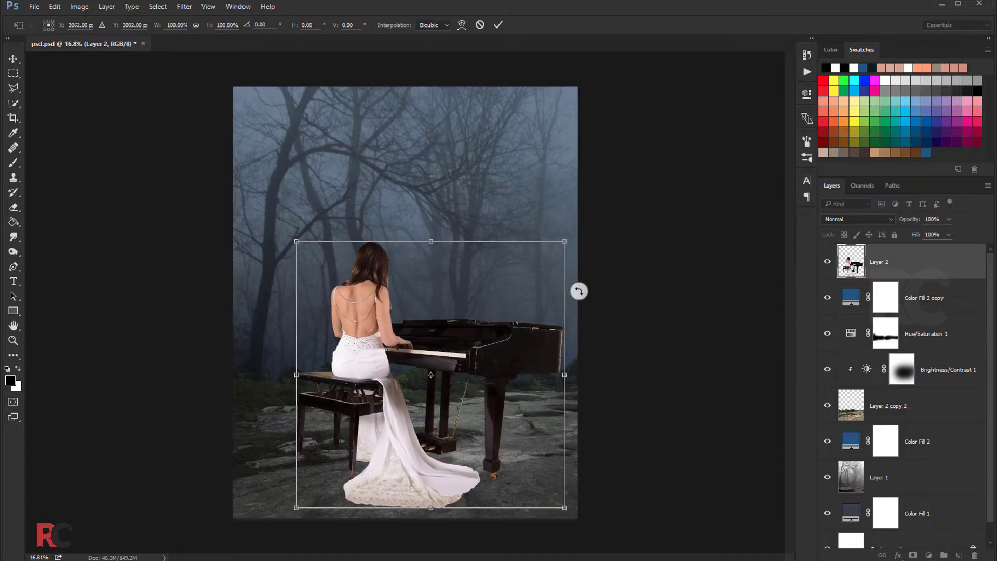
Step: Warp the piano's right end inward, then shift the layer slightly left
{"action": "right_click", "coordinate": [549, 264]}
{"action": "left_click", "coordinate": [581, 360]}
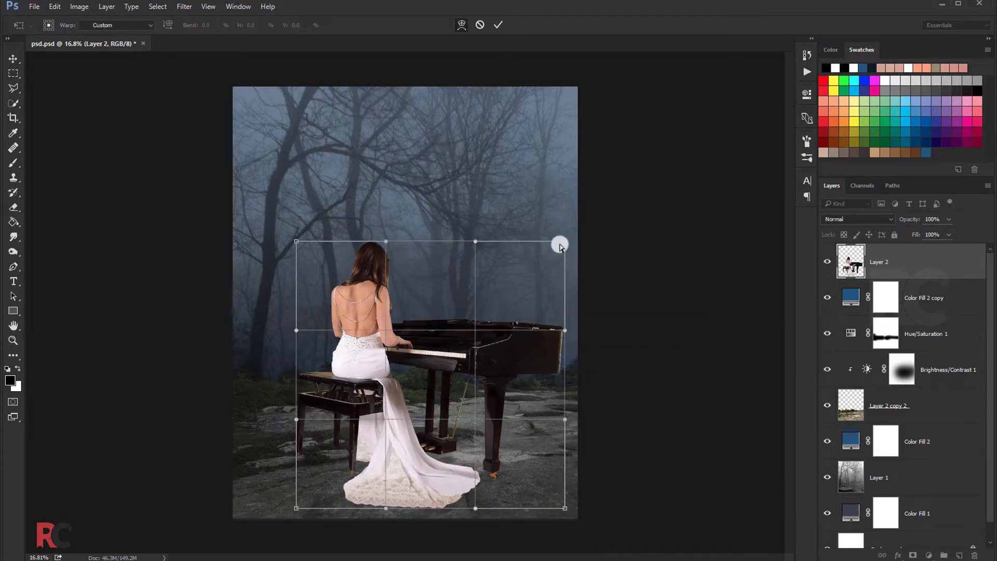
{"action": "left_click_drag", "start_coordinate": [561, 239], "coordinate": [558, 224]}
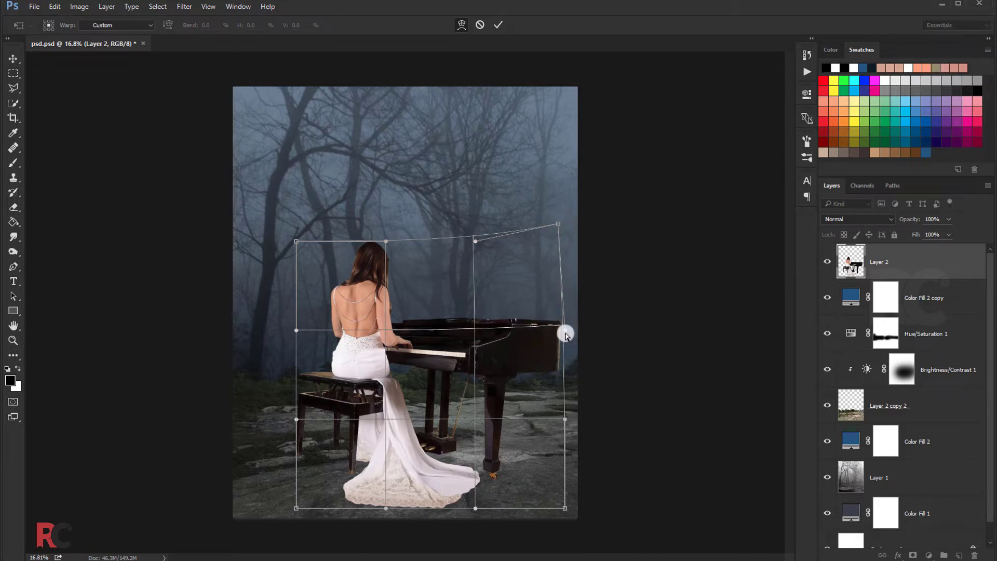
{"action": "left_click_drag", "start_coordinate": [565, 335], "coordinate": [563, 322]}
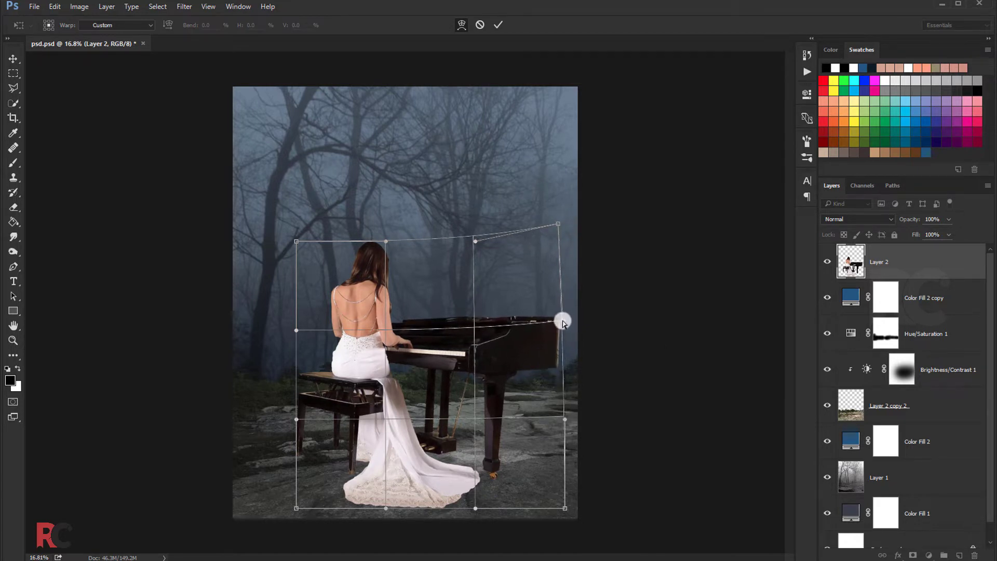
{"action": "left_click_drag", "start_coordinate": [550, 374], "coordinate": [547, 370]}
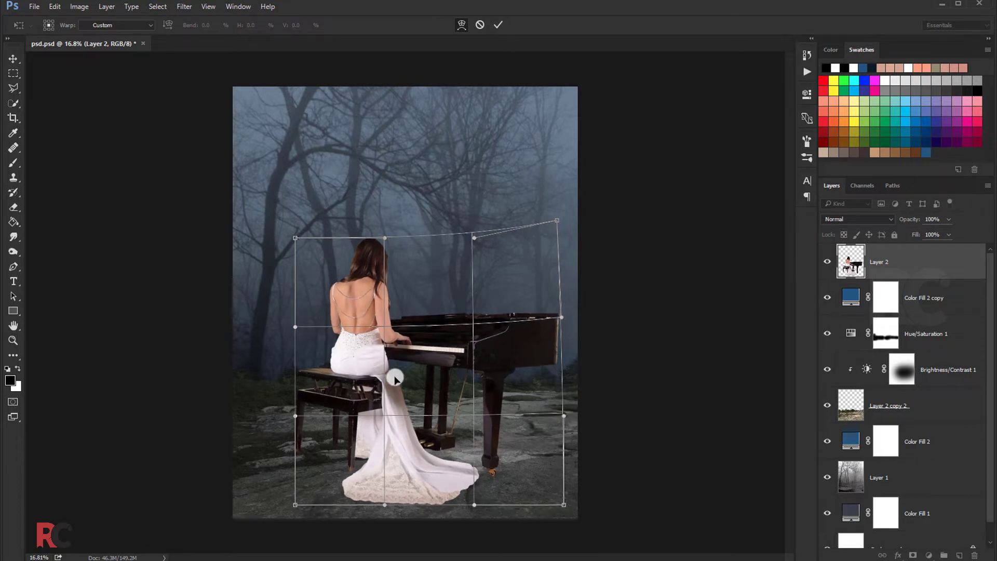
{"action": "left_click", "coordinate": [495, 27]}
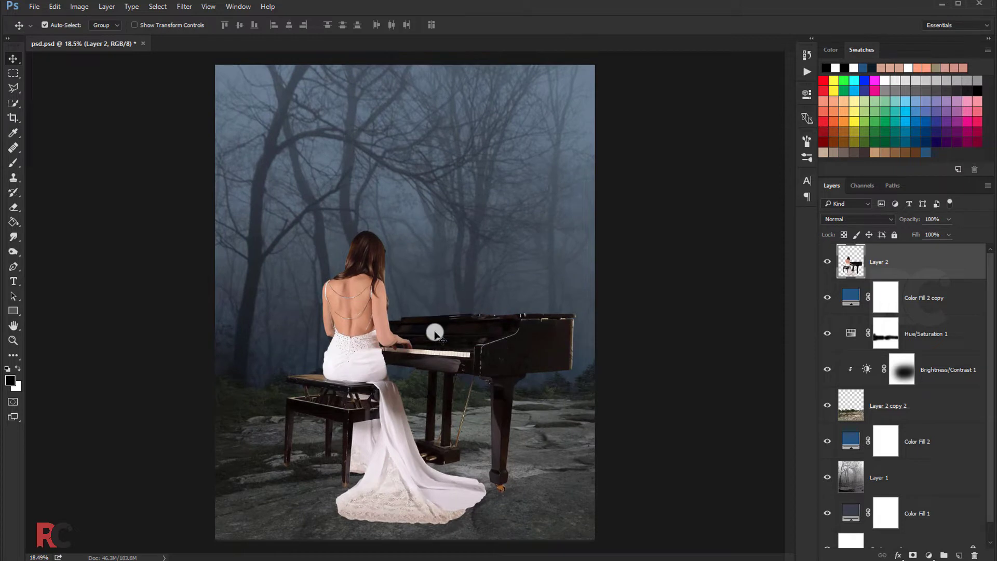
{"action": "left_click_drag", "start_coordinate": [357, 346], "coordinate": [353, 346]}
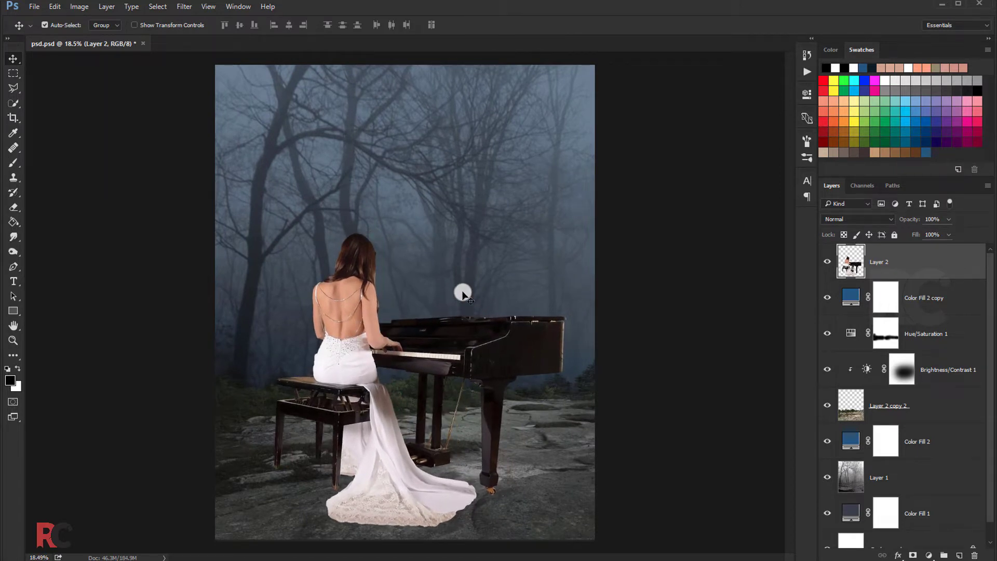
Step: Shift the forest Layer 1 slightly left, reselect the pianist layer, and save the document
{"action": "left_click", "coordinate": [915, 467]}
{"action": "key", "text": "ctrl+t"}
{"action": "left_click_drag", "start_coordinate": [441, 336], "coordinate": [412, 337]}
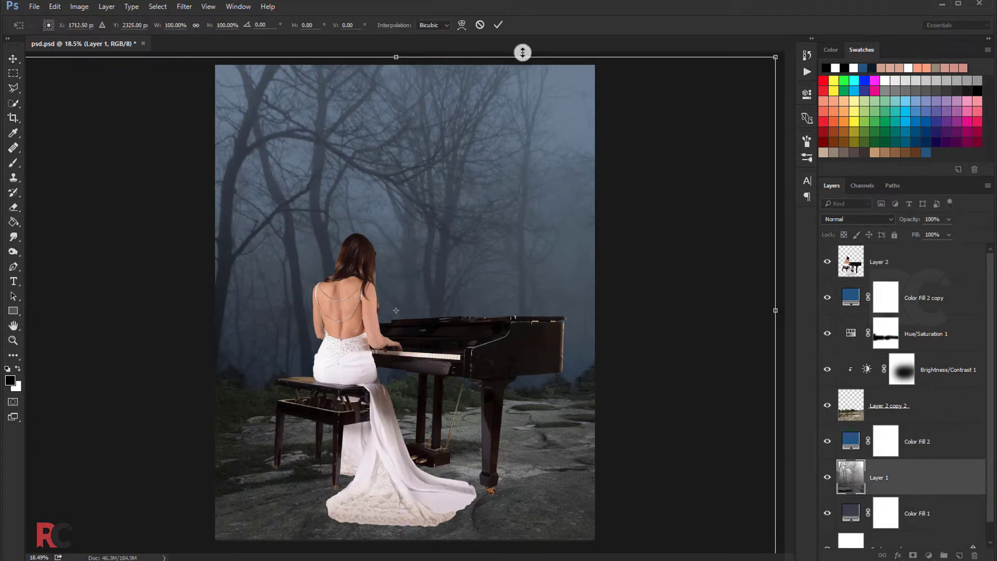
{"action": "left_click", "coordinate": [501, 30]}
{"action": "left_click", "coordinate": [889, 260]}
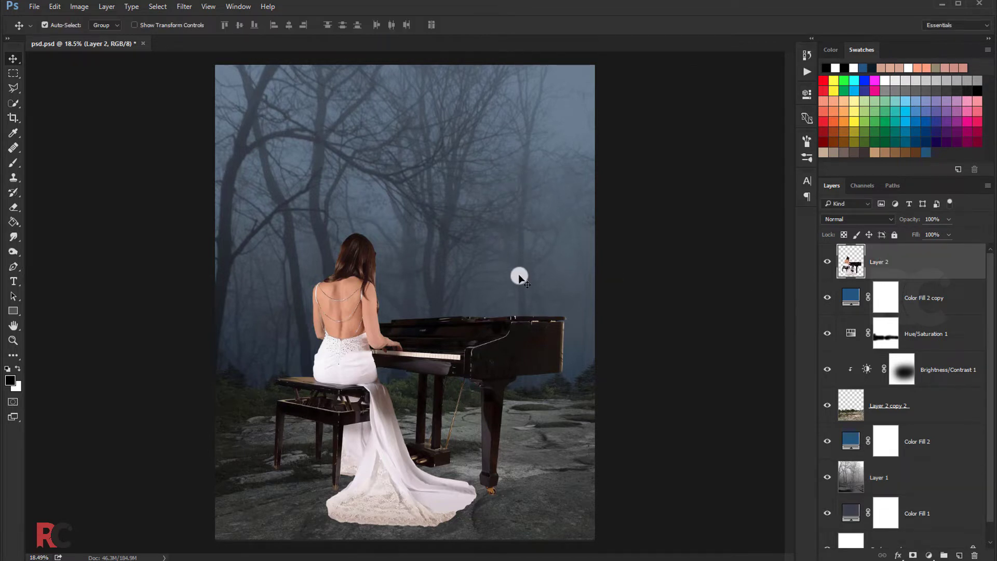
{"action": "key", "text": "ctrl+s"}
Step: Zoom in on the woman's back and begin a Polygonal Lasso outline along the dress neckline
{"action": "scroll", "coordinate": [520, 395], "scroll_direction": "up", "scroll_amount": 2}
{"action": "scroll", "coordinate": [419, 419], "scroll_direction": "up", "scroll_amount": 1}
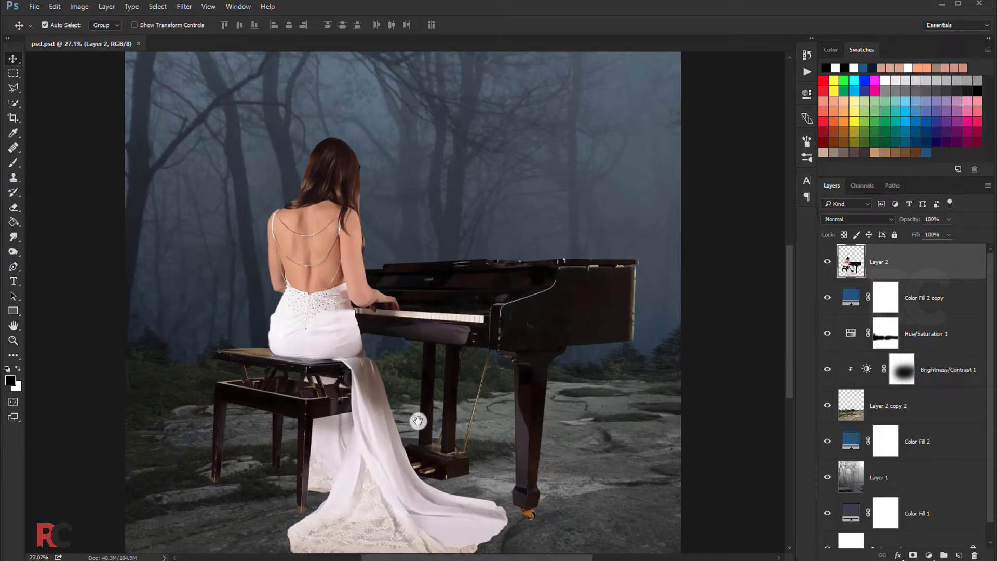
{"action": "scroll", "coordinate": [435, 322], "scroll_direction": "down", "scroll_amount": 1}
{"action": "scroll", "coordinate": [285, 176], "scroll_direction": "up", "scroll_amount": 2}
{"action": "scroll", "coordinate": [285, 177], "scroll_direction": "up", "scroll_amount": 4}
{"action": "scroll", "coordinate": [287, 176], "scroll_direction": "up", "scroll_amount": 1}
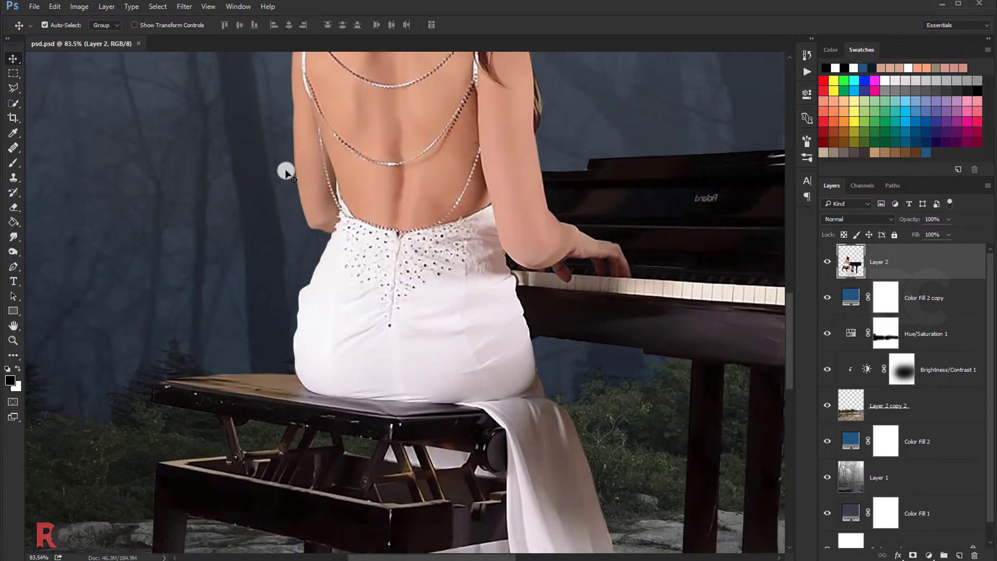
{"action": "scroll", "coordinate": [289, 174], "scroll_direction": "up", "scroll_amount": 2}
{"action": "left_click_drag", "start_coordinate": [374, 178], "coordinate": [369, 253]}
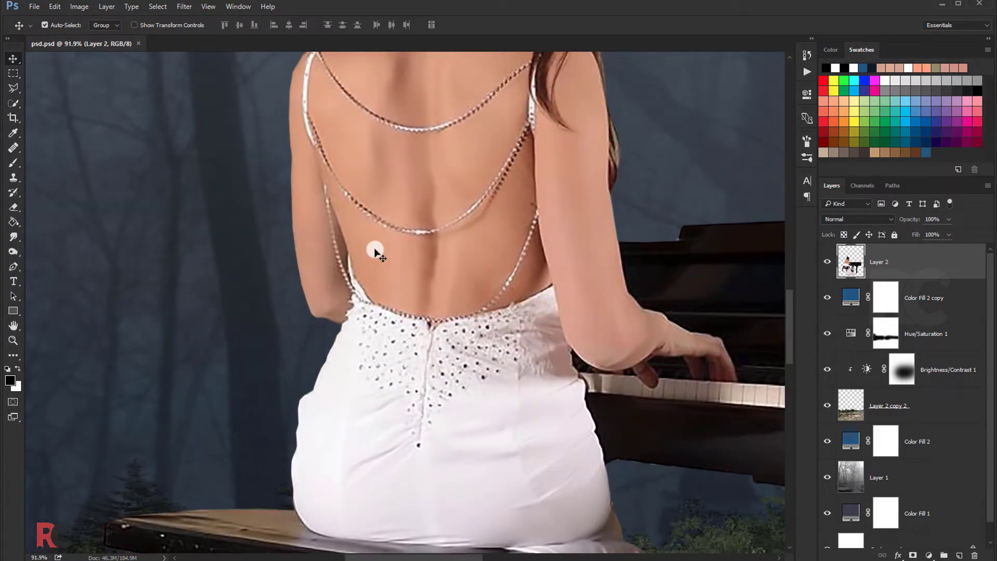
{"action": "scroll", "coordinate": [364, 247], "scroll_direction": "up", "scroll_amount": 1}
{"action": "scroll", "coordinate": [359, 245], "scroll_direction": "up", "scroll_amount": 1}
{"action": "scroll", "coordinate": [358, 245], "scroll_direction": "up", "scroll_amount": 1}
{"action": "scroll", "coordinate": [359, 245], "scroll_direction": "up", "scroll_amount": 1}
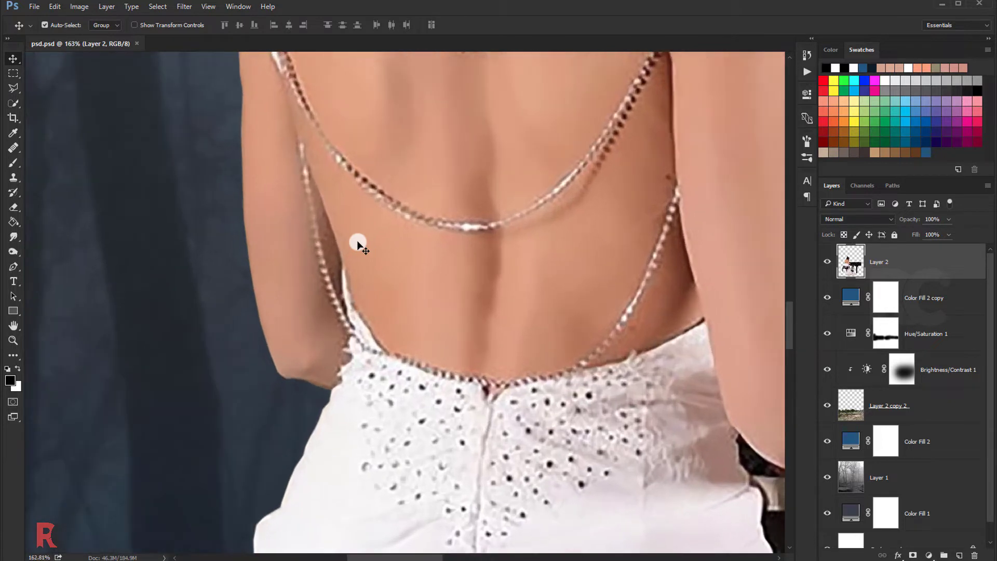
{"action": "scroll", "coordinate": [359, 245], "scroll_direction": "up", "scroll_amount": 1}
{"action": "left_click", "coordinate": [16, 89]}
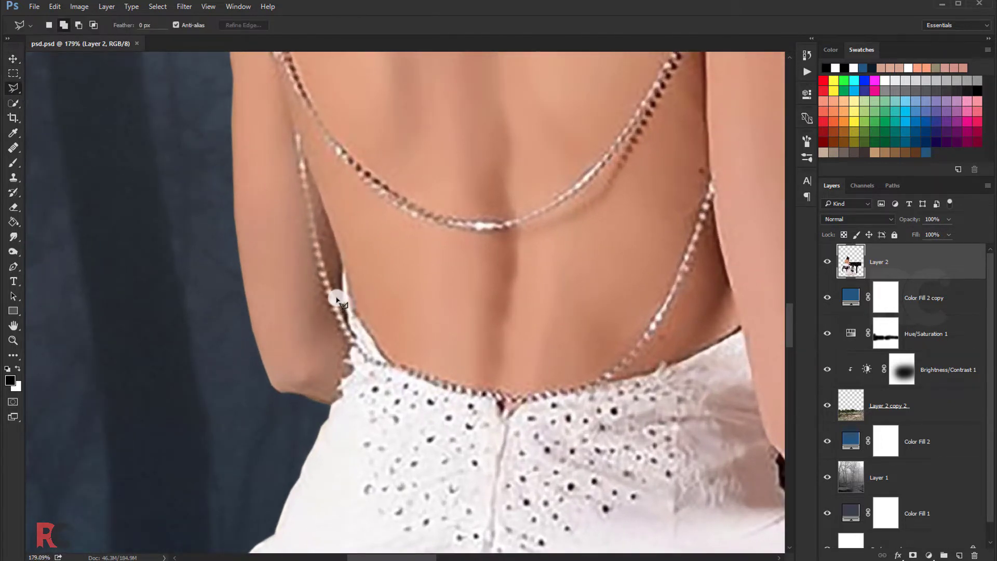
{"action": "scroll", "coordinate": [343, 307], "scroll_direction": "up", "scroll_amount": 1}
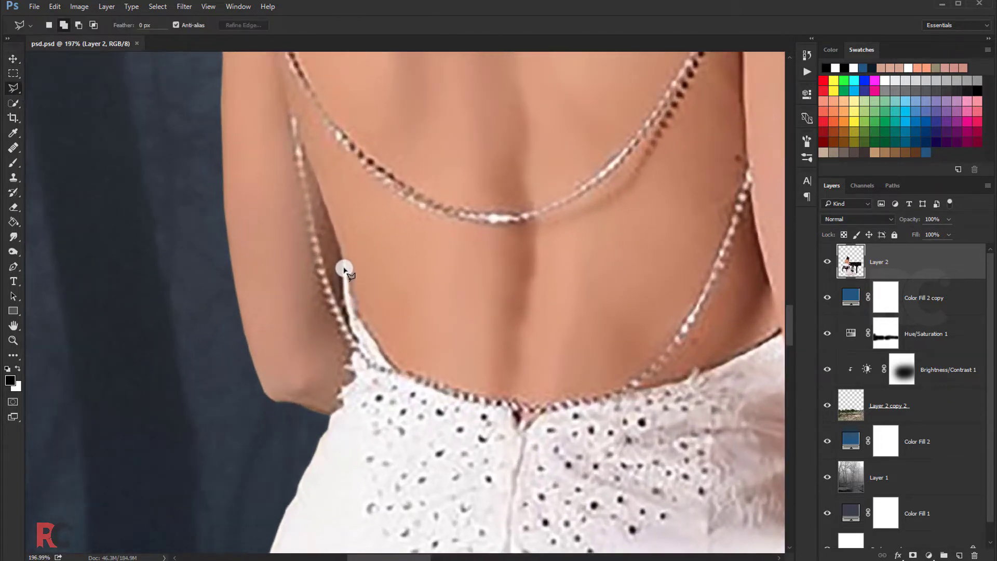
{"action": "scroll", "coordinate": [345, 267], "scroll_direction": "up", "scroll_amount": 1}
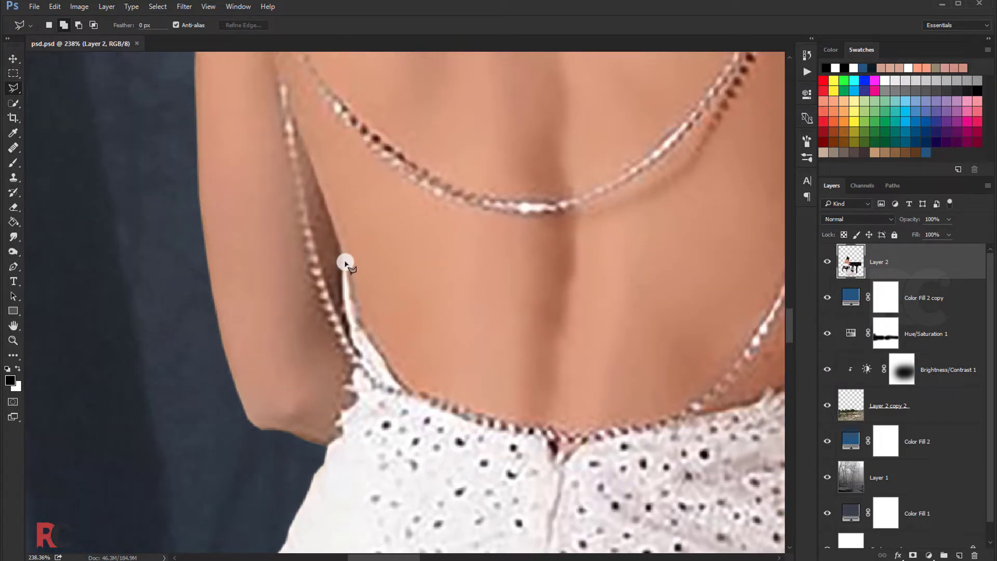
{"action": "left_click", "coordinate": [534, 434]}
{"action": "left_click", "coordinate": [675, 420]}
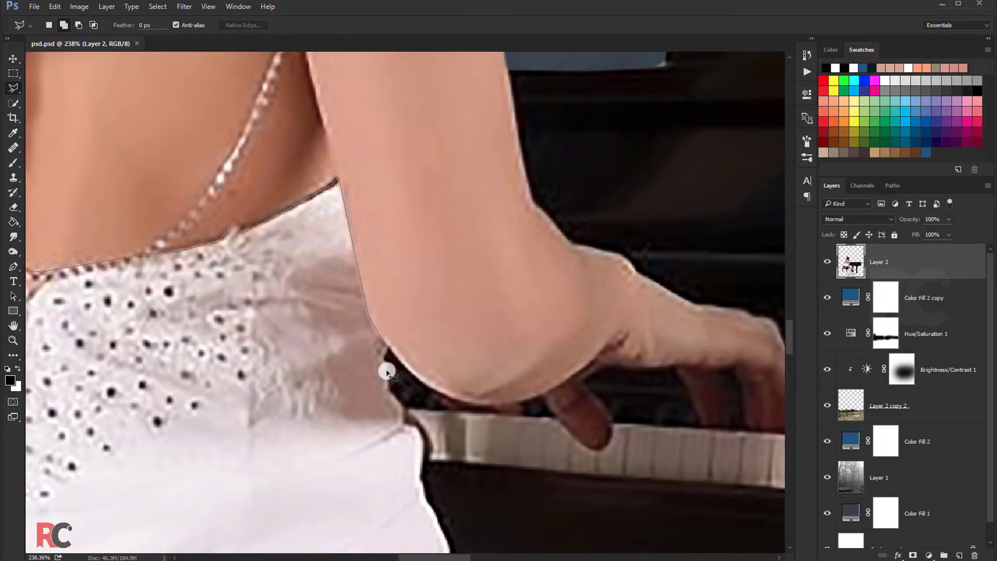
{"action": "left_click", "coordinate": [405, 413]}
{"action": "left_click", "coordinate": [422, 429]}
Step: Continue the outline past the bench and around the train, closing the dress selection
{"action": "scroll", "coordinate": [428, 501], "scroll_direction": "down", "scroll_amount": 5}
{"action": "scroll", "coordinate": [489, 296], "scroll_direction": "right", "scroll_amount": 5}
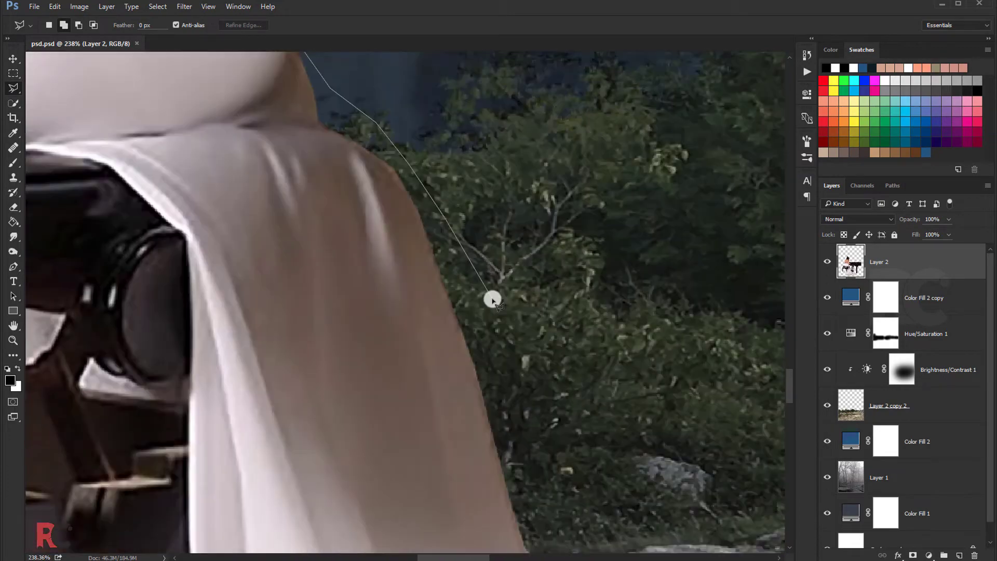
{"action": "scroll", "coordinate": [488, 340], "scroll_direction": "down", "scroll_amount": 3}
{"action": "scroll", "coordinate": [241, 440], "scroll_direction": "left", "scroll_amount": 5}
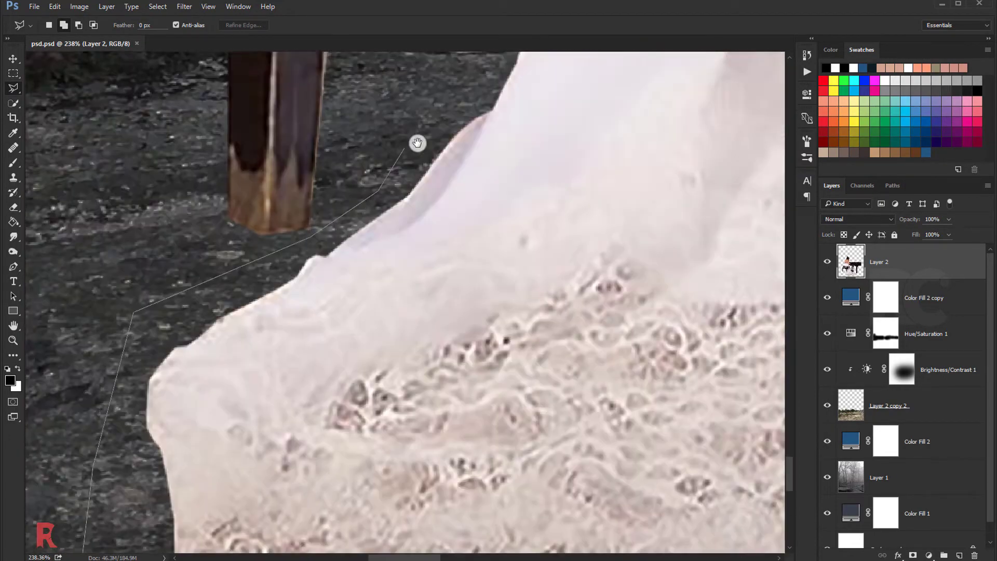
{"action": "scroll", "coordinate": [415, 144], "scroll_direction": "up", "scroll_amount": 3}
{"action": "scroll", "coordinate": [222, 327], "scroll_direction": "up", "scroll_amount": 3}
{"action": "left_click", "coordinate": [550, 241]}
{"action": "scroll", "coordinate": [444, 312], "scroll_direction": "up", "scroll_amount": 3}
{"action": "scroll", "coordinate": [444, 312], "scroll_direction": "right", "scroll_amount": 2}
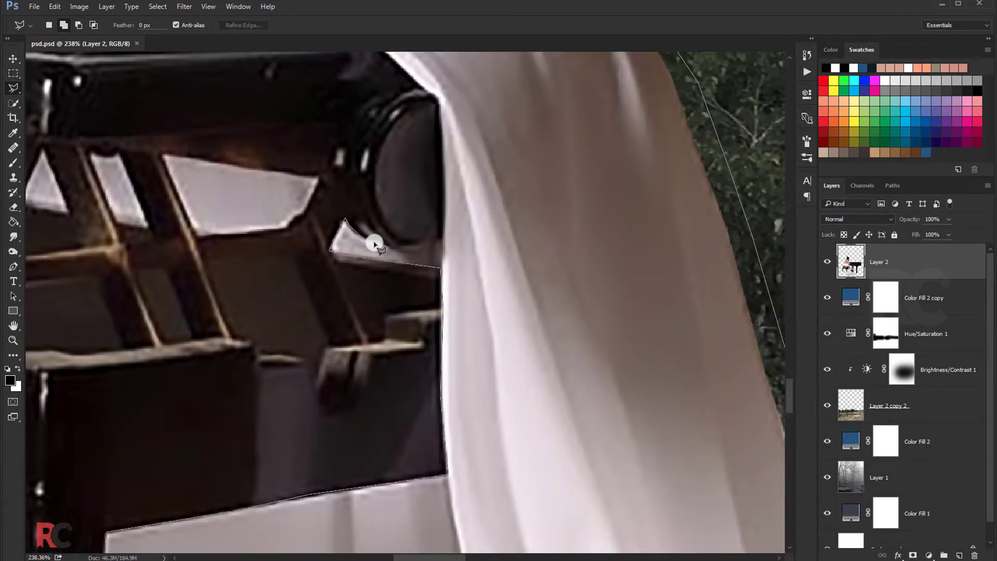
{"action": "scroll", "coordinate": [374, 244], "scroll_direction": "up", "scroll_amount": 3}
{"action": "scroll", "coordinate": [345, 345], "scroll_direction": "left", "scroll_amount": 3}
{"action": "scroll", "coordinate": [420, 358], "scroll_direction": "up", "scroll_amount": 2}
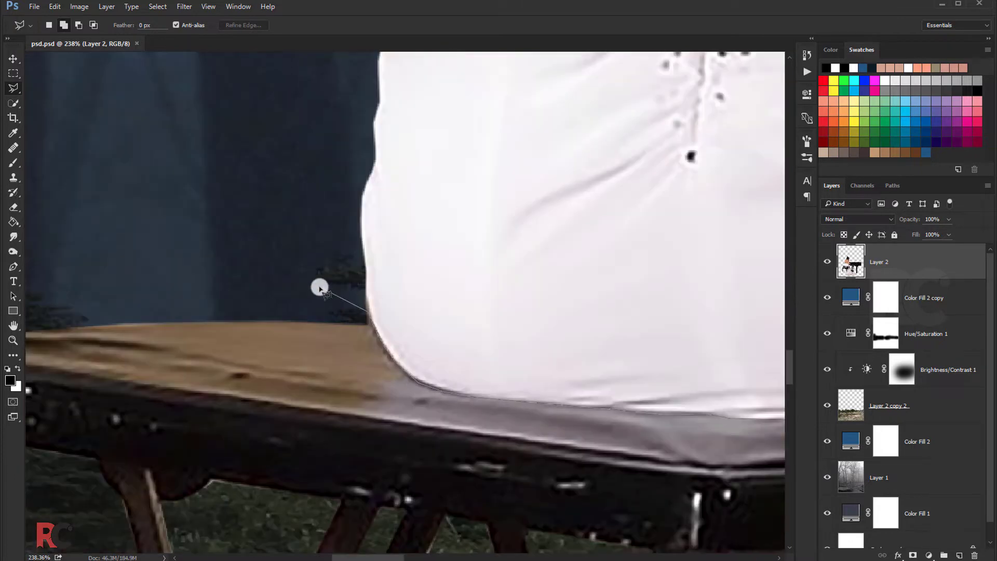
{"action": "scroll", "coordinate": [319, 289], "scroll_direction": "up", "scroll_amount": 5}
{"action": "scroll", "coordinate": [302, 347], "scroll_direction": "up", "scroll_amount": 1}
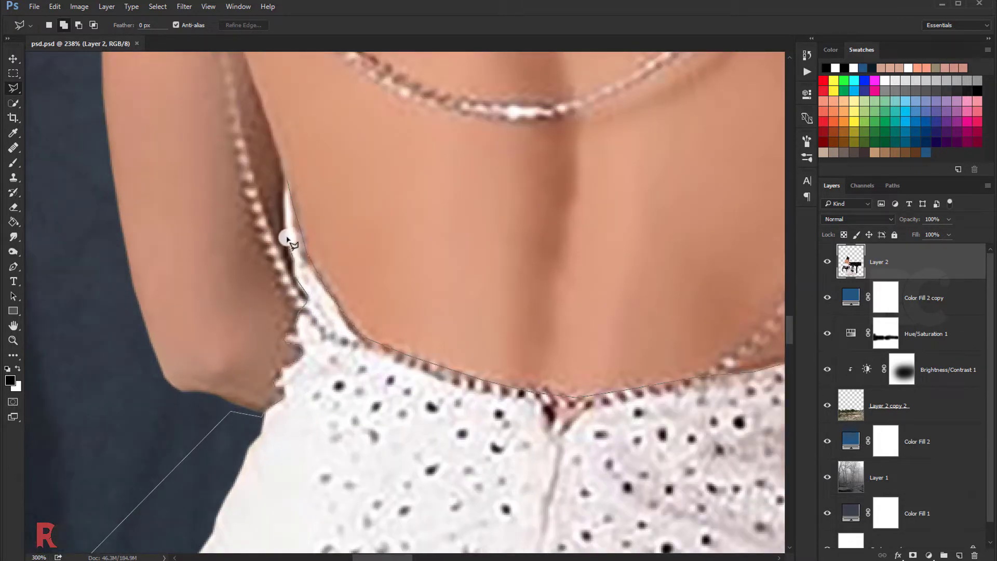
{"action": "left_click", "coordinate": [285, 182]}
{"action": "scroll", "coordinate": [285, 182], "scroll_direction": "down", "scroll_amount": 2}
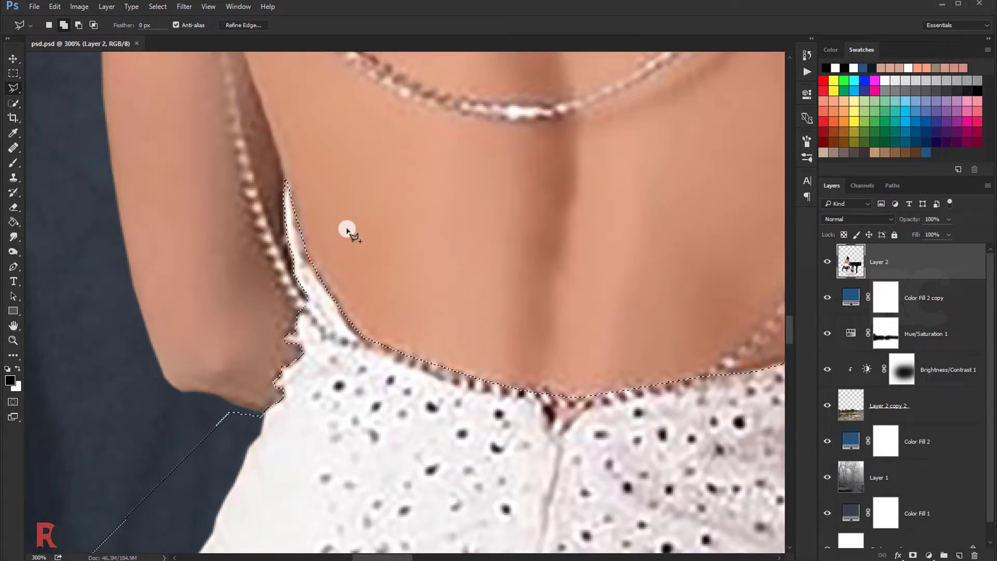
{"action": "scroll", "coordinate": [345, 229], "scroll_direction": "down", "scroll_amount": 3}
{"action": "scroll", "coordinate": [363, 251], "scroll_direction": "down", "scroll_amount": 3}
{"action": "scroll", "coordinate": [354, 260], "scroll_direction": "down", "scroll_amount": 2}
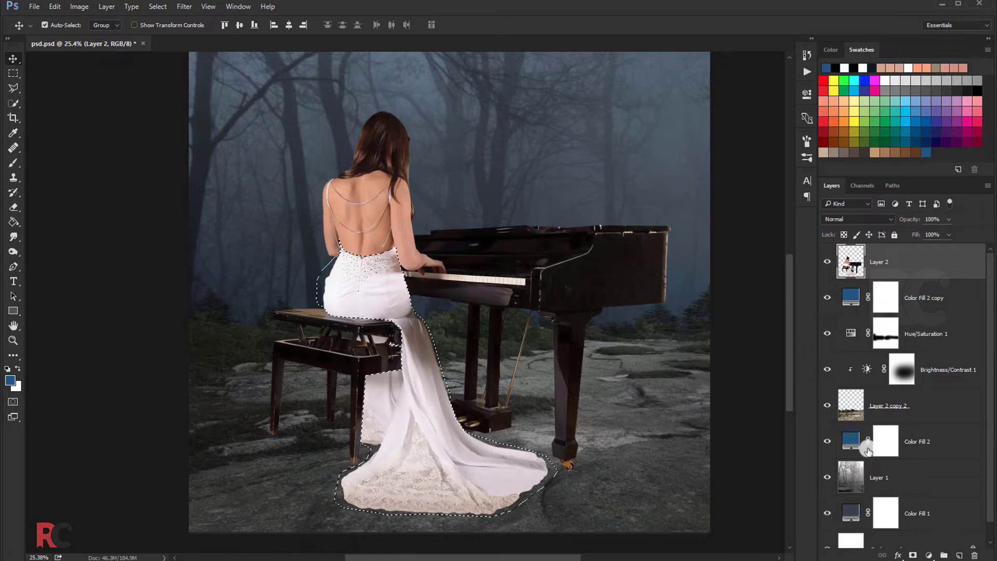
Step: Add a new layer clipped to the woman's layer in Multiply blend mode
{"action": "left_click", "coordinate": [959, 555]}
{"action": "right_click", "coordinate": [911, 264]}
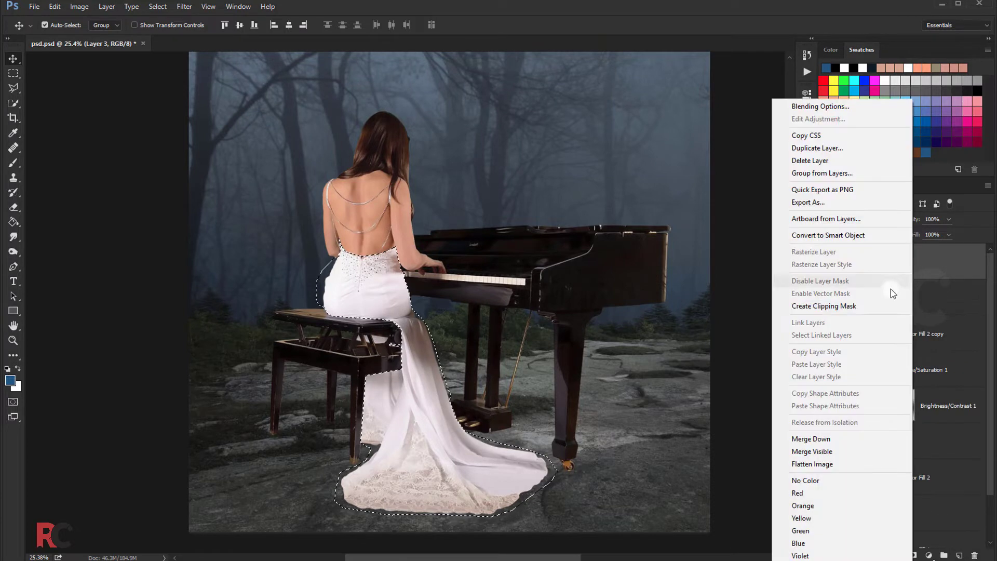
{"action": "left_click", "coordinate": [838, 306]}
{"action": "left_click", "coordinate": [856, 219]}
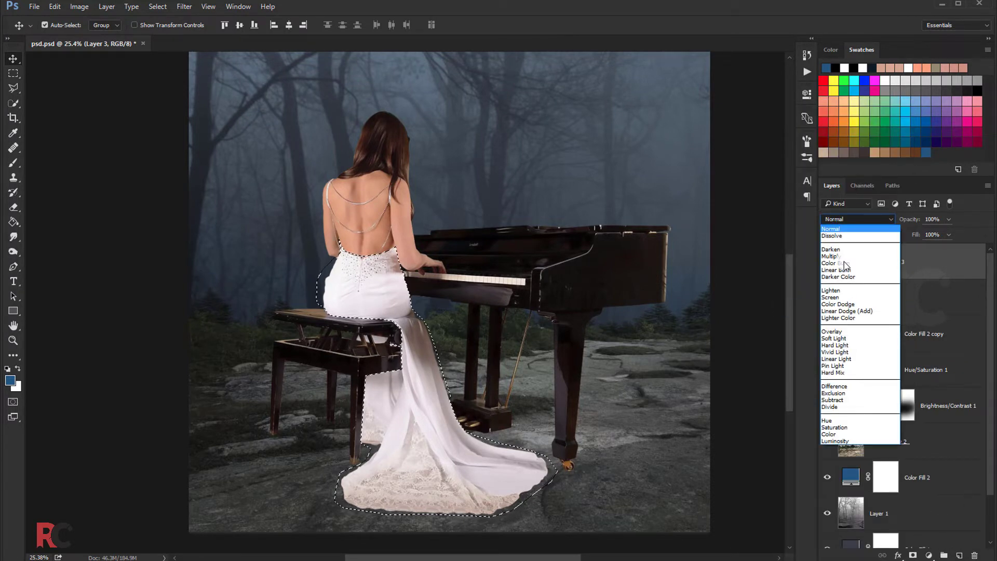
{"action": "left_click", "coordinate": [833, 257]}
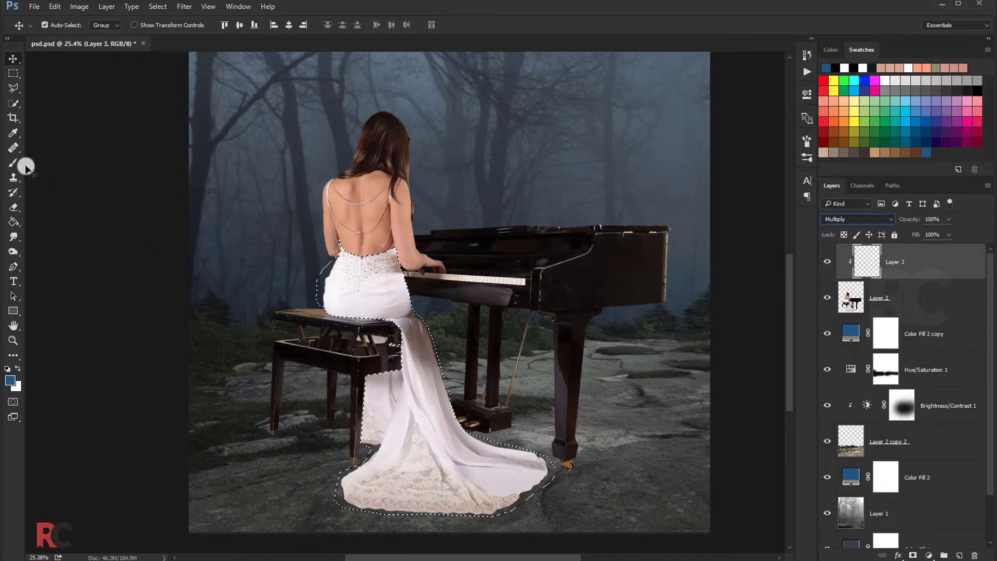
Step: Paint blue over the whole dress and train inside the selection
{"action": "left_click", "coordinate": [13, 163]}
{"action": "mouse_move", "coordinate": [311, 234]}
{"action": "left_mouse_down"}
{"action": "mouse_move", "coordinate": [363, 268]}
{"action": "mouse_move", "coordinate": [356, 263]}
{"action": "mouse_move", "coordinate": [334, 285]}
{"action": "mouse_move", "coordinate": [387, 282]}
{"action": "mouse_move", "coordinate": [412, 299]}
{"action": "mouse_move", "coordinate": [445, 351]}
{"action": "mouse_move", "coordinate": [450, 423]}
{"action": "mouse_move", "coordinate": [474, 412]}
{"action": "mouse_move", "coordinate": [248, 447]}
{"action": "left_mouse_up"}
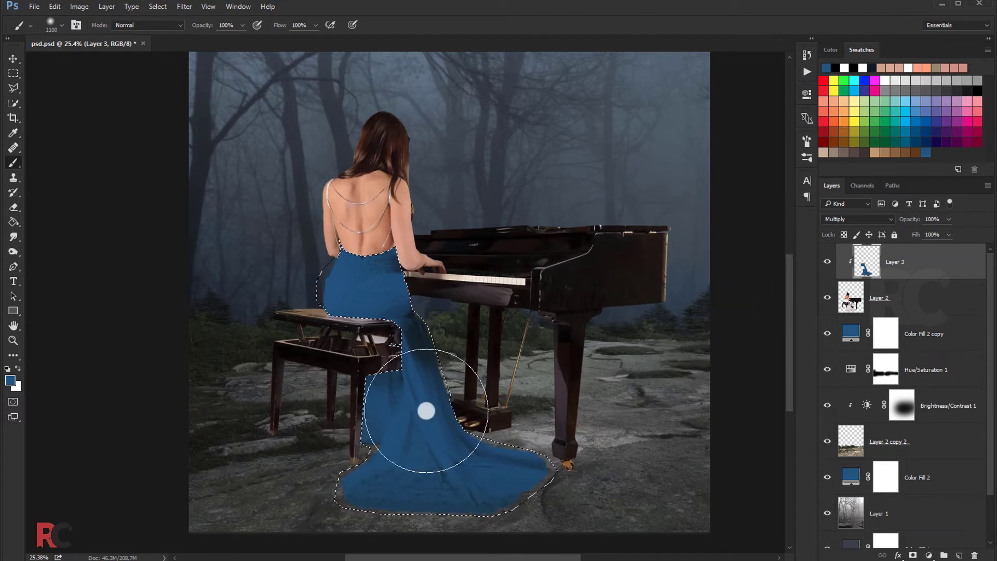
{"action": "left_click_drag", "start_coordinate": [424, 412], "coordinate": [477, 457]}
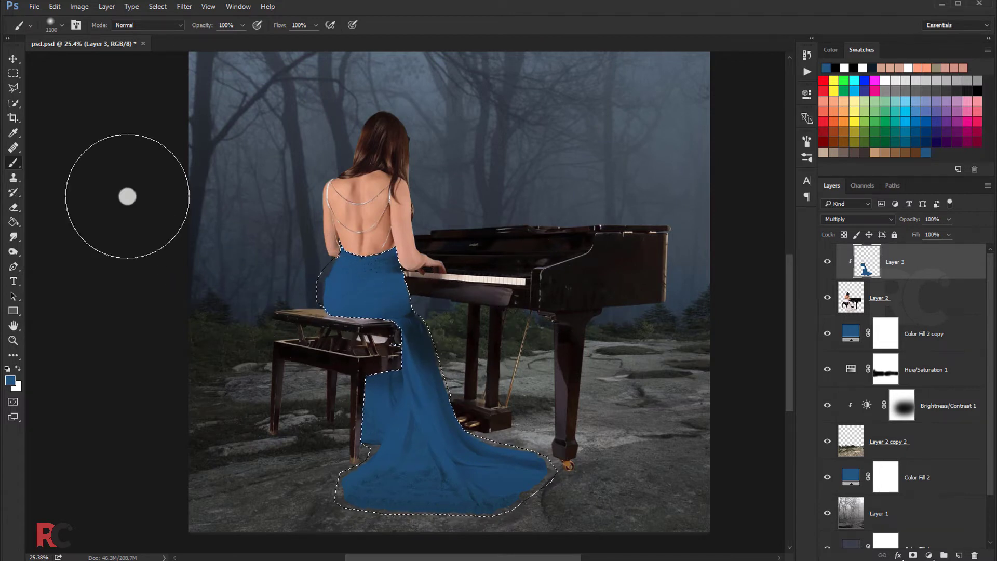
Step: Apply Levels to Layer 3's blue paint with black point 8 and midtones 0.83
{"action": "left_click", "coordinate": [12, 61]}
{"action": "key", "text": "i"}
{"action": "key", "text": "ctrl+l"}
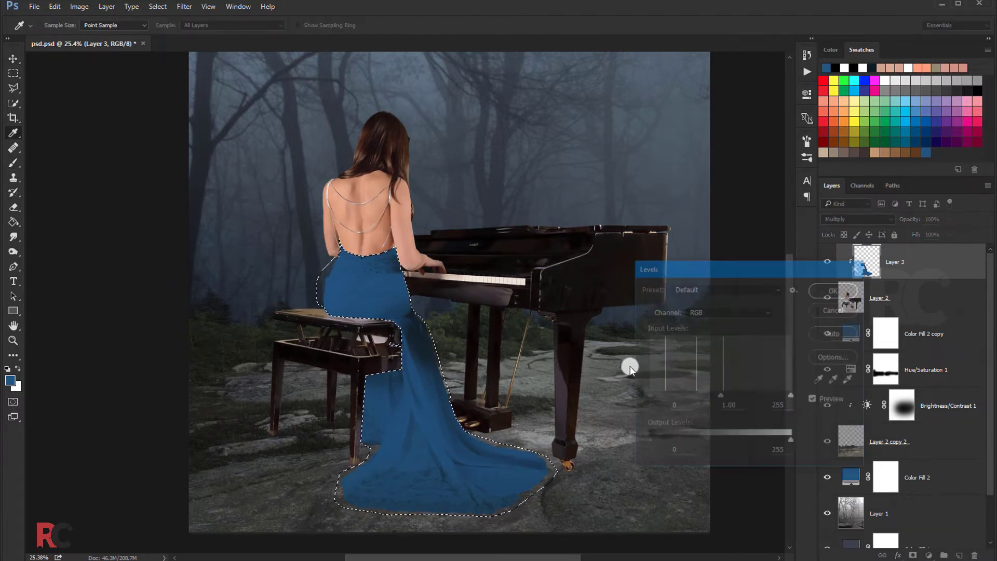
{"action": "left_click_drag", "start_coordinate": [723, 395], "coordinate": [731, 395]}
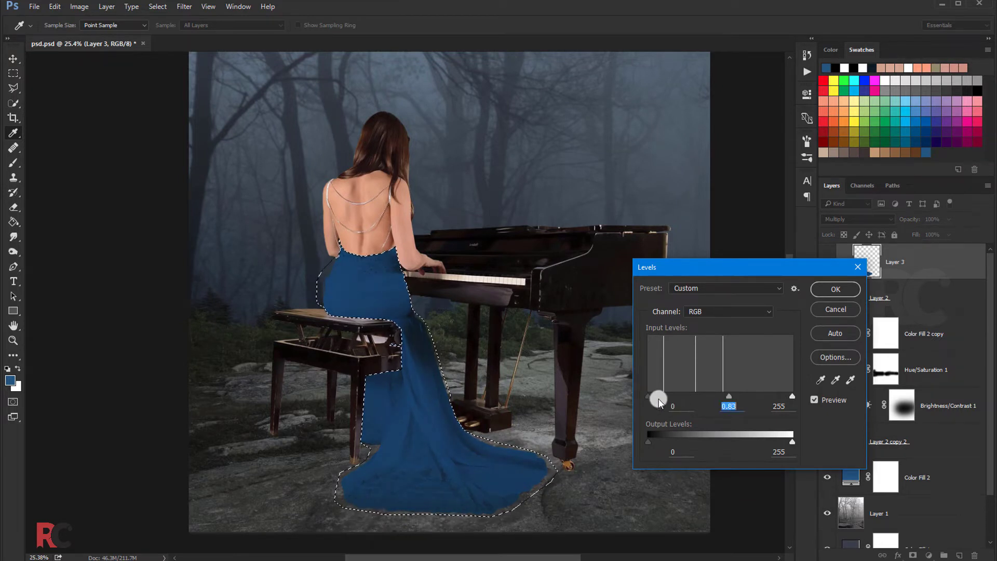
{"action": "left_click_drag", "start_coordinate": [649, 396], "coordinate": [654, 397]}
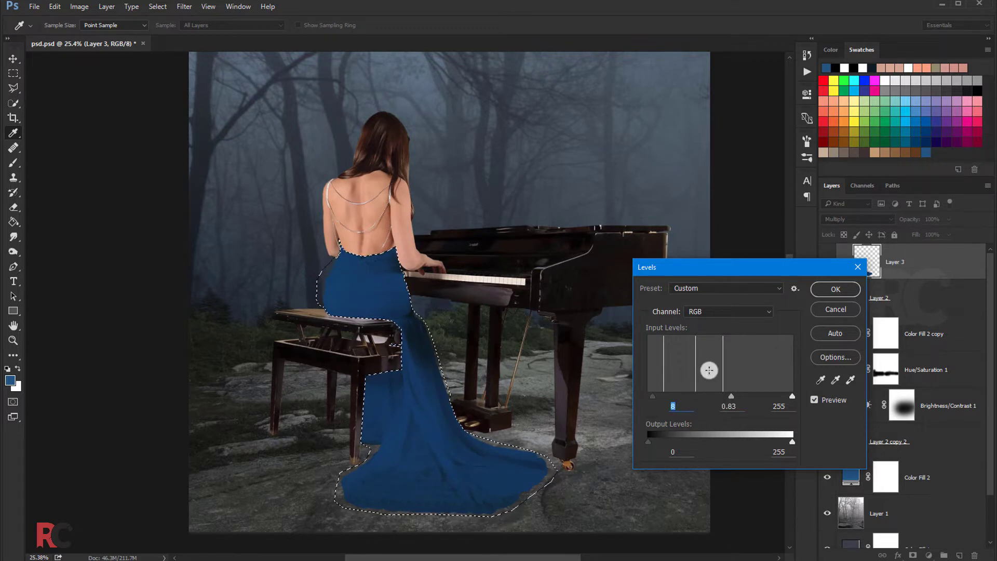
{"action": "left_click", "coordinate": [817, 290]}
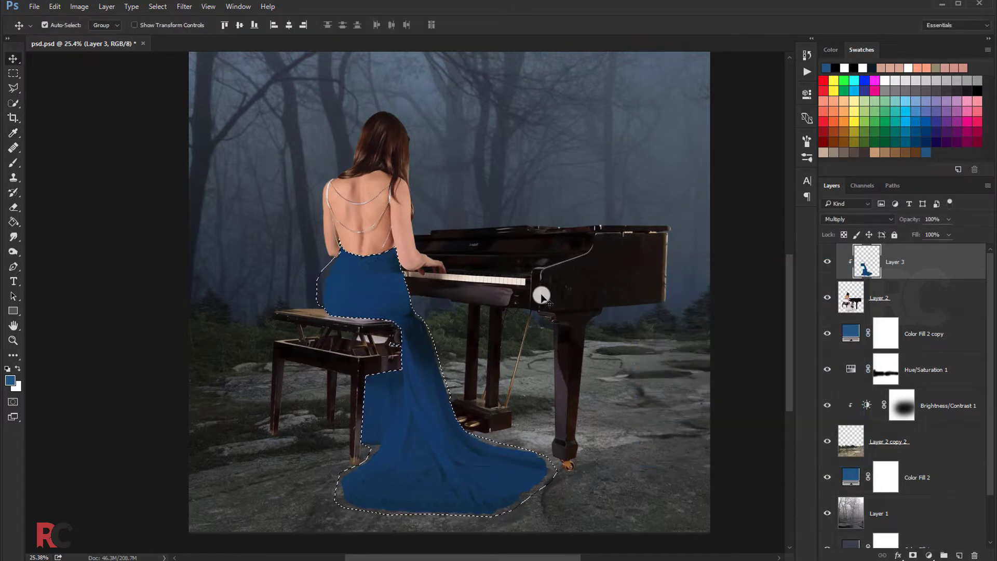
Step: Deselect the dress and zoom in on the left shoulder strap
{"action": "key", "text": "ctrl+d"}
{"action": "scroll", "coordinate": [468, 267], "scroll_direction": "down", "scroll_amount": 3}
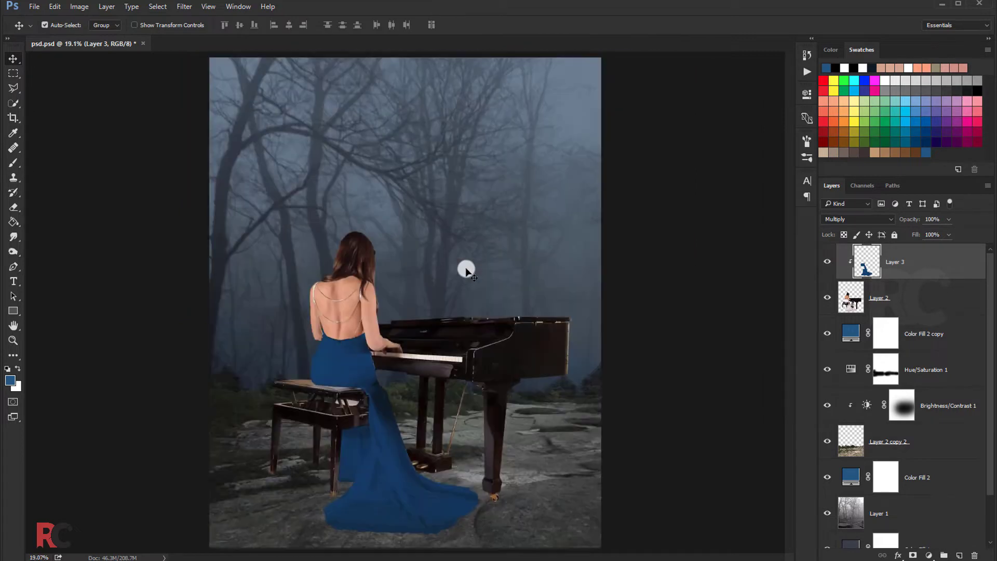
{"action": "scroll", "coordinate": [390, 307], "scroll_direction": "up", "scroll_amount": 3}
{"action": "scroll", "coordinate": [334, 318], "scroll_direction": "up", "scroll_amount": 2}
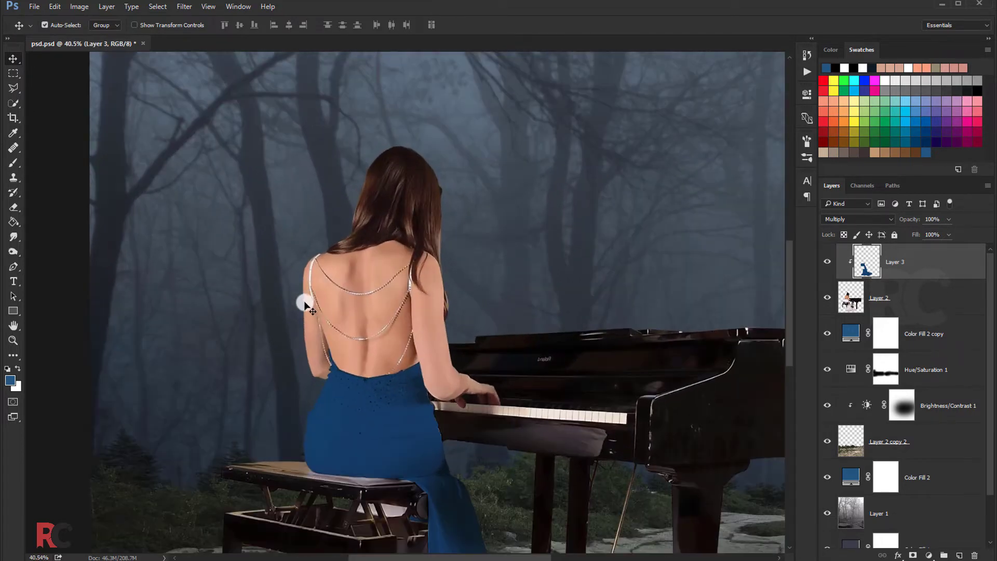
{"action": "scroll", "coordinate": [307, 312], "scroll_direction": "up", "scroll_amount": 2}
{"action": "scroll", "coordinate": [324, 323], "scroll_direction": "up", "scroll_amount": 1}
{"action": "scroll", "coordinate": [332, 343], "scroll_direction": "up", "scroll_amount": 2}
{"action": "scroll", "coordinate": [336, 349], "scroll_direction": "up", "scroll_amount": 1}
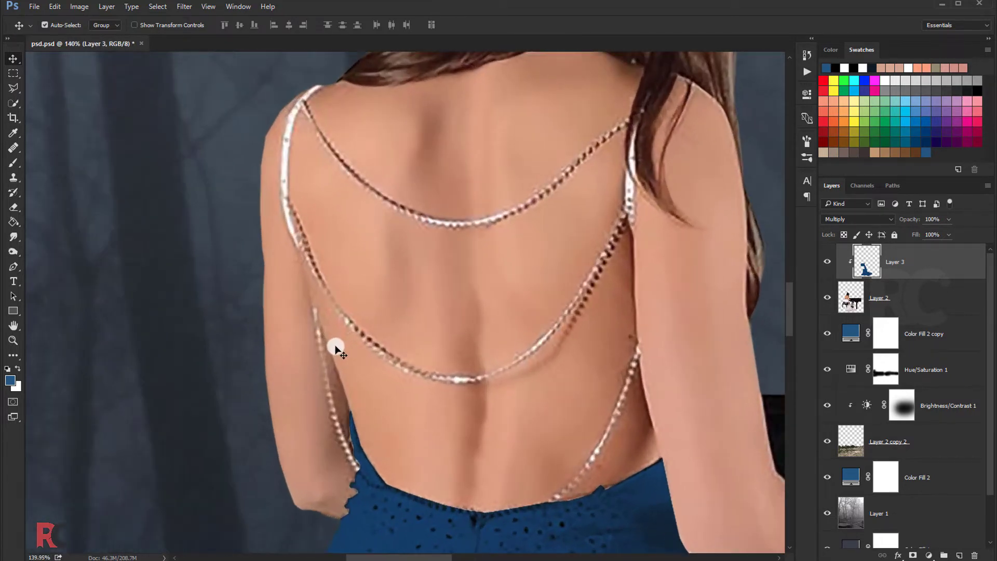
{"action": "left_click", "coordinate": [13, 87]}
{"action": "mouse_move", "coordinate": [325, 210]}
{"action": "left_mouse_down"}
{"action": "mouse_move", "coordinate": [306, 236]}
{"action": "mouse_move", "coordinate": [277, 178]}
{"action": "left_mouse_up"}
{"action": "scroll", "coordinate": [277, 178], "scroll_direction": "up", "scroll_amount": 1}
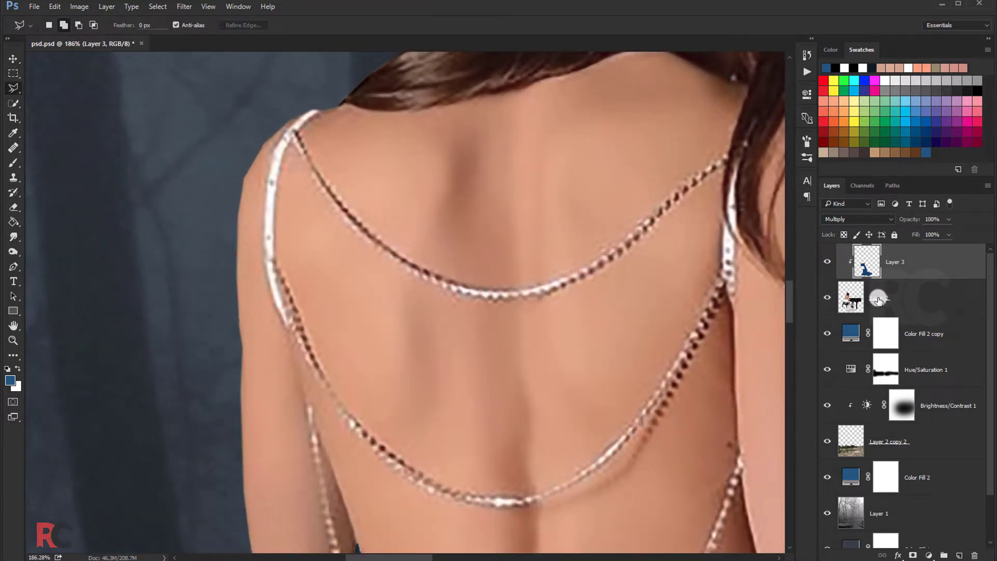
Step: Add a new clipped Layer 4 above Layer 2 with Multiply blending
{"action": "left_click", "coordinate": [877, 300]}
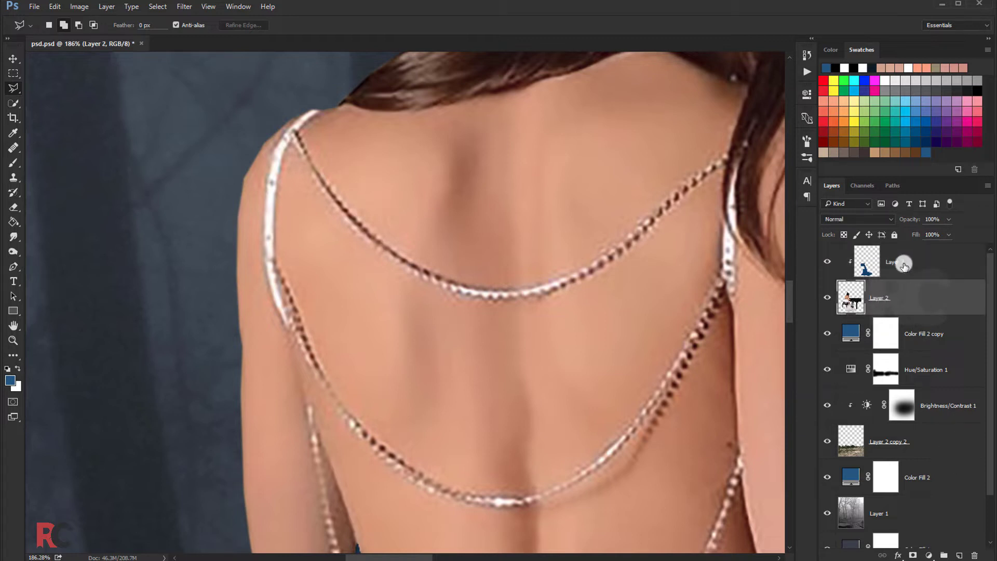
{"action": "left_click", "coordinate": [904, 266]}
{"action": "left_click", "coordinate": [905, 290]}
{"action": "left_click", "coordinate": [954, 554]}
{"action": "left_click", "coordinate": [821, 220]}
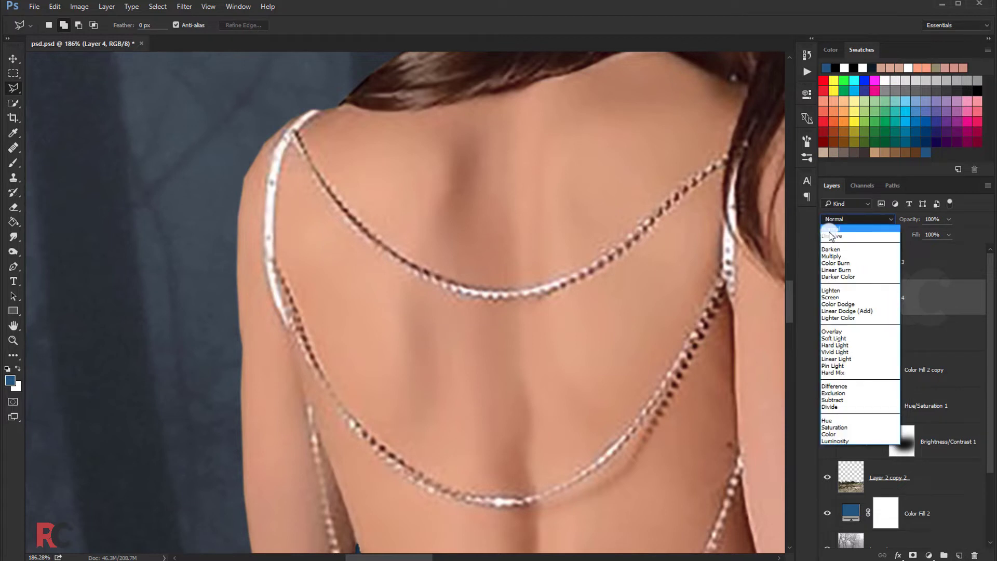
{"action": "left_click", "coordinate": [828, 266]}
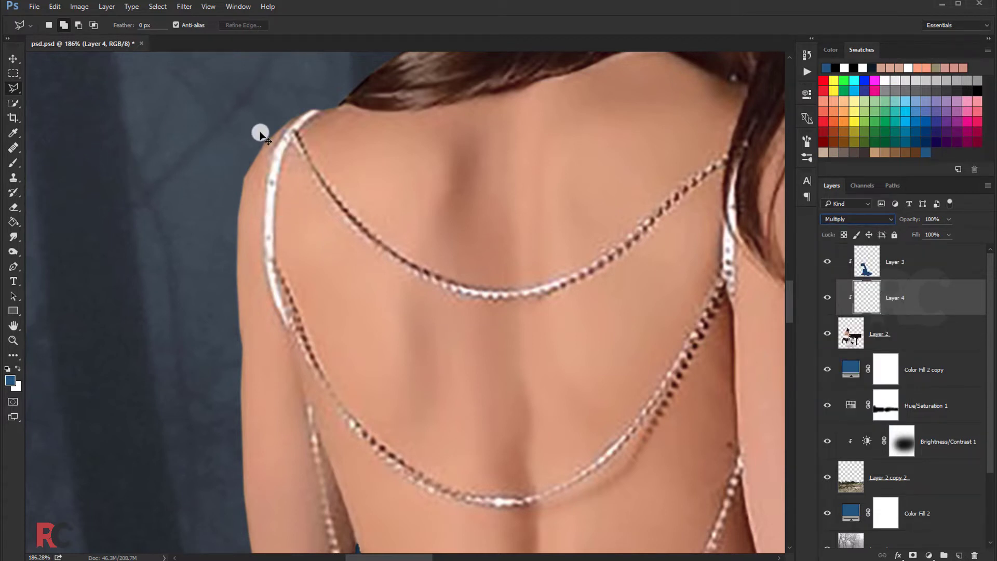
{"action": "scroll", "coordinate": [261, 134], "scroll_direction": "down", "scroll_amount": 2}
{"action": "scroll", "coordinate": [260, 131], "scroll_direction": "up", "scroll_amount": 2}
Step: Outline the left shoulder strap with the Magnetic Lasso
{"action": "scroll", "coordinate": [252, 128], "scroll_direction": "up", "scroll_amount": 1}
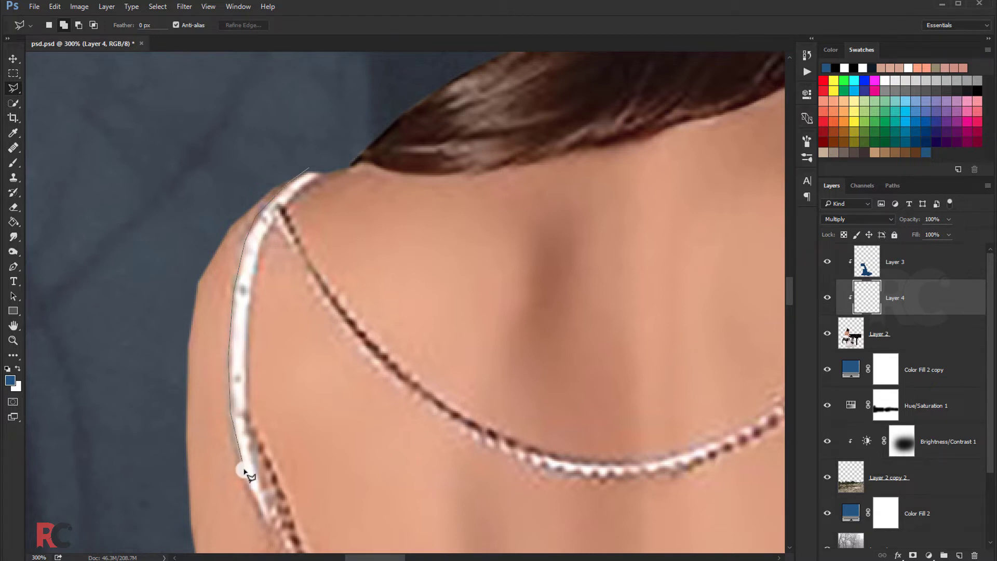
{"action": "left_click_drag", "start_coordinate": [248, 488], "coordinate": [248, 378]}
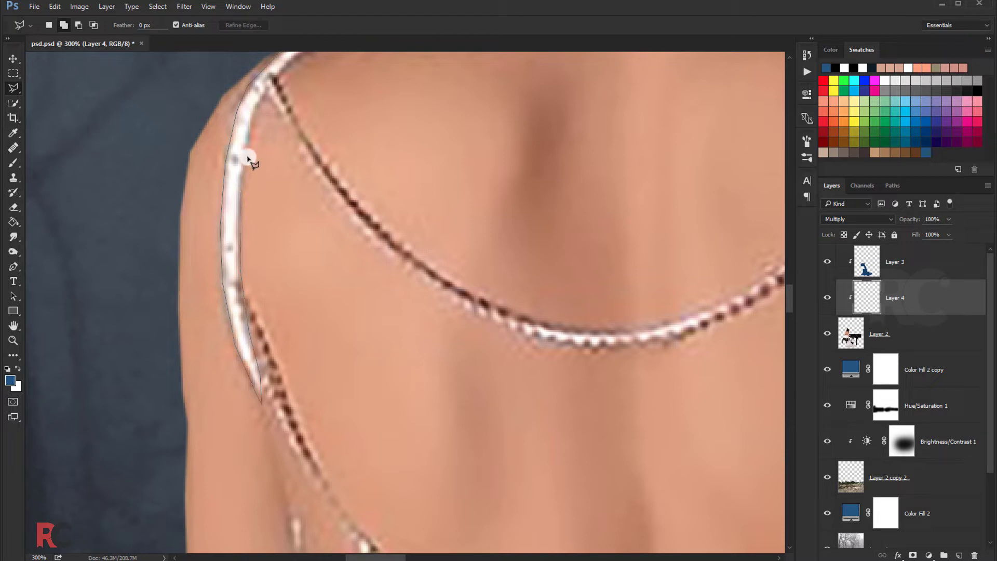
{"action": "left_click_drag", "start_coordinate": [255, 140], "coordinate": [249, 307]}
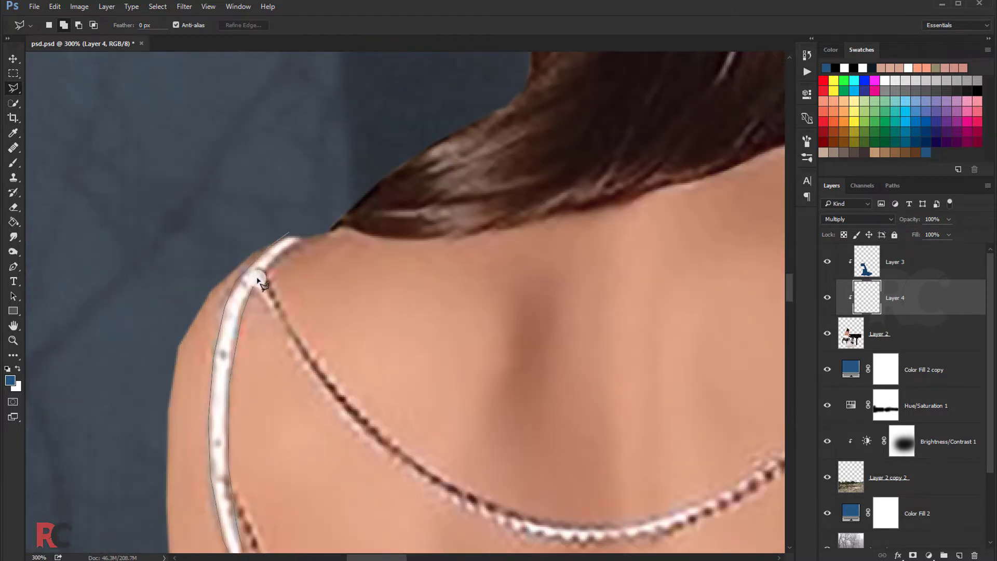
{"action": "double_click", "coordinate": [311, 220]}
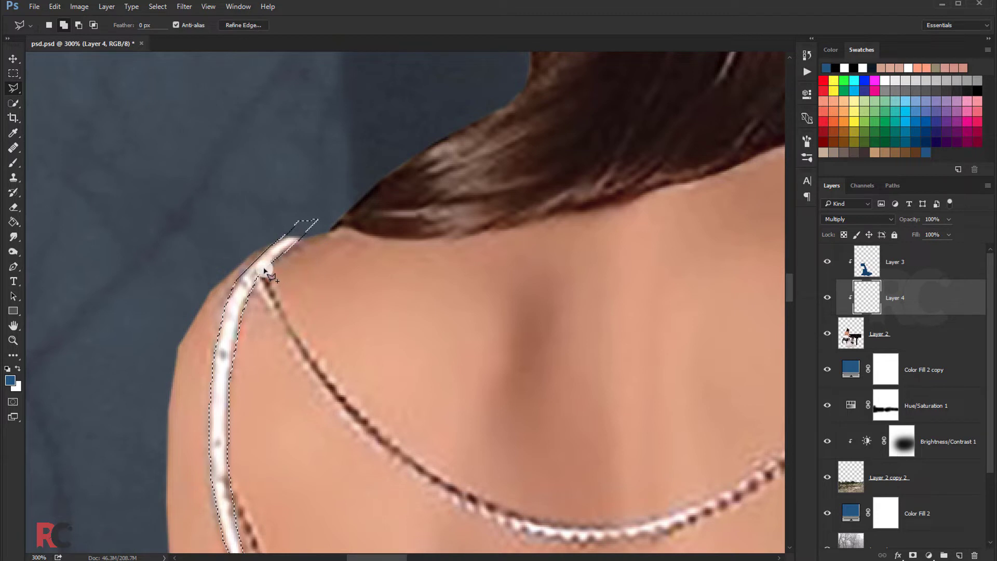
Step: Paint the selected strap blue from shoulder to top with a brush shrunk to 35
{"action": "left_click", "coordinate": [13, 163]}
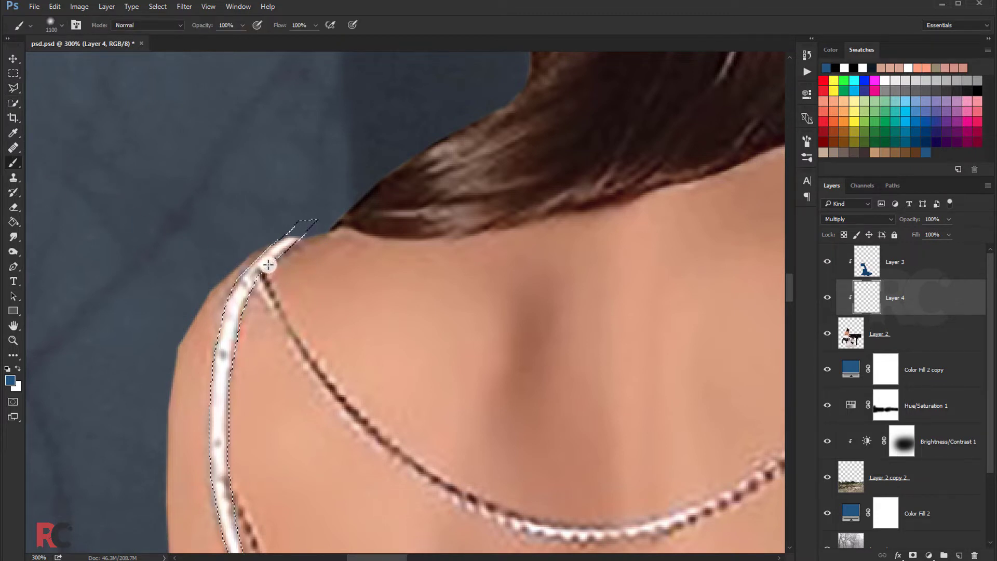
{"action": "key", "text": "bracketleft"}
{"action": "key", "text": "bracketleft"}
{"action": "key", "text": "bracketleft"}
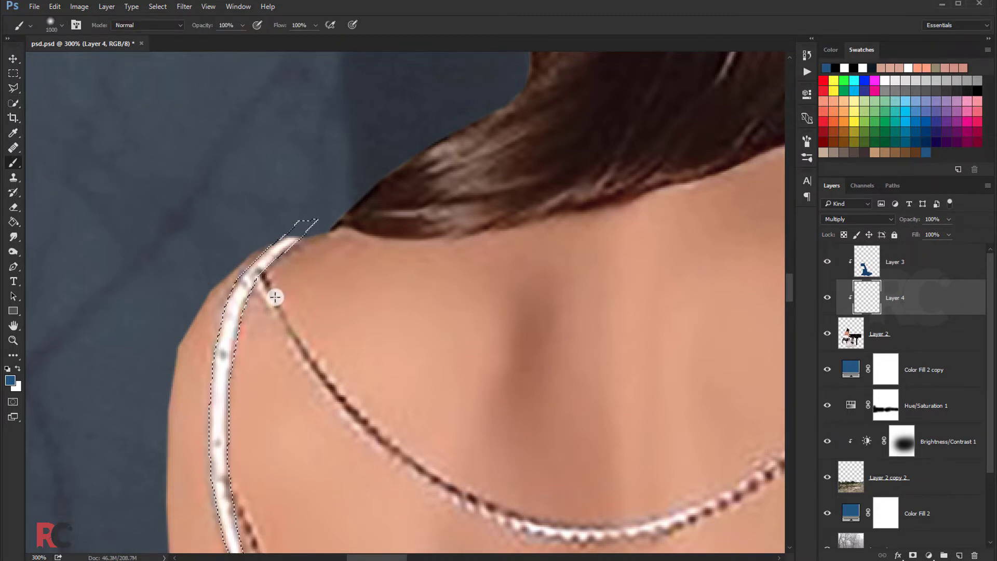
{"action": "key", "text": "bracketleft"}
{"action": "key", "text": "bracketleft"}
{"action": "key", "text": "bracketleft"}
{"action": "mouse_move", "coordinate": [303, 226]}
{"action": "left_mouse_down"}
{"action": "mouse_move", "coordinate": [251, 285]}
{"action": "mouse_move", "coordinate": [285, 234]}
{"action": "mouse_move", "coordinate": [229, 340]}
{"action": "mouse_move", "coordinate": [221, 416]}
{"action": "left_mouse_up"}
{"action": "scroll", "coordinate": [222, 285], "scroll_direction": "down", "scroll_amount": 5}
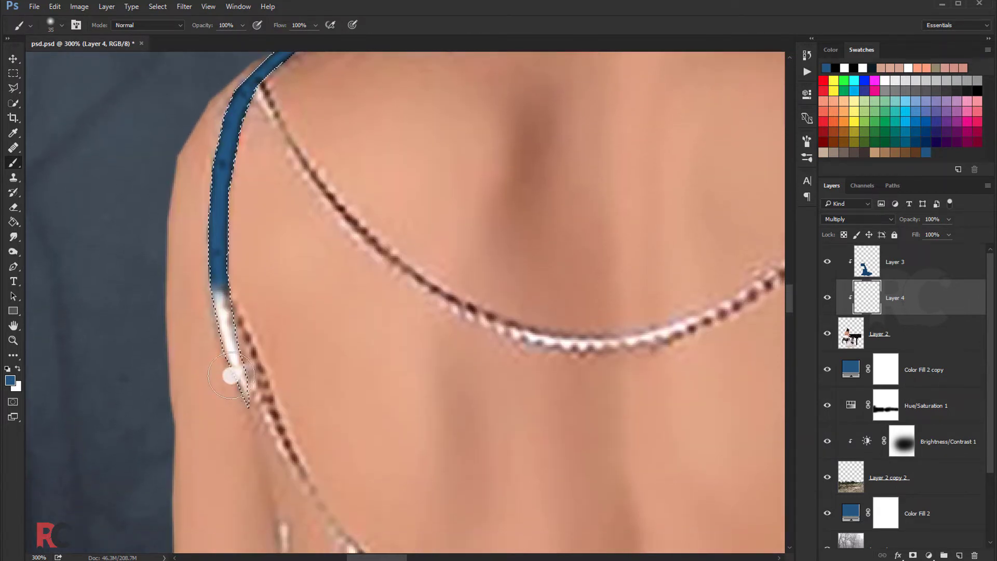
{"action": "left_click_drag", "start_coordinate": [223, 291], "coordinate": [248, 405]}
{"action": "scroll", "coordinate": [254, 234], "scroll_direction": "up", "scroll_amount": 3}
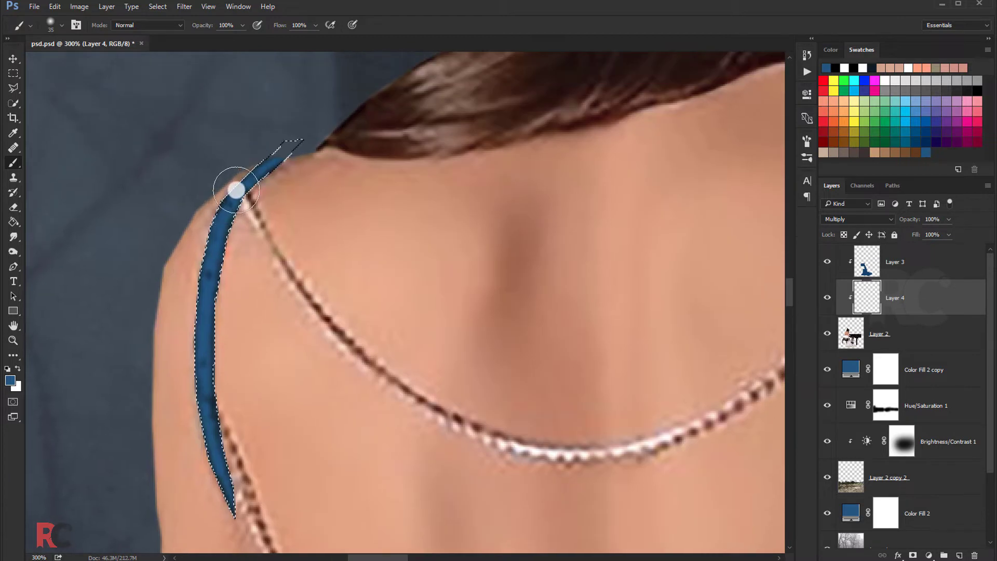
{"action": "left_click_drag", "start_coordinate": [233, 189], "coordinate": [320, 130]}
{"action": "scroll", "coordinate": [296, 192], "scroll_direction": "down", "scroll_amount": 5}
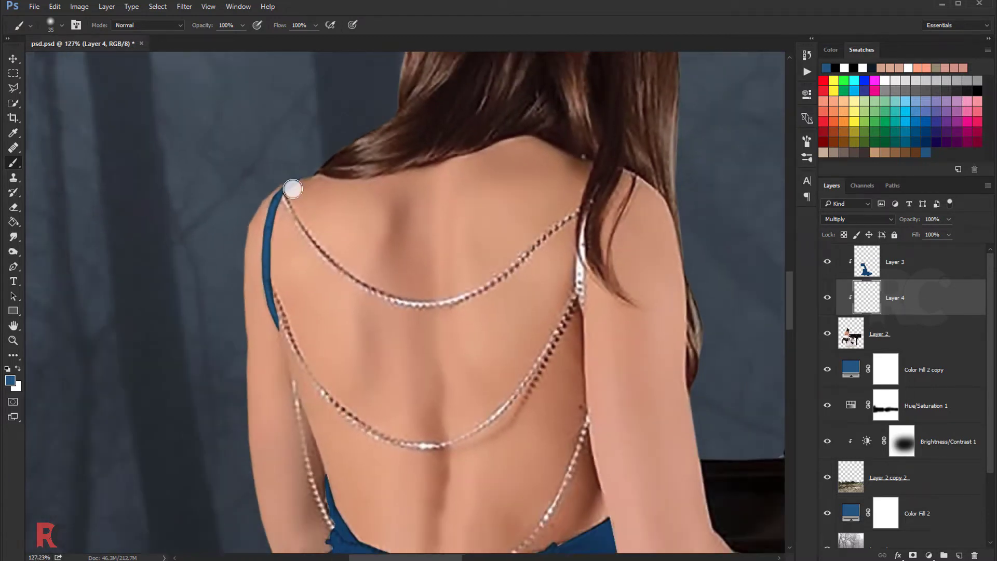
{"action": "scroll", "coordinate": [285, 192], "scroll_direction": "down", "scroll_amount": 3}
{"action": "scroll", "coordinate": [516, 258], "scroll_direction": "up", "scroll_amount": 4}
{"action": "scroll", "coordinate": [568, 234], "scroll_direction": "up", "scroll_amount": 4}
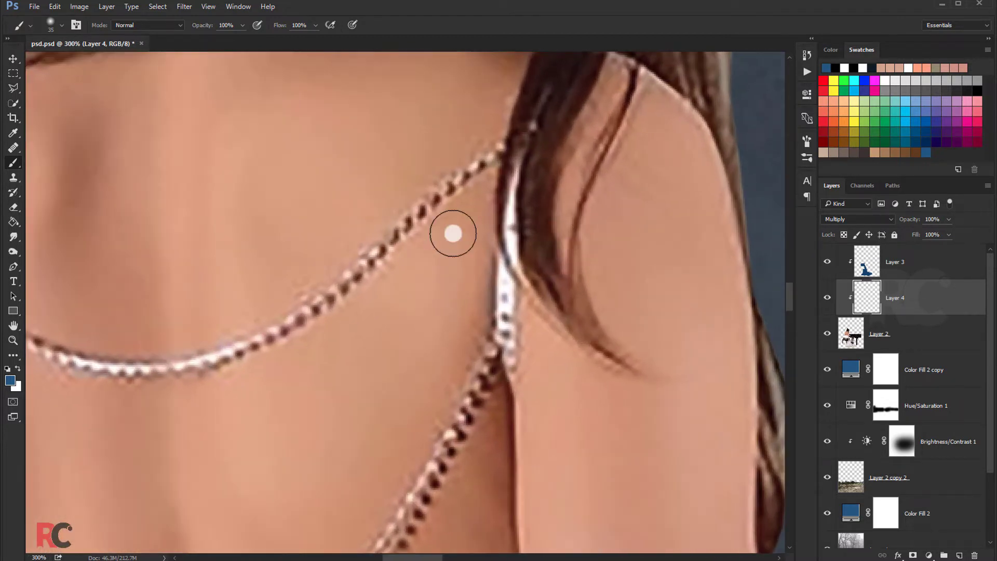
Step: Select the right shoulder strap with the lasso, paint it blue, and deselect
{"action": "key", "text": "l"}
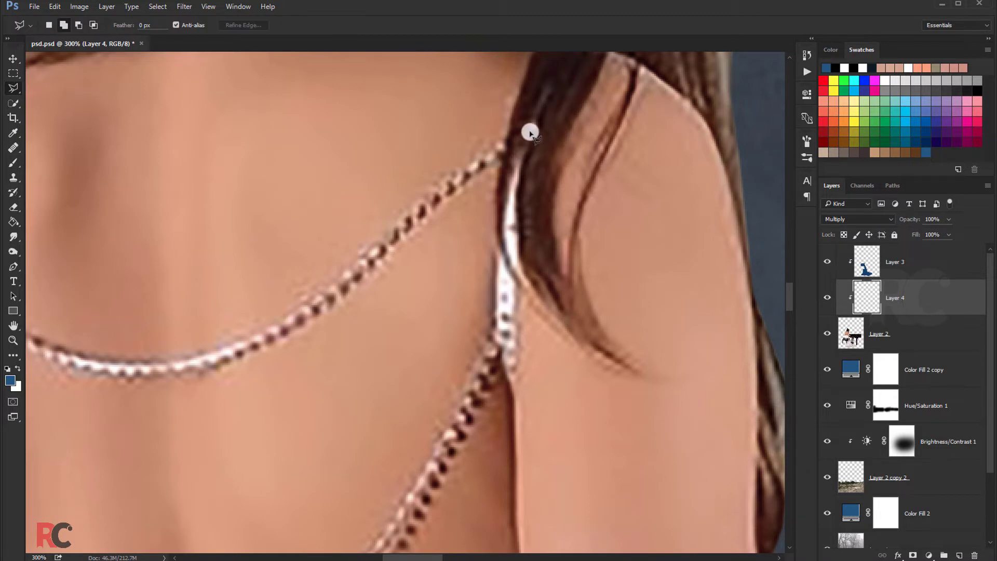
{"action": "left_click", "coordinate": [533, 113]}
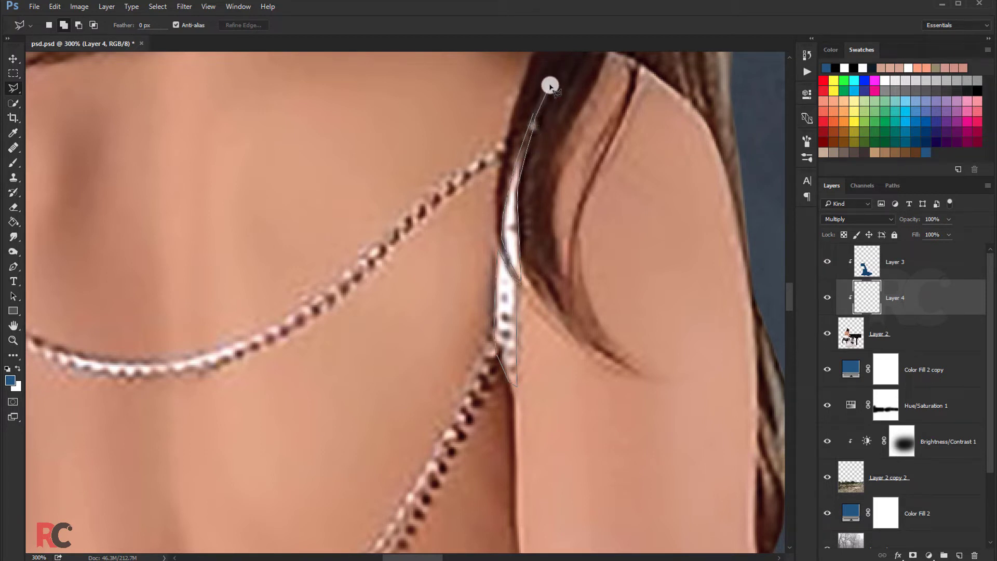
{"action": "left_click", "coordinate": [534, 111]}
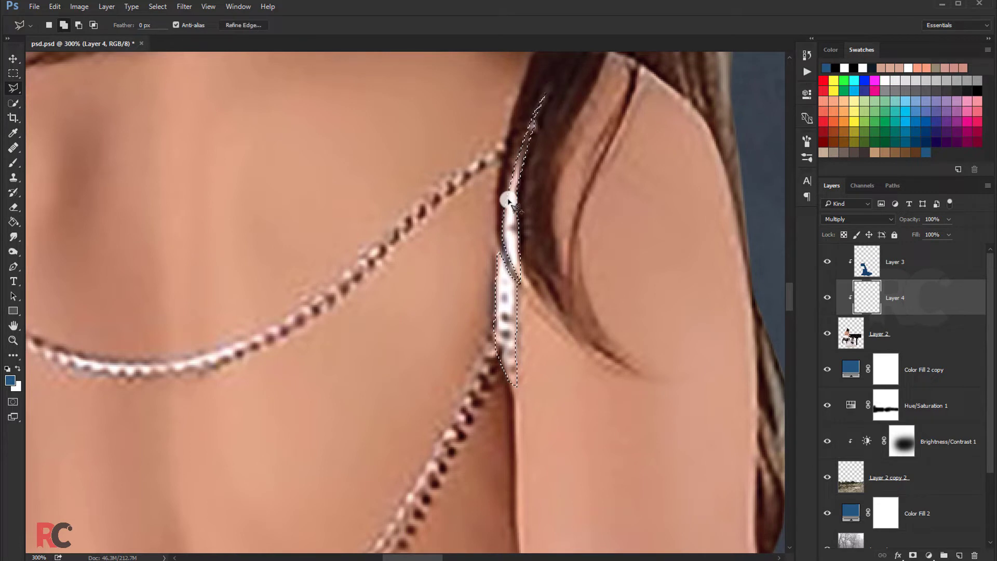
{"action": "left_click", "coordinate": [13, 163]}
{"action": "mouse_move", "coordinate": [525, 204]}
{"action": "left_mouse_down"}
{"action": "mouse_move", "coordinate": [509, 225]}
{"action": "mouse_move", "coordinate": [538, 111]}
{"action": "mouse_move", "coordinate": [505, 315]}
{"action": "mouse_move", "coordinate": [490, 155]}
{"action": "mouse_move", "coordinate": [507, 234]}
{"action": "mouse_move", "coordinate": [536, 98]}
{"action": "mouse_move", "coordinate": [498, 294]}
{"action": "left_mouse_up"}
{"action": "key", "text": "ctrl+d"}
Step: Bring the bare back and dress into view with the Lasso tool ready
{"action": "scroll", "coordinate": [498, 293], "scroll_direction": "down", "scroll_amount": 3}
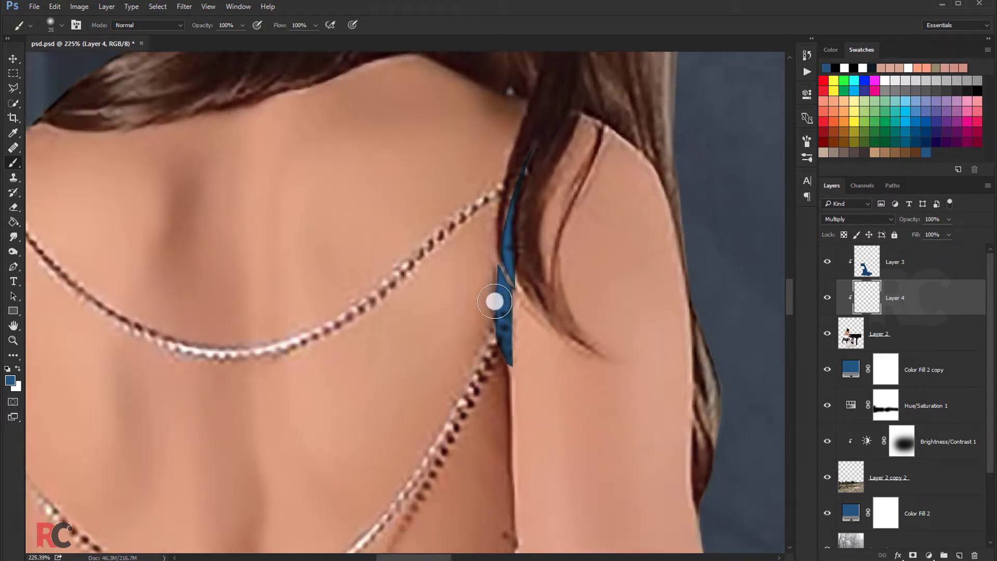
{"action": "scroll", "coordinate": [494, 298], "scroll_direction": "down", "scroll_amount": 3}
{"action": "scroll", "coordinate": [458, 278], "scroll_direction": "down", "scroll_amount": 3}
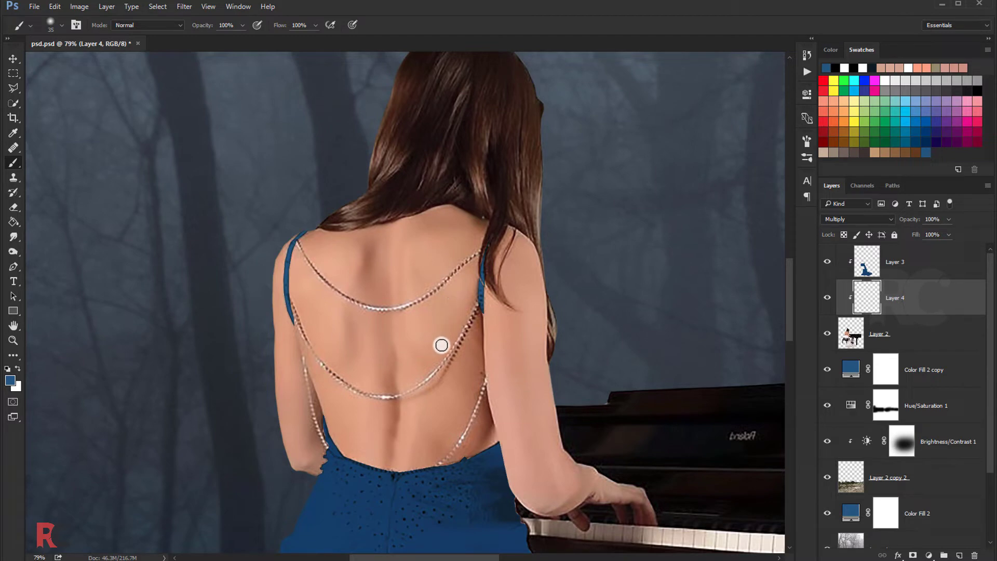
{"action": "scroll", "coordinate": [441, 344], "scroll_direction": "up", "scroll_amount": 1}
{"action": "scroll", "coordinate": [382, 335], "scroll_direction": "up", "scroll_amount": 2}
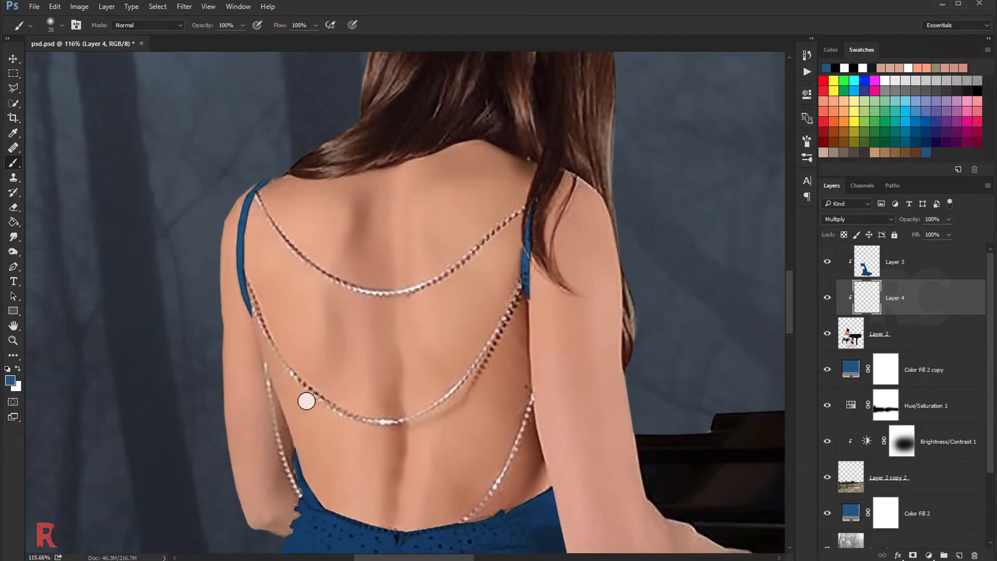
{"action": "left_click_drag", "start_coordinate": [304, 400], "coordinate": [329, 194]}
{"action": "scroll", "coordinate": [325, 252], "scroll_direction": "up", "scroll_amount": 2}
{"action": "scroll", "coordinate": [291, 263], "scroll_direction": "up", "scroll_amount": 1}
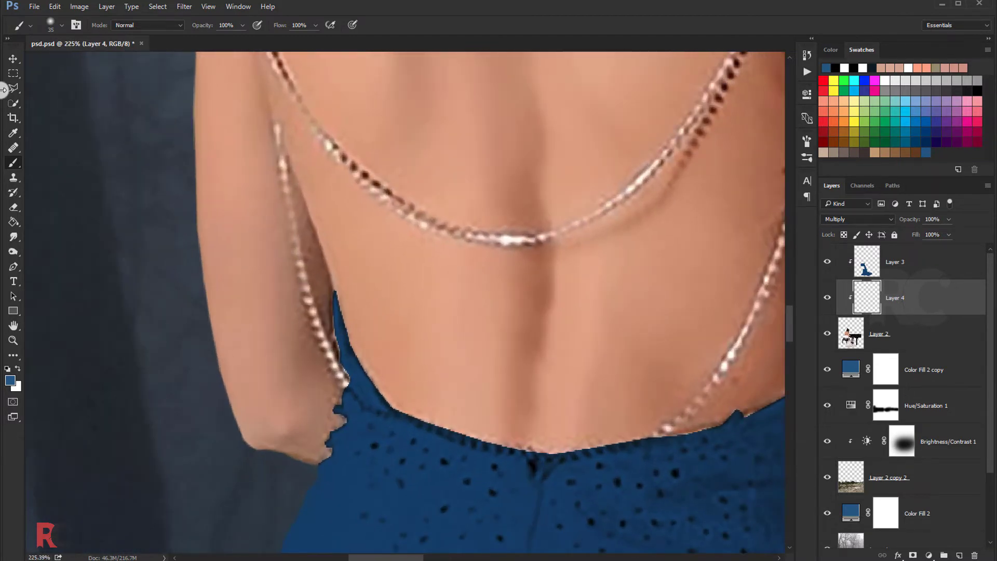
{"action": "key", "text": "l"}
{"action": "scroll", "coordinate": [311, 227], "scroll_direction": "up", "scroll_amount": 1}
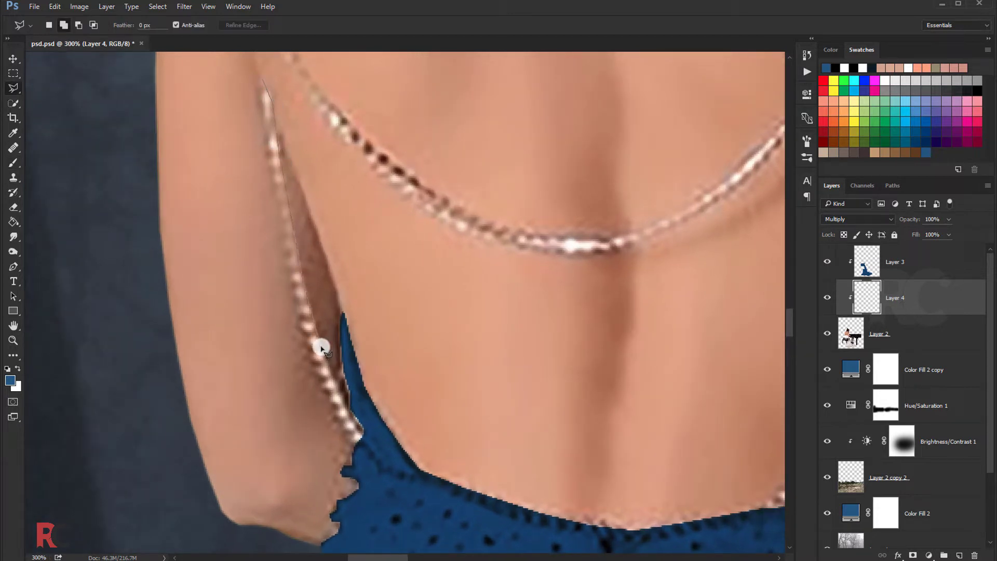
Step: Paint the left side strap blue on a new clipped Multiply Layer 5
{"action": "left_click", "coordinate": [339, 328]}
{"action": "left_click", "coordinate": [366, 425]}
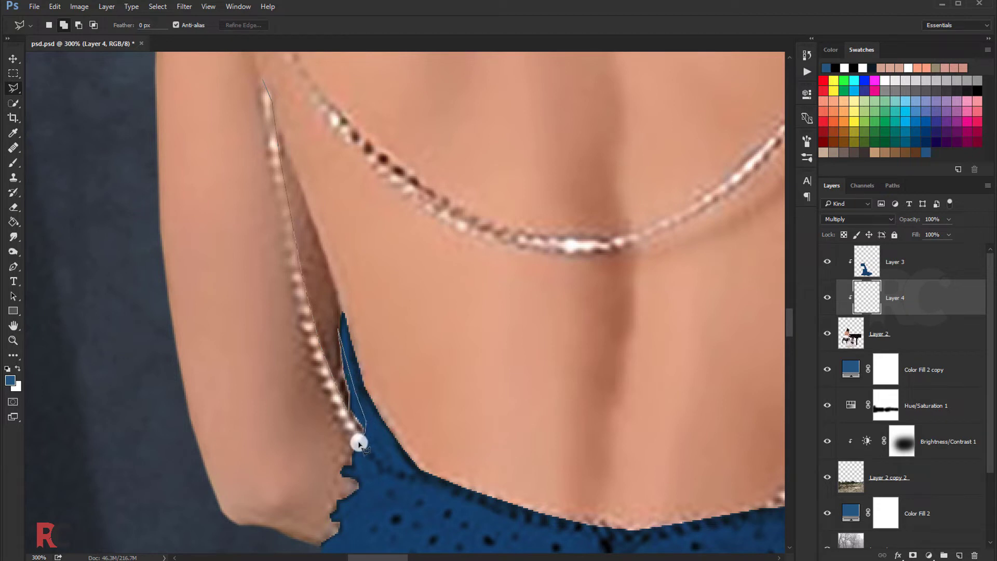
{"action": "left_click", "coordinate": [261, 78]}
{"action": "scroll", "coordinate": [394, 288], "scroll_direction": "down", "scroll_amount": 2}
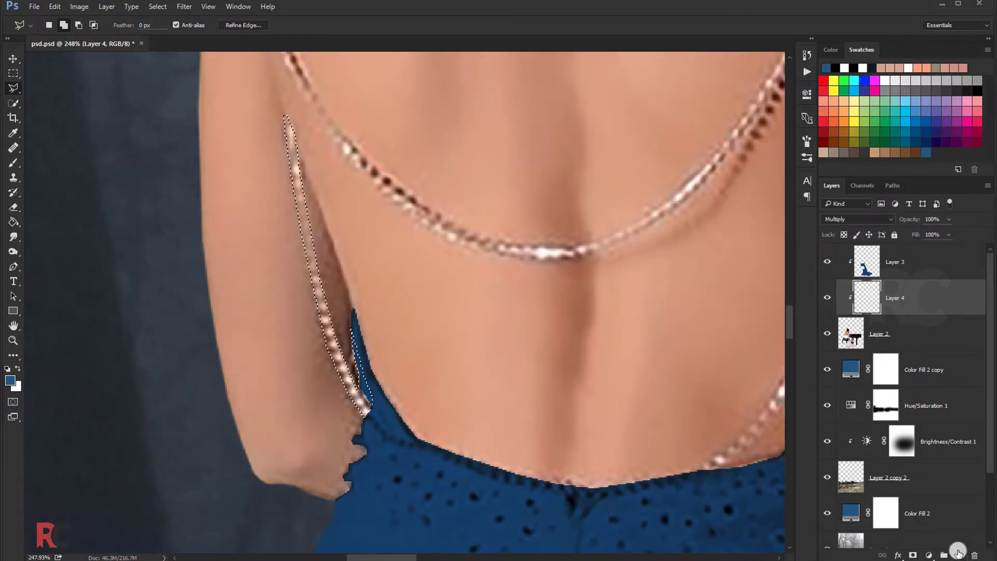
{"action": "key", "text": "ctrl+shift+alt+n"}
{"action": "key", "text": "b"}
{"action": "mouse_move", "coordinate": [287, 120]}
{"action": "left_mouse_down"}
{"action": "mouse_move", "coordinate": [292, 267]}
{"action": "mouse_move", "coordinate": [352, 409]}
{"action": "mouse_move", "coordinate": [366, 415]}
{"action": "left_mouse_up"}
{"action": "left_click", "coordinate": [857, 219]}
{"action": "key", "text": "ctrl+d"}
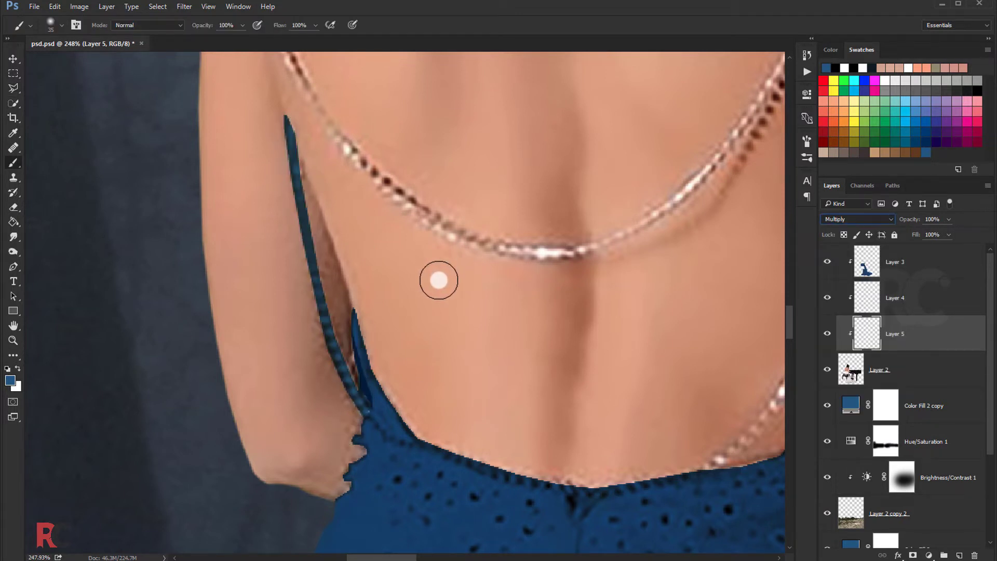
Step: Select the right side strap and paint it dark blue
{"action": "left_click_drag", "start_coordinate": [436, 279], "coordinate": [198, 252]}
{"action": "key", "text": "l"}
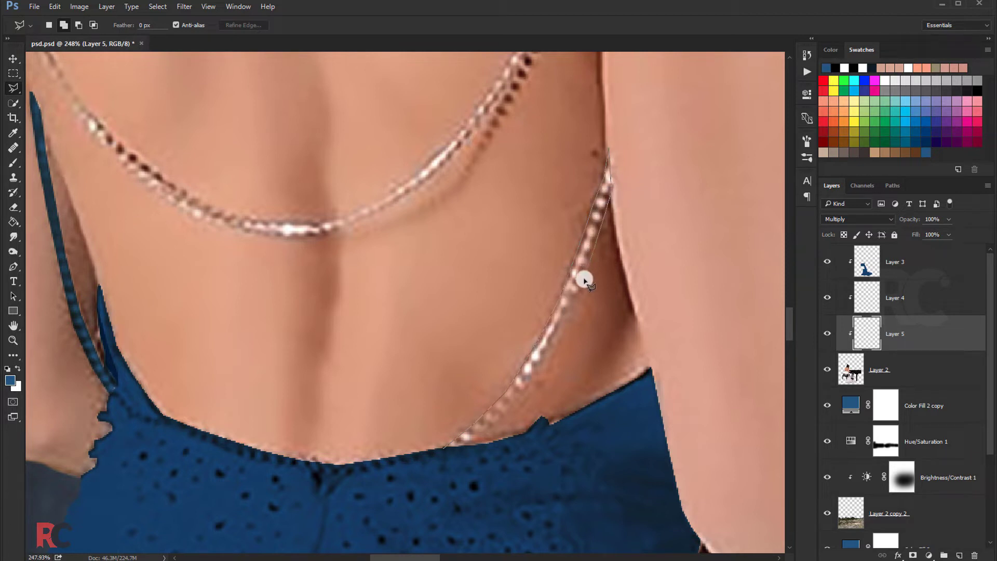
{"action": "left_click", "coordinate": [447, 449]}
{"action": "key", "text": "b"}
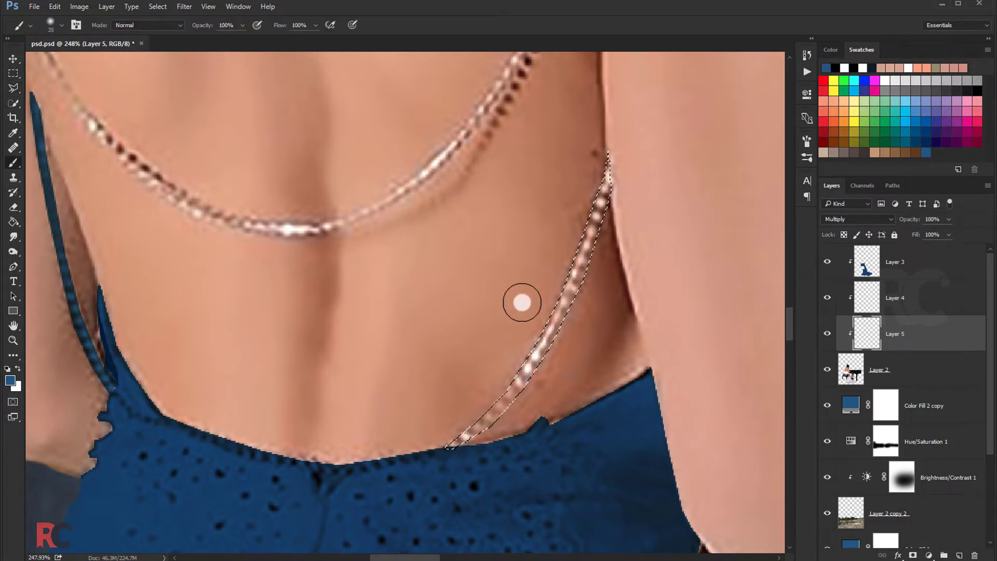
{"action": "mouse_move", "coordinate": [519, 298]}
{"action": "left_mouse_down"}
{"action": "mouse_move", "coordinate": [563, 311]}
{"action": "mouse_move", "coordinate": [448, 456]}
{"action": "mouse_move", "coordinate": [552, 296]}
{"action": "mouse_move", "coordinate": [597, 171]}
{"action": "left_mouse_up"}
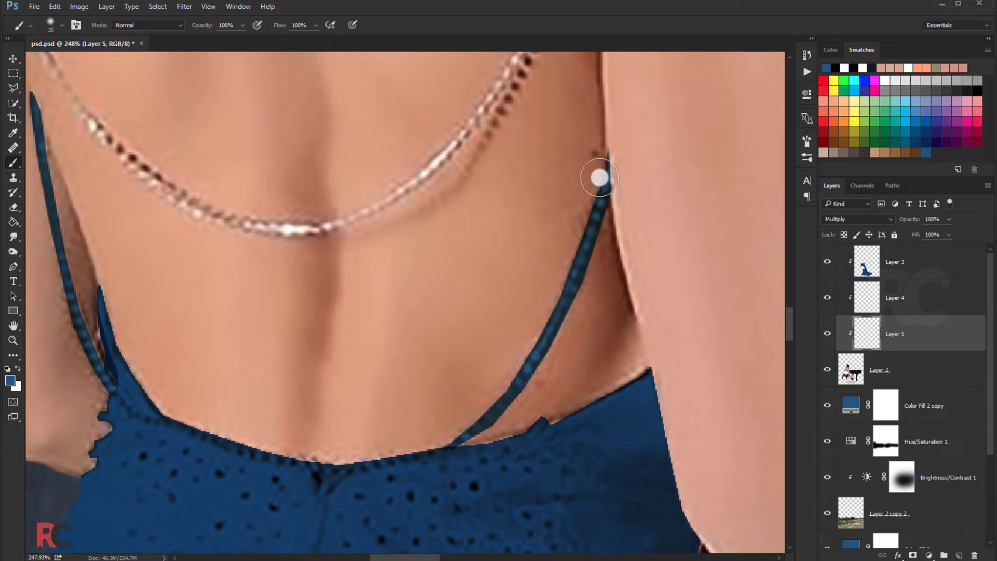
{"action": "key", "text": "ctrl+d"}
Step: Trace a Polygonal Lasso outline around the lower back chain
{"action": "key", "text": "l"}
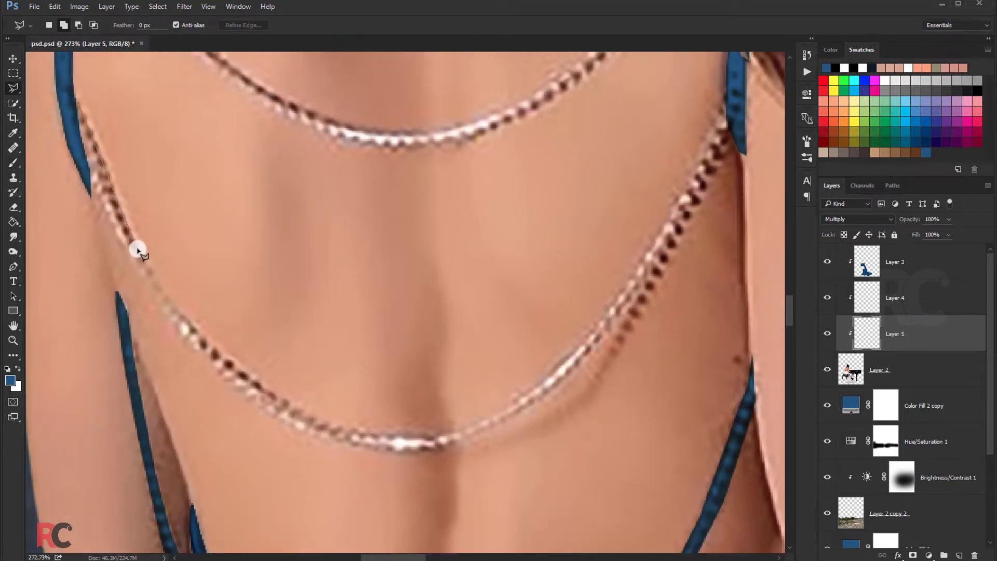
{"action": "mouse_move", "coordinate": [136, 251]}
{"action": "left_mouse_down"}
{"action": "mouse_move", "coordinate": [216, 350]}
{"action": "mouse_move", "coordinate": [343, 431]}
{"action": "left_mouse_up"}
{"action": "left_click", "coordinate": [490, 418]}
{"action": "left_click", "coordinate": [550, 379]}
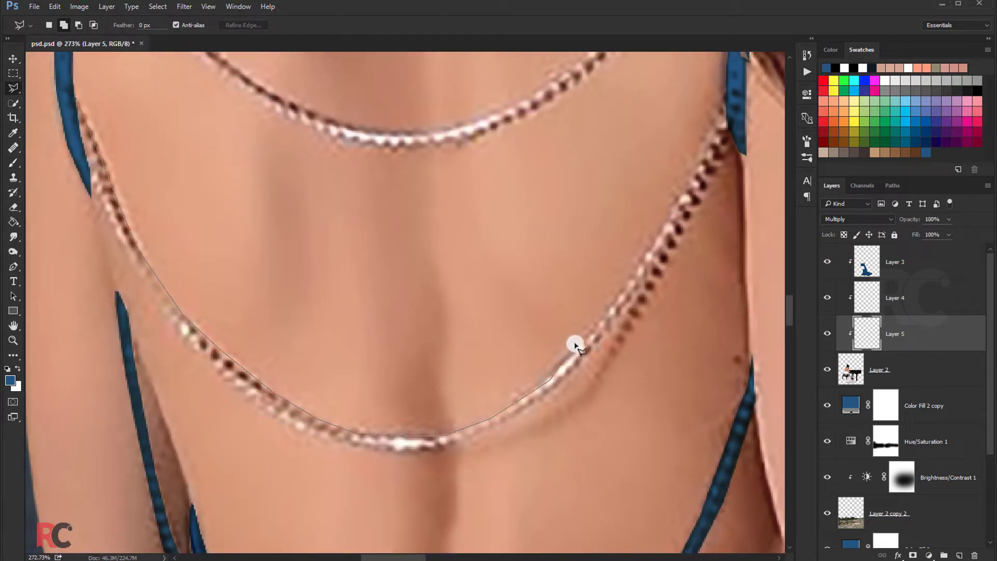
{"action": "left_click", "coordinate": [544, 378]}
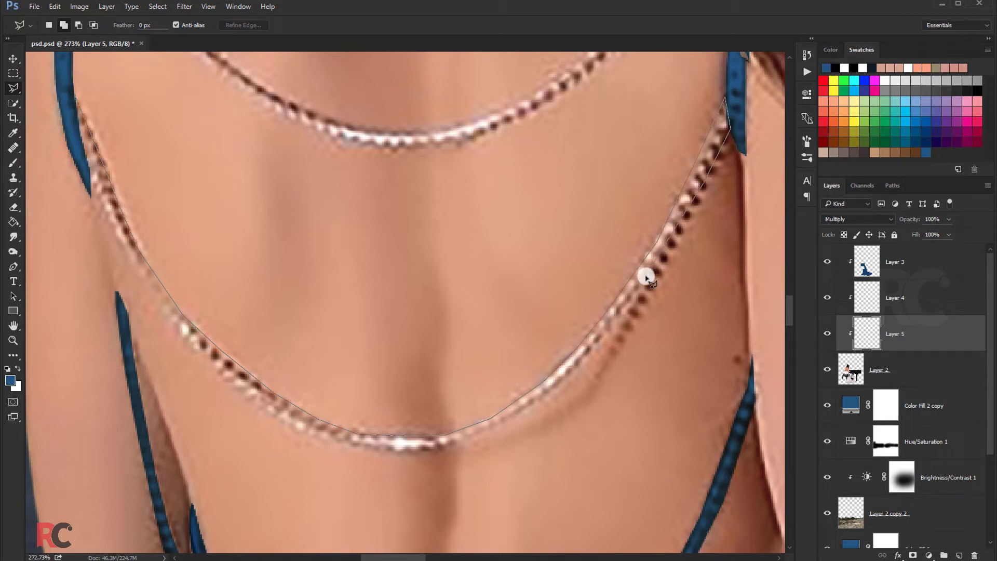
{"action": "left_click", "coordinate": [551, 395]}
{"action": "left_click", "coordinate": [390, 450]}
{"action": "left_click", "coordinate": [332, 437]}
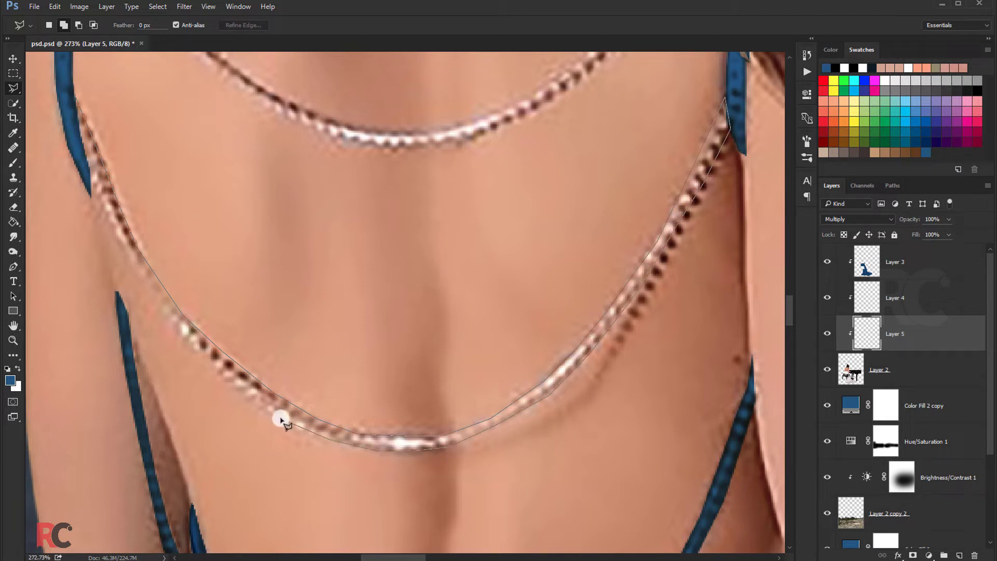
{"action": "left_click", "coordinate": [223, 378]}
{"action": "left_click", "coordinate": [177, 317]}
{"action": "left_click", "coordinate": [136, 260]}
{"action": "left_click", "coordinate": [94, 167]}
{"action": "left_click", "coordinate": [78, 126]}
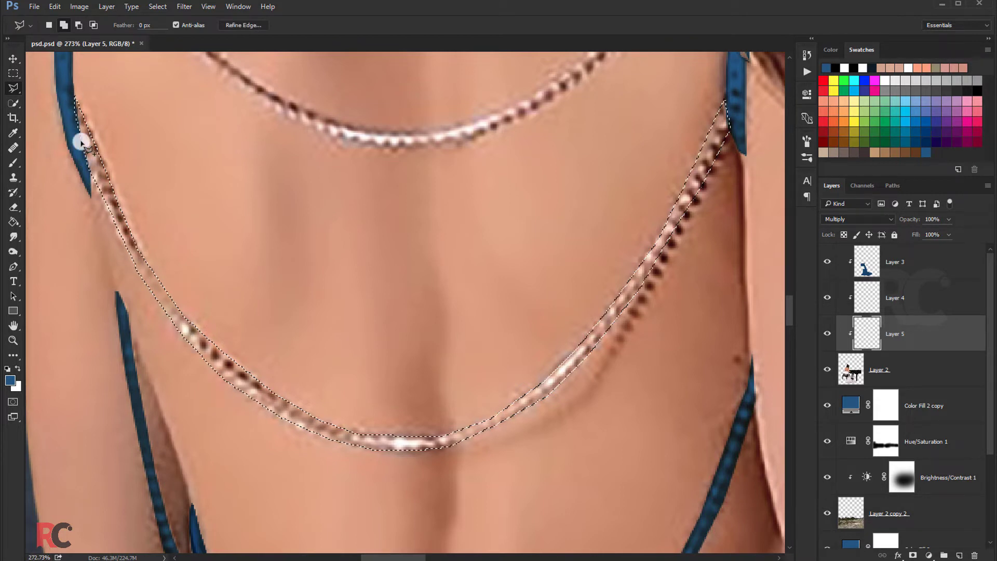
Step: Paint the lower back chain blue and deselect it
{"action": "key", "text": "b"}
{"action": "mouse_move", "coordinate": [89, 149]}
{"action": "left_mouse_down"}
{"action": "mouse_move", "coordinate": [507, 414]}
{"action": "mouse_move", "coordinate": [296, 439]}
{"action": "left_mouse_up"}
{"action": "key", "text": "ctrl+d"}
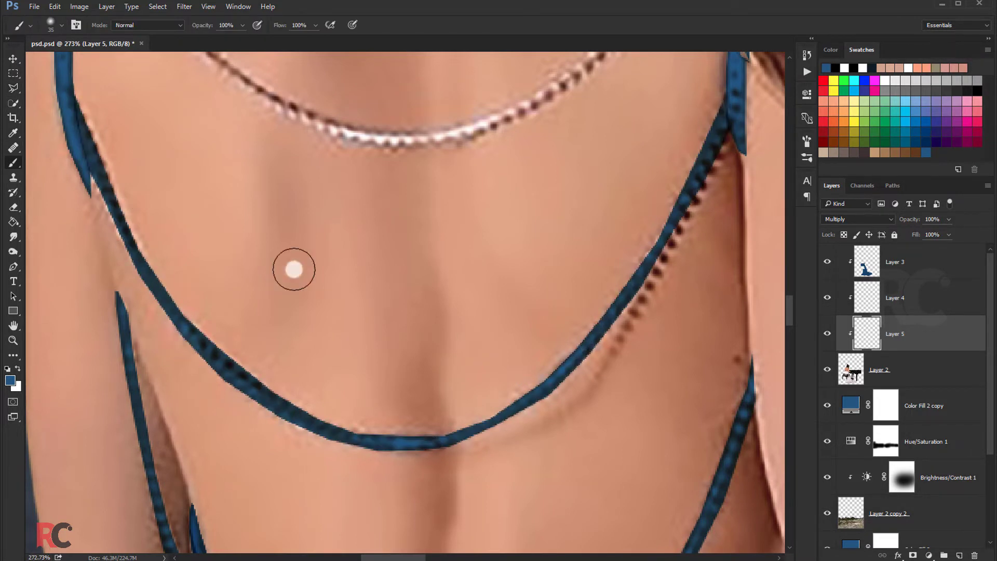
Step: Select and paint the upper back chain dark blue, then fit the image on screen
{"action": "scroll", "coordinate": [292, 266], "scroll_direction": "up", "scroll_amount": 5}
{"action": "key", "text": "ctrl+plus"}
{"action": "key", "text": "l"}
{"action": "left_click", "coordinate": [95, 177]}
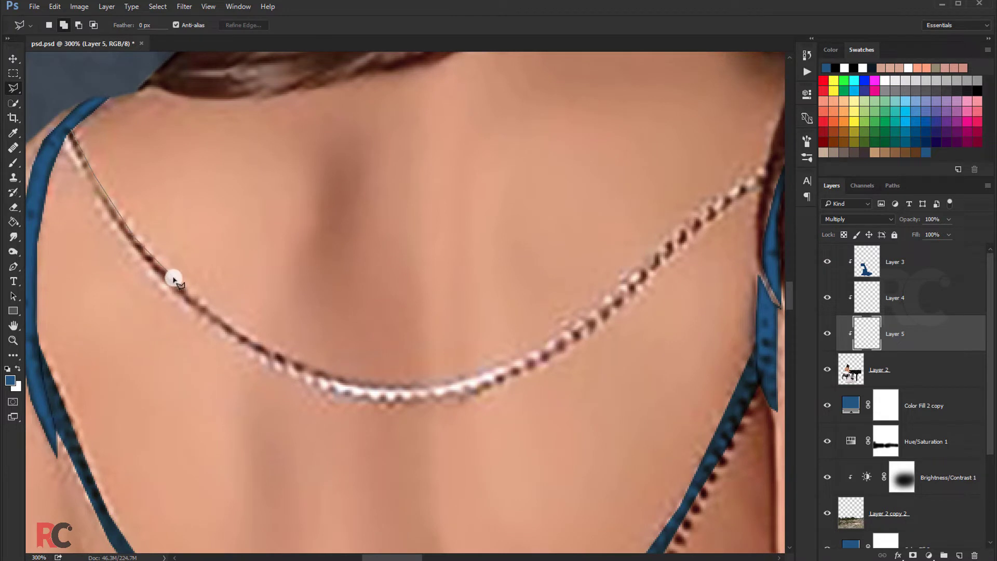
{"action": "left_click", "coordinate": [560, 331]}
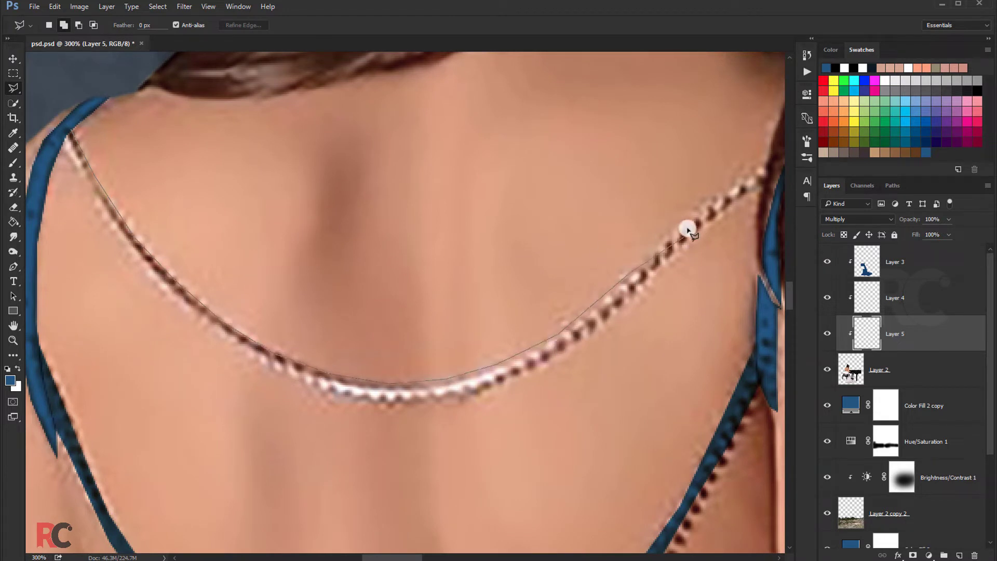
{"action": "left_click", "coordinate": [685, 223]}
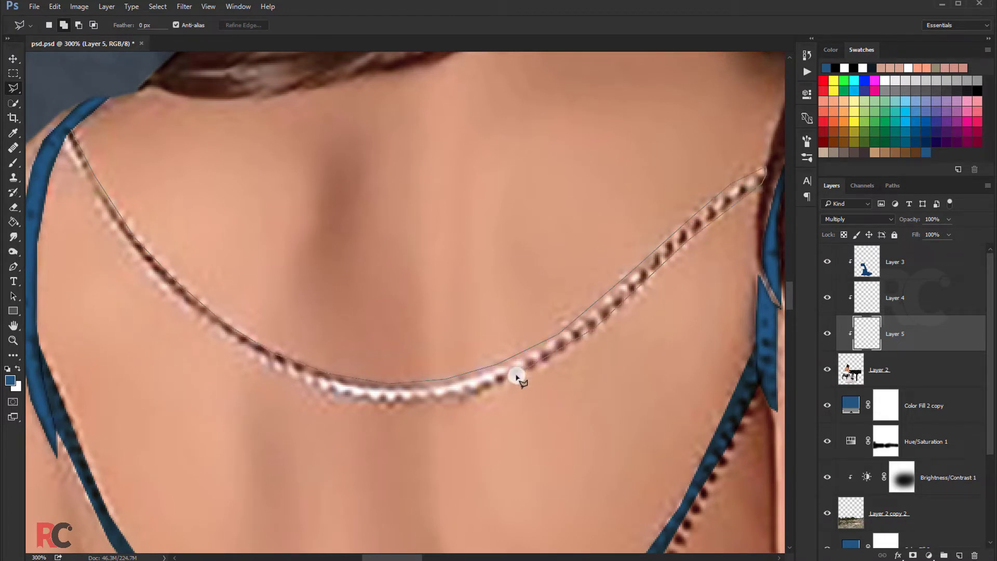
{"action": "left_click", "coordinate": [306, 387]}
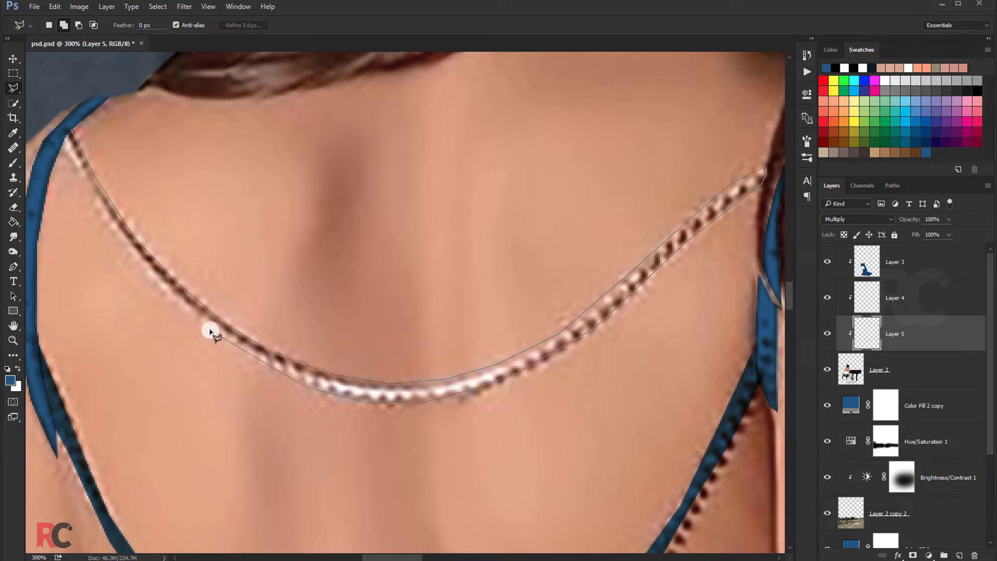
{"action": "left_click", "coordinate": [67, 134]}
{"action": "left_click", "coordinate": [13, 163]}
{"action": "mouse_move", "coordinate": [67, 136]}
{"action": "left_mouse_down"}
{"action": "mouse_move", "coordinate": [270, 371]}
{"action": "mouse_move", "coordinate": [551, 327]}
{"action": "mouse_move", "coordinate": [761, 174]}
{"action": "left_mouse_up"}
{"action": "key", "text": "ctrl+d"}
{"action": "key", "text": "ctrl+0"}
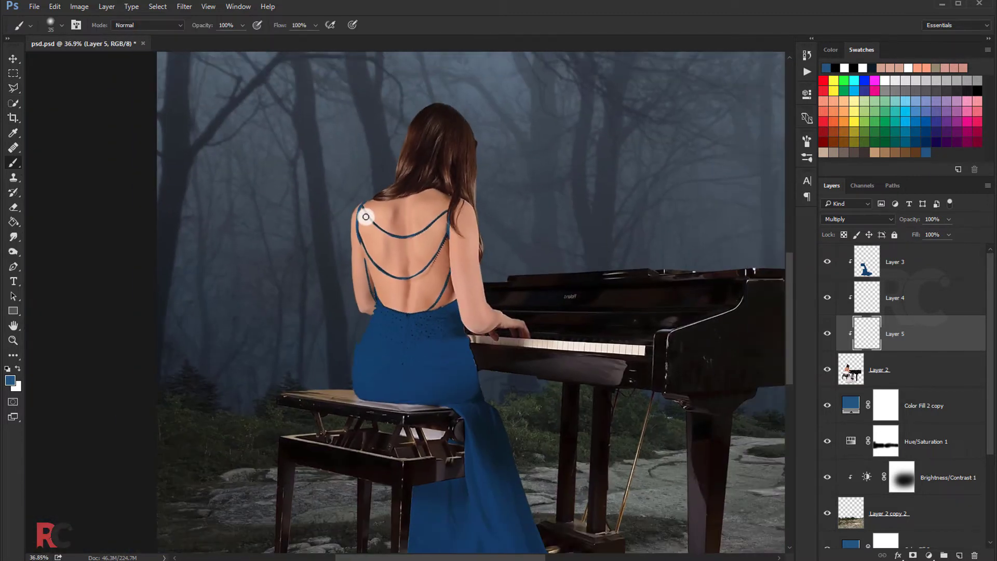
Step: On Layer 3, paint blue along the dress edge by the piano with a smaller brush
{"action": "scroll", "coordinate": [364, 219], "scroll_direction": "down", "scroll_amount": 2}
{"action": "scroll", "coordinate": [358, 306], "scroll_direction": "up", "scroll_amount": 4}
{"action": "scroll", "coordinate": [446, 335], "scroll_direction": "up", "scroll_amount": 4}
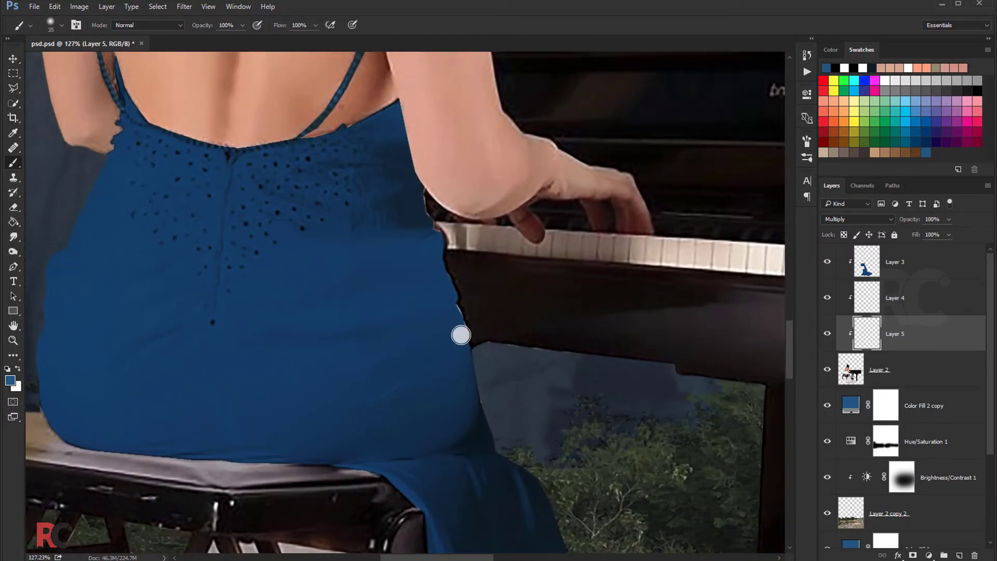
{"action": "scroll", "coordinate": [485, 307], "scroll_direction": "up", "scroll_amount": 5}
{"action": "scroll", "coordinate": [447, 314], "scroll_direction": "up", "scroll_amount": 3}
{"action": "key", "text": "alt+bracketright"}
{"action": "key", "text": "alt+bracketright"}
{"action": "key", "text": "bracketleft"}
{"action": "key", "text": "bracketleft"}
{"action": "key", "text": "bracketleft"}
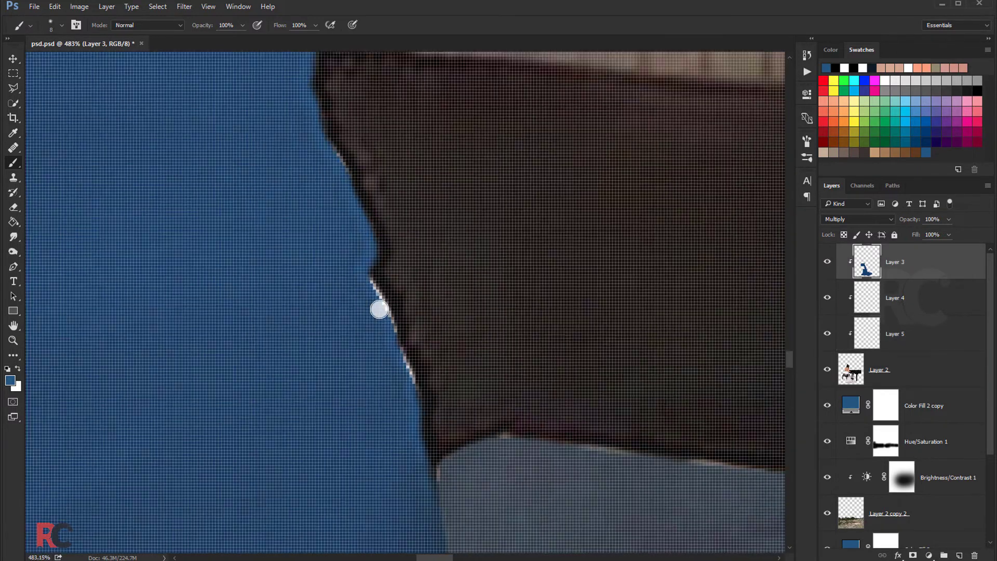
{"action": "key", "text": "bracketleft"}
{"action": "key", "text": "bracketleft"}
{"action": "key", "text": "bracketleft"}
{"action": "left_click_drag", "start_coordinate": [372, 283], "coordinate": [412, 387]}
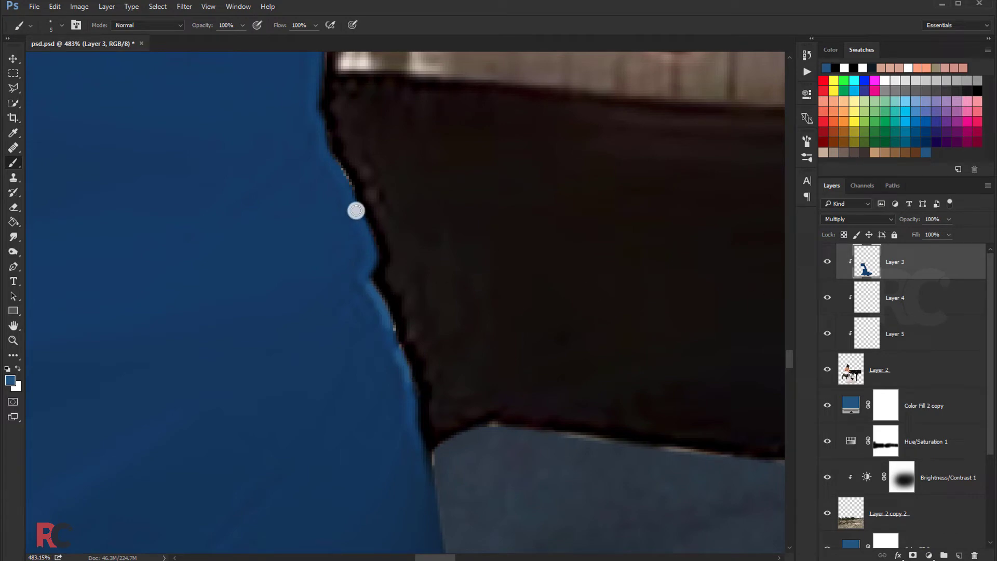
Step: Paint blue over the bench panel's top edge with a slightly larger brush
{"action": "scroll", "coordinate": [345, 178], "scroll_direction": "down", "scroll_amount": 3}
{"action": "scroll", "coordinate": [342, 131], "scroll_direction": "up", "scroll_amount": 3}
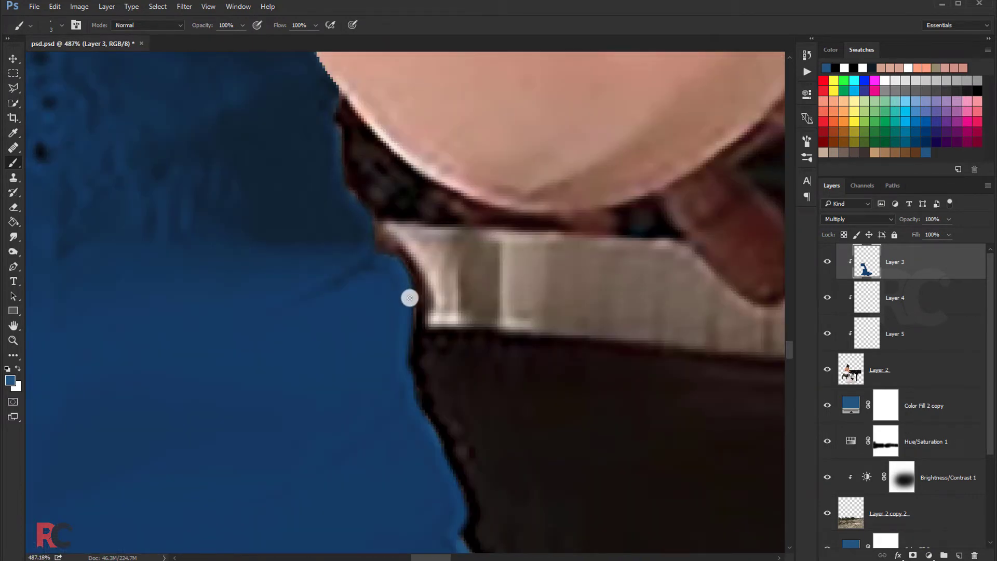
{"action": "scroll", "coordinate": [409, 298], "scroll_direction": "down", "scroll_amount": 4}
{"action": "scroll", "coordinate": [363, 338], "scroll_direction": "up", "scroll_amount": 1}
{"action": "scroll", "coordinate": [329, 403], "scroll_direction": "up", "scroll_amount": 3}
{"action": "scroll", "coordinate": [325, 340], "scroll_direction": "up", "scroll_amount": 2}
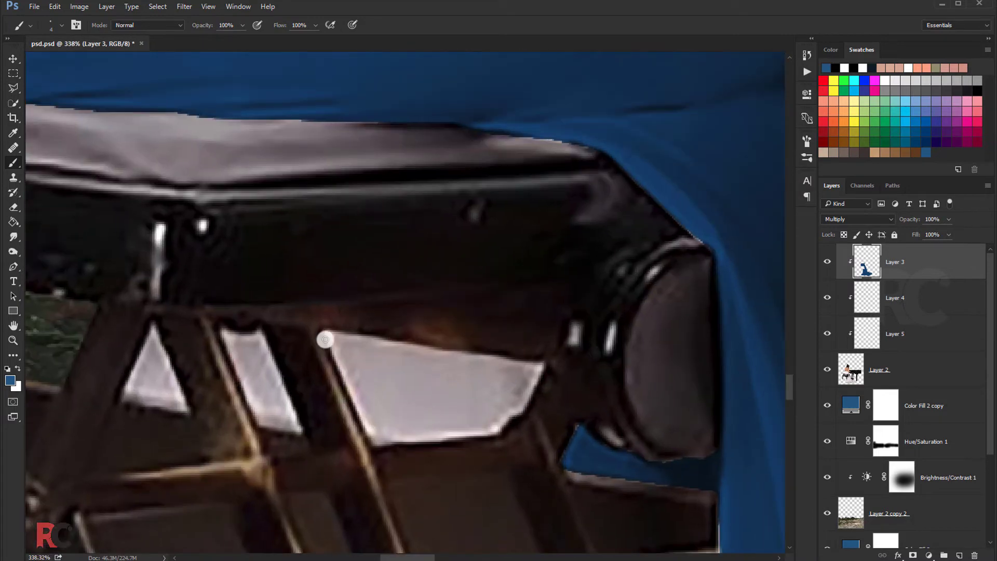
{"action": "key", "text": "bracketright"}
{"action": "key", "text": "bracketright"}
{"action": "key", "text": "bracketright"}
{"action": "mouse_move", "coordinate": [340, 338]}
{"action": "left_mouse_down"}
{"action": "mouse_move", "coordinate": [429, 352]}
{"action": "mouse_move", "coordinate": [378, 356]}
{"action": "mouse_move", "coordinate": [534, 363]}
{"action": "mouse_move", "coordinate": [521, 397]}
{"action": "mouse_move", "coordinate": [396, 367]}
{"action": "mouse_move", "coordinate": [499, 387]}
{"action": "mouse_move", "coordinate": [509, 374]}
{"action": "mouse_move", "coordinate": [372, 358]}
{"action": "mouse_move", "coordinate": [363, 416]}
{"action": "mouse_move", "coordinate": [371, 383]}
{"action": "mouse_move", "coordinate": [432, 438]}
{"action": "mouse_move", "coordinate": [494, 414]}
{"action": "mouse_move", "coordinate": [534, 380]}
{"action": "mouse_move", "coordinate": [514, 405]}
{"action": "left_mouse_up"}
Step: Fill the white parallelogram and triangle gaps under the bench blue, then zoom out
{"action": "key", "text": "bracketright"}
{"action": "key", "text": "bracketright"}
{"action": "key", "text": "bracketright"}
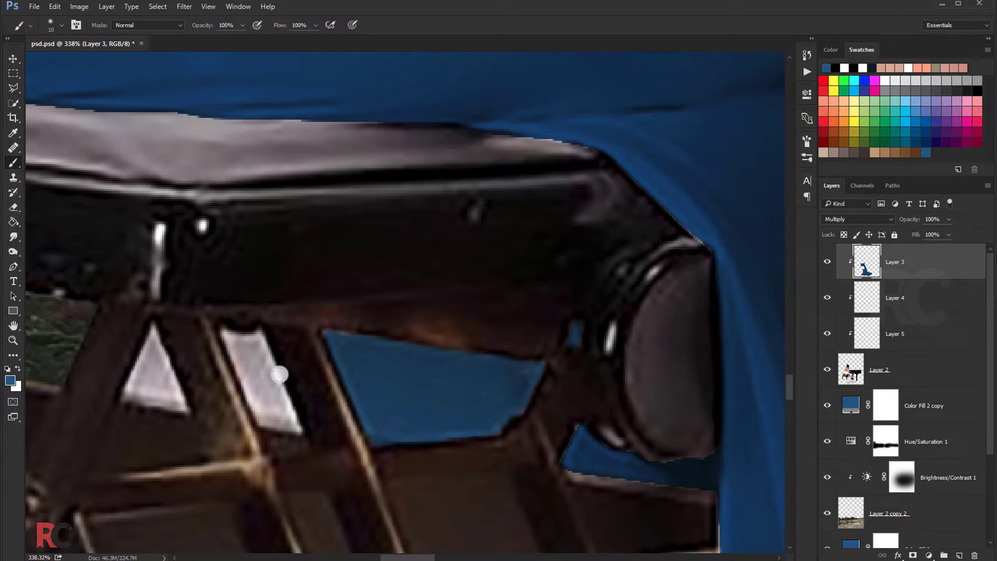
{"action": "mouse_move", "coordinate": [279, 374]}
{"action": "left_mouse_down"}
{"action": "mouse_move", "coordinate": [241, 338]}
{"action": "mouse_move", "coordinate": [254, 350]}
{"action": "mouse_move", "coordinate": [254, 410]}
{"action": "mouse_move", "coordinate": [271, 374]}
{"action": "mouse_move", "coordinate": [285, 415]}
{"action": "left_mouse_up"}
{"action": "mouse_move", "coordinate": [175, 360]}
{"action": "left_mouse_down"}
{"action": "mouse_move", "coordinate": [133, 383]}
{"action": "mouse_move", "coordinate": [178, 407]}
{"action": "mouse_move", "coordinate": [151, 383]}
{"action": "mouse_move", "coordinate": [161, 369]}
{"action": "mouse_move", "coordinate": [147, 379]}
{"action": "left_mouse_up"}
{"action": "scroll", "coordinate": [182, 349], "scroll_direction": "down", "scroll_amount": 3}
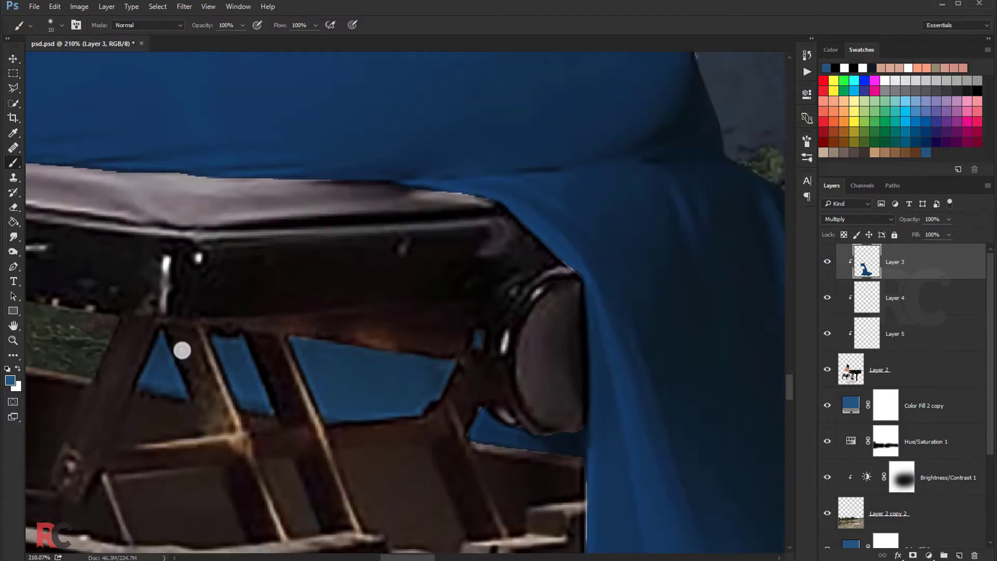
{"action": "scroll", "coordinate": [338, 300], "scroll_direction": "down", "scroll_amount": 3}
{"action": "scroll", "coordinate": [341, 299], "scroll_direction": "down", "scroll_amount": 2}
{"action": "scroll", "coordinate": [341, 300], "scroll_direction": "down", "scroll_amount": 2}
Step: Switch to the Move tool and save the document
{"action": "scroll", "coordinate": [338, 296], "scroll_direction": "down", "scroll_amount": 1}
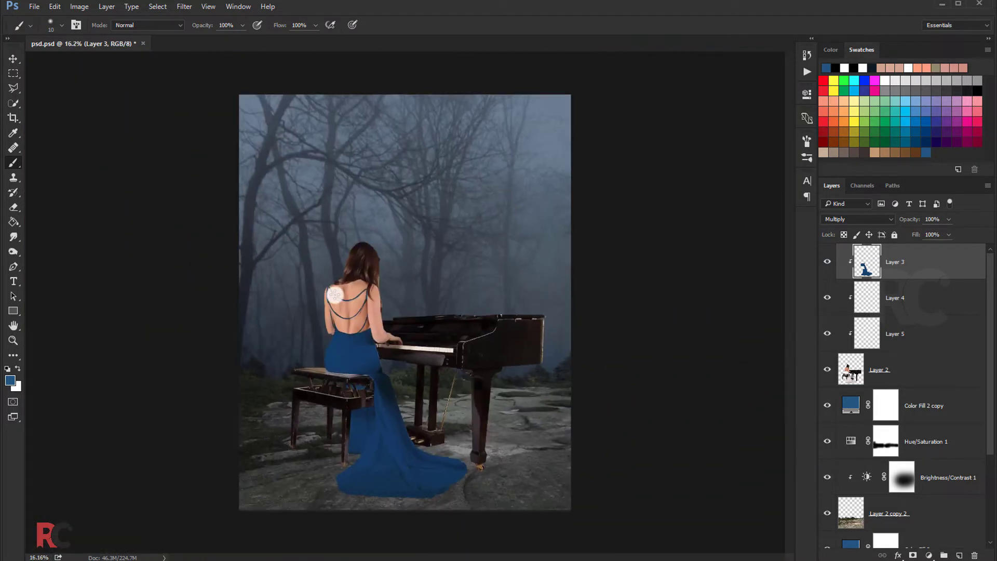
{"action": "left_click", "coordinate": [16, 58]}
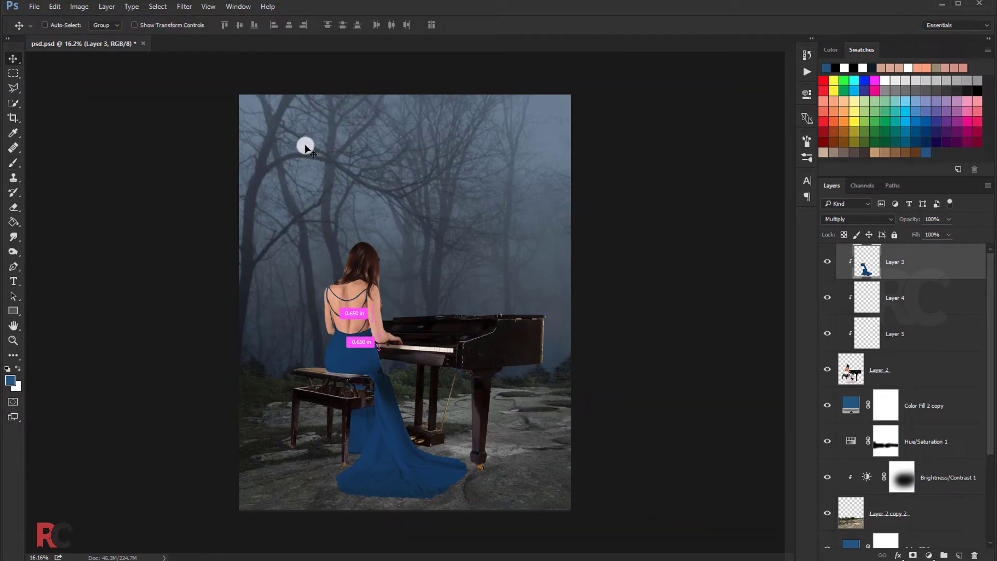
{"action": "key", "text": "ctrl+s"}
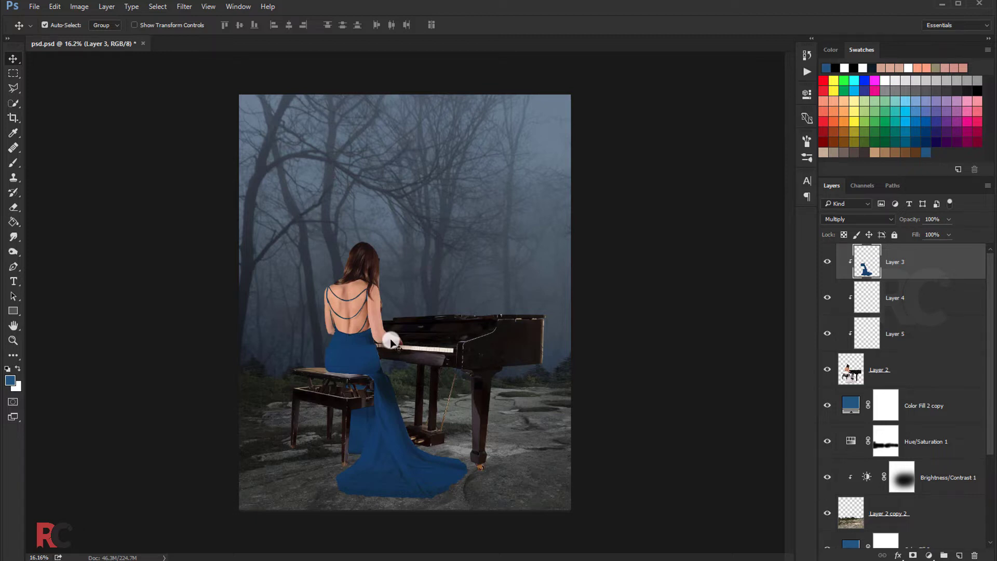
Step: With Layer 3 active, bring up the new fill and adjustment layer list
{"action": "scroll", "coordinate": [391, 342], "scroll_direction": "down", "scroll_amount": 1}
{"action": "scroll", "coordinate": [390, 341], "scroll_direction": "down", "scroll_amount": 1}
{"action": "scroll", "coordinate": [390, 341], "scroll_direction": "up", "scroll_amount": 3}
{"action": "scroll", "coordinate": [391, 341], "scroll_direction": "up", "scroll_amount": 1}
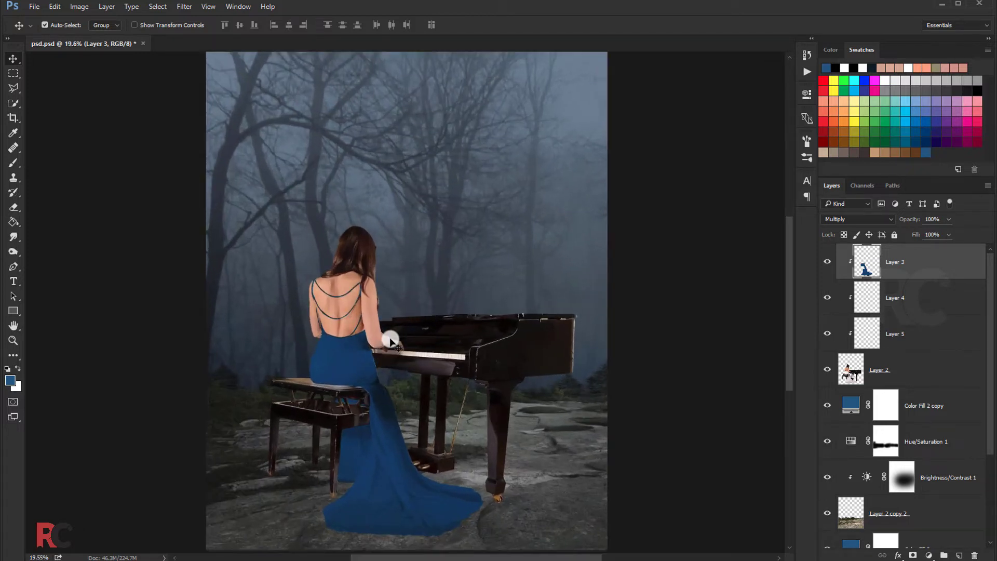
{"action": "scroll", "coordinate": [390, 341], "scroll_direction": "down", "scroll_amount": 1}
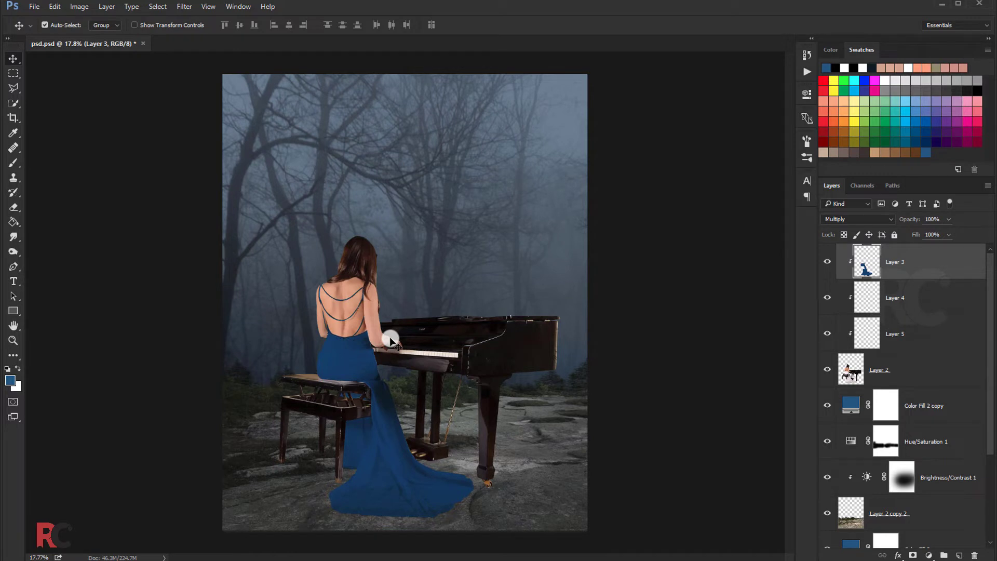
{"action": "left_click", "coordinate": [884, 378]}
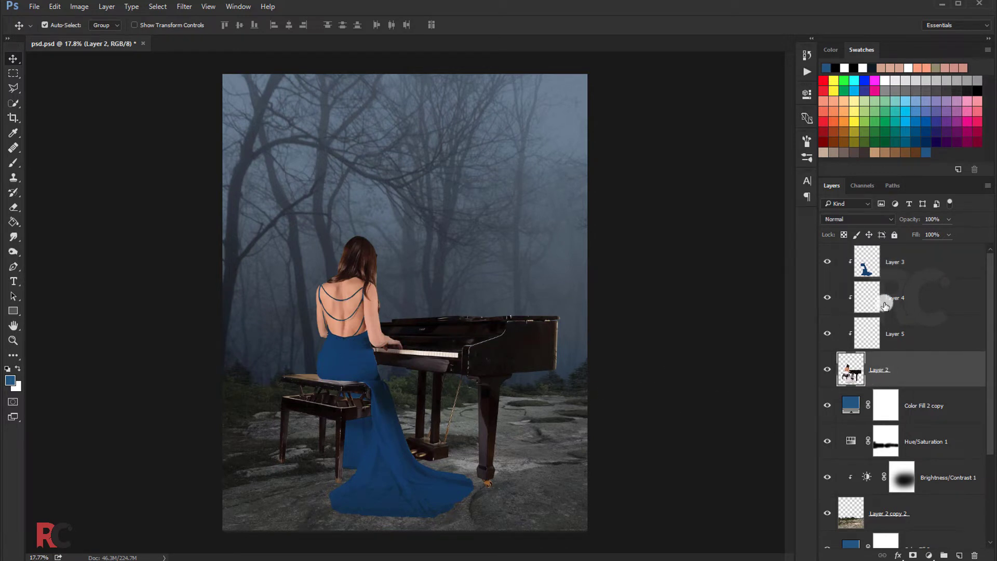
{"action": "left_click", "coordinate": [898, 269]}
{"action": "scroll", "coordinate": [567, 297], "scroll_direction": "down", "scroll_amount": 1}
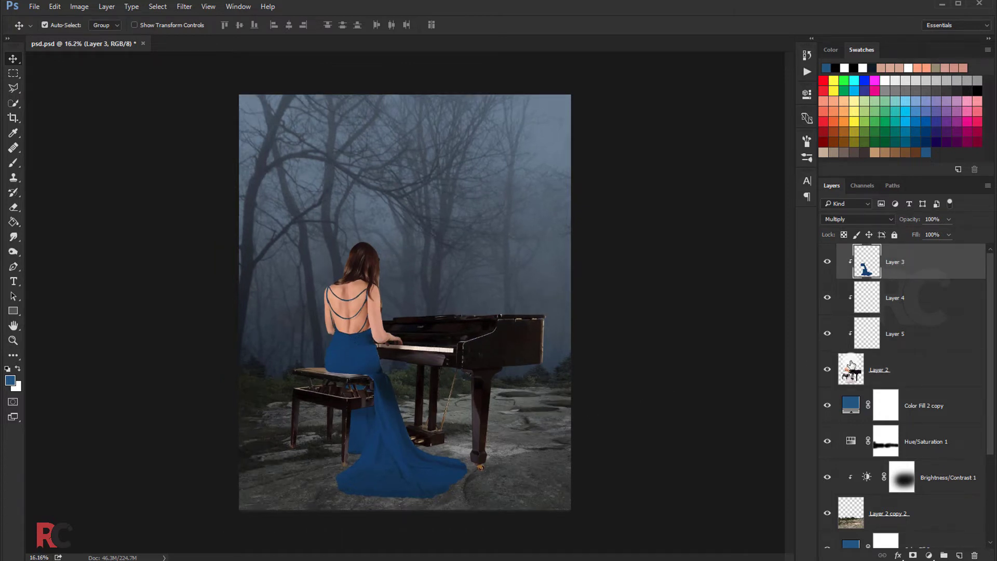
{"action": "left_click", "coordinate": [929, 554]}
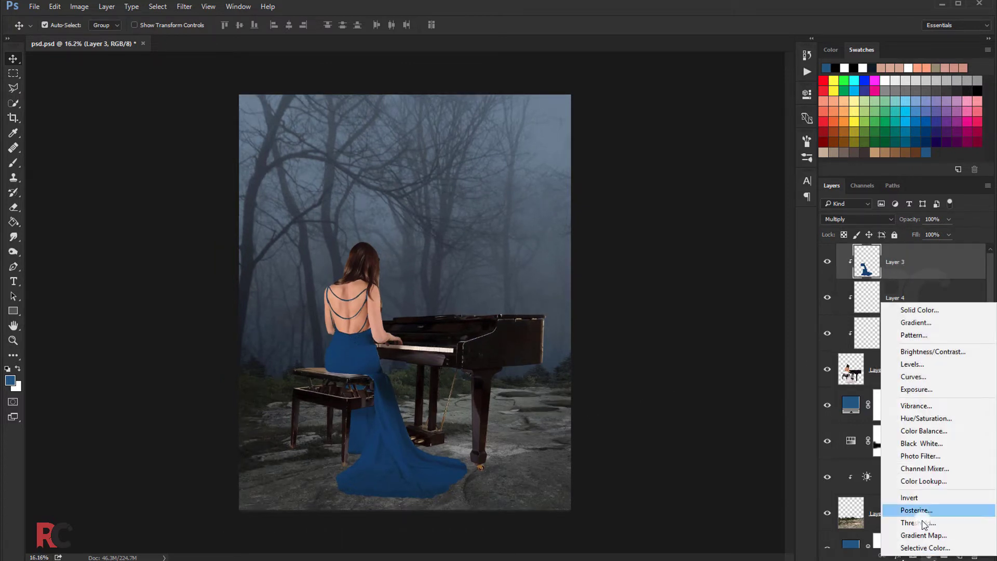
Step: Add a gradient fill layer whose left colour stop is pure black 000000
{"action": "left_click", "coordinate": [906, 323]}
{"action": "left_click", "coordinate": [673, 200]}
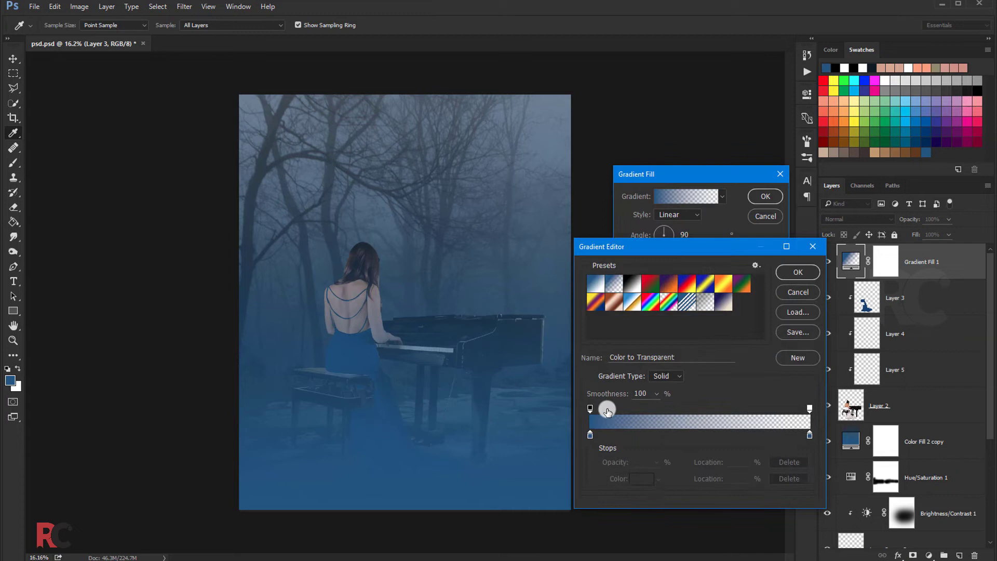
{"action": "left_click", "coordinate": [590, 435]}
{"action": "left_click", "coordinate": [642, 479]}
{"action": "left_click", "coordinate": [715, 439]}
{"action": "left_click", "coordinate": [924, 297]}
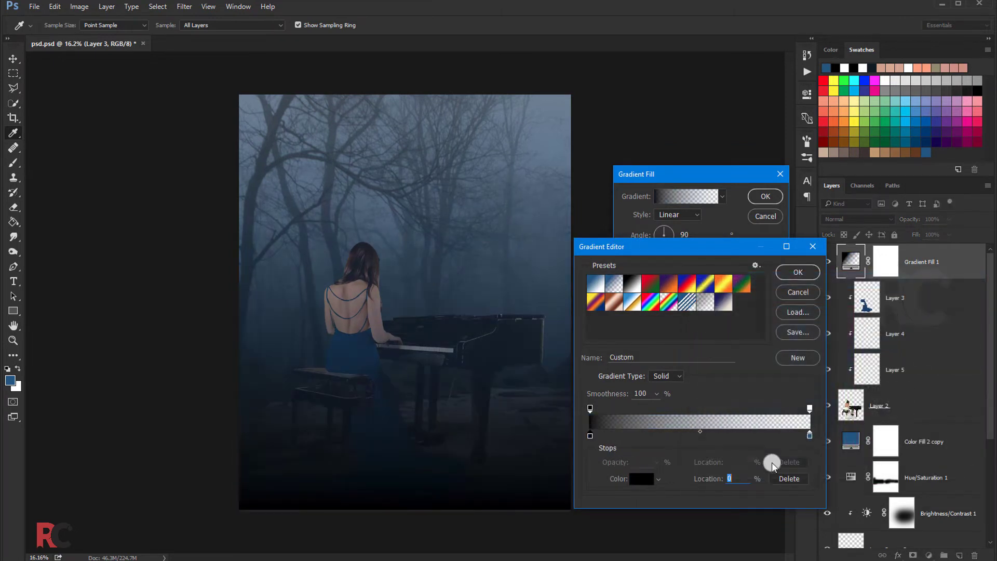
{"action": "left_click", "coordinate": [642, 478]}
{"action": "left_click", "coordinate": [758, 448]}
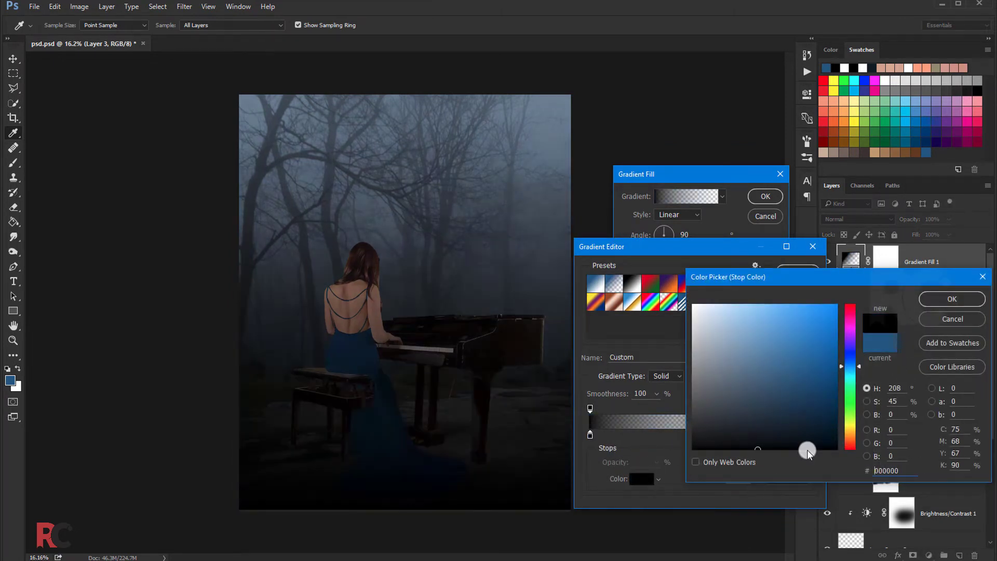
{"action": "left_click", "coordinate": [924, 299]}
Step: Apply the black-to-transparent Gradient Fill 1 and lower its opacity to about 64%
{"action": "left_click", "coordinate": [793, 270]}
{"action": "left_click", "coordinate": [765, 196]}
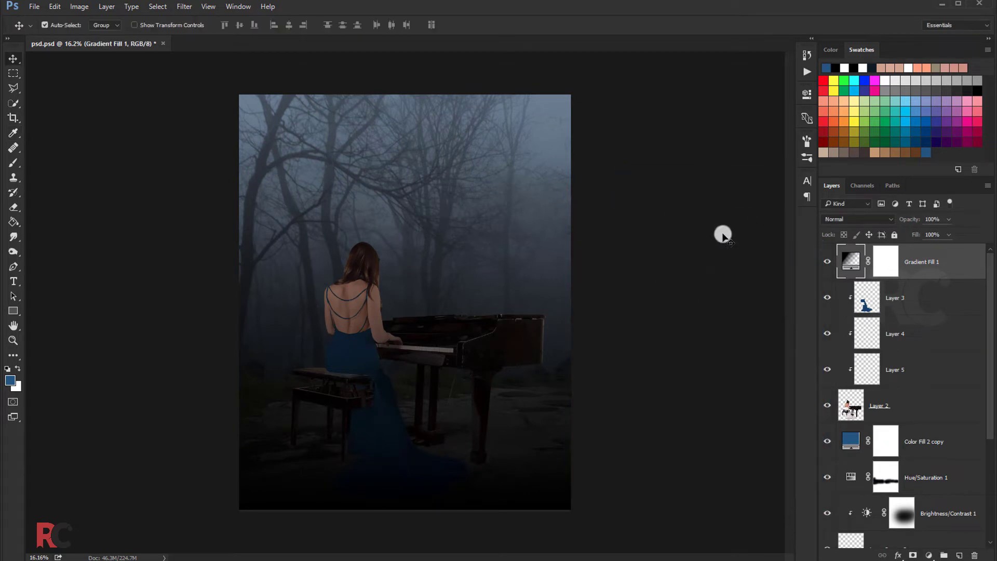
{"action": "left_click", "coordinate": [882, 271]}
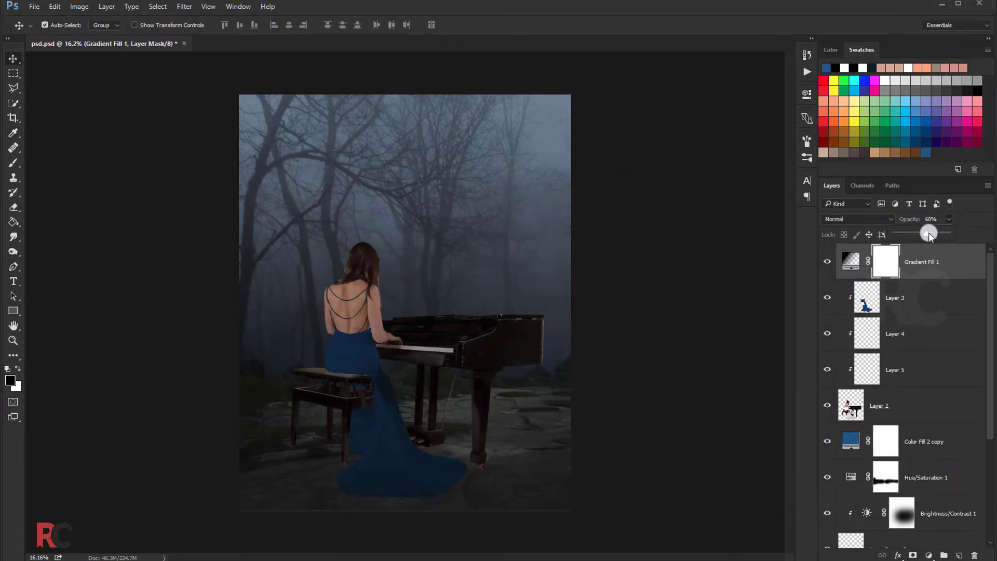
{"action": "left_click", "coordinate": [679, 277]}
Step: Paint soft black on the gradient mask over the piano, woman and central trees
{"action": "key", "text": "b"}
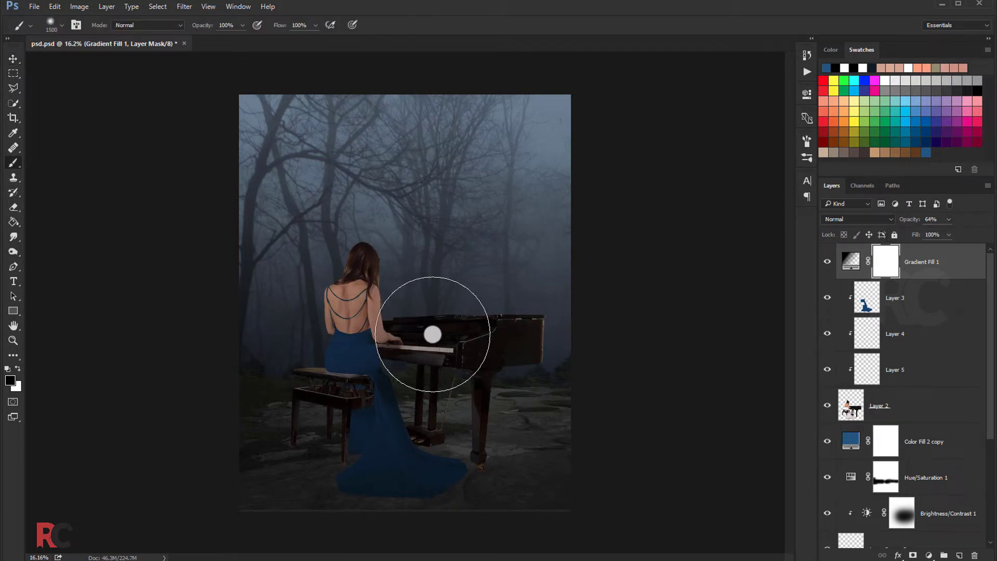
{"action": "left_click_drag", "start_coordinate": [427, 333], "coordinate": [534, 354]}
{"action": "key", "text": "bracketright"}
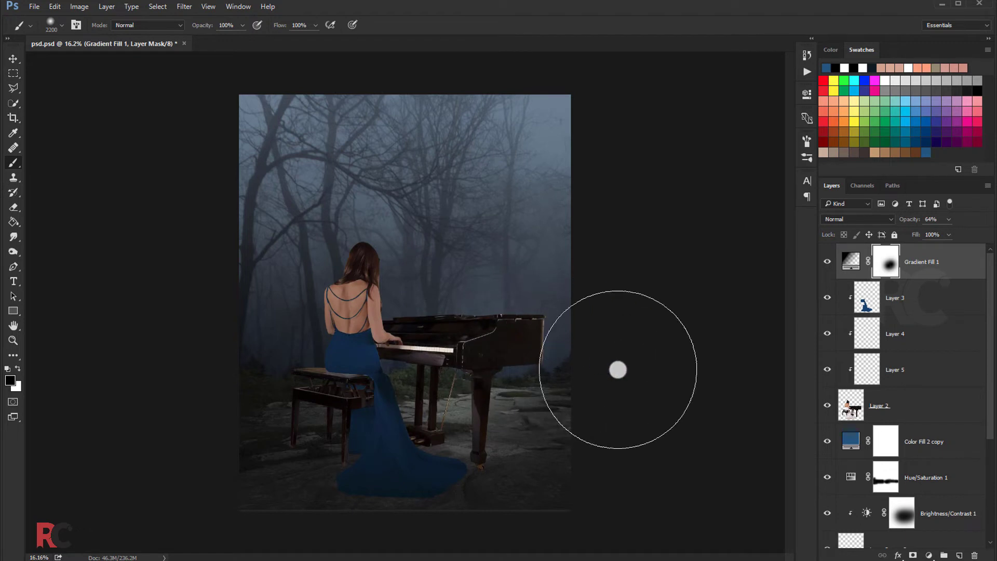
{"action": "key", "text": "bracketright"}
{"action": "key", "text": "bracketright"}
{"action": "key", "text": "bracketright"}
{"action": "key", "text": "bracketright"}
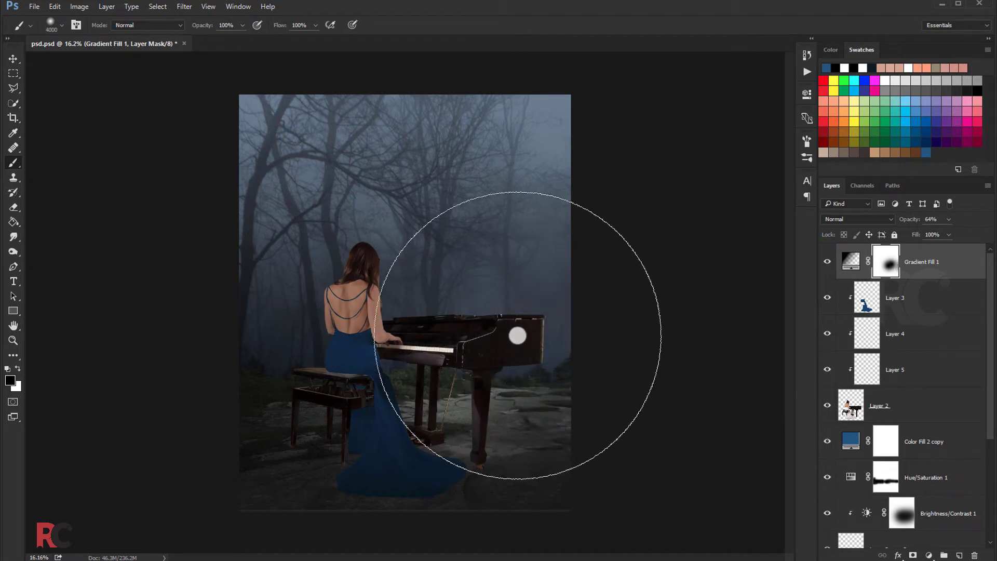
{"action": "left_click", "coordinate": [502, 307]}
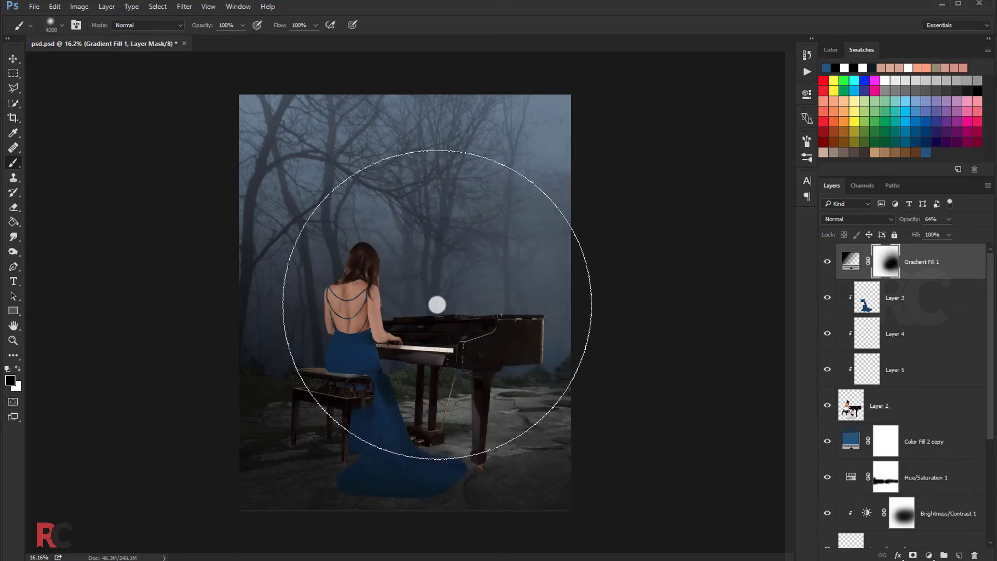
{"action": "key", "text": "bracketleft"}
{"action": "key", "text": "bracketleft"}
{"action": "key", "text": "bracketleft"}
{"action": "key", "text": "bracketleft"}
{"action": "key", "text": "bracketleft"}
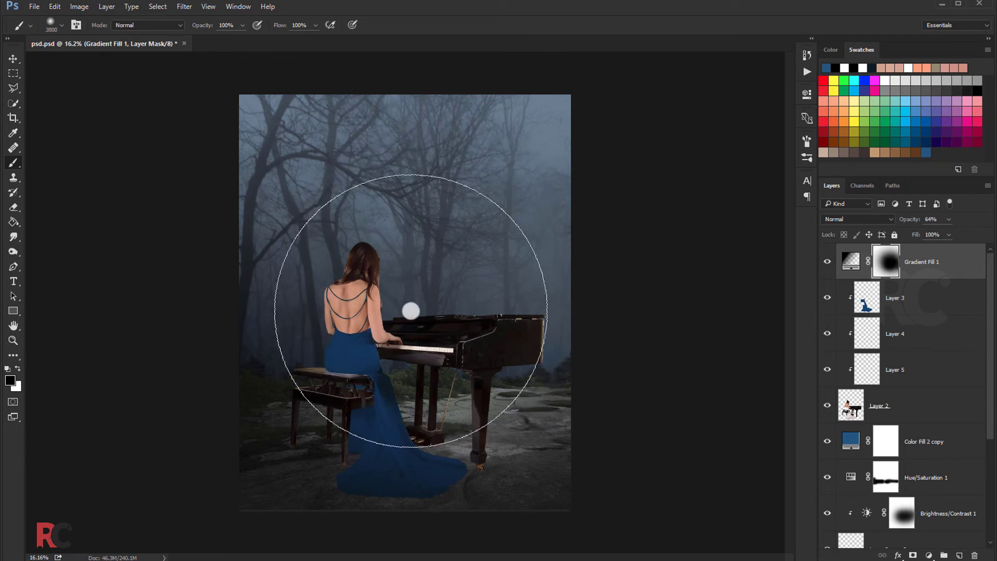
{"action": "key", "text": "bracketleft"}
{"action": "key", "text": "bracketleft"}
{"action": "key", "text": "bracketleft"}
{"action": "key", "text": "bracketleft"}
{"action": "key", "text": "bracketleft"}
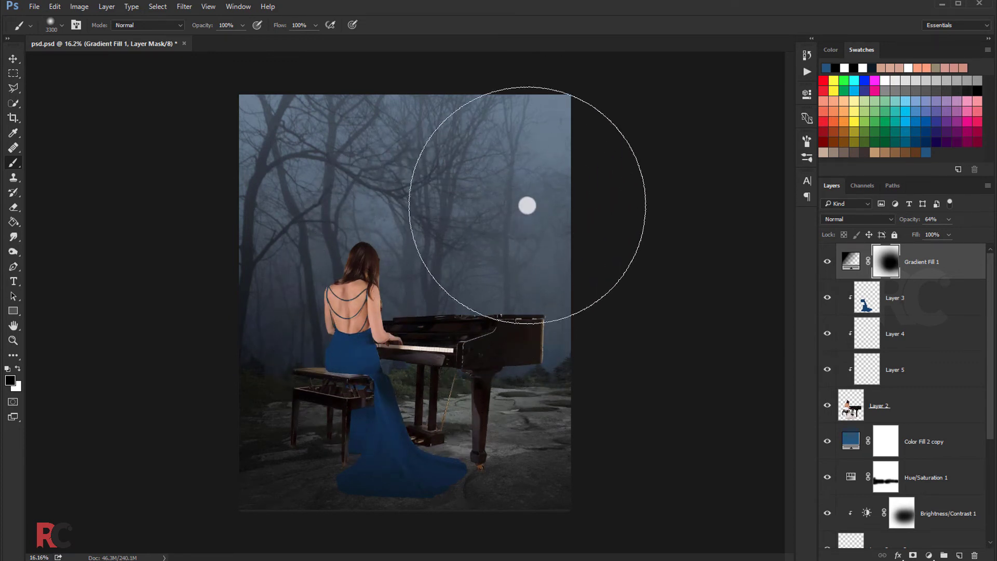
{"action": "left_click_drag", "start_coordinate": [525, 187], "coordinate": [191, 151]}
{"action": "key", "text": "bracketleft"}
{"action": "key", "text": "bracketleft"}
{"action": "key", "text": "bracketleft"}
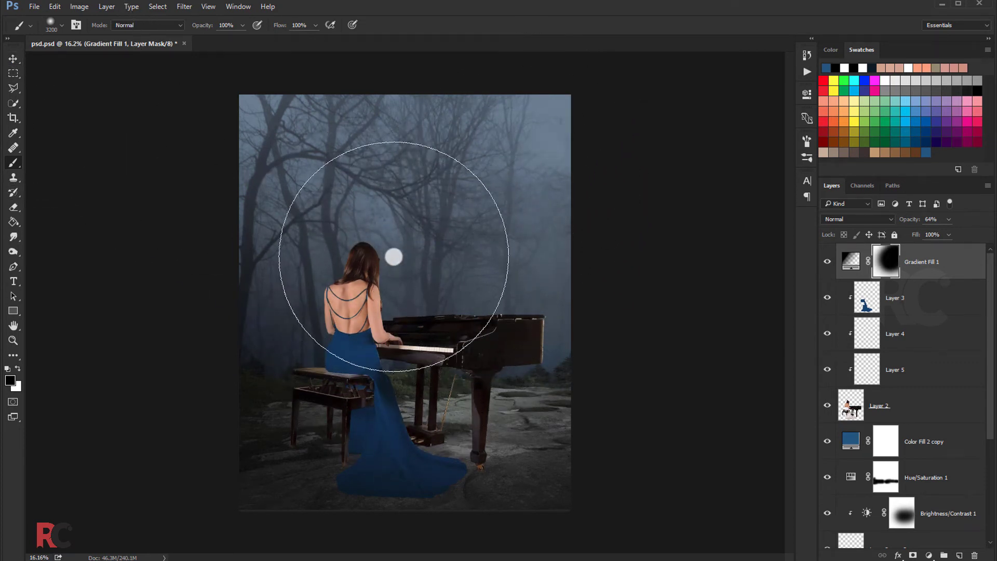
Step: Switch to the Move tool and make Layer 2 the active layer
{"action": "left_click", "coordinate": [13, 59]}
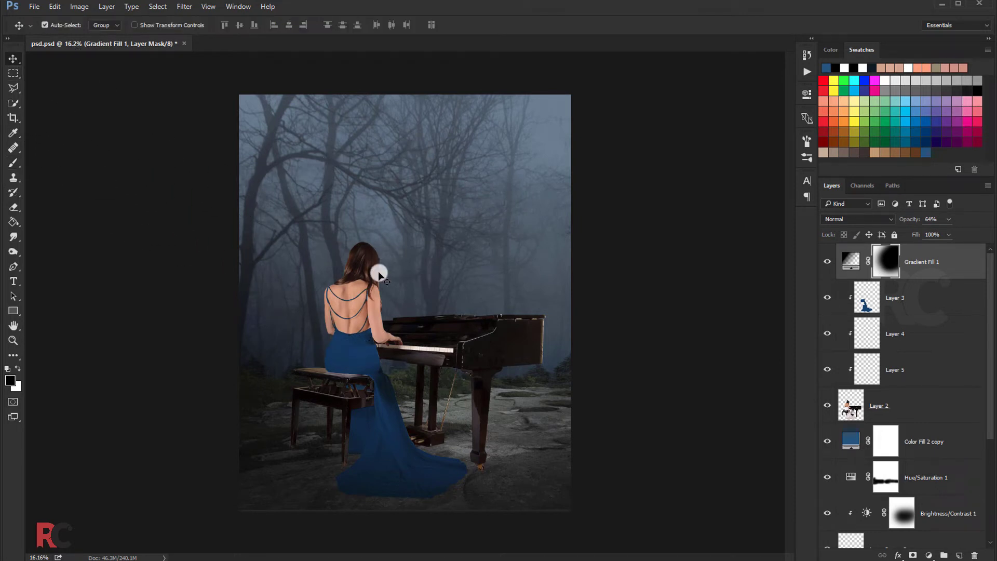
{"action": "scroll", "coordinate": [378, 273], "scroll_direction": "up", "scroll_amount": 1}
{"action": "left_click", "coordinate": [894, 406]}
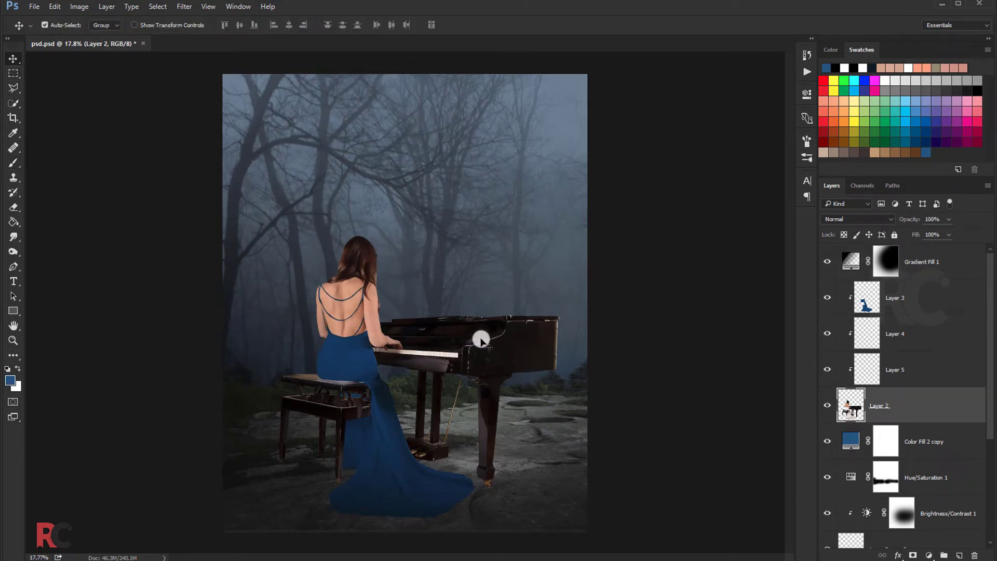
Step: Apply the Camera Raw Filter to Layer 2 with Clarity raised to +18
{"action": "scroll", "coordinate": [396, 280], "scroll_direction": "up", "scroll_amount": 1}
{"action": "left_click", "coordinate": [185, 6]}
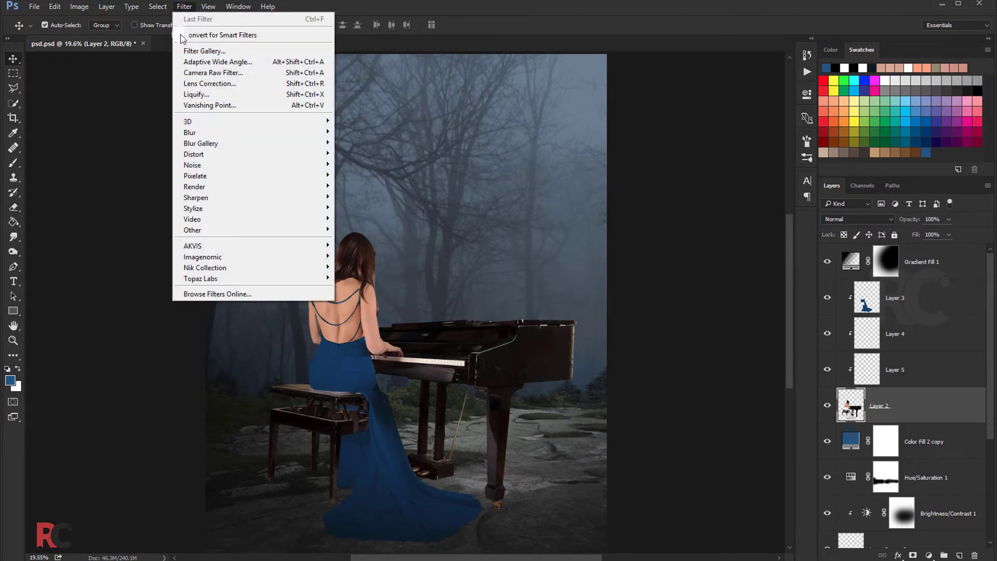
{"action": "left_click", "coordinate": [195, 69]}
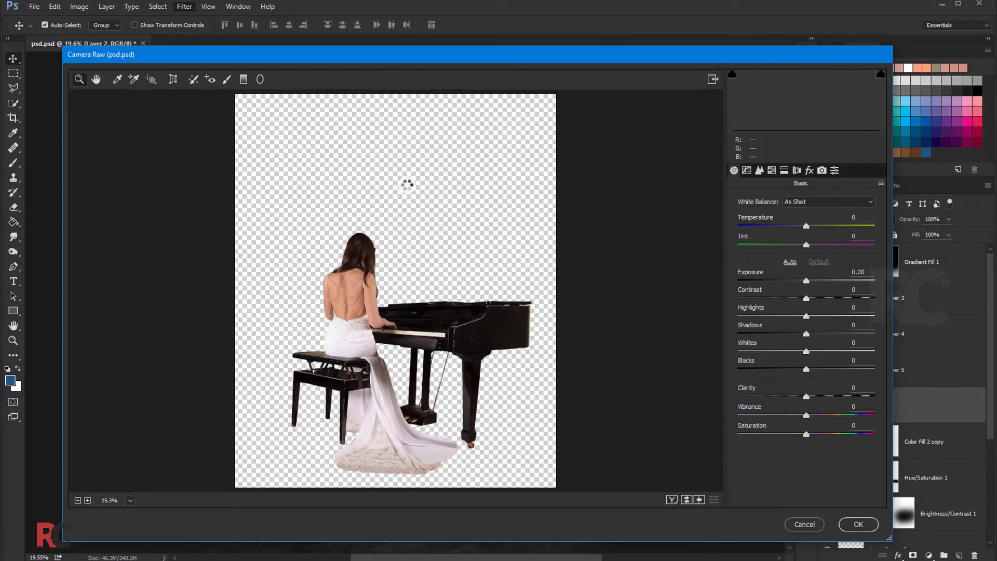
{"action": "left_click_drag", "start_coordinate": [400, 289], "coordinate": [386, 347]}
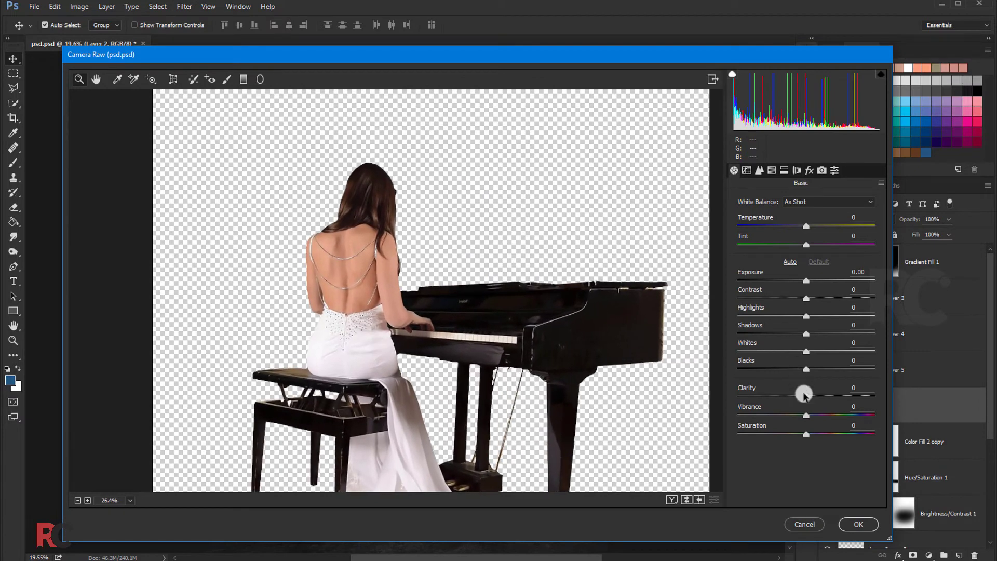
{"action": "mouse_move", "coordinate": [807, 397]}
{"action": "left_mouse_down"}
{"action": "mouse_move", "coordinate": [819, 398]}
{"action": "mouse_move", "coordinate": [790, 419]}
{"action": "left_mouse_up"}
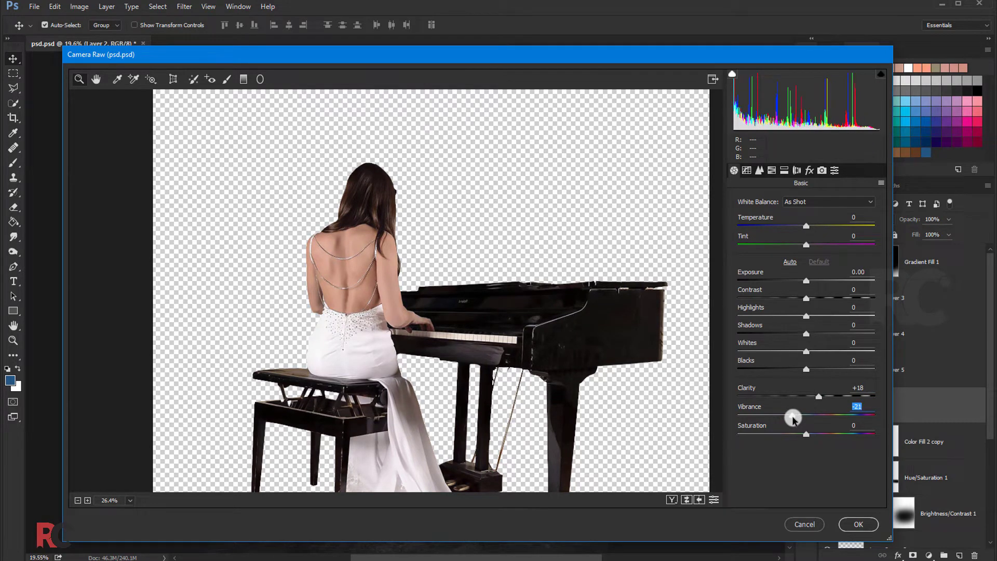
{"action": "left_click", "coordinate": [849, 524]}
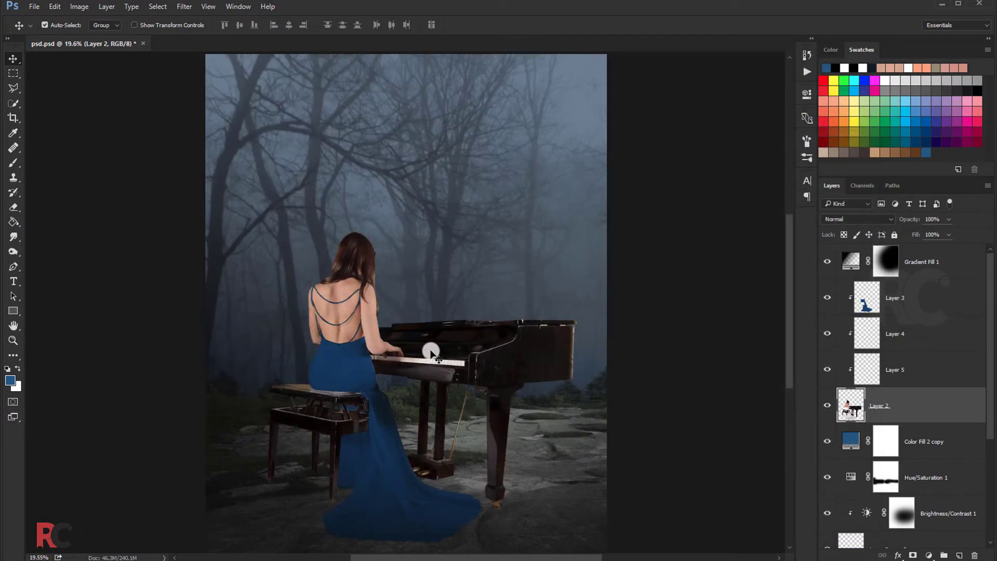
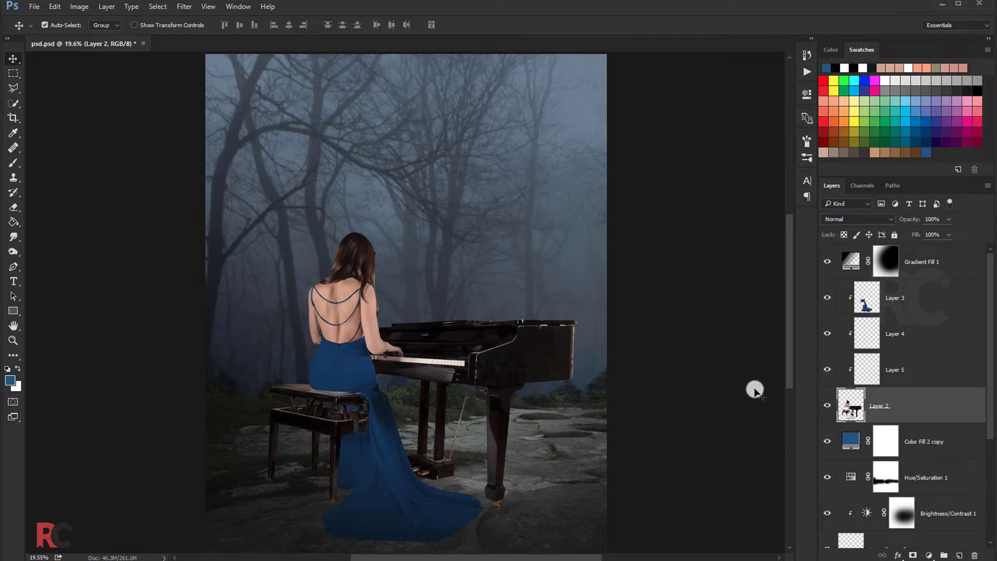
Step: Group Layers 2–5 into Group 1, duplicate and merge it into Group 1 copy, and hide the original
{"action": "left_click", "coordinate": [902, 301], "text": "shift"}
{"action": "key", "text": "ctrl+g"}
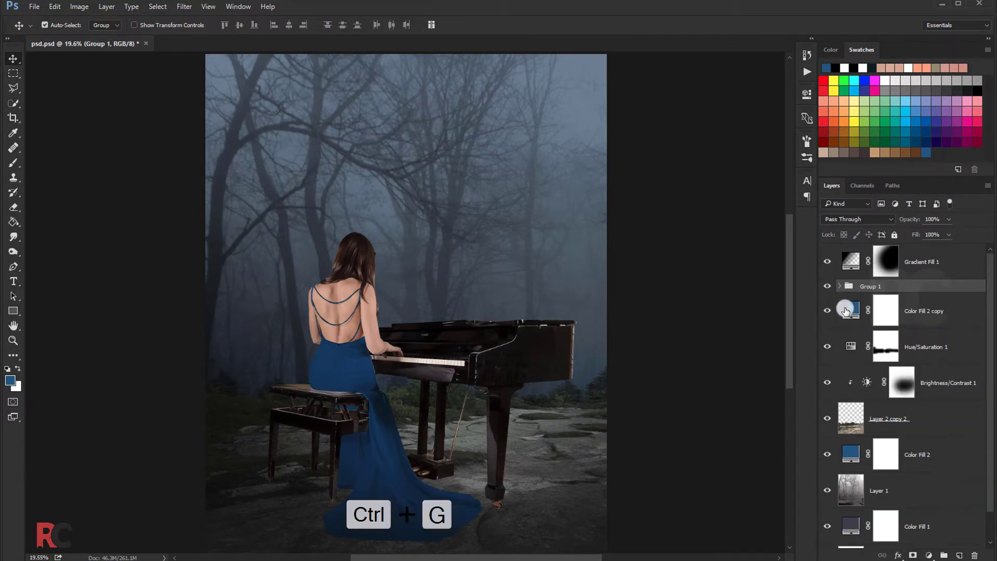
{"action": "left_click", "coordinate": [827, 286]}
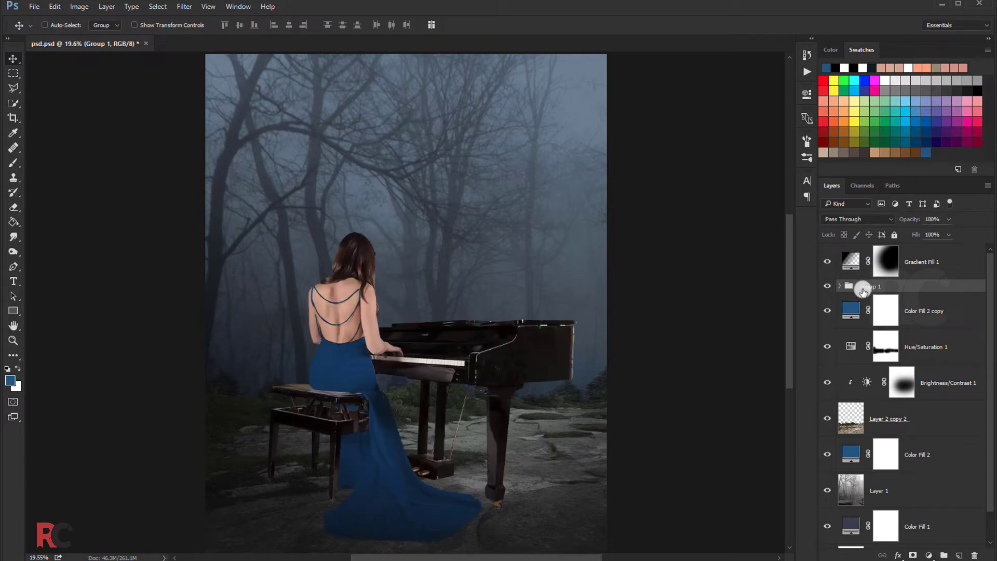
{"action": "key", "text": "ctrl+j"}
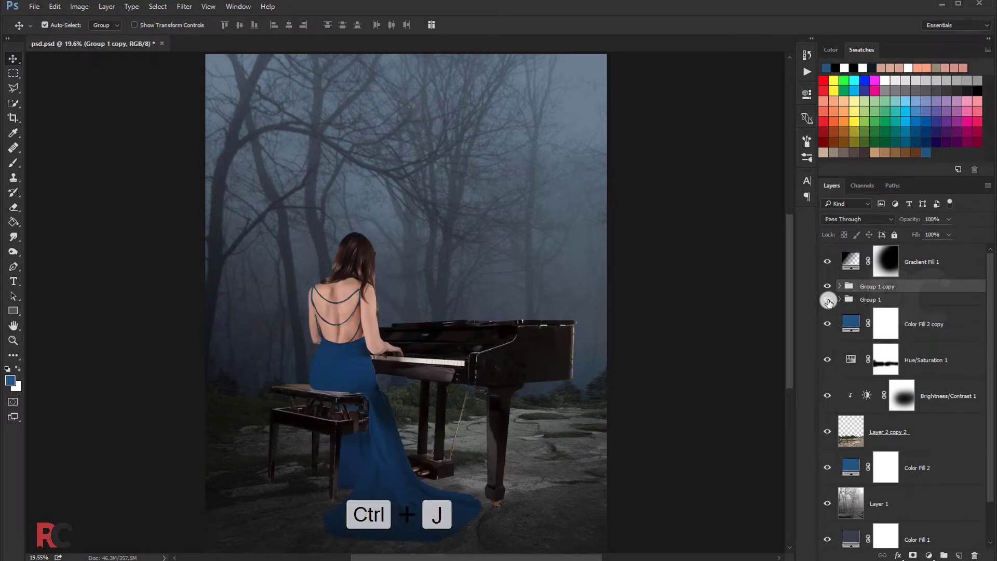
{"action": "key", "text": "ctrl+e"}
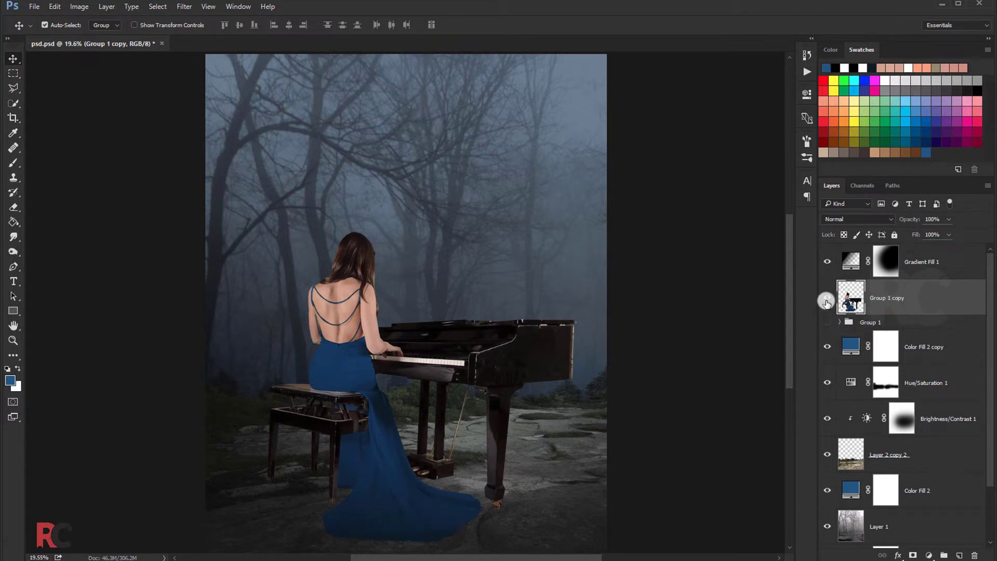
{"action": "left_click", "coordinate": [827, 297]}
Step: Add a Curves adjustment clipped to Group 1 copy and pull the curve down to darken it
{"action": "left_click", "coordinate": [929, 549]}
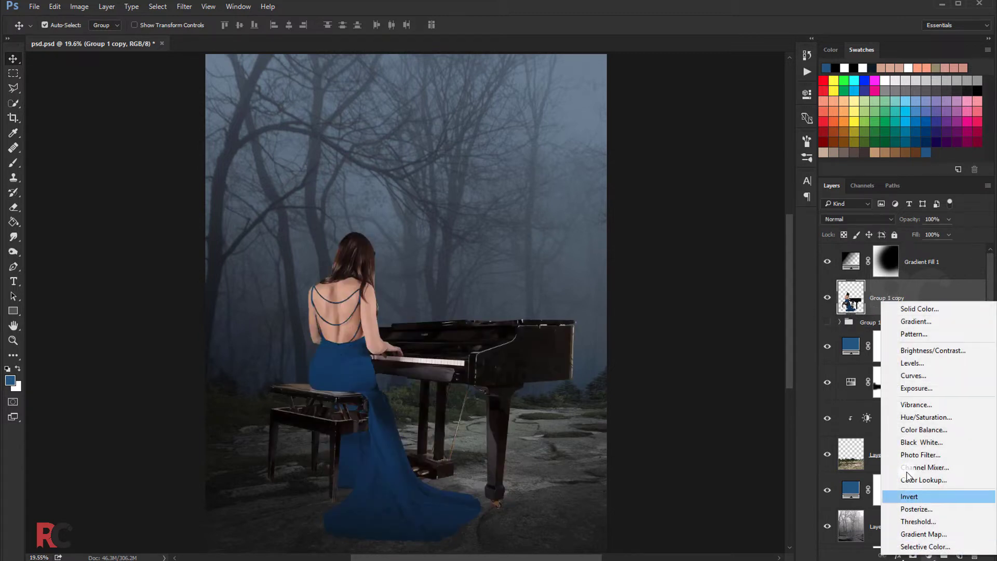
{"action": "left_click", "coordinate": [915, 382]}
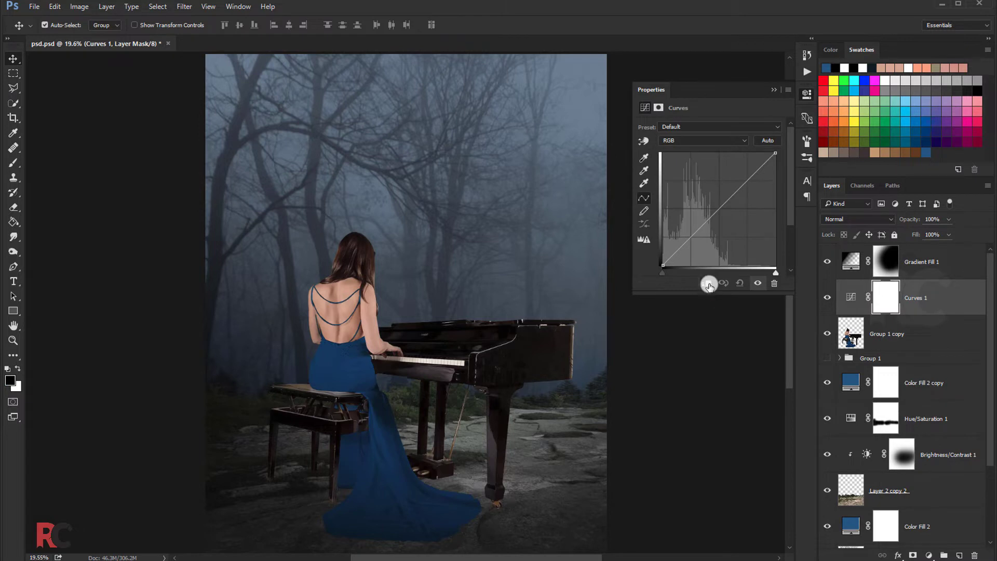
{"action": "left_click", "coordinate": [708, 283]}
{"action": "mouse_move", "coordinate": [773, 153]}
{"action": "left_mouse_down"}
{"action": "mouse_move", "coordinate": [783, 208]}
{"action": "mouse_move", "coordinate": [783, 192]}
{"action": "left_mouse_up"}
{"action": "left_click_drag", "start_coordinate": [727, 225], "coordinate": [727, 228]}
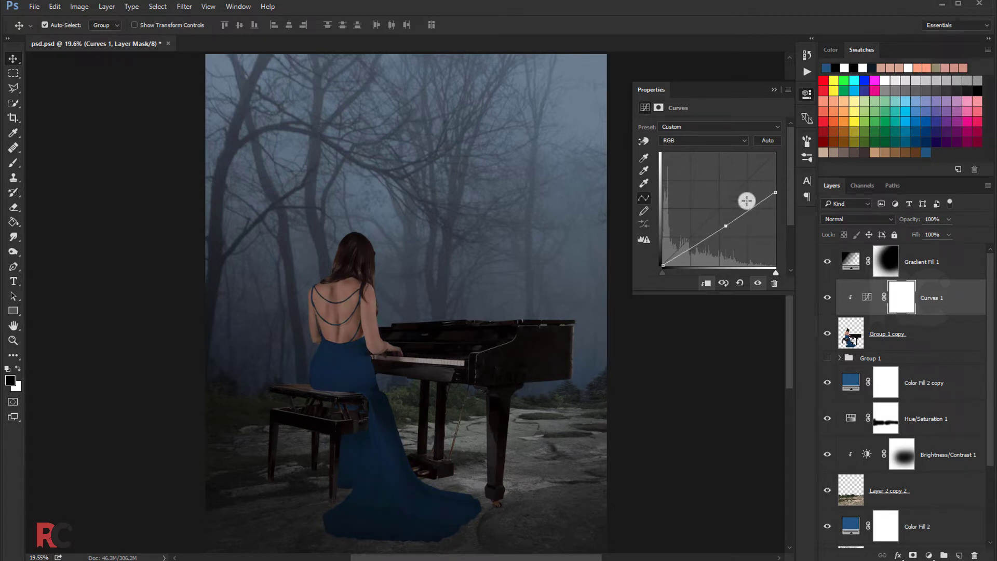
{"action": "left_click", "coordinate": [765, 92]}
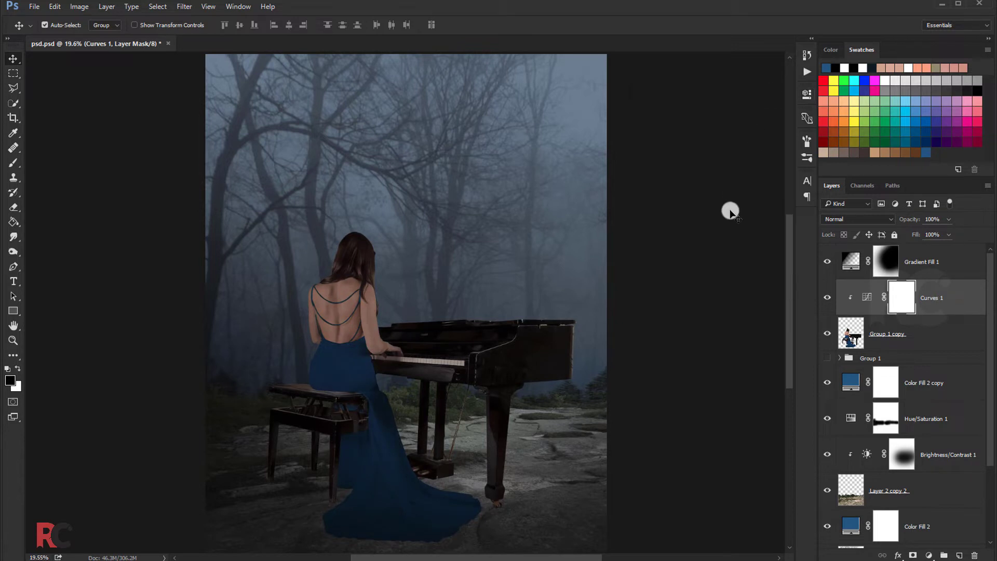
Step: Paint black on the Curves mask with a soft brush to keep the woman's back lighter
{"action": "left_click", "coordinate": [13, 162]}
{"action": "scroll", "coordinate": [382, 282], "scroll_direction": "up", "scroll_amount": 1}
{"action": "scroll", "coordinate": [400, 276], "scroll_direction": "up", "scroll_amount": 1}
{"action": "scroll", "coordinate": [403, 298], "scroll_direction": "up", "scroll_amount": 1}
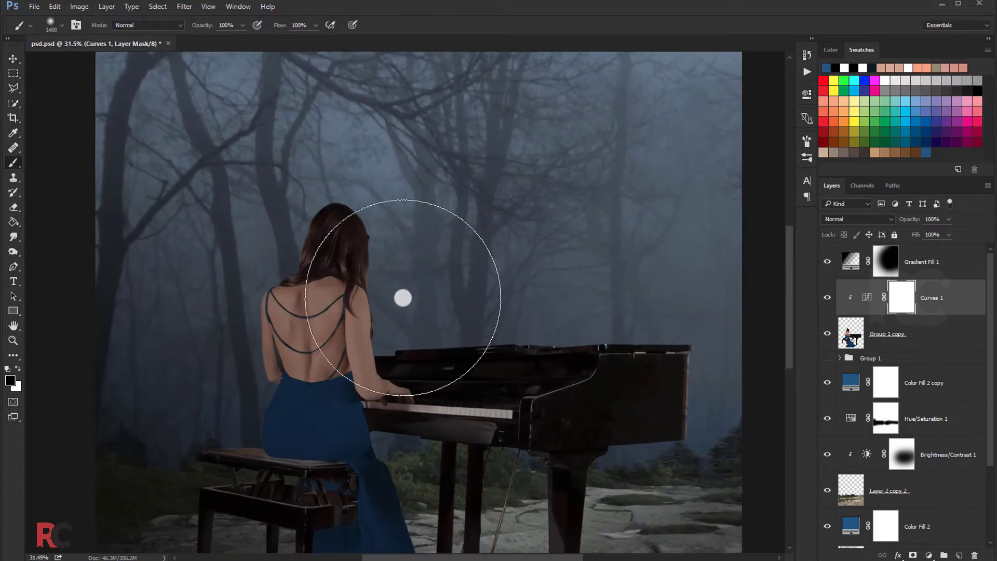
{"action": "key", "text": "bracketleft"}
{"action": "key", "text": "bracketleft"}
{"action": "key", "text": "bracketleft"}
{"action": "left_click_drag", "start_coordinate": [383, 267], "coordinate": [394, 345]}
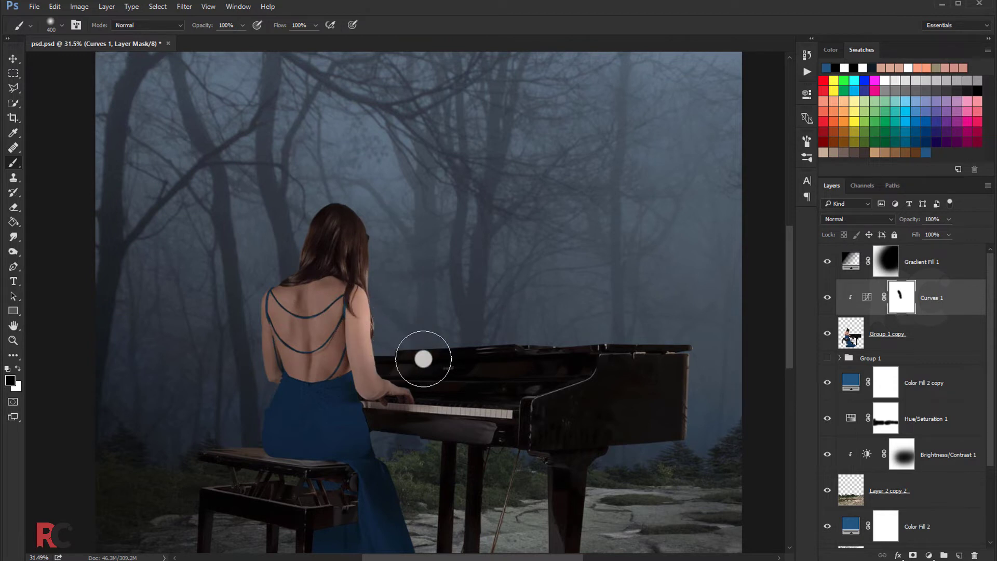
{"action": "left_click_drag", "start_coordinate": [242, 25], "coordinate": [233, 36]}
{"action": "left_click_drag", "start_coordinate": [315, 25], "coordinate": [312, 37]}
{"action": "key", "text": "bracketright"}
{"action": "key", "text": "bracketright"}
{"action": "mouse_move", "coordinate": [313, 252]}
{"action": "left_mouse_down"}
{"action": "mouse_move", "coordinate": [348, 410]}
{"action": "mouse_move", "coordinate": [338, 407]}
{"action": "left_mouse_up"}
{"action": "scroll", "coordinate": [372, 267], "scroll_direction": "down", "scroll_amount": 3}
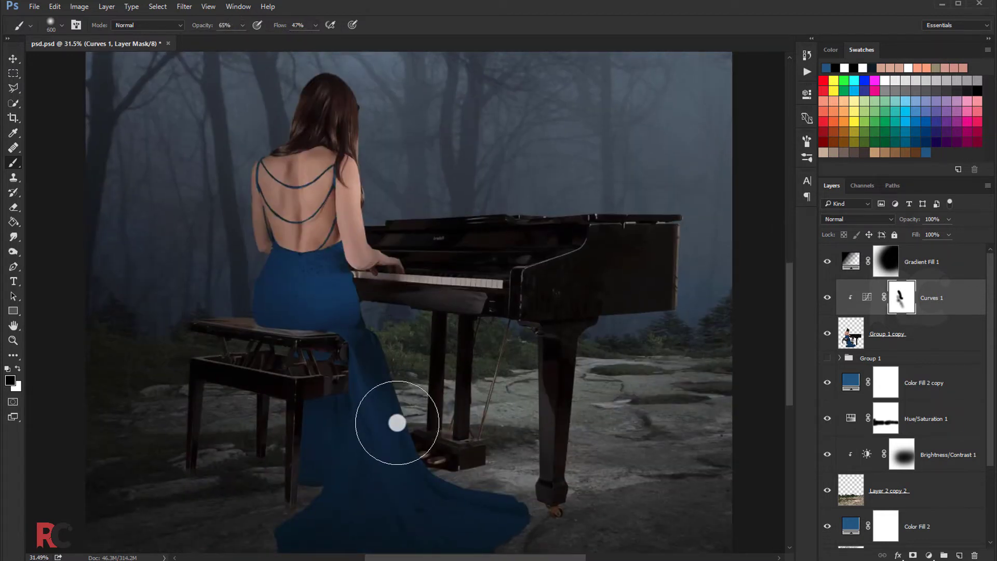
{"action": "scroll", "coordinate": [437, 405], "scroll_direction": "down", "scroll_amount": 3}
{"action": "mouse_move", "coordinate": [394, 325]}
{"action": "left_mouse_down"}
{"action": "mouse_move", "coordinate": [445, 361]}
{"action": "mouse_move", "coordinate": [338, 294]}
{"action": "left_mouse_up"}
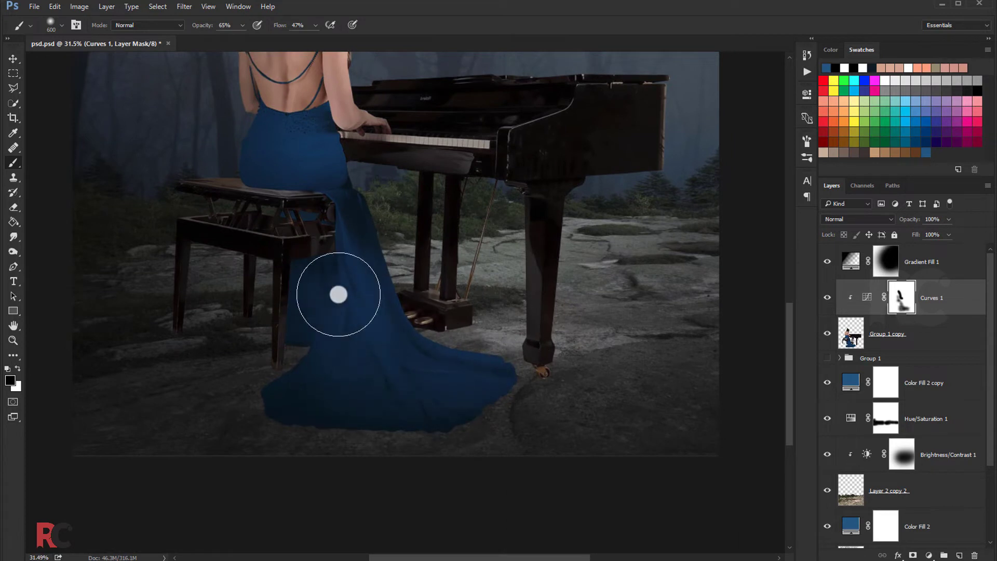
{"action": "scroll", "coordinate": [338, 294], "scroll_direction": "up", "scroll_amount": 2}
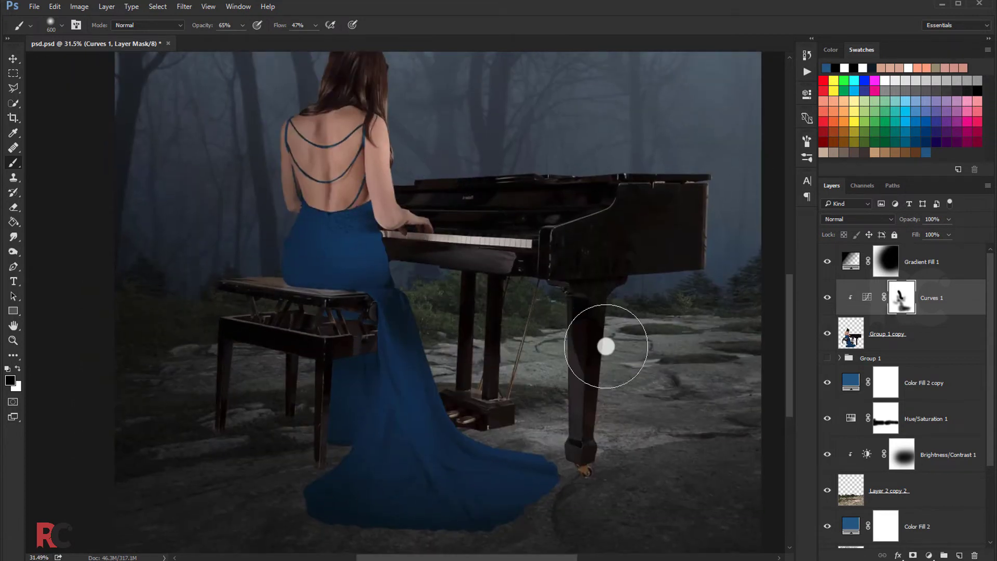
{"action": "scroll", "coordinate": [410, 283], "scroll_direction": "down", "scroll_amount": 2}
{"action": "key", "text": "bracketleft"}
{"action": "key", "text": "bracketleft"}
{"action": "key", "text": "bracketleft"}
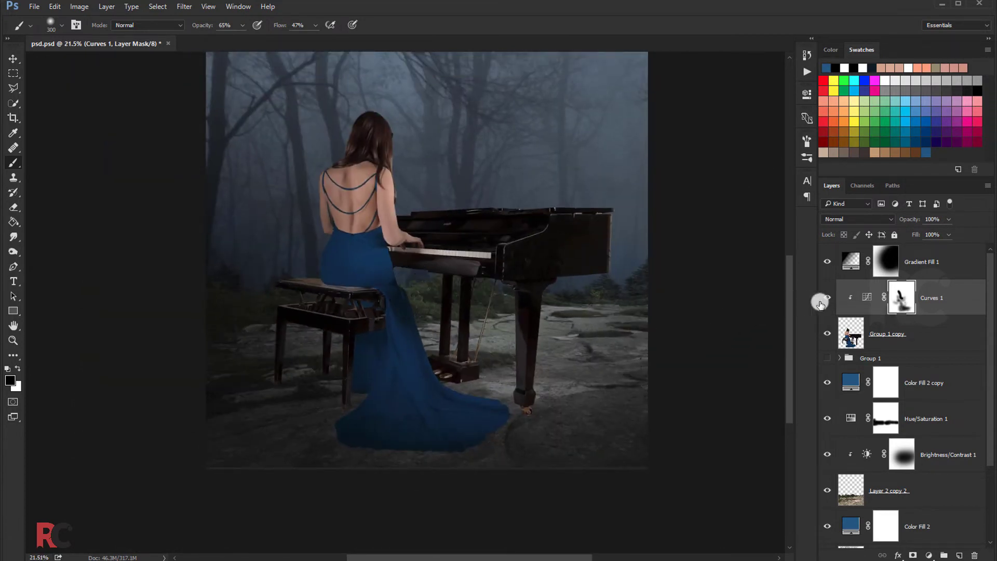
Step: Toggle Curves 1 off and on to compare the darkening
{"action": "left_click", "coordinate": [819, 301]}
{"action": "left_click", "coordinate": [819, 301]}
{"action": "key", "text": "bracketright"}
{"action": "key", "text": "bracketright"}
{"action": "key", "text": "bracketright"}
{"action": "key", "text": "bracketright"}
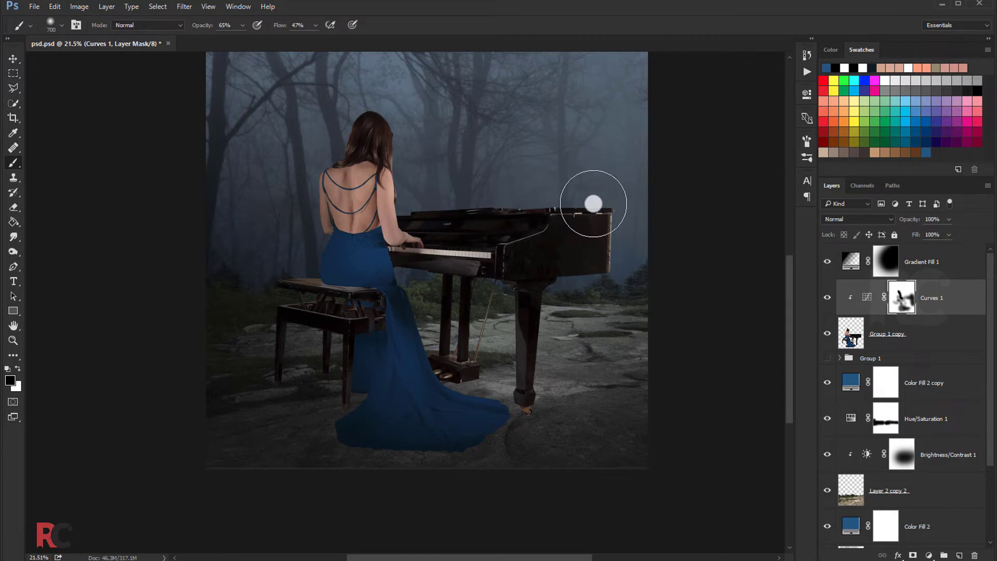
{"action": "left_click", "coordinate": [821, 297]}
{"action": "left_click", "coordinate": [821, 297]}
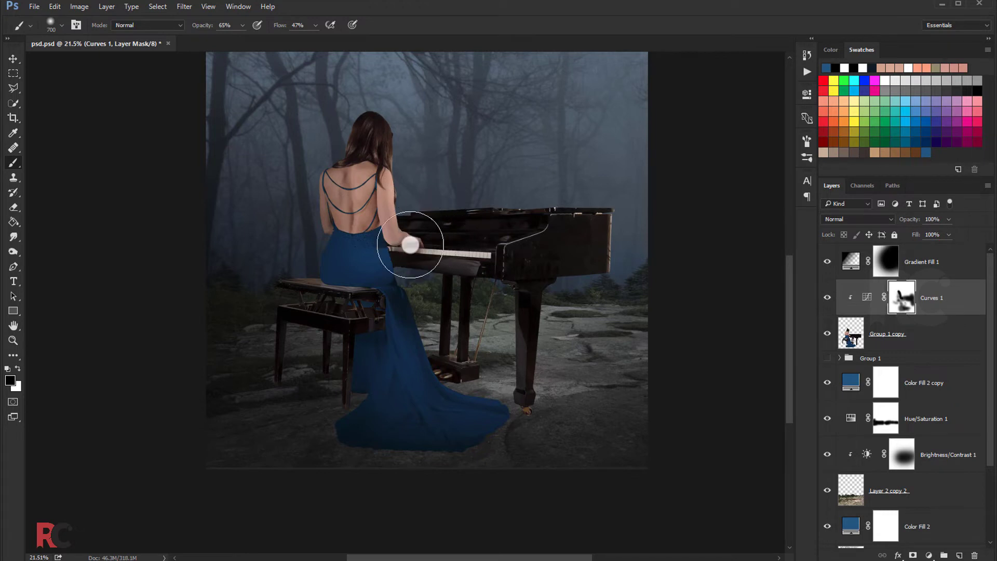
{"action": "left_click", "coordinate": [13, 58]}
{"action": "scroll", "coordinate": [332, 234], "scroll_direction": "up", "scroll_amount": 1}
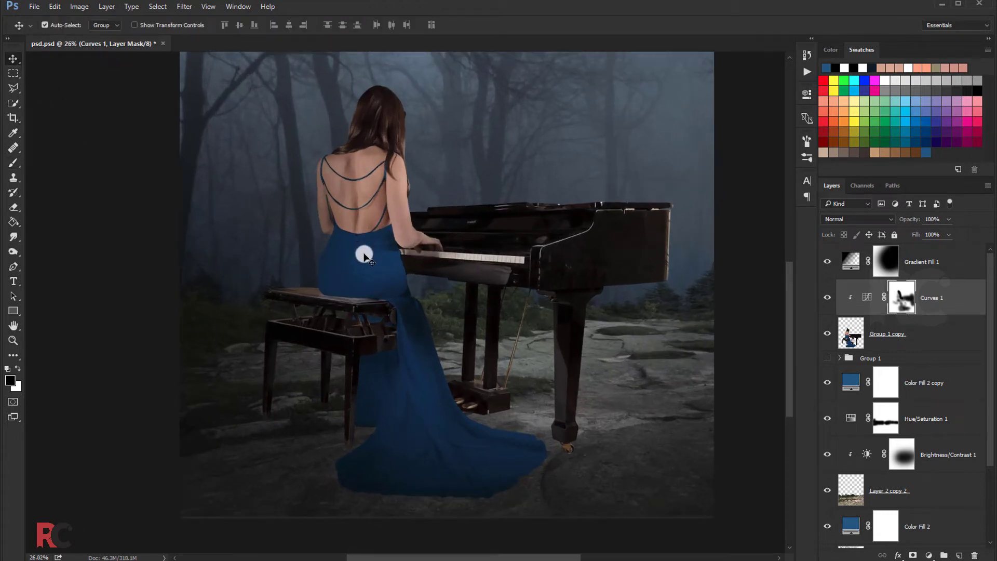
{"action": "scroll", "coordinate": [465, 313], "scroll_direction": "up", "scroll_amount": 1}
{"action": "scroll", "coordinate": [464, 316], "scroll_direction": "up", "scroll_amount": 1}
{"action": "scroll", "coordinate": [465, 317], "scroll_direction": "down", "scroll_amount": 1}
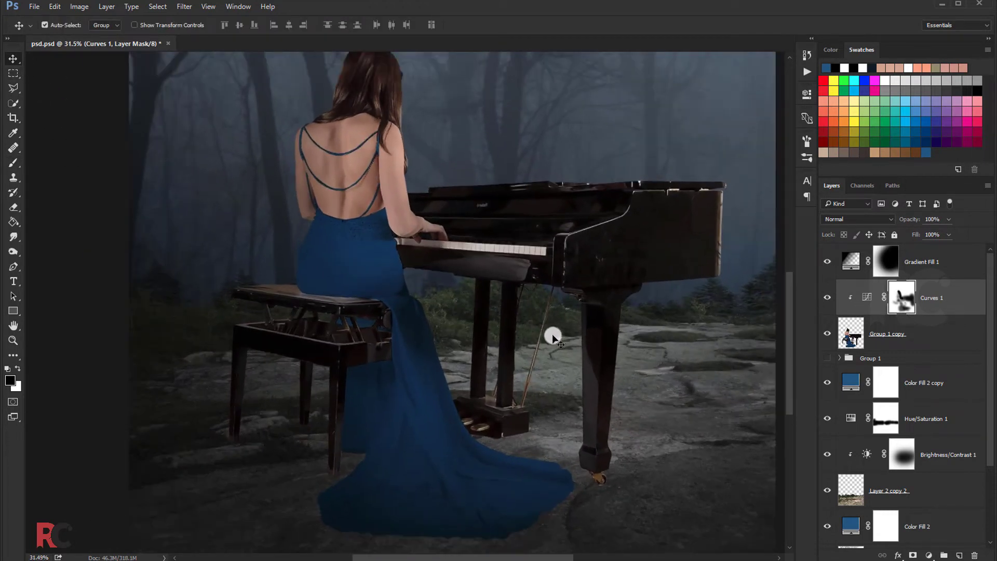
Step: Add a new layer clipped to Group 1 copy and fill it with 50% Gray
{"action": "left_click", "coordinate": [937, 332]}
{"action": "left_click", "coordinate": [961, 553]}
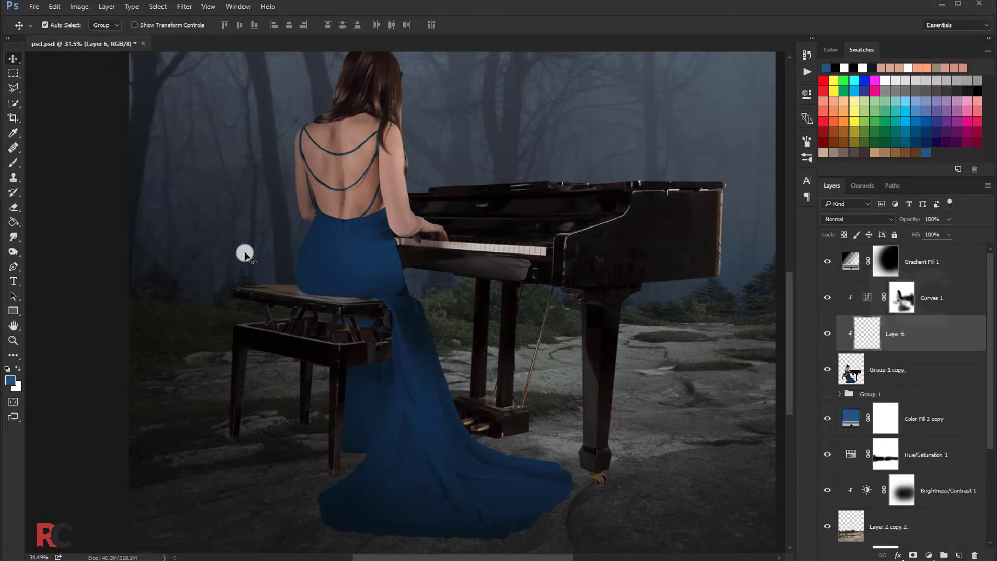
{"action": "left_click", "coordinate": [52, 6]}
{"action": "left_click", "coordinate": [70, 163]}
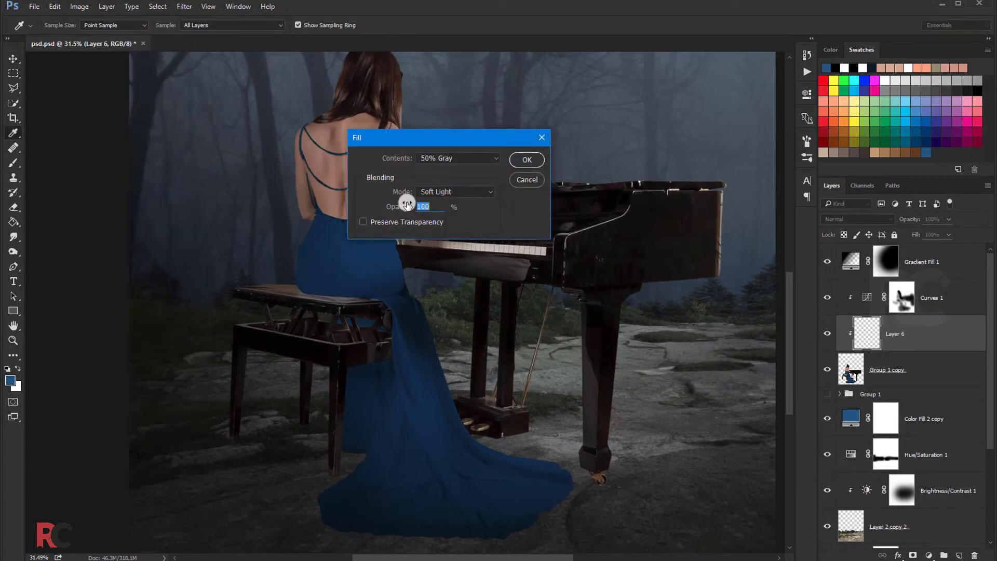
{"action": "left_click", "coordinate": [446, 249]}
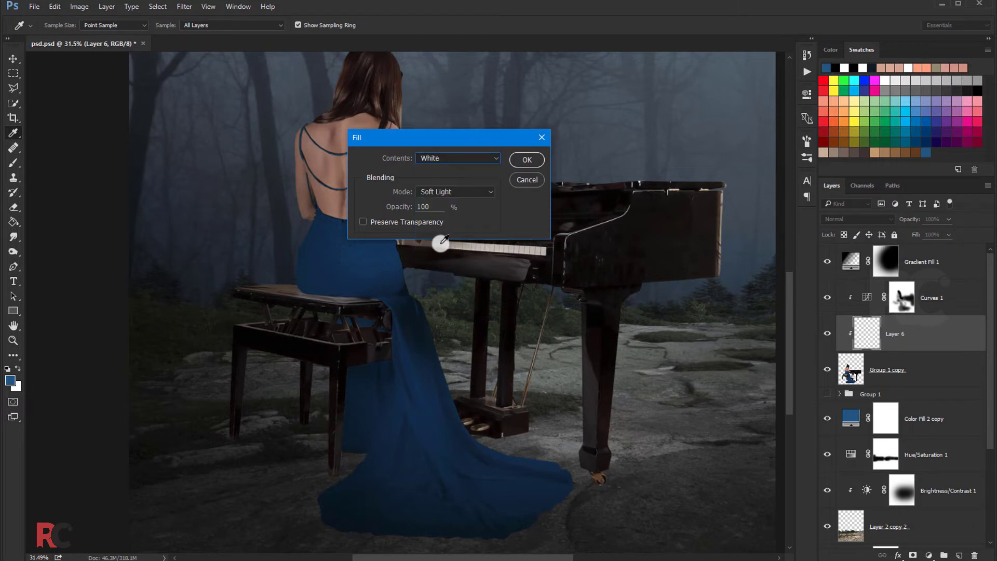
{"action": "left_click", "coordinate": [431, 158]}
{"action": "left_click", "coordinate": [441, 241]}
{"action": "left_click", "coordinate": [439, 192]}
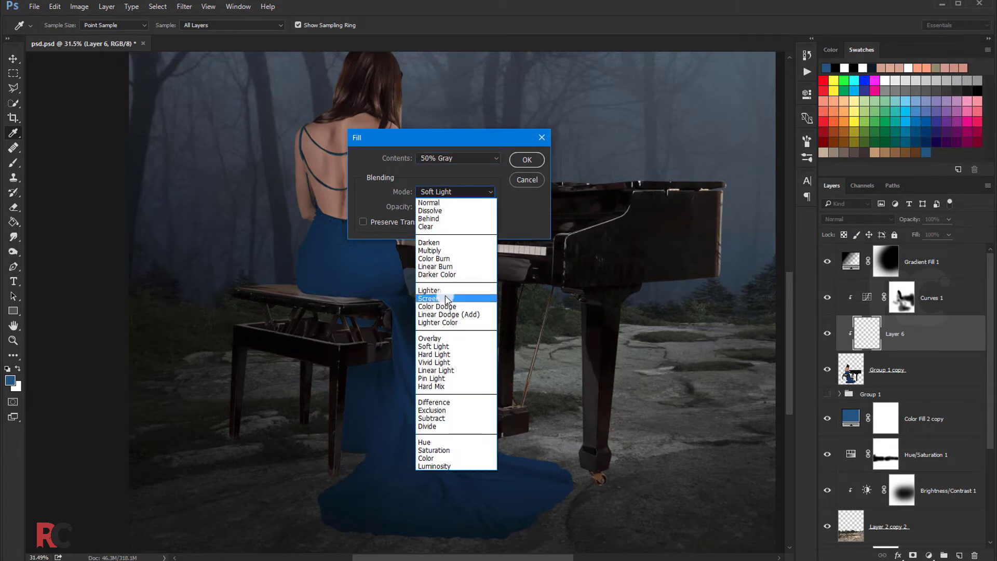
{"action": "left_click", "coordinate": [436, 347]}
Step: Set the gray Layer 6 blending mode to Overlay
{"action": "left_click", "coordinate": [526, 160]}
{"action": "key", "text": "v"}
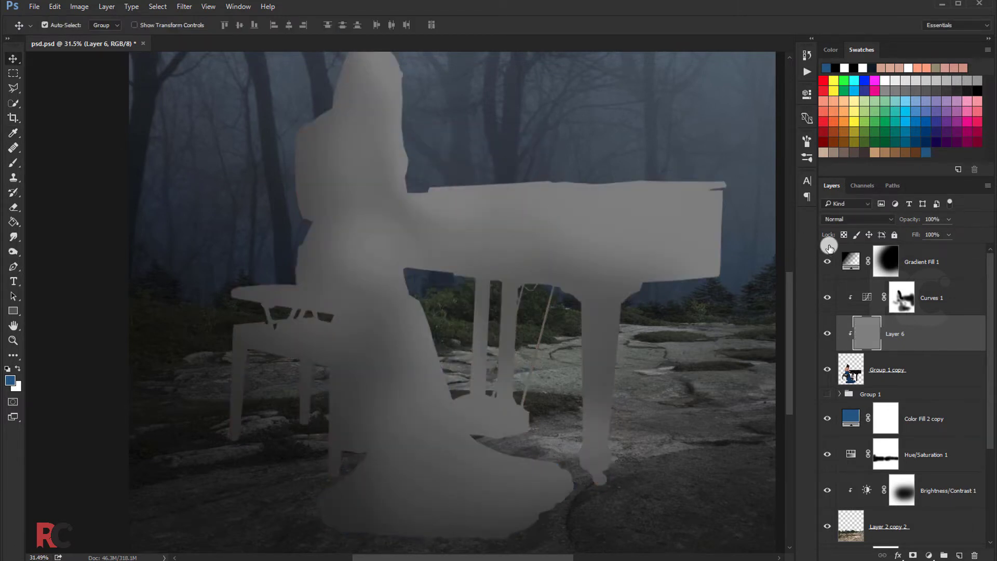
{"action": "left_click", "coordinate": [833, 219]}
{"action": "left_click", "coordinate": [833, 329]}
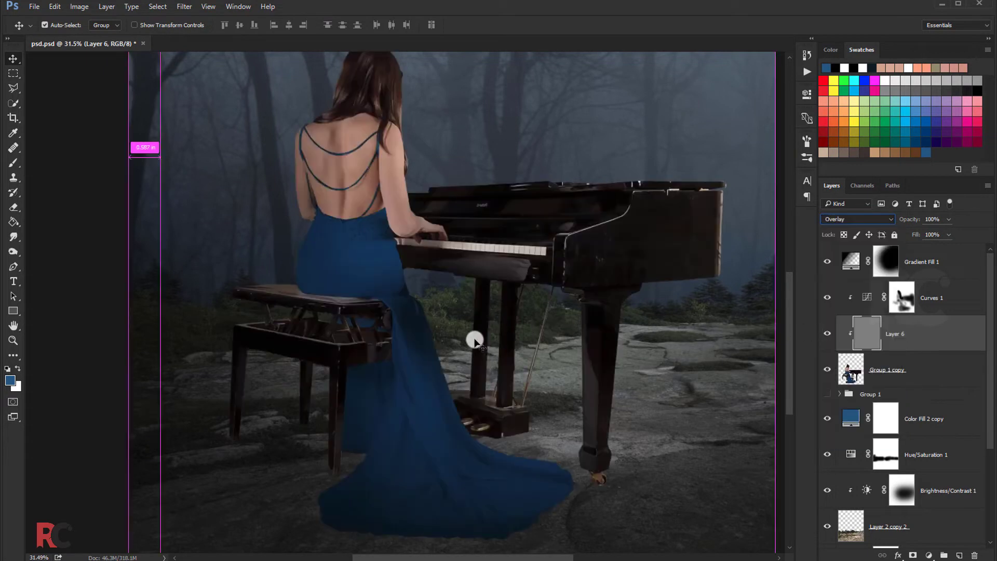
{"action": "scroll", "coordinate": [391, 307], "scroll_direction": "up", "scroll_amount": 1}
{"action": "scroll", "coordinate": [391, 308], "scroll_direction": "up", "scroll_amount": 2}
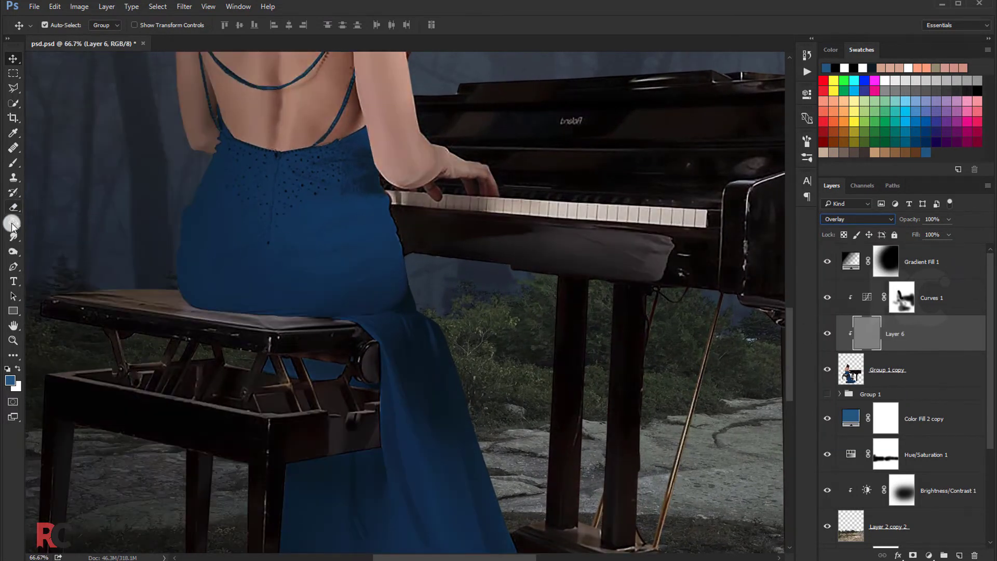
Step: Dodge highlights along the dress edge, lower folds and train, comparing with Layer 6 hidden
{"action": "left_click", "coordinate": [13, 242]}
{"action": "left_click", "coordinate": [16, 251]}
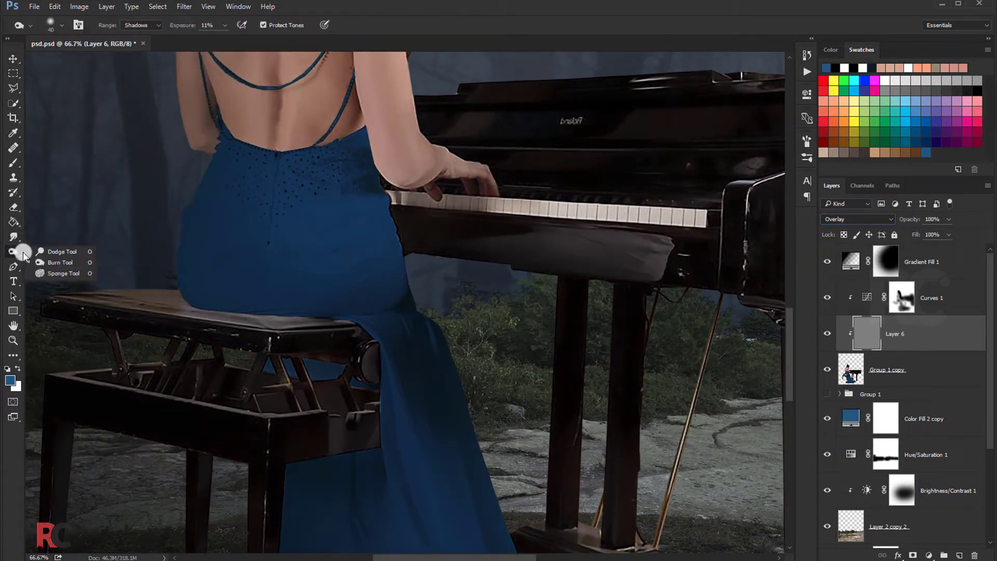
{"action": "mouse_move", "coordinate": [366, 248]}
{"action": "left_mouse_down"}
{"action": "mouse_move", "coordinate": [309, 279]}
{"action": "mouse_move", "coordinate": [370, 236]}
{"action": "left_mouse_up"}
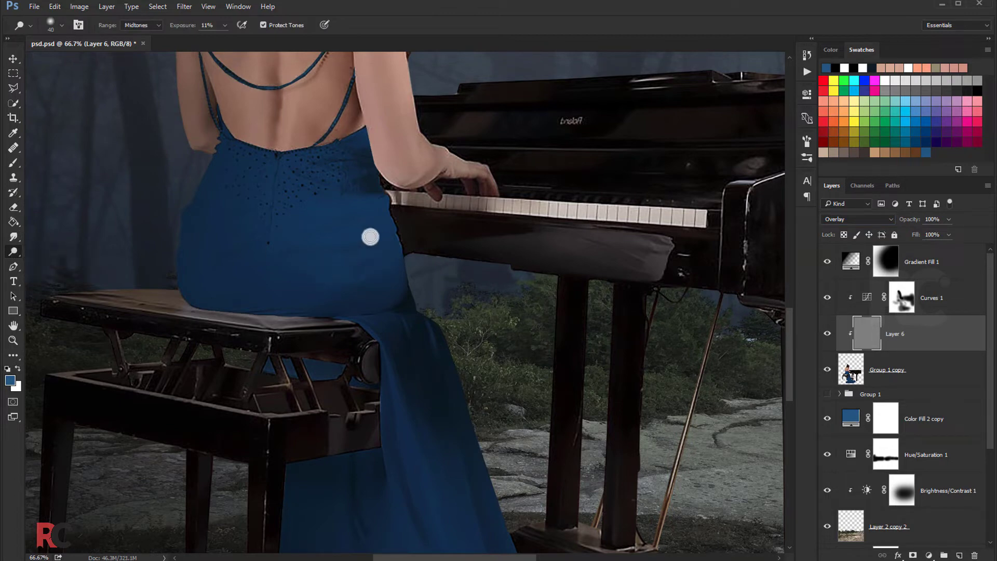
{"action": "left_click_drag", "start_coordinate": [421, 284], "coordinate": [368, 346]}
{"action": "left_click_drag", "start_coordinate": [413, 469], "coordinate": [383, 302]}
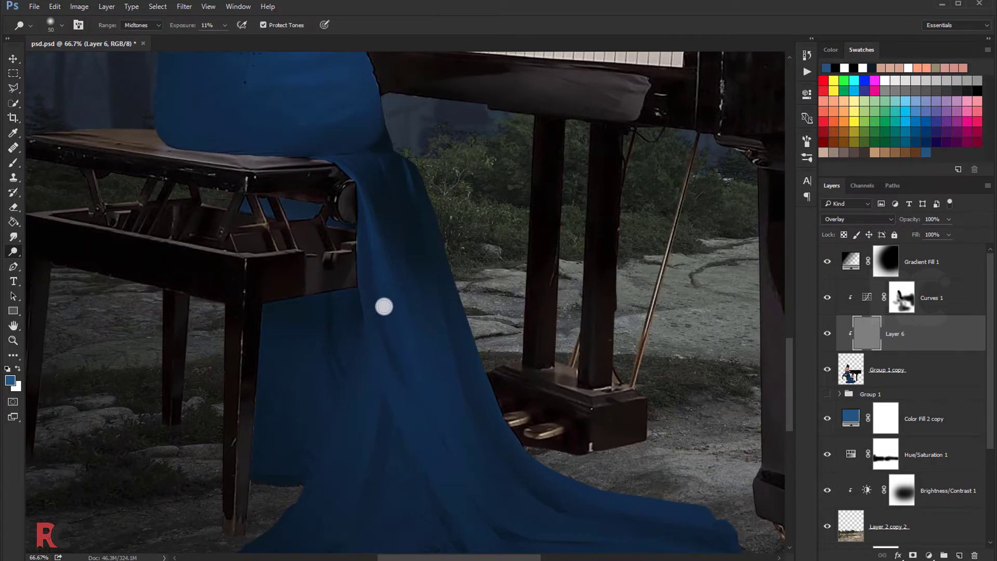
{"action": "key", "text": "bracketright"}
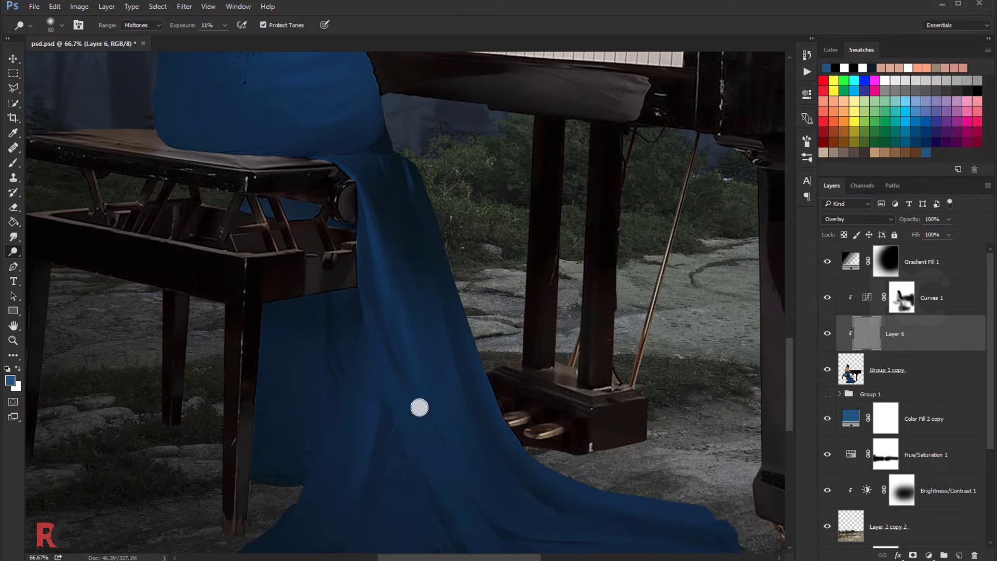
{"action": "left_click_drag", "start_coordinate": [485, 516], "coordinate": [361, 267]}
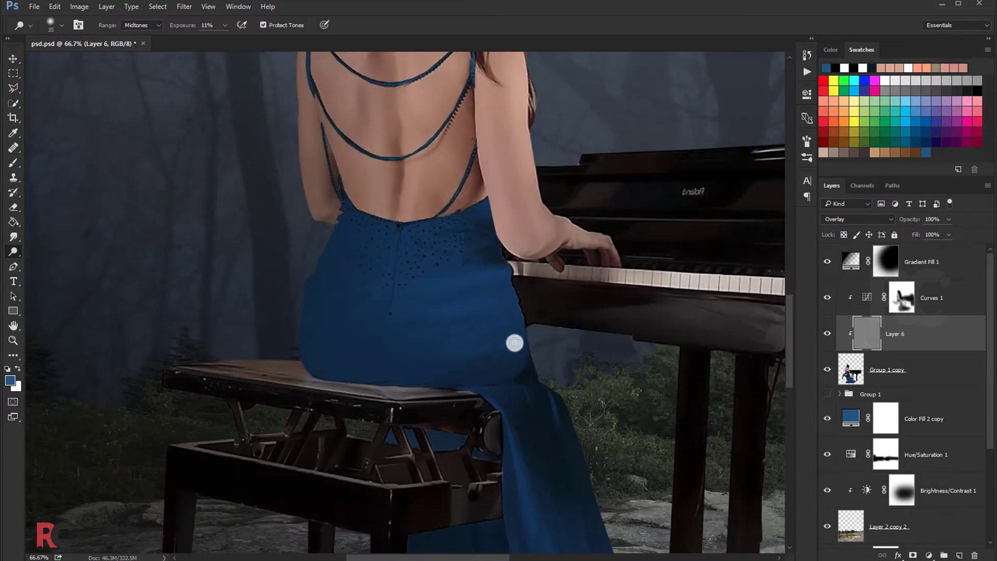
{"action": "scroll", "coordinate": [486, 274], "scroll_direction": "down", "scroll_amount": 5}
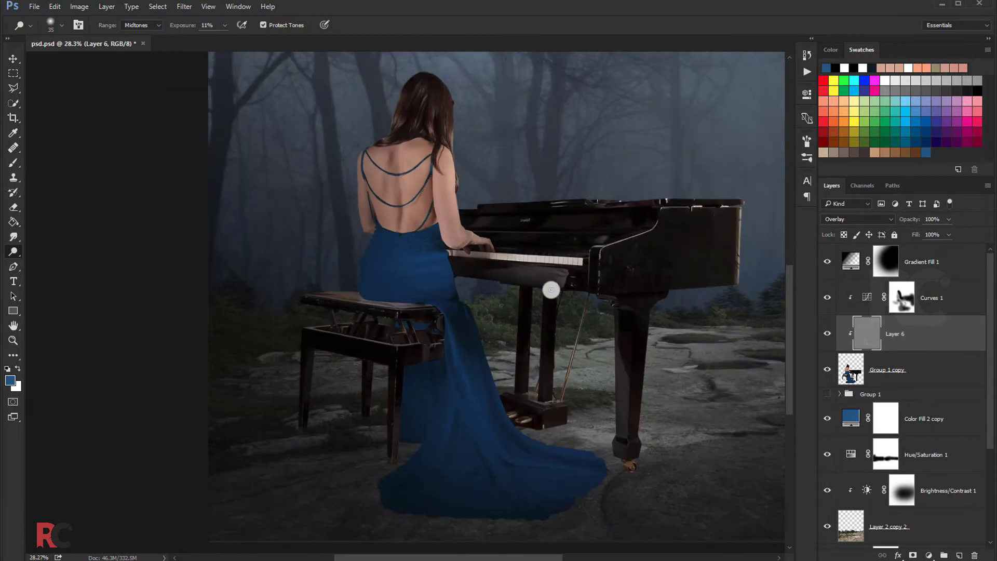
{"action": "left_click", "coordinate": [828, 337]}
{"action": "left_click", "coordinate": [828, 337]}
{"action": "left_click", "coordinate": [828, 338]}
{"action": "left_click", "coordinate": [828, 338]}
Step: Switch to the Burn tool at 250 px with default colours and compare Layer 6
{"action": "right_click", "coordinate": [20, 248]}
{"action": "left_click", "coordinate": [51, 264]}
{"action": "scroll", "coordinate": [481, 418], "scroll_direction": "up", "scroll_amount": 1}
{"action": "scroll", "coordinate": [459, 416], "scroll_direction": "up", "scroll_amount": 1}
{"action": "key", "text": "bracketleft"}
{"action": "key", "text": "bracketleft"}
{"action": "key", "text": "bracketleft"}
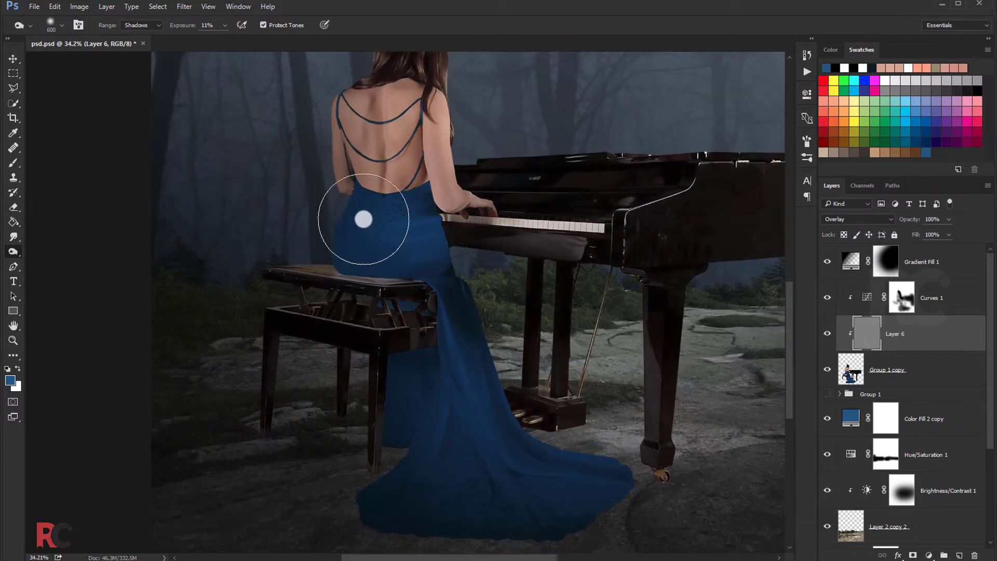
{"action": "key", "text": "bracketleft"}
{"action": "key", "text": "bracketleft"}
{"action": "key", "text": "bracketleft"}
{"action": "key", "text": "bracketleft"}
{"action": "key", "text": "bracketleft"}
{"action": "key", "text": "d"}
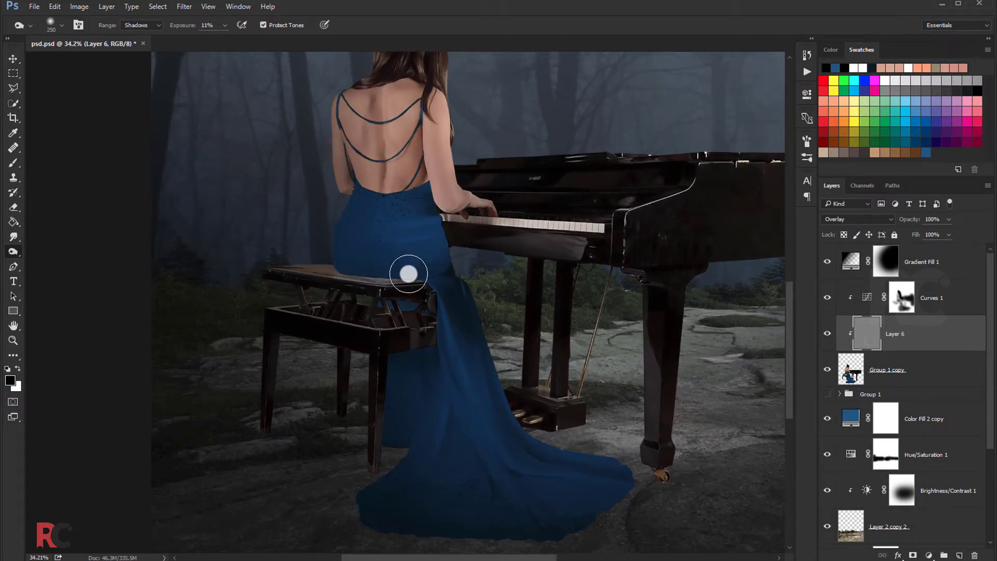
{"action": "scroll", "coordinate": [392, 234], "scroll_direction": "up", "scroll_amount": 5}
{"action": "scroll", "coordinate": [409, 240], "scroll_direction": "up", "scroll_amount": 2}
{"action": "left_click", "coordinate": [828, 334]}
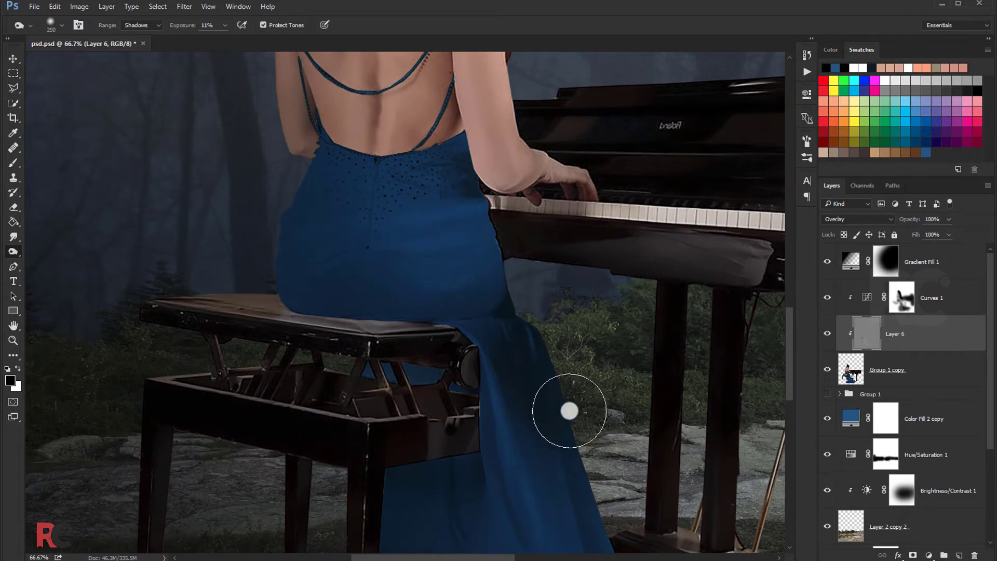
{"action": "scroll", "coordinate": [405, 325], "scroll_direction": "down", "scroll_amount": 1}
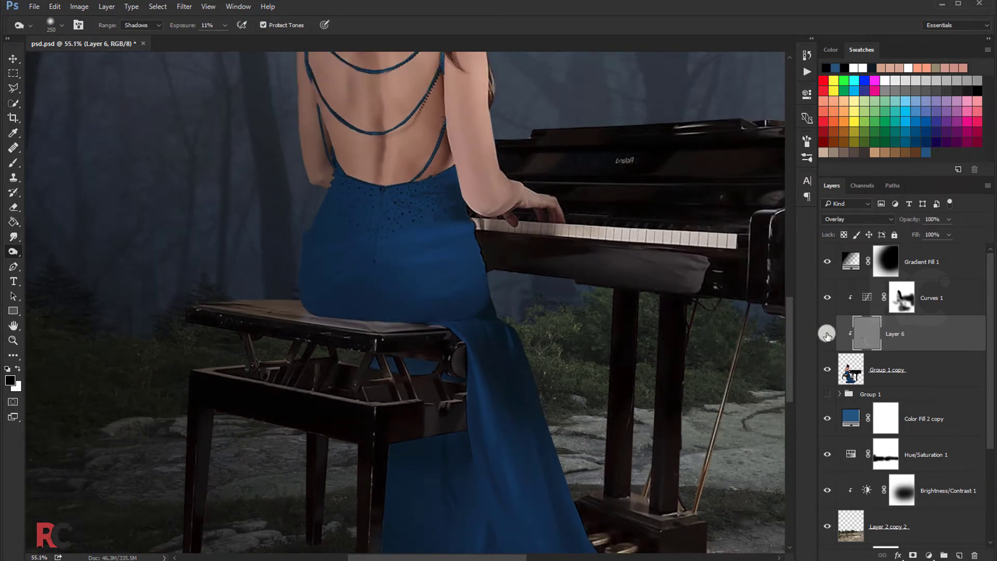
{"action": "scroll", "coordinate": [327, 325], "scroll_direction": "down", "scroll_amount": 2}
Step: Dodge soft highlights onto the woman's back and shoulders with a 50 px brush, then compare
{"action": "right_click", "coordinate": [13, 251]}
{"action": "left_click", "coordinate": [47, 244]}
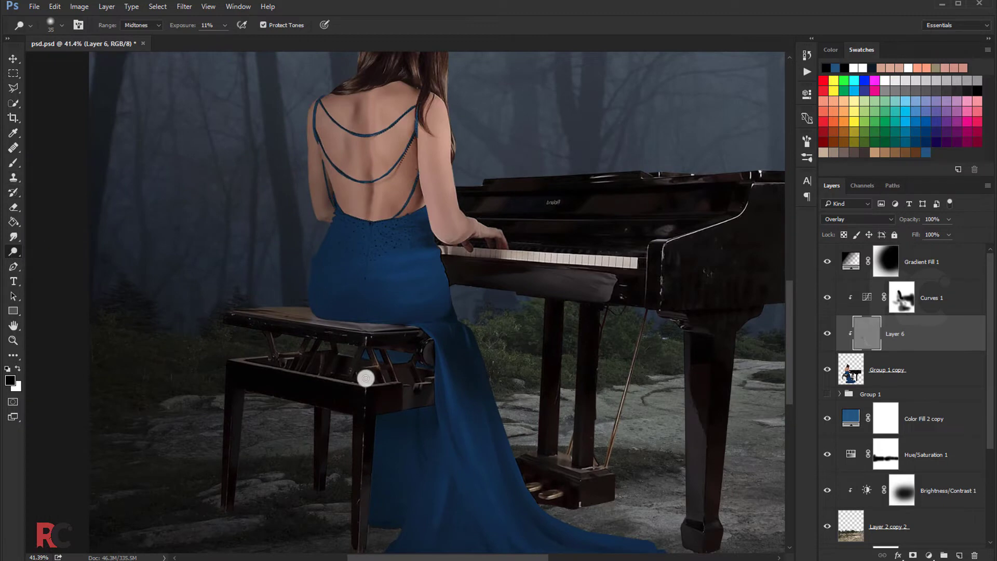
{"action": "left_click_drag", "start_coordinate": [400, 408], "coordinate": [220, 319]}
{"action": "left_click_drag", "start_coordinate": [289, 134], "coordinate": [333, 326]}
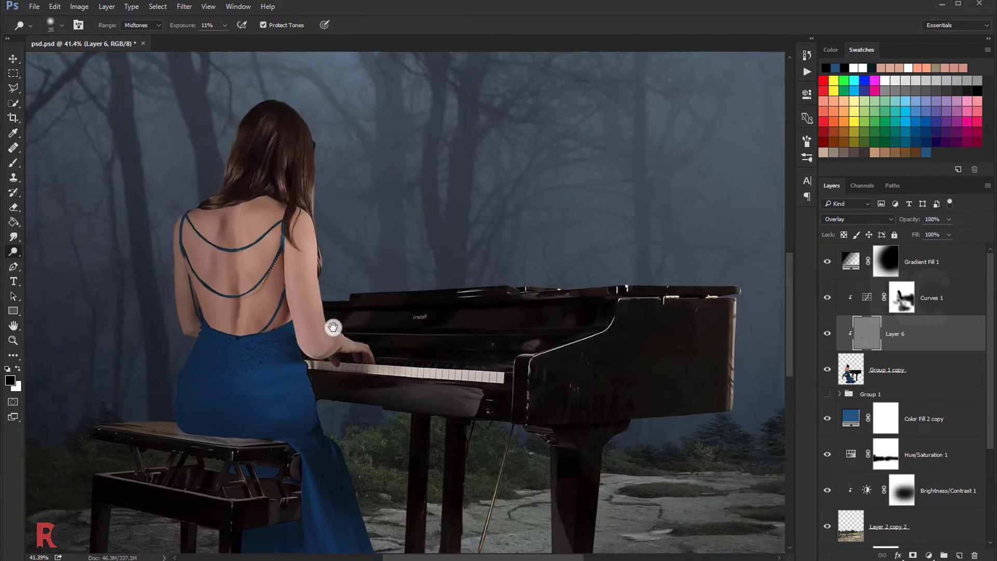
{"action": "scroll", "coordinate": [323, 237], "scroll_direction": "up", "scroll_amount": 4}
{"action": "key", "text": "bracketleft"}
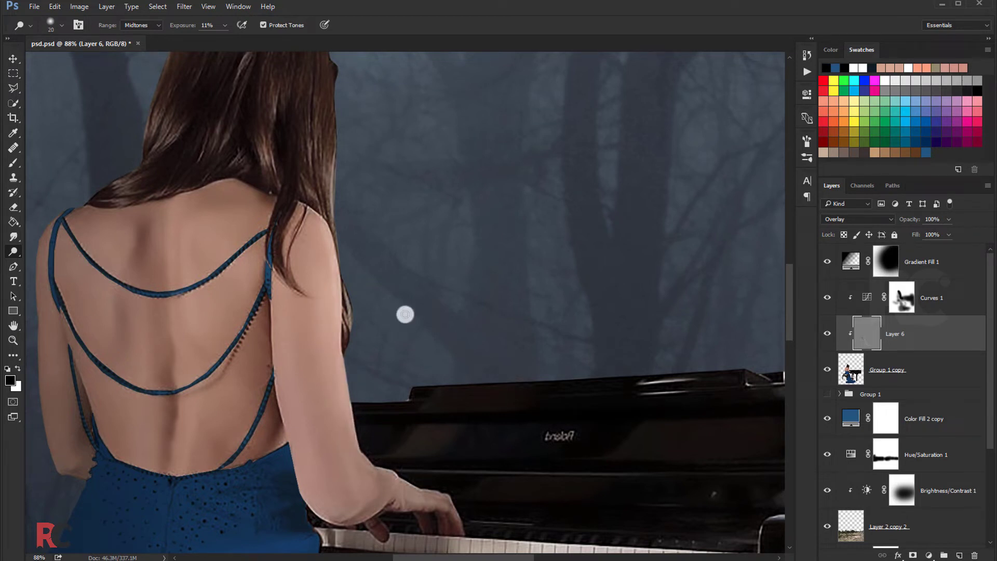
{"action": "key", "text": "bracketright"}
{"action": "key", "text": "bracketright"}
{"action": "key", "text": "bracketright"}
{"action": "key", "text": "bracketleft"}
{"action": "key", "text": "bracketleft"}
{"action": "scroll", "coordinate": [320, 311], "scroll_direction": "down", "scroll_amount": 3}
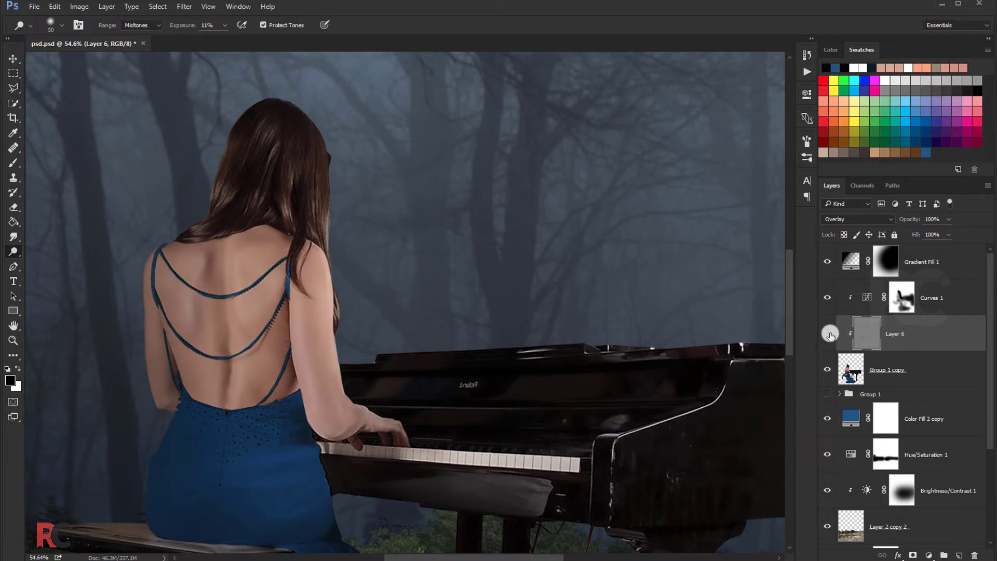
{"action": "left_click", "coordinate": [828, 334]}
{"action": "scroll", "coordinate": [385, 268], "scroll_direction": "down", "scroll_amount": 2}
{"action": "scroll", "coordinate": [385, 267], "scroll_direction": "down", "scroll_amount": 2}
{"action": "scroll", "coordinate": [385, 267], "scroll_direction": "down", "scroll_amount": 2}
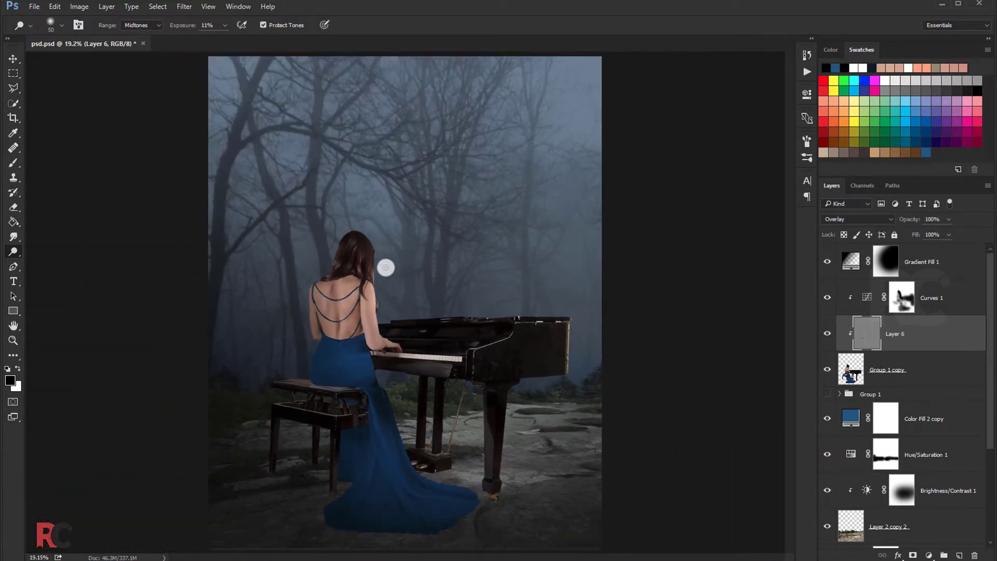
Step: Save the composite with Gradient Fill 1 selected
{"action": "scroll", "coordinate": [386, 267], "scroll_direction": "down", "scroll_amount": 1}
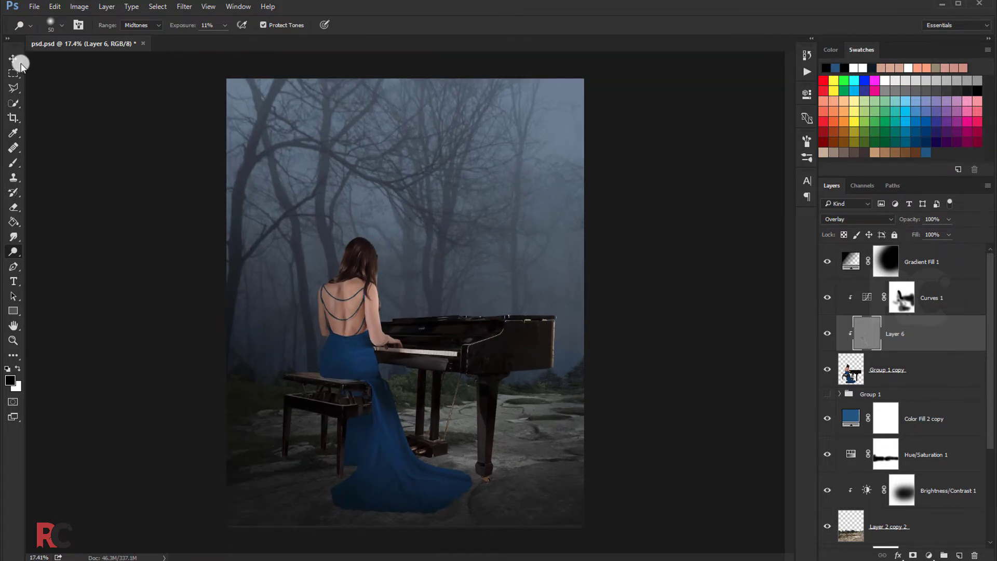
{"action": "left_click", "coordinate": [13, 59]}
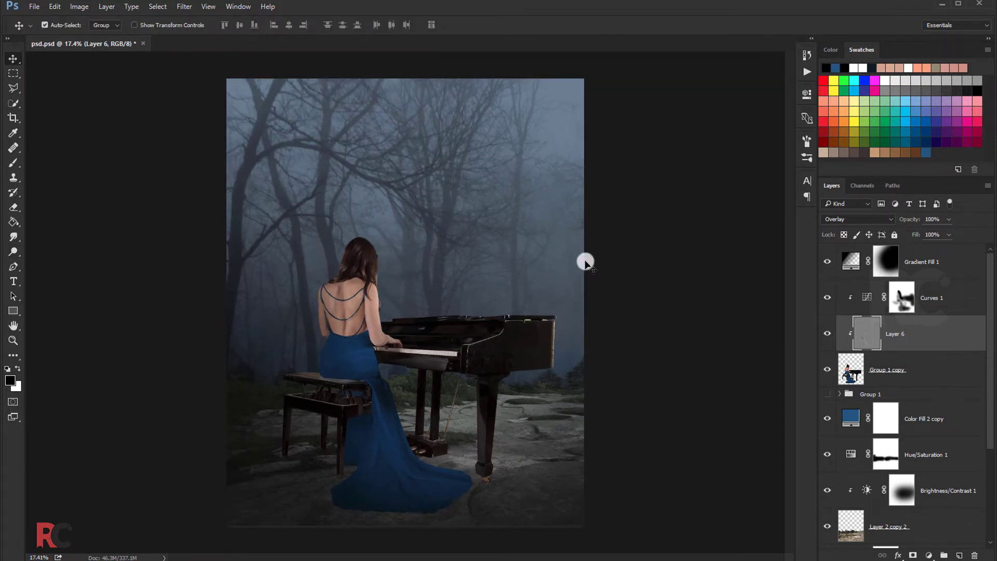
{"action": "left_click", "coordinate": [925, 264]}
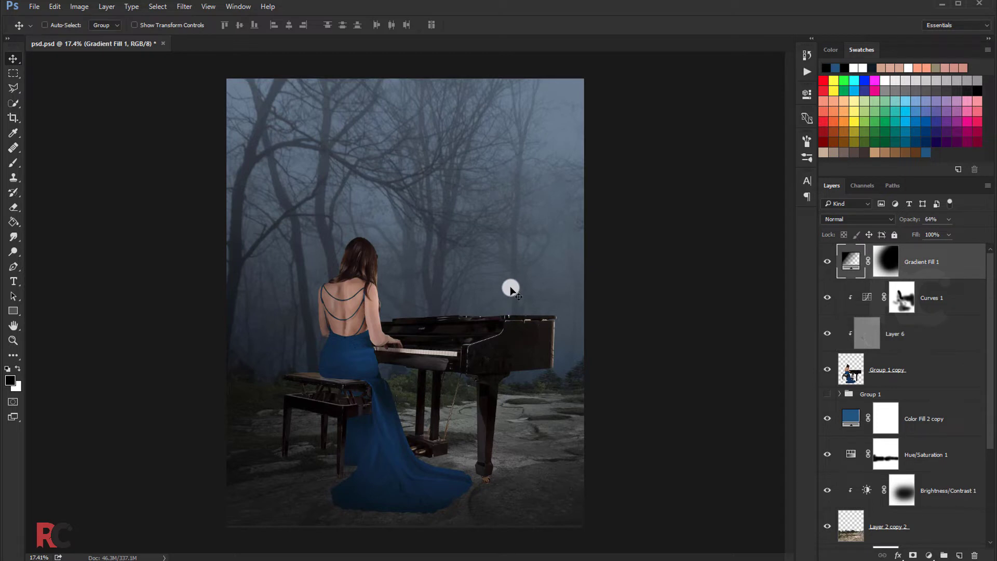
{"action": "key", "text": "ctrl+s"}
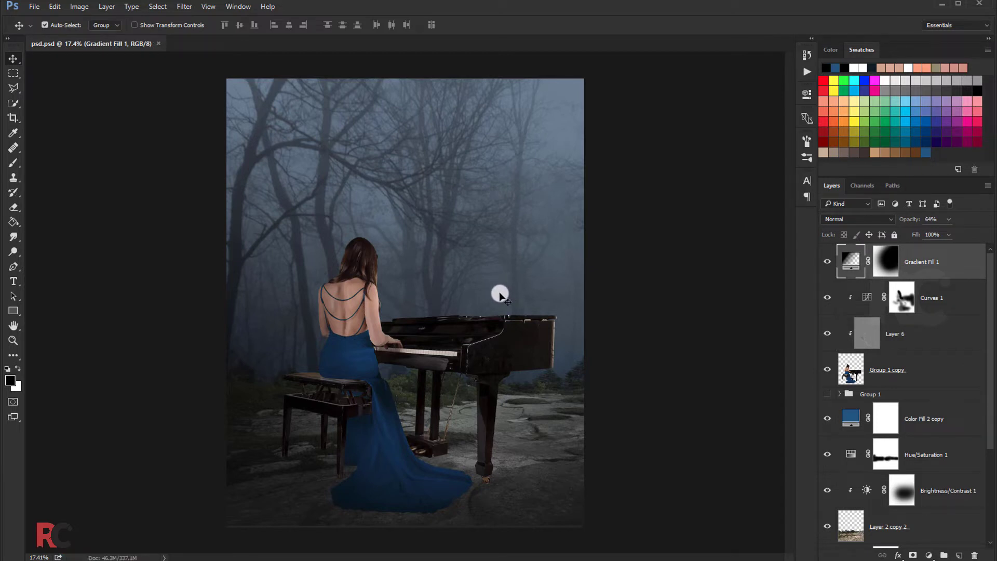
Step: Add a new empty Layer 7 above Group 1 for painting
{"action": "left_click", "coordinate": [908, 395]}
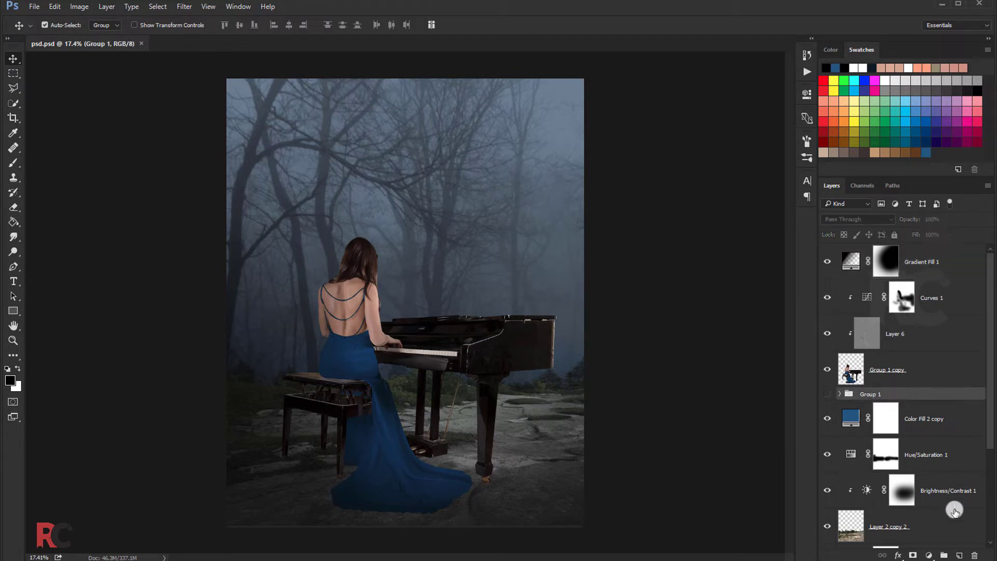
{"action": "left_click", "coordinate": [961, 557]}
{"action": "left_click", "coordinate": [13, 162]}
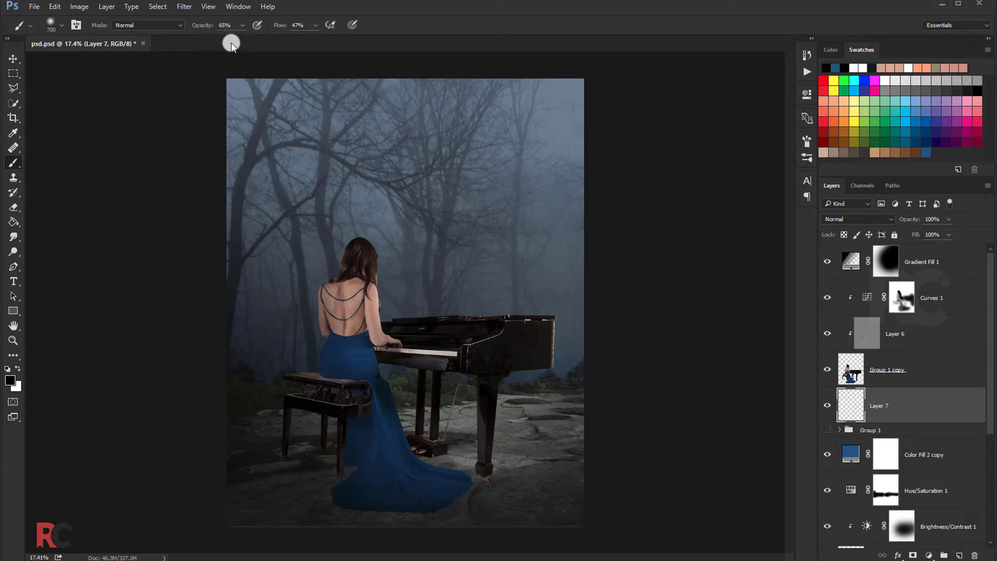
Step: At 75% brush flow, paint black shadow beside the bench leg and around the dress hem
{"action": "left_click", "coordinate": [315, 25]}
{"action": "left_click_drag", "start_coordinate": [325, 38], "coordinate": [330, 39]}
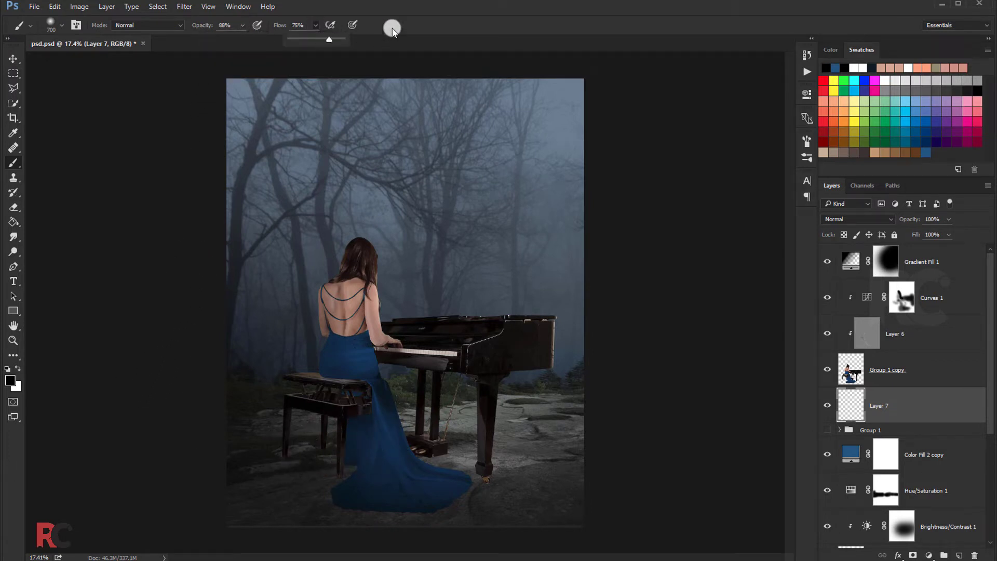
{"action": "key", "text": "bracketleft"}
{"action": "key", "text": "bracketleft"}
{"action": "key", "text": "bracketleft"}
{"action": "key", "text": "bracketleft"}
{"action": "key", "text": "bracketleft"}
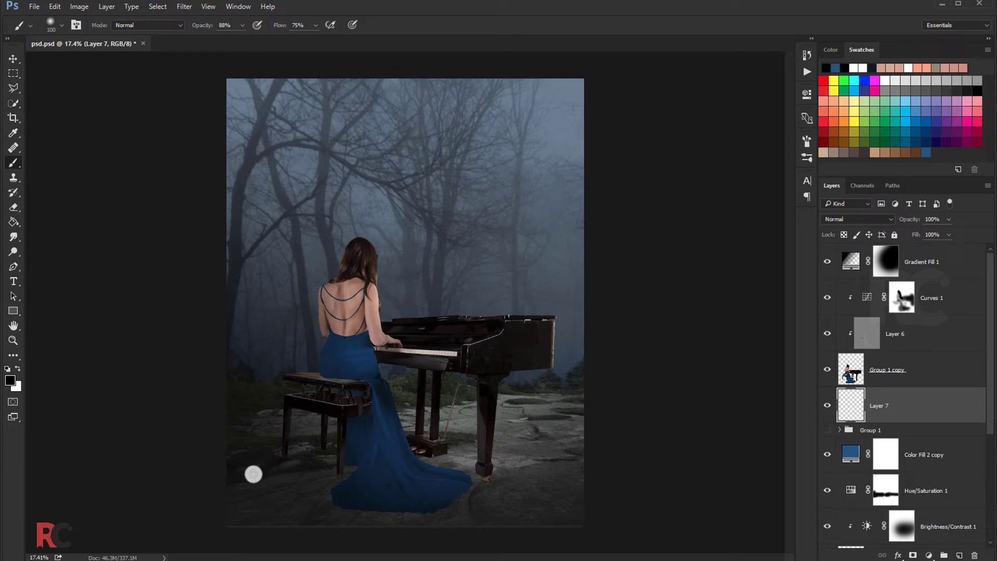
{"action": "left_click_drag", "start_coordinate": [251, 473], "coordinate": [312, 463]}
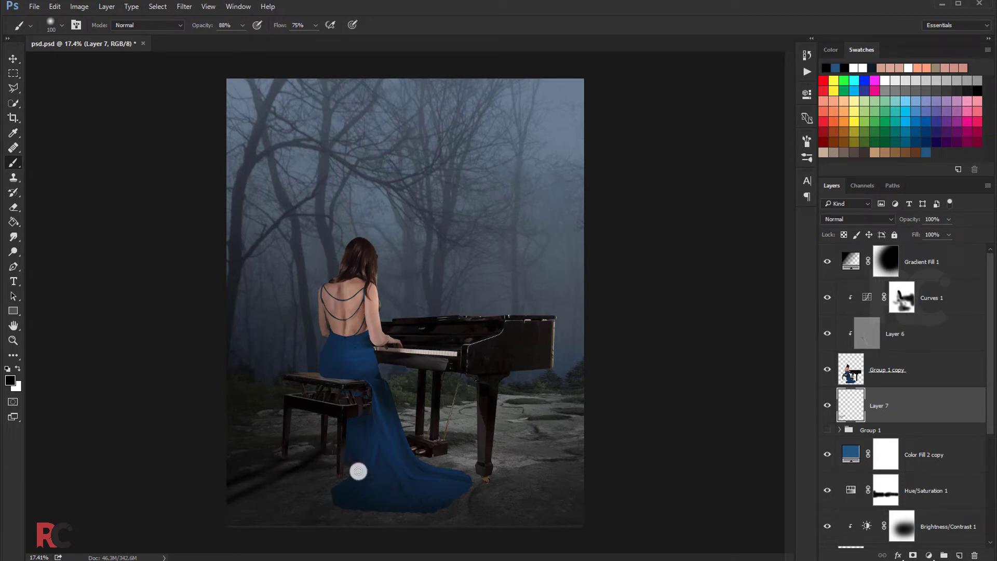
{"action": "key", "text": "ctrl+z"}
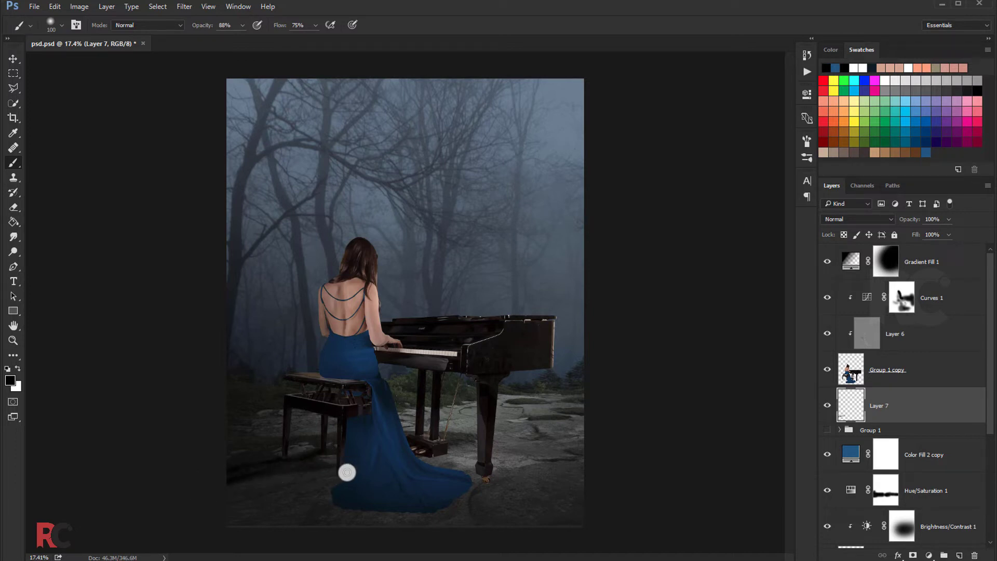
{"action": "left_click_drag", "start_coordinate": [348, 472], "coordinate": [259, 501]}
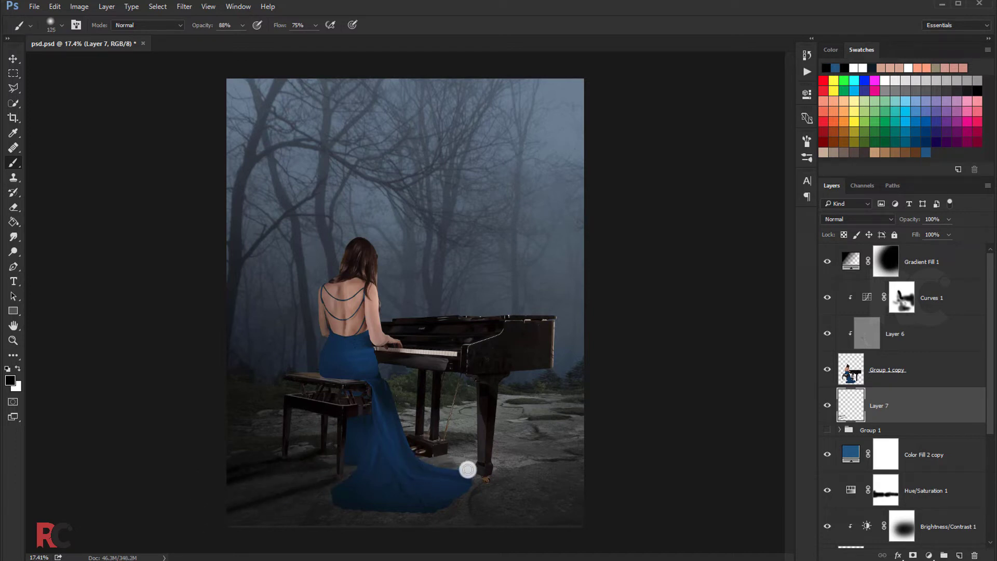
{"action": "scroll", "coordinate": [480, 477], "scroll_direction": "down", "scroll_amount": 1}
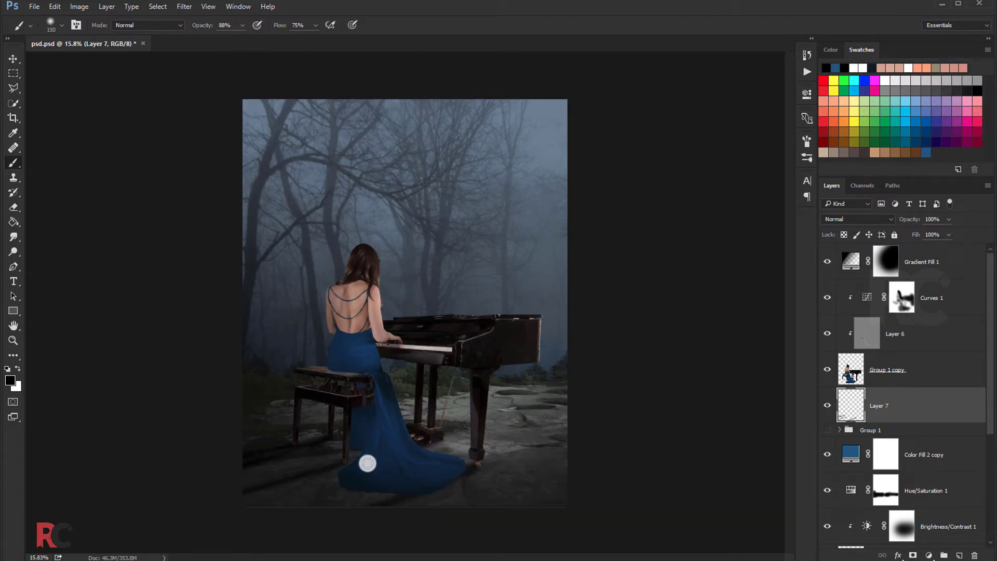
{"action": "key", "text": "bracketright"}
{"action": "key", "text": "bracketright"}
{"action": "key", "text": "bracketright"}
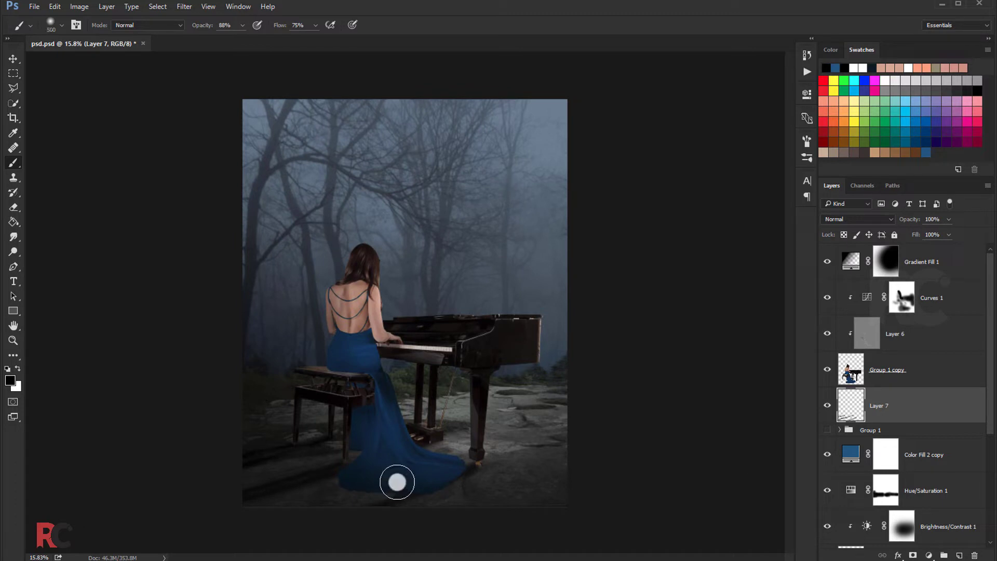
{"action": "mouse_move", "coordinate": [404, 426]}
{"action": "left_mouse_down"}
{"action": "mouse_move", "coordinate": [345, 451]}
{"action": "mouse_move", "coordinate": [251, 468]}
{"action": "left_mouse_up"}
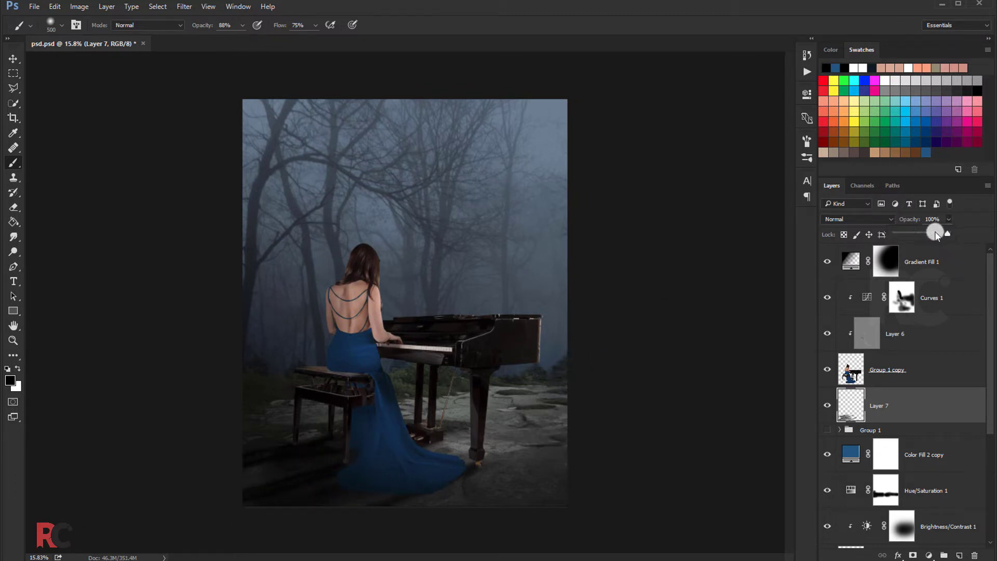
Step: Set Layer 7 opacity to 42% and hide it to compare the shadow
{"action": "left_click_drag", "start_coordinate": [934, 232], "coordinate": [931, 234]}
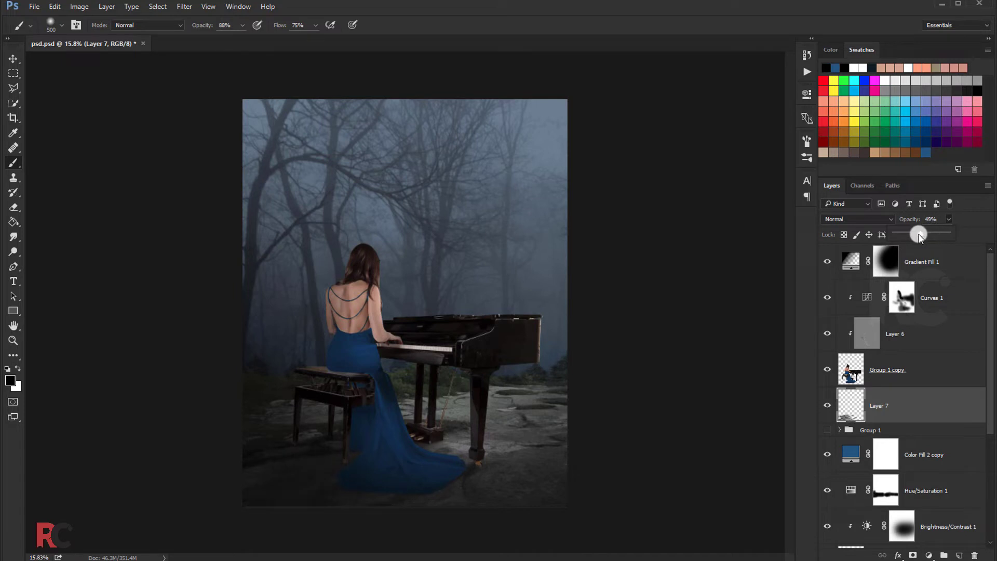
{"action": "left_click", "coordinate": [826, 406]}
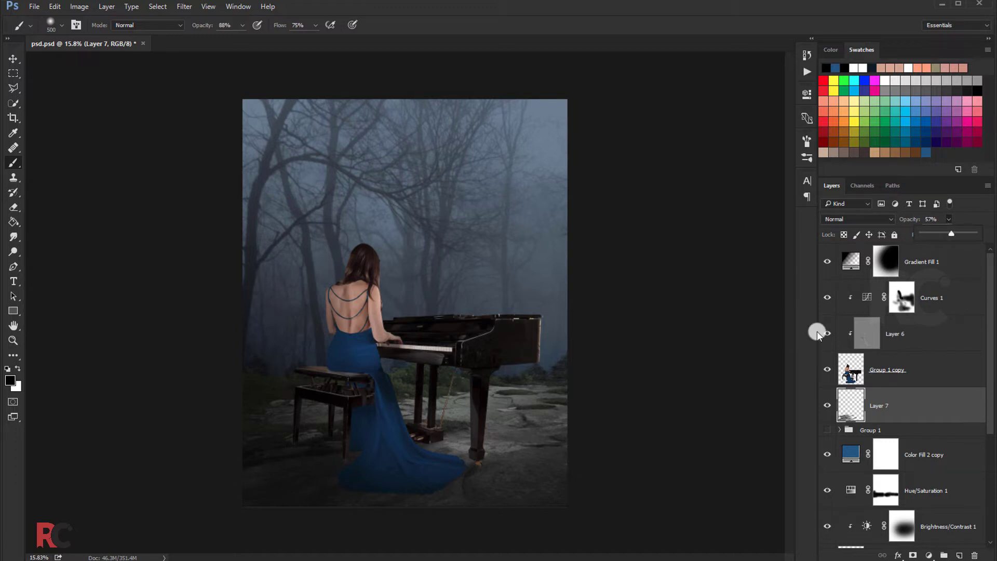
{"action": "left_click_drag", "start_coordinate": [961, 233], "coordinate": [966, 233]}
{"action": "left_click", "coordinate": [945, 234]}
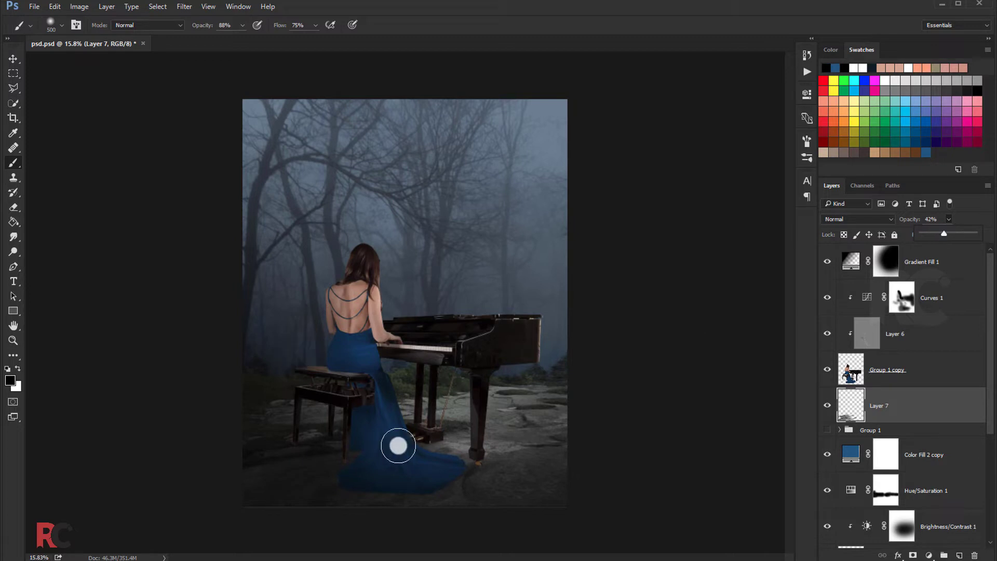
{"action": "key", "text": "bracketright"}
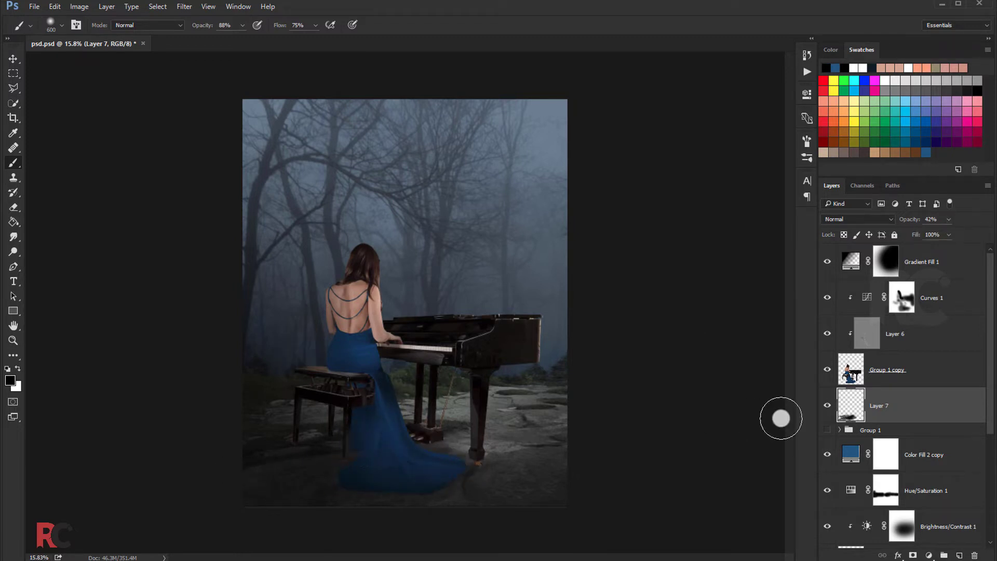
{"action": "left_click", "coordinate": [826, 406]}
Step: Show Layer 7 again, add Layer 8, and paint shadow under the bench with a 500 px brush
{"action": "left_click", "coordinate": [959, 555]}
{"action": "key", "text": "bracketleft"}
{"action": "key", "text": "bracketleft"}
{"action": "key", "text": "bracketleft"}
{"action": "scroll", "coordinate": [430, 483], "scroll_direction": "up", "scroll_amount": 2, "text": "alt"}
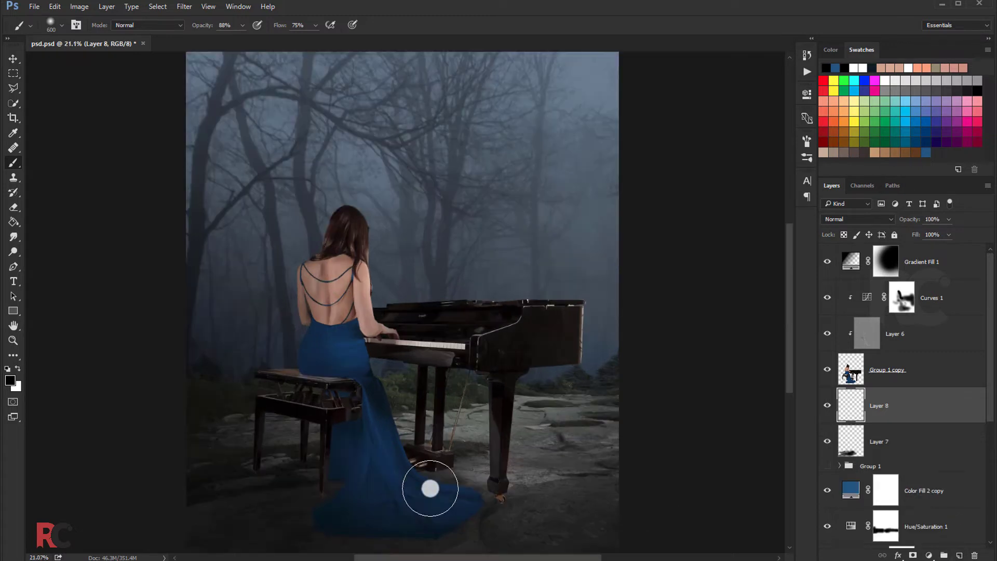
{"action": "left_click_drag", "start_coordinate": [391, 503], "coordinate": [482, 410]}
{"action": "key", "text": "bracketright"}
{"action": "key", "text": "bracketright"}
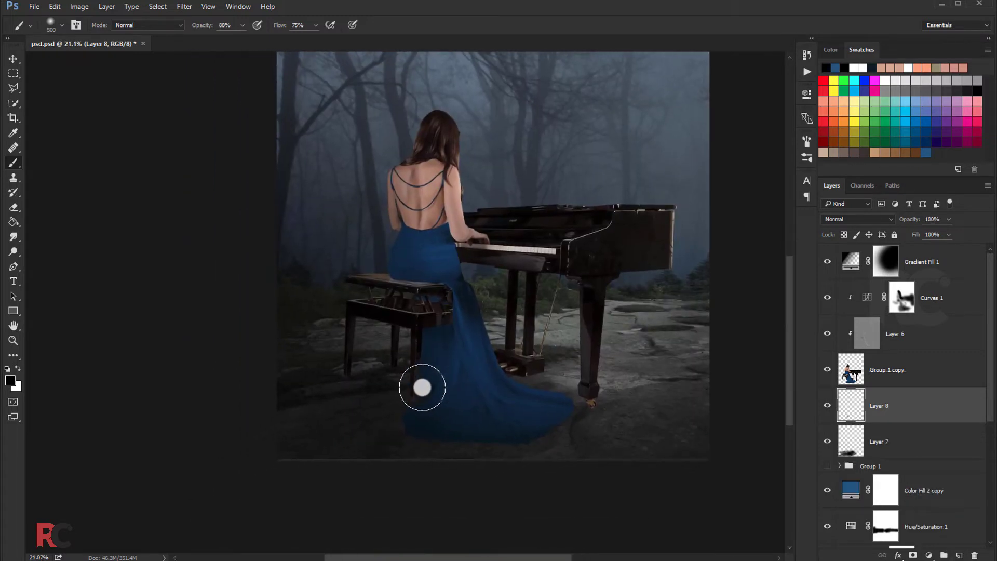
{"action": "mouse_move", "coordinate": [399, 383]}
{"action": "left_mouse_down"}
{"action": "mouse_move", "coordinate": [354, 381]}
{"action": "mouse_move", "coordinate": [438, 396]}
{"action": "mouse_move", "coordinate": [461, 412]}
{"action": "mouse_move", "coordinate": [511, 379]}
{"action": "mouse_move", "coordinate": [470, 423]}
{"action": "mouse_move", "coordinate": [416, 412]}
{"action": "mouse_move", "coordinate": [399, 381]}
{"action": "mouse_move", "coordinate": [438, 388]}
{"action": "mouse_move", "coordinate": [345, 381]}
{"action": "mouse_move", "coordinate": [394, 390]}
{"action": "left_mouse_up"}
Step: Paint shadow along the dress hem at 125 px and set Layer 8 opacity to 65%
{"action": "key", "text": "bracketleft"}
{"action": "key", "text": "bracketleft"}
{"action": "key", "text": "bracketleft"}
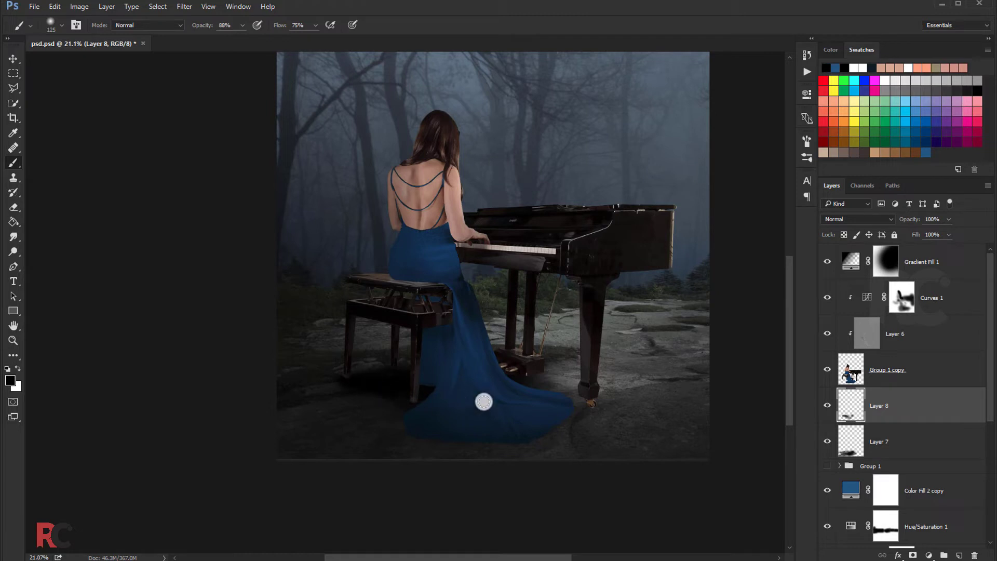
{"action": "mouse_move", "coordinate": [580, 409]}
{"action": "left_mouse_down"}
{"action": "mouse_move", "coordinate": [536, 403]}
{"action": "mouse_move", "coordinate": [514, 421]}
{"action": "mouse_move", "coordinate": [551, 418]}
{"action": "mouse_move", "coordinate": [480, 441]}
{"action": "left_mouse_up"}
{"action": "key", "text": "bracketright"}
{"action": "key", "text": "bracketright"}
{"action": "key", "text": "bracketright"}
{"action": "key", "text": "bracketright"}
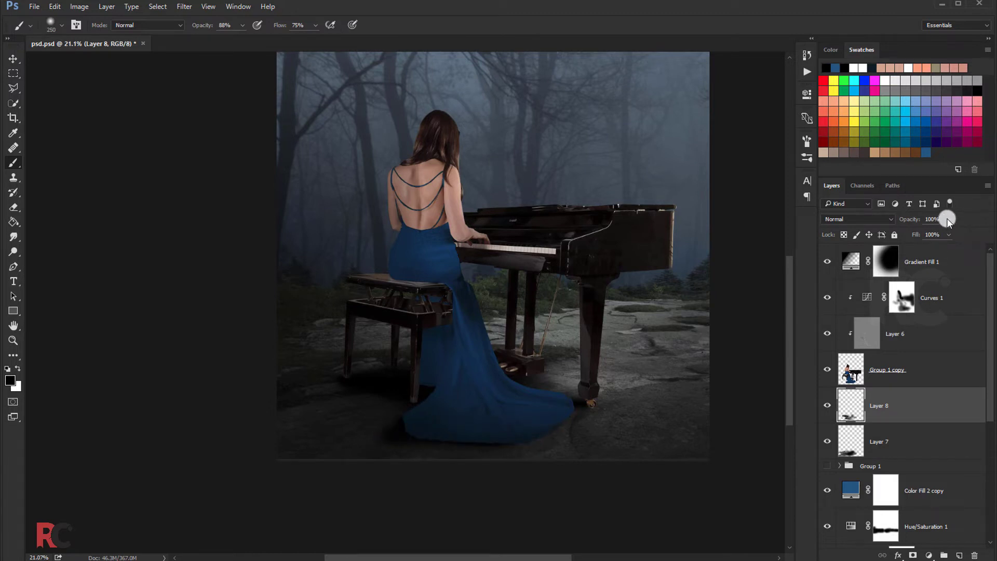
{"action": "left_click_drag", "start_coordinate": [948, 219], "coordinate": [930, 232]}
{"action": "key", "text": "e"}
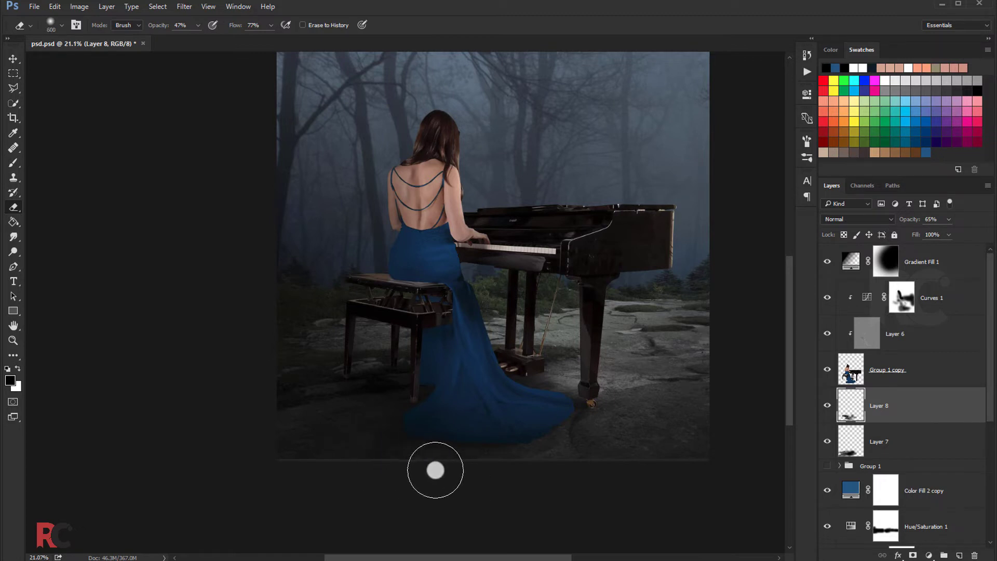
{"action": "left_click", "coordinate": [11, 59]}
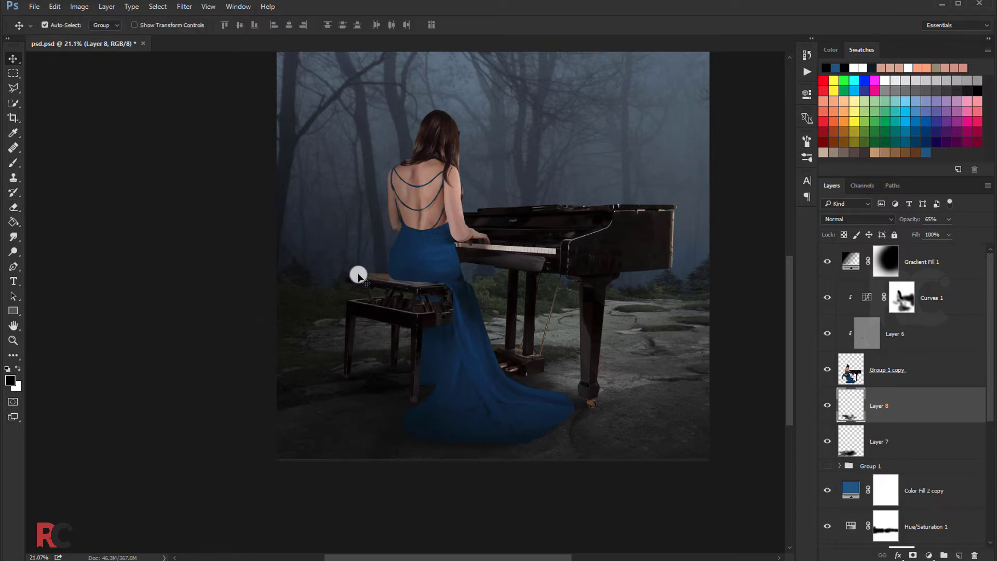
Step: Fit the image in view, raise Gradient Fill 1 opacity to 89%, and save with Ctrl+S
{"action": "key", "text": "ctrl+0"}
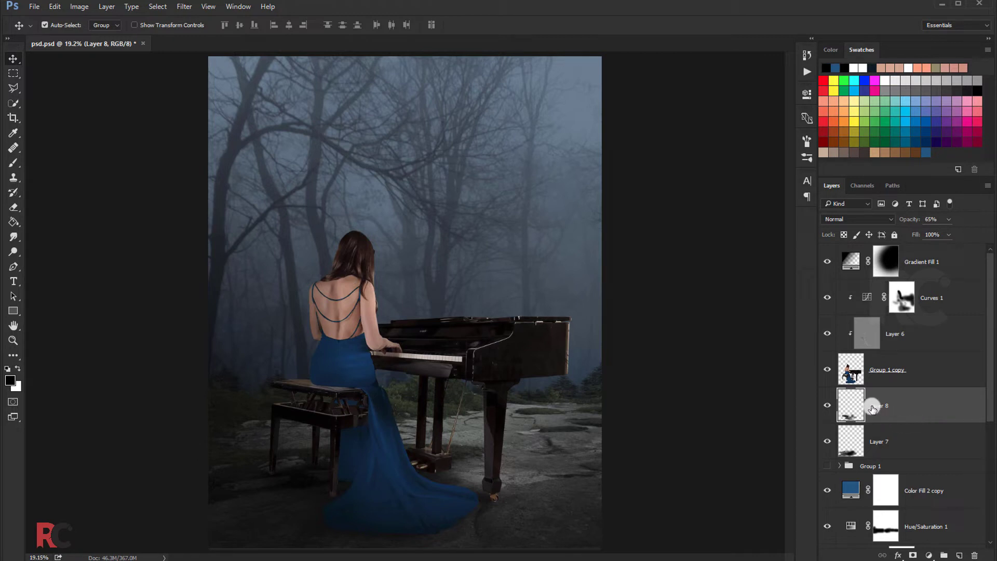
{"action": "left_click", "coordinate": [908, 374]}
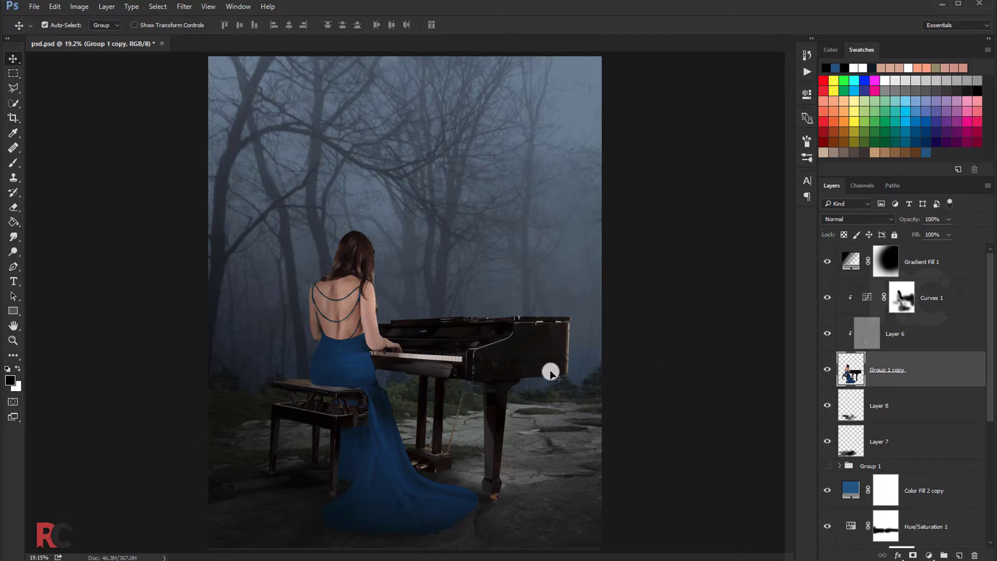
{"action": "left_click", "coordinate": [853, 264]}
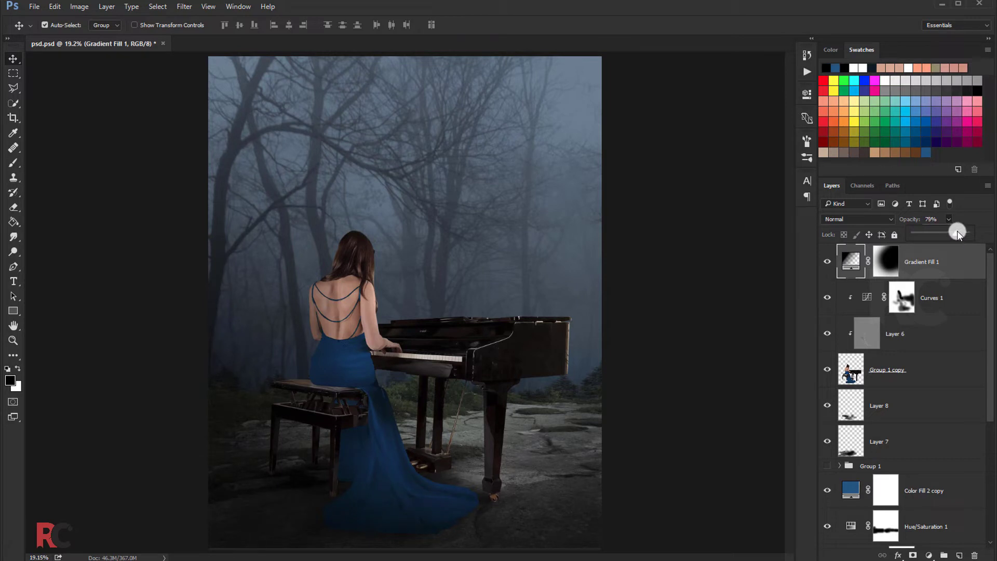
{"action": "left_click_drag", "start_coordinate": [957, 230], "coordinate": [961, 232]}
{"action": "scroll", "coordinate": [481, 343], "scroll_direction": "down", "scroll_amount": 1}
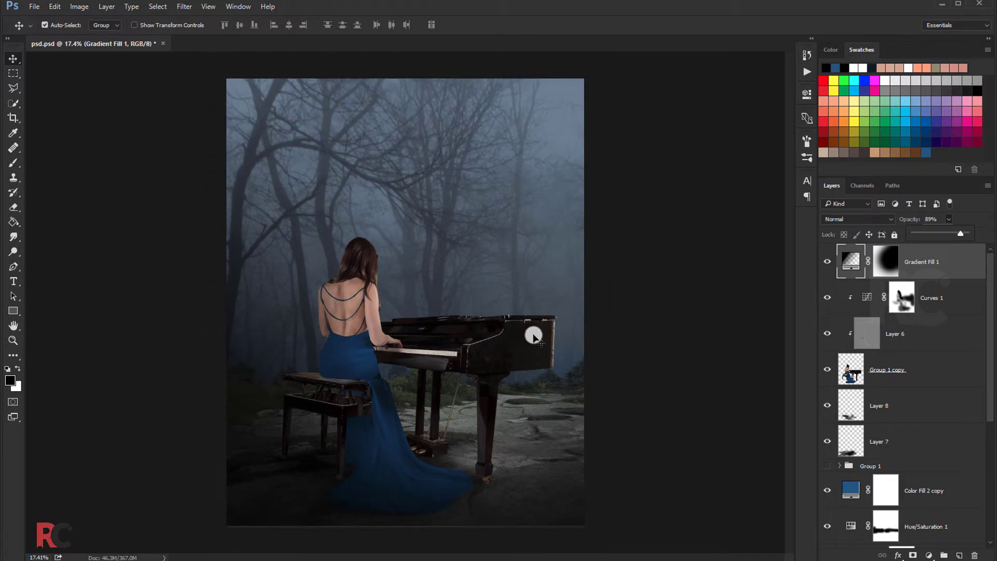
{"action": "left_click", "coordinate": [623, 262]}
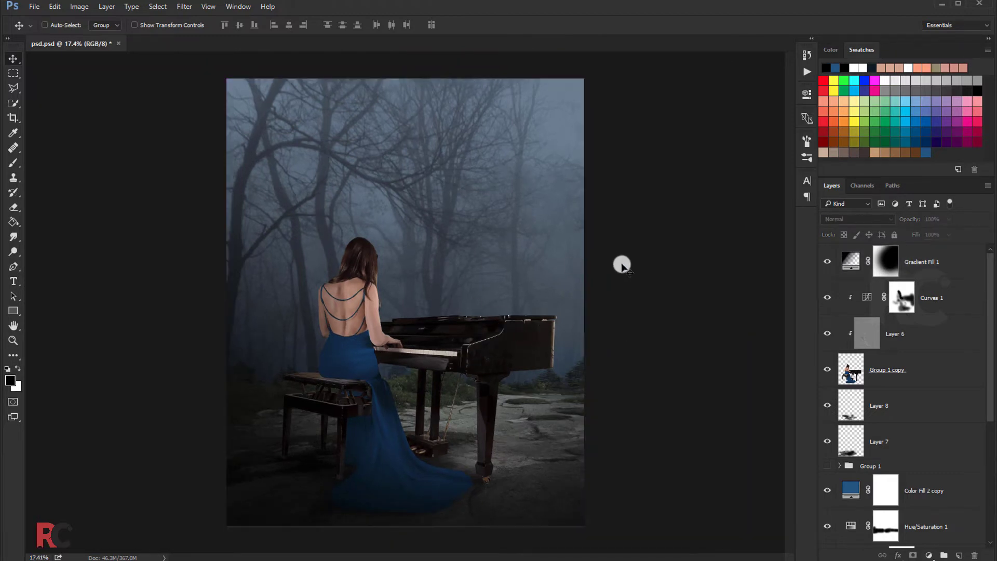
{"action": "left_click", "coordinate": [906, 262]}
{"action": "key", "text": "ctrl+s"}
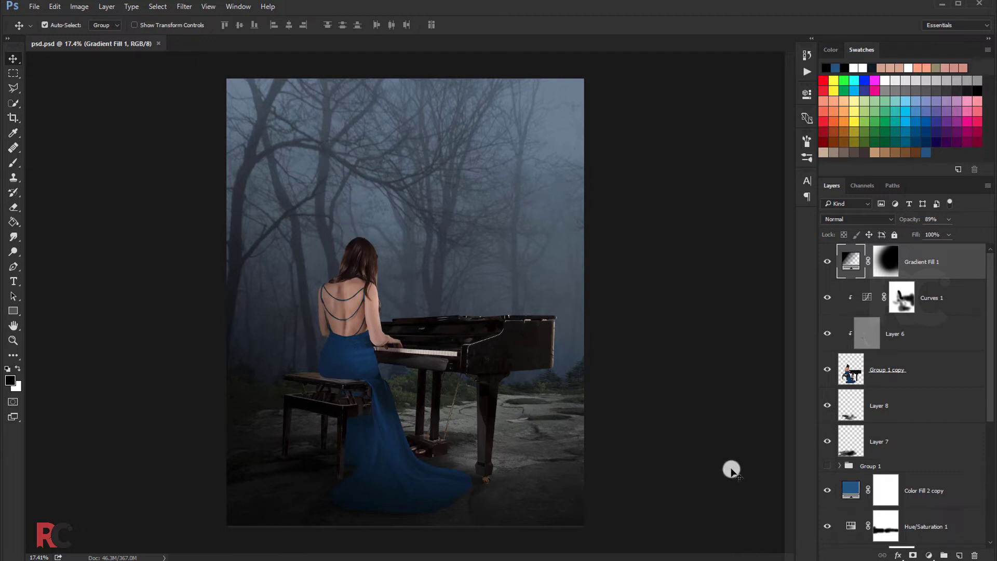
Step: Add a new layer in Screen mode with a blue-grey sampled from the misty sky as foreground colour
{"action": "left_click", "coordinate": [961, 555]}
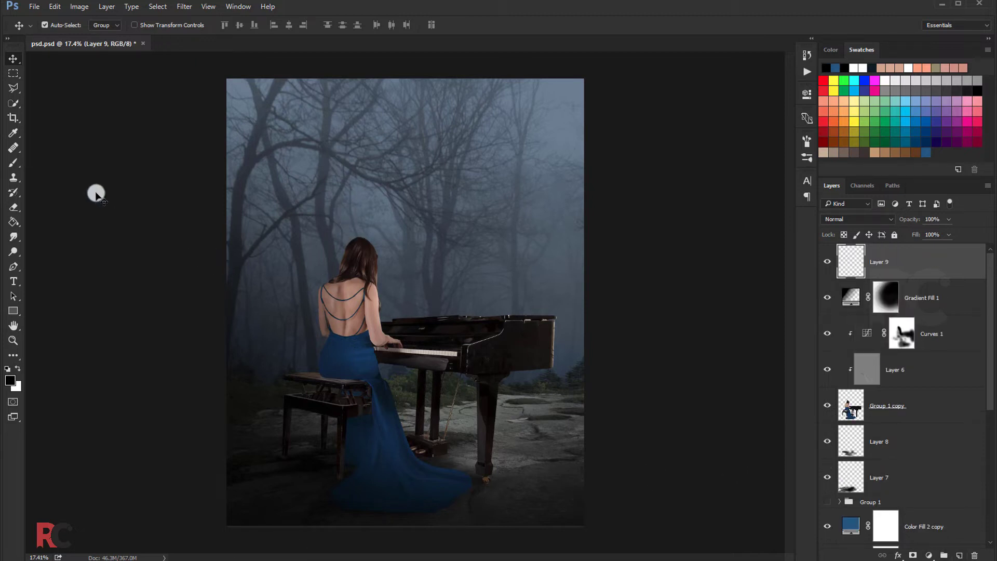
{"action": "left_click", "coordinate": [13, 162]}
{"action": "left_click", "coordinate": [11, 379]}
{"action": "left_click", "coordinate": [571, 135]}
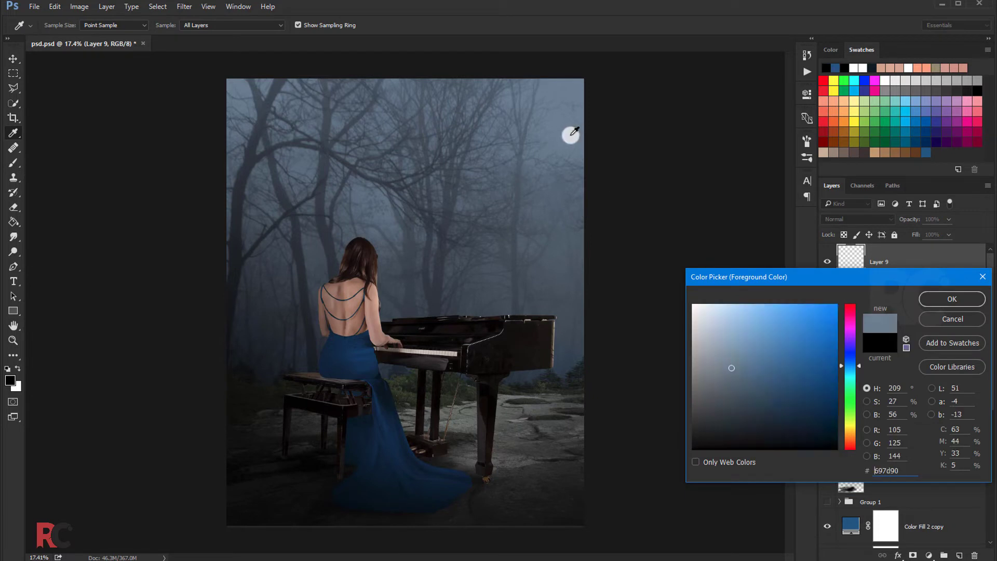
{"action": "left_click", "coordinate": [951, 299]}
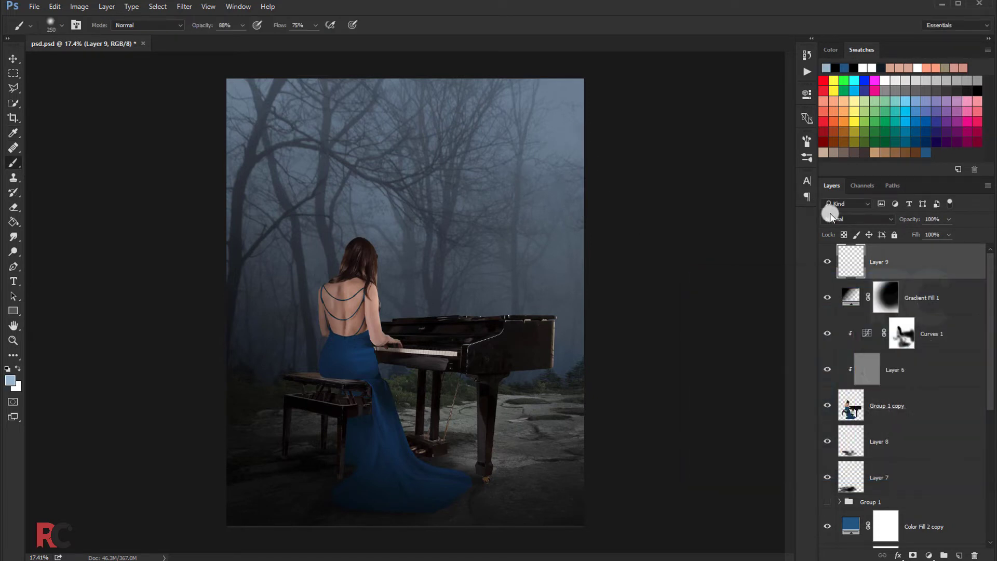
{"action": "left_click", "coordinate": [836, 218]}
{"action": "left_click", "coordinate": [837, 297]}
Step: Paint a large soft glow at the right edge, dim it, and stretch it leftward
{"action": "key", "text": "bracketright"}
{"action": "left_click", "coordinate": [567, 261]}
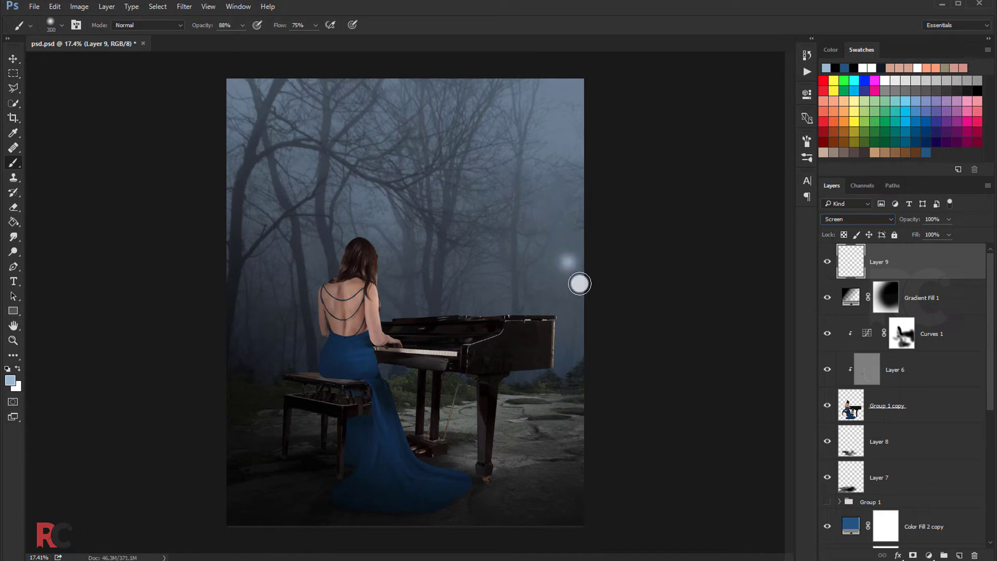
{"action": "key", "text": "bracketright"}
{"action": "key", "text": "bracketright"}
{"action": "key", "text": "bracketright"}
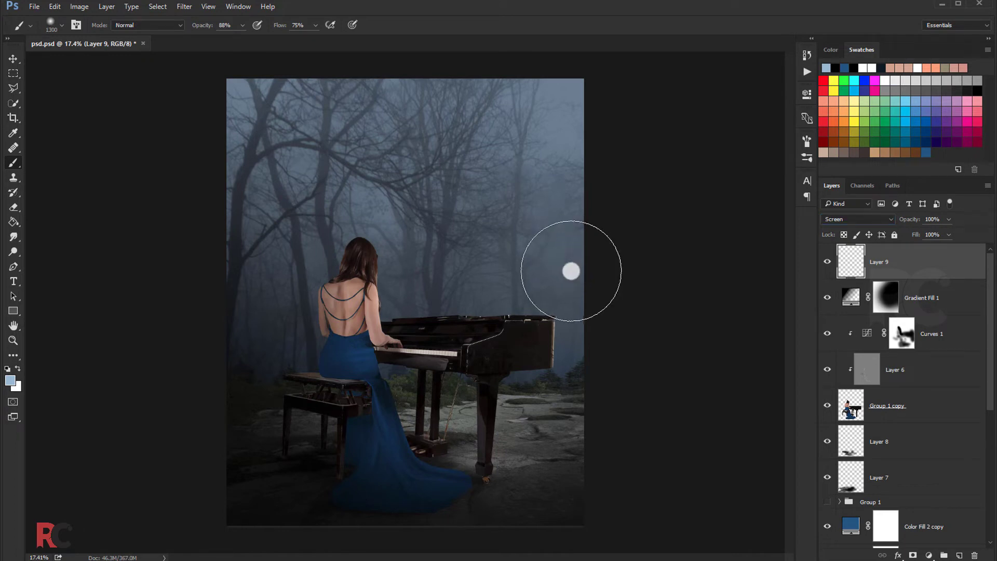
{"action": "key", "text": "bracketright"}
{"action": "key", "text": "bracketright"}
{"action": "key", "text": "bracketright"}
{"action": "key", "text": "bracketright"}
{"action": "key", "text": "bracketright"}
{"action": "key", "text": "bracketright"}
{"action": "key", "text": "bracketright"}
{"action": "left_click", "coordinate": [573, 248]}
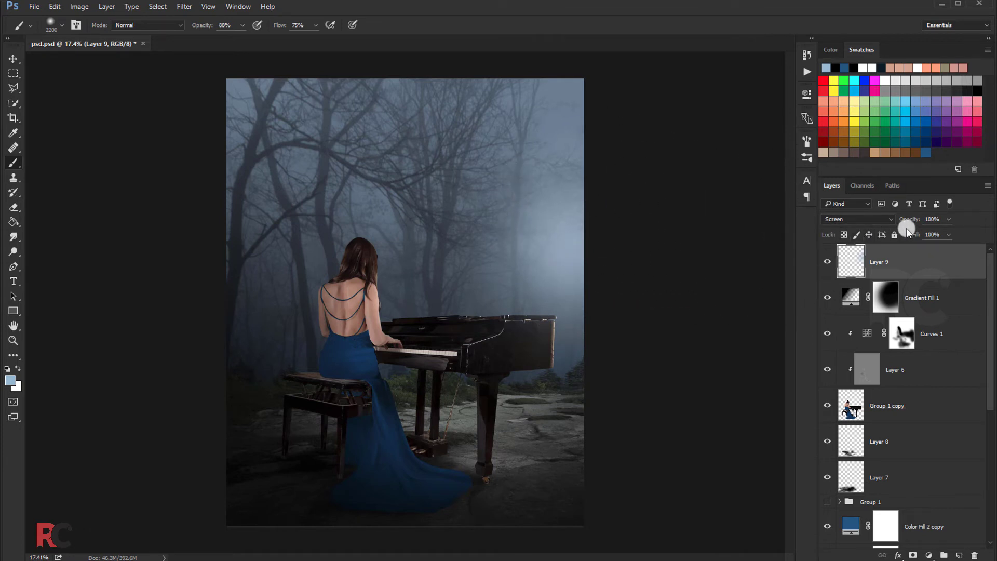
{"action": "left_click_drag", "start_coordinate": [937, 235], "coordinate": [926, 236]}
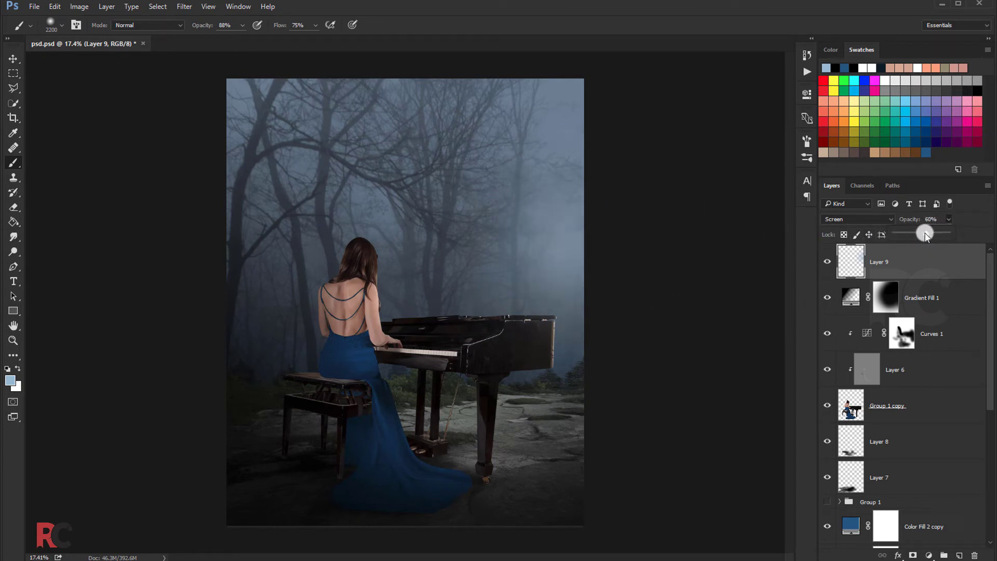
{"action": "key", "text": "ctrl+t"}
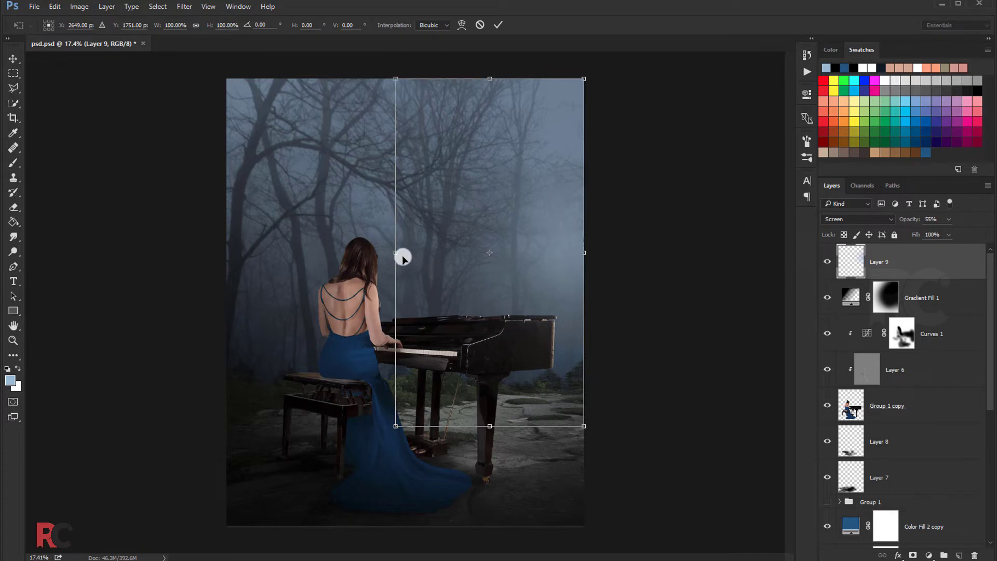
{"action": "left_click_drag", "start_coordinate": [396, 256], "coordinate": [296, 256]}
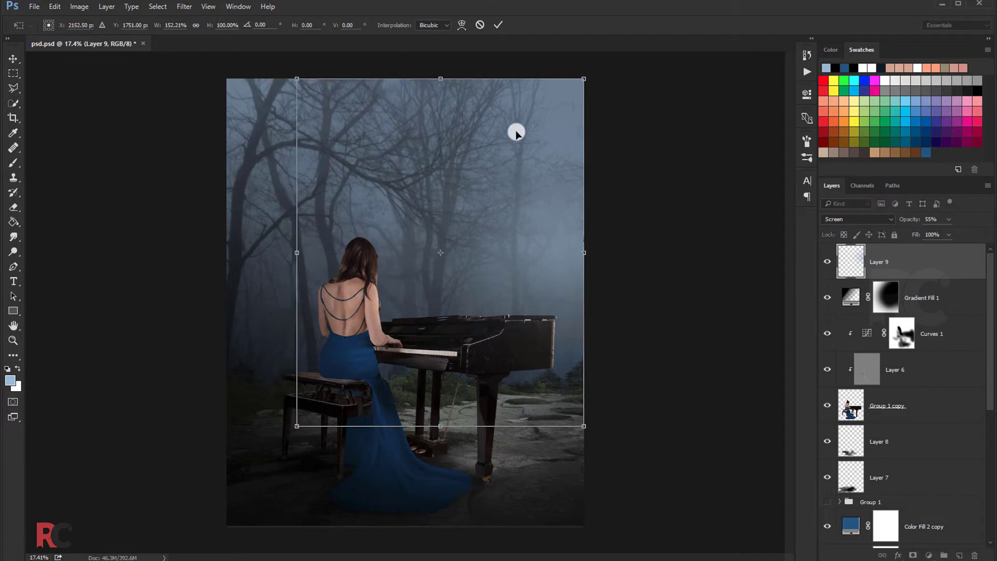
{"action": "key", "text": "Return"}
Step: Paint a soft light-blue glow at the right edge on another new Screen-mode layer
{"action": "key", "text": "b"}
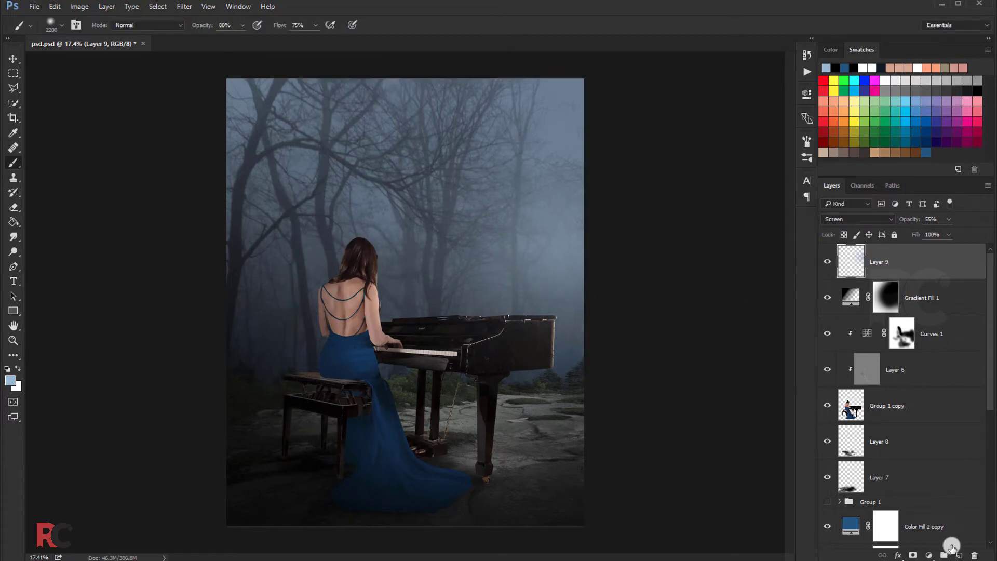
{"action": "left_click", "coordinate": [951, 547]}
{"action": "key", "text": "bracketleft"}
{"action": "key", "text": "bracketleft"}
{"action": "key", "text": "bracketleft"}
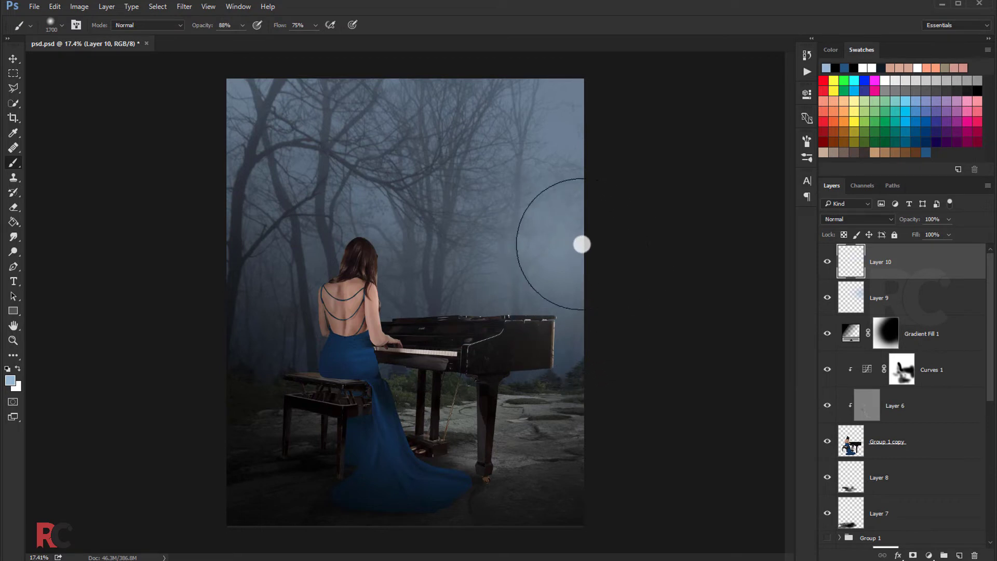
{"action": "key", "text": "bracketleft"}
{"action": "left_click", "coordinate": [588, 255]}
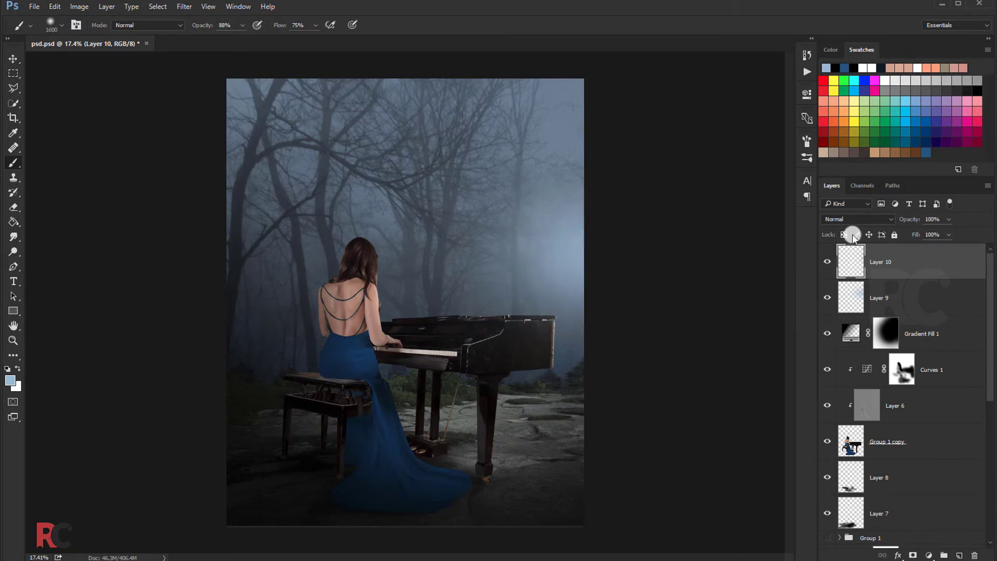
{"action": "left_click", "coordinate": [836, 222]}
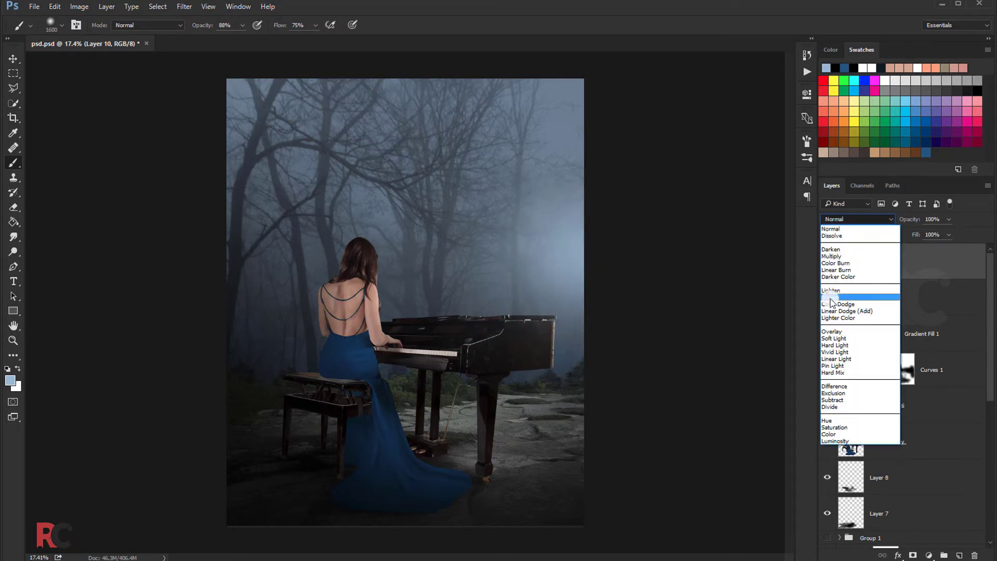
{"action": "left_click", "coordinate": [847, 293]}
Step: Save the document and open Hue/Saturation on Group 1 copy, comparing with Curves 1 toggled
{"action": "key", "text": "v"}
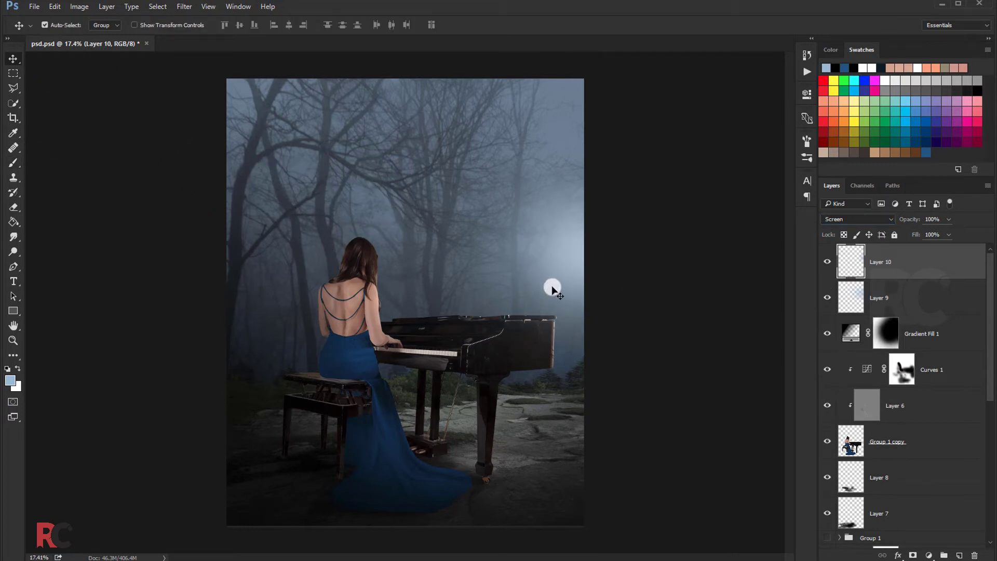
{"action": "key", "text": "ctrl+s"}
{"action": "left_click", "coordinate": [881, 447]}
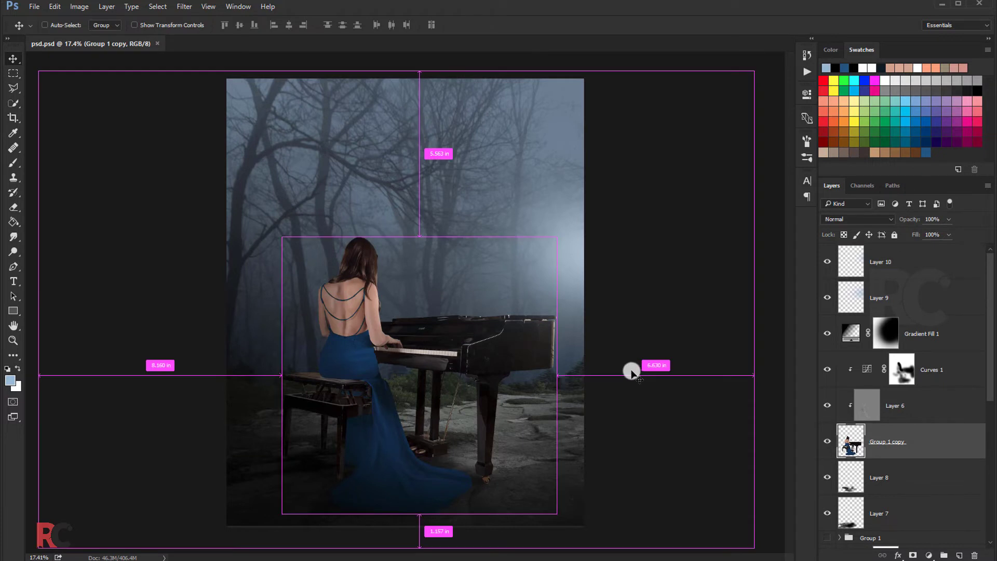
{"action": "key", "text": "ctrl+u"}
{"action": "left_click", "coordinate": [912, 364]}
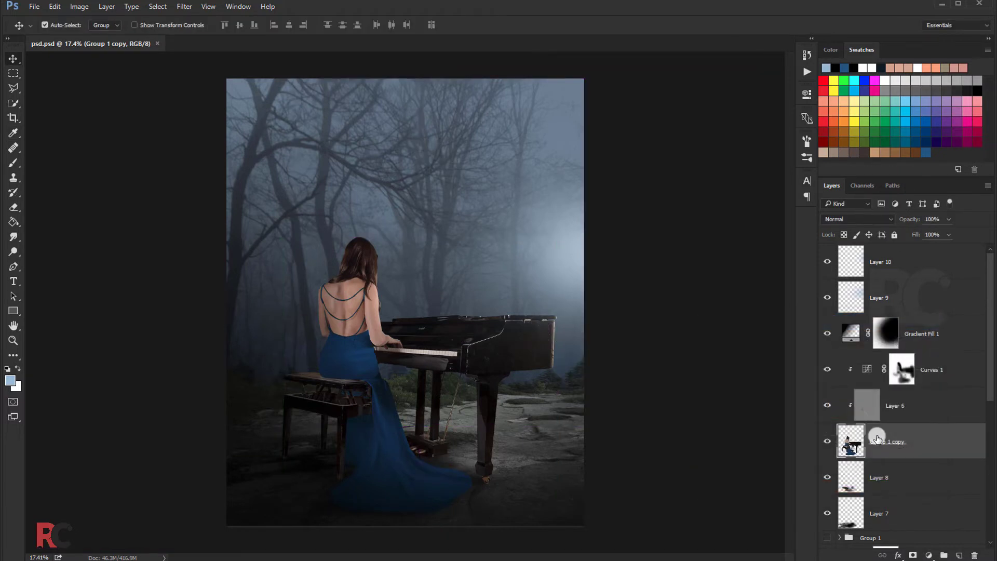
{"action": "left_click", "coordinate": [826, 364]}
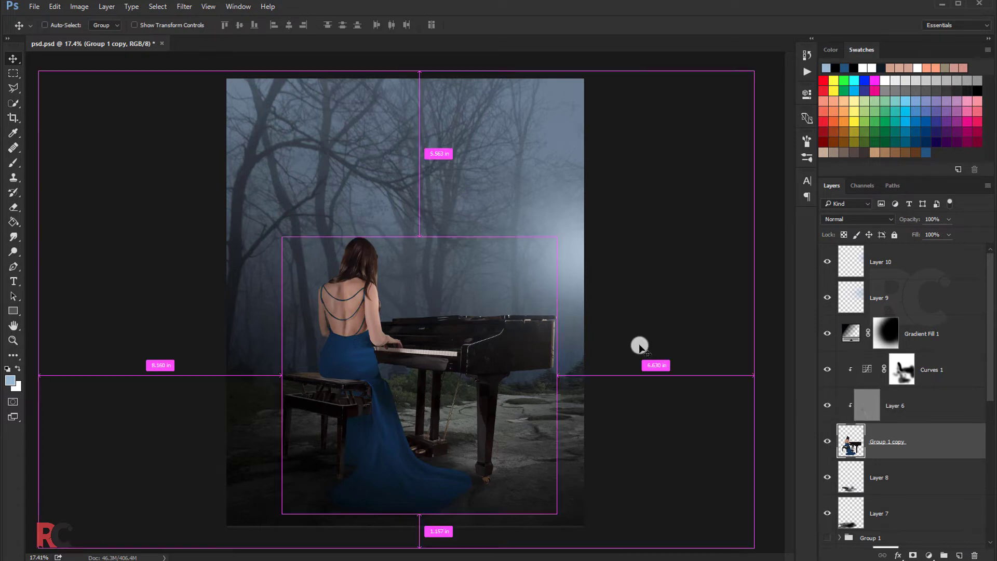
{"action": "key", "text": "ctrl+u"}
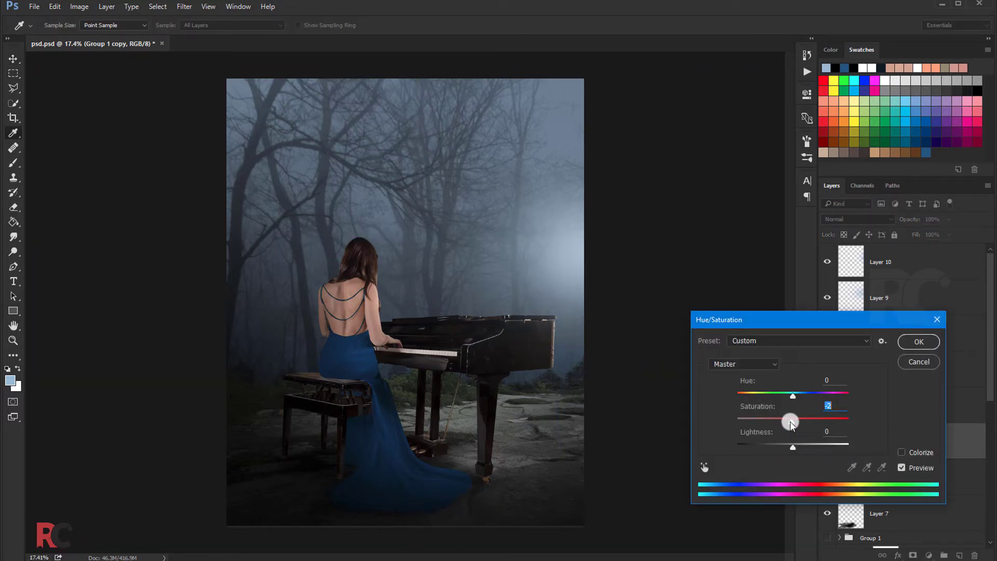
Step: Lower Group 1 copy saturation to -12, then add and remove an extra empty layer
{"action": "left_click_drag", "start_coordinate": [790, 423], "coordinate": [784, 423]}
{"action": "left_click", "coordinate": [915, 341]}
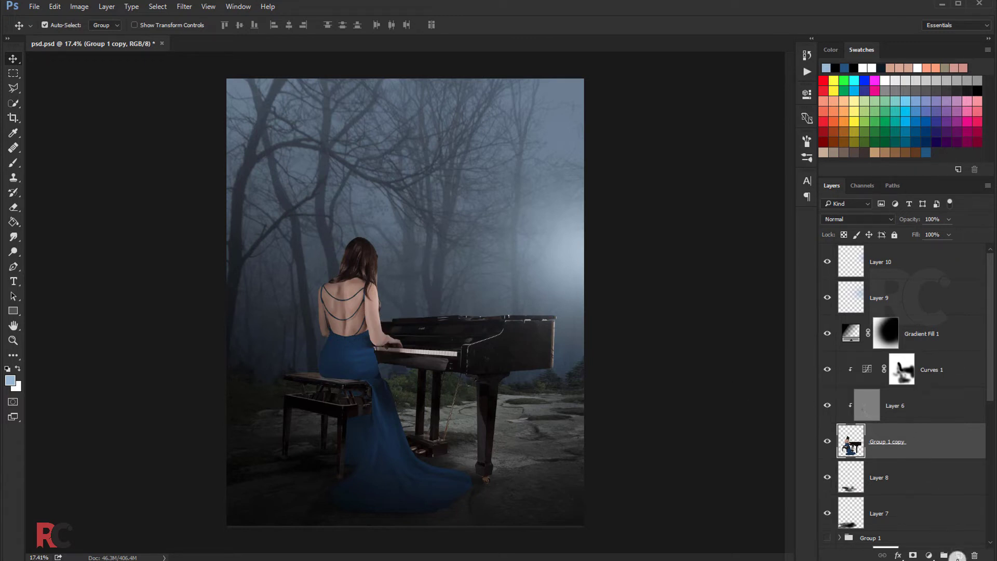
{"action": "left_click", "coordinate": [957, 556]}
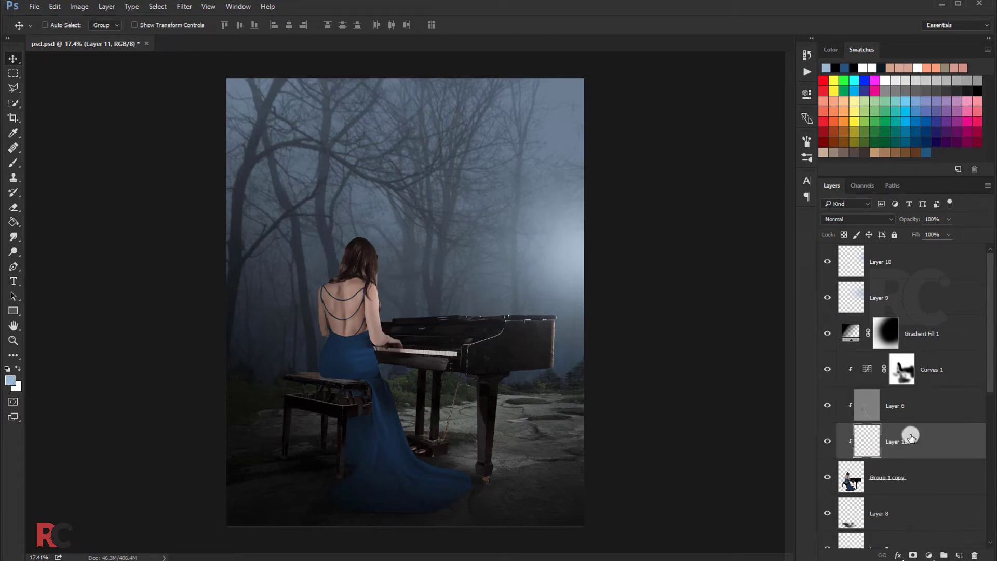
{"action": "key", "text": "Delete"}
Step: Select Layer 6 and set up the Dodge tool at 52% exposure with a smaller brush
{"action": "left_click", "coordinate": [894, 405]}
{"action": "scroll", "coordinate": [342, 270], "scroll_direction": "up", "scroll_amount": 4}
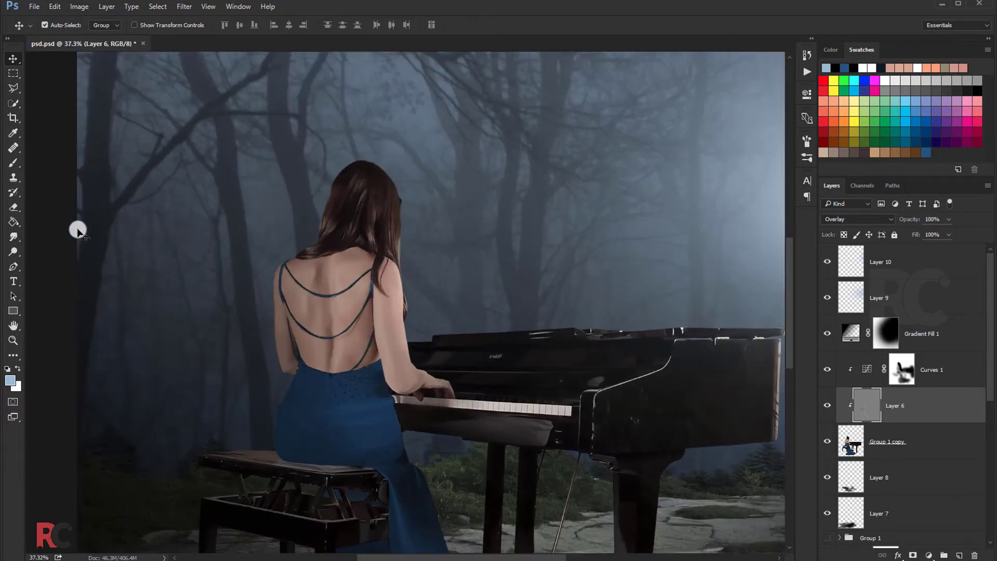
{"action": "left_click", "coordinate": [13, 251]}
{"action": "scroll", "coordinate": [271, 269], "scroll_direction": "up", "scroll_amount": 2}
{"action": "scroll", "coordinate": [268, 267], "scroll_direction": "up", "scroll_amount": 1}
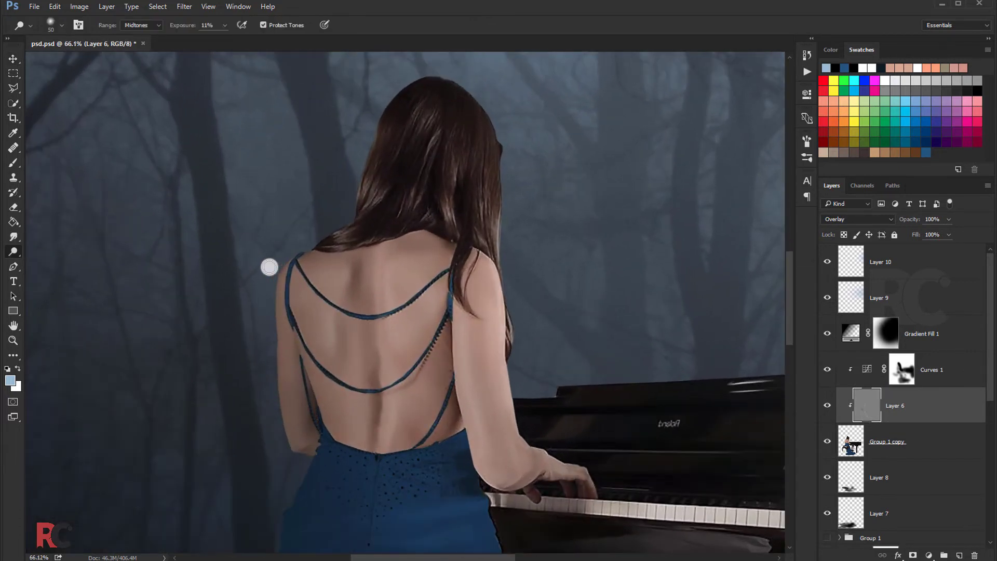
{"action": "scroll", "coordinate": [269, 267], "scroll_direction": "up", "scroll_amount": 1}
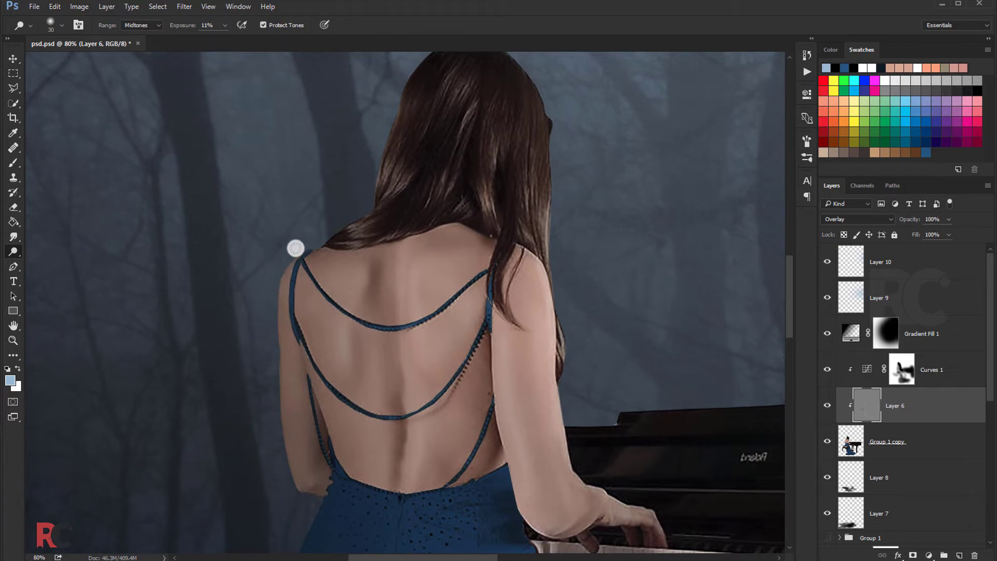
{"action": "key", "text": "bracketleft"}
{"action": "key", "text": "bracketleft"}
{"action": "key", "text": "bracketleft"}
{"action": "key", "text": "5"}
{"action": "key", "text": "2"}
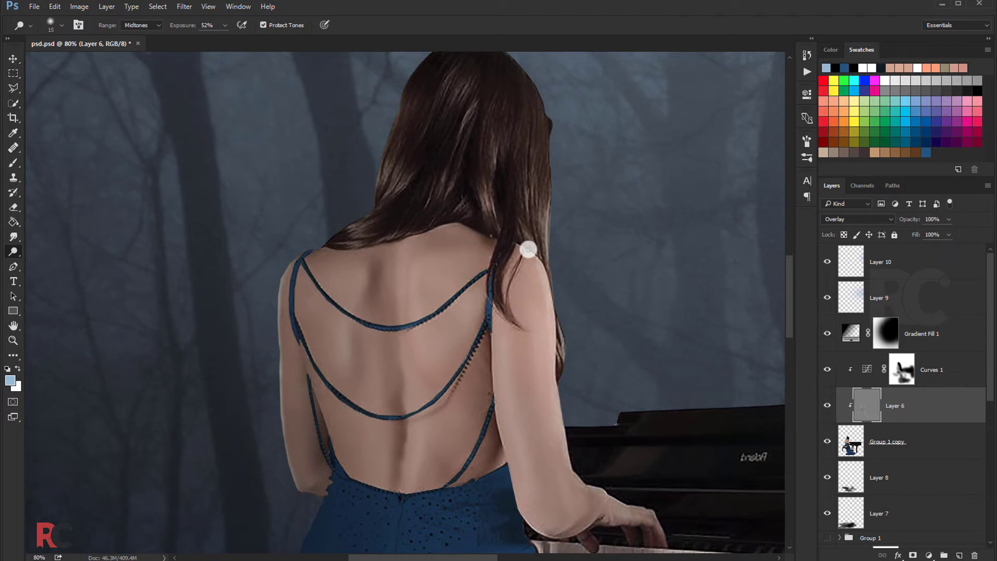
Step: Dodge the edge of the woman's shoulder and arm, then zoom out to review
{"action": "left_click_drag", "start_coordinate": [527, 249], "coordinate": [574, 475]}
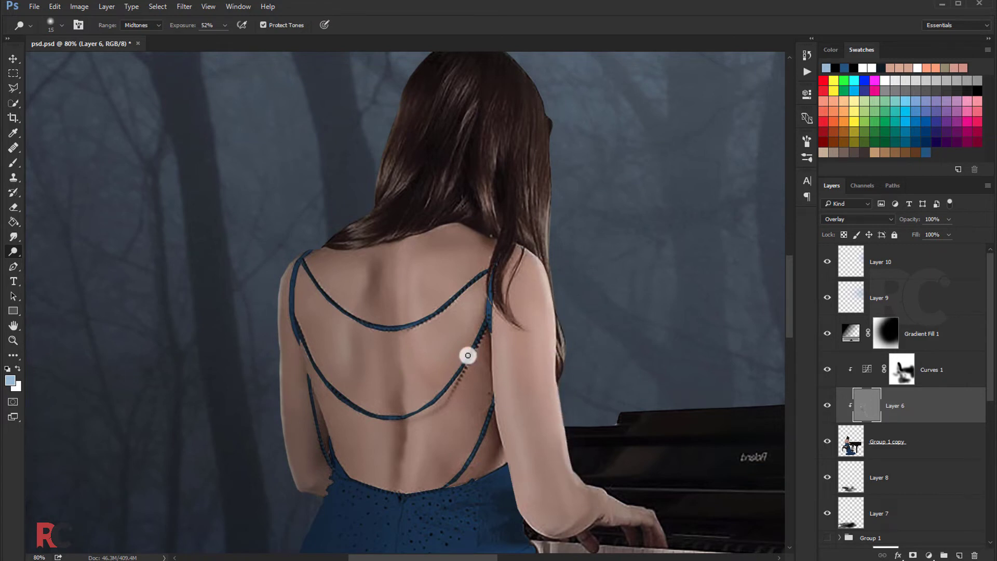
{"action": "scroll", "coordinate": [468, 355], "scroll_direction": "down", "scroll_amount": 2}
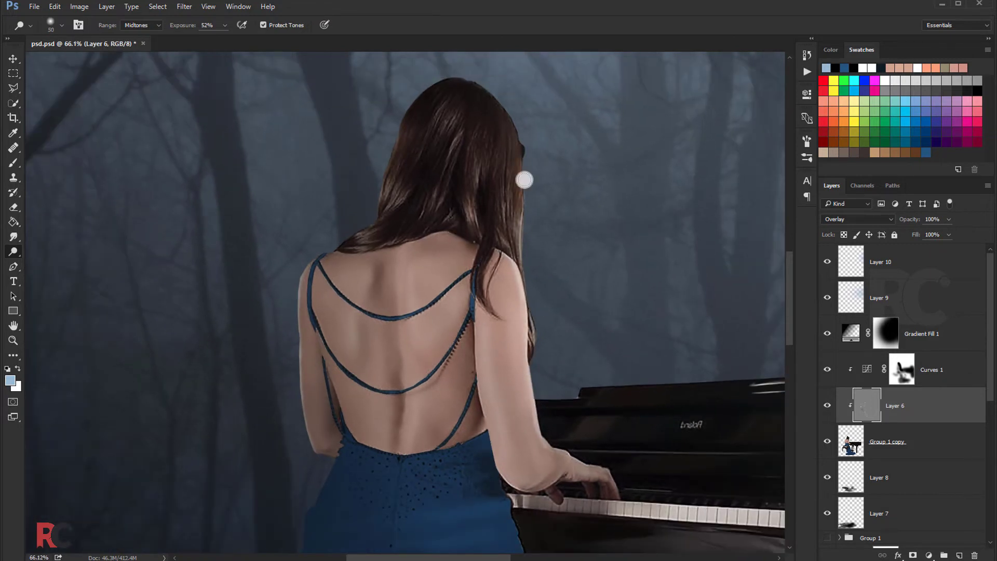
{"action": "scroll", "coordinate": [379, 178], "scroll_direction": "down", "scroll_amount": 3}
{"action": "scroll", "coordinate": [383, 173], "scroll_direction": "down", "scroll_amount": 1}
{"action": "scroll", "coordinate": [396, 189], "scroll_direction": "up", "scroll_amount": 1}
{"action": "scroll", "coordinate": [408, 214], "scroll_direction": "down", "scroll_amount": 1}
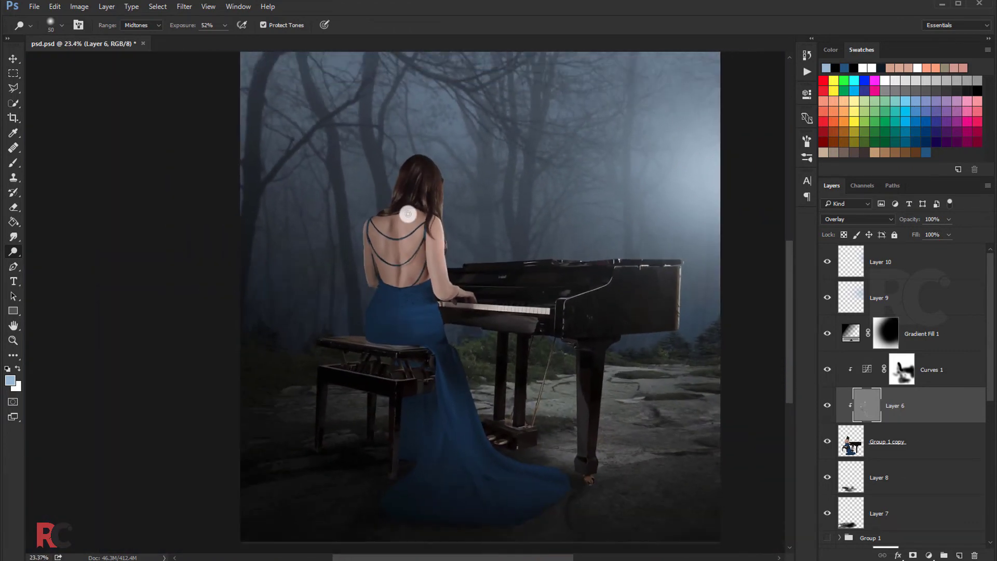
{"action": "scroll", "coordinate": [408, 214], "scroll_direction": "down", "scroll_amount": 1}
{"action": "scroll", "coordinate": [400, 212], "scroll_direction": "down", "scroll_amount": 1}
{"action": "left_click", "coordinate": [13, 60]}
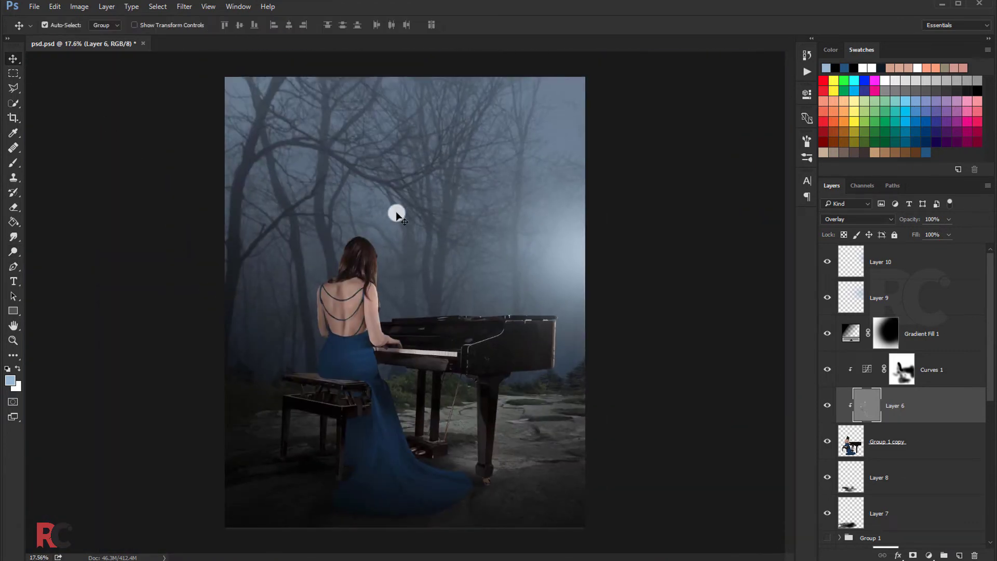
{"action": "scroll", "coordinate": [318, 249], "scroll_direction": "up", "scroll_amount": 1}
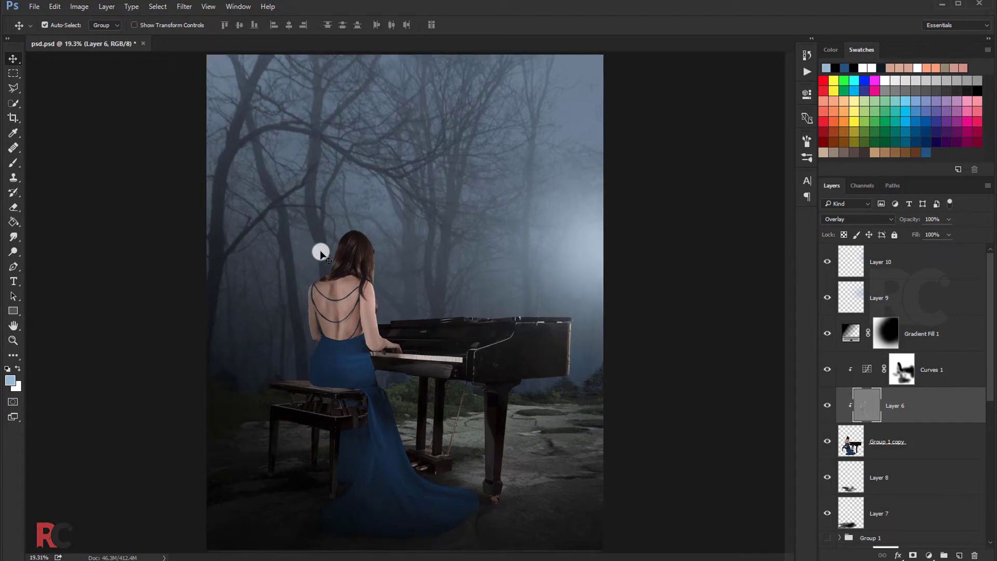
{"action": "scroll", "coordinate": [301, 290], "scroll_direction": "up", "scroll_amount": 1}
{"action": "scroll", "coordinate": [300, 304], "scroll_direction": "up", "scroll_amount": 2}
{"action": "scroll", "coordinate": [298, 292], "scroll_direction": "up", "scroll_amount": 2}
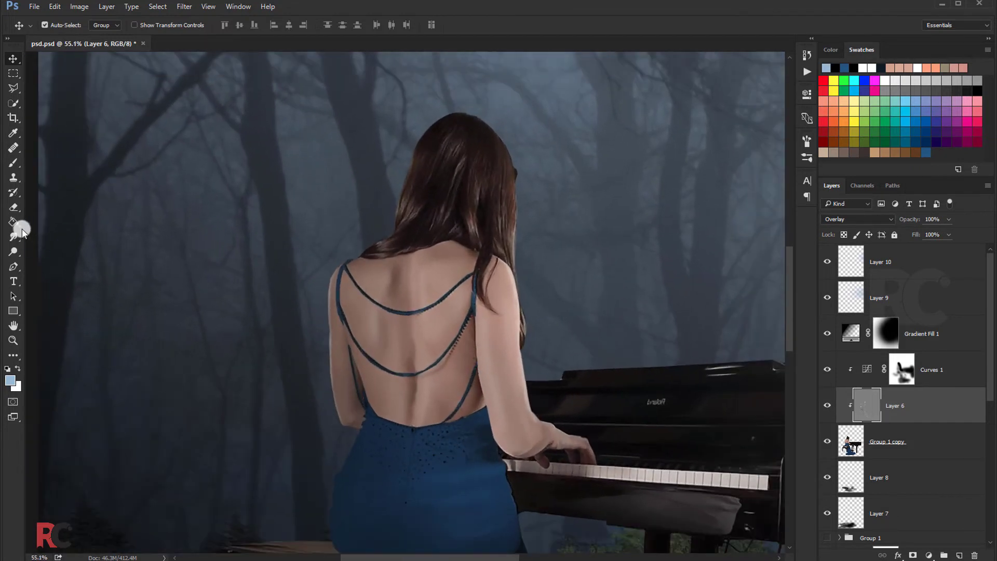
Step: Set the Eraser to 35% opacity and 54% flow with a large brush on Layer 6
{"action": "left_click", "coordinate": [16, 208]}
{"action": "key", "text": "bracketright"}
{"action": "key", "text": "bracketright"}
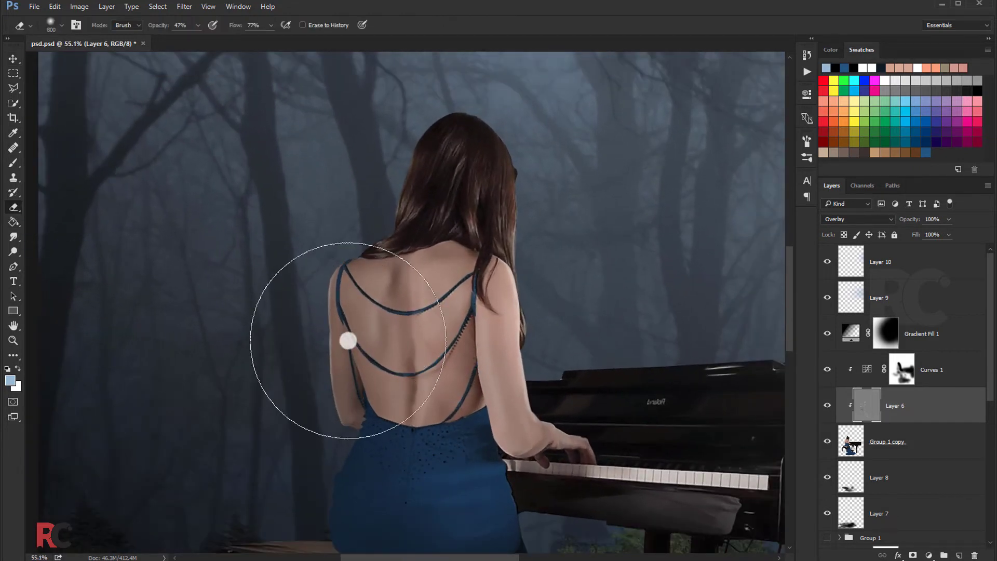
{"action": "scroll", "coordinate": [258, 234], "scroll_direction": "down", "scroll_amount": 1}
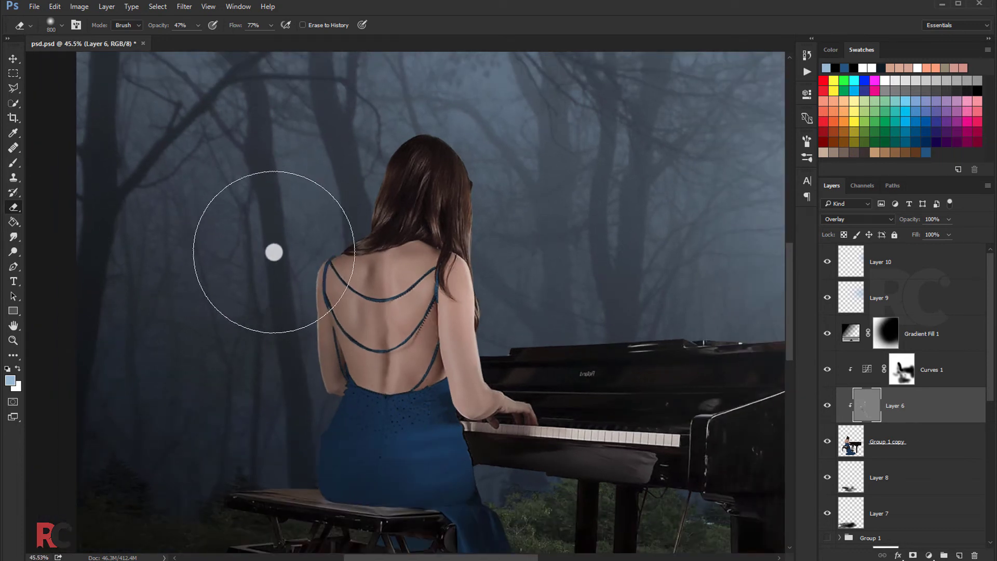
{"action": "scroll", "coordinate": [283, 252], "scroll_direction": "up", "scroll_amount": 2}
{"action": "scroll", "coordinate": [283, 208], "scroll_direction": "up", "scroll_amount": 1}
{"action": "left_click_drag", "start_coordinate": [271, 25], "coordinate": [275, 39]}
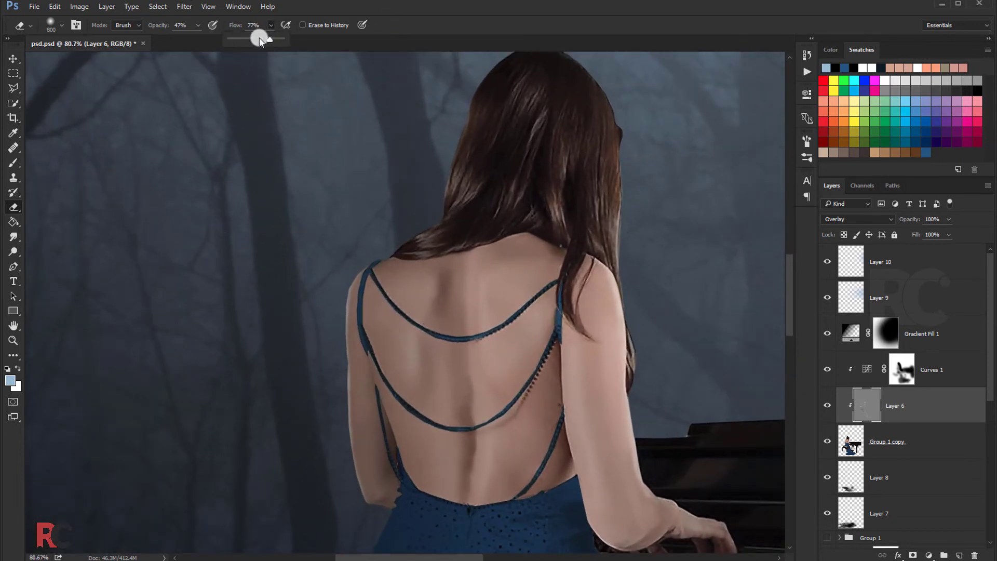
{"action": "left_click_drag", "start_coordinate": [198, 25], "coordinate": [191, 38]}
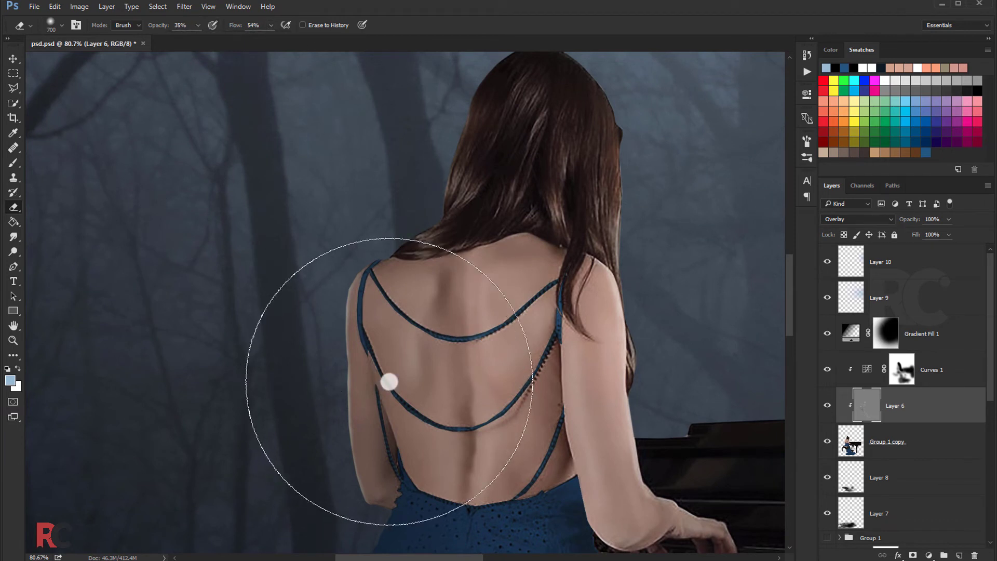
{"action": "key", "text": "bracketleft"}
{"action": "key", "text": "bracketleft"}
{"action": "key", "text": "bracketleft"}
{"action": "key", "text": "bracketleft"}
{"action": "key", "text": "bracketleft"}
{"action": "key", "text": "bracketleft"}
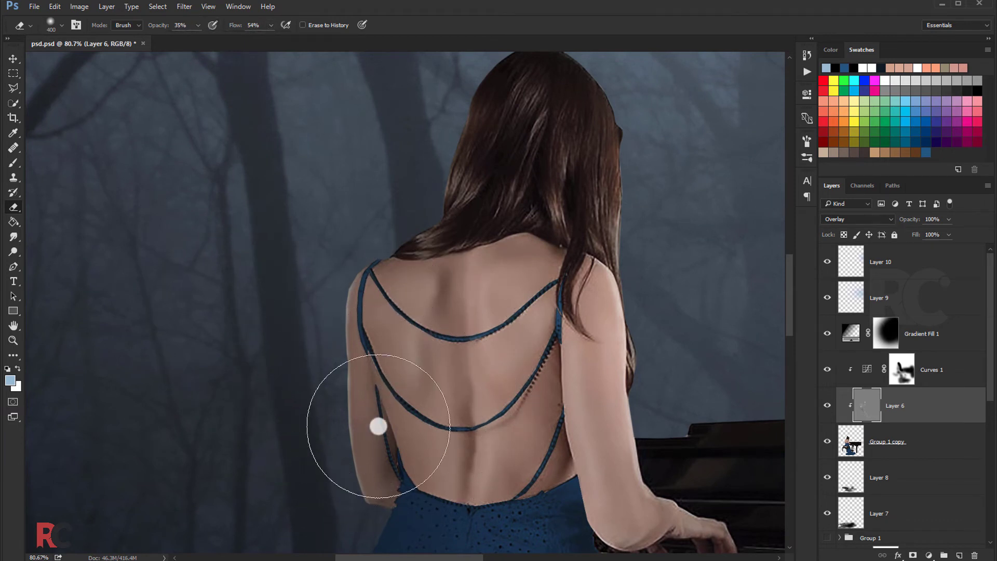
{"action": "scroll", "coordinate": [206, 392], "scroll_direction": "down", "scroll_amount": 5}
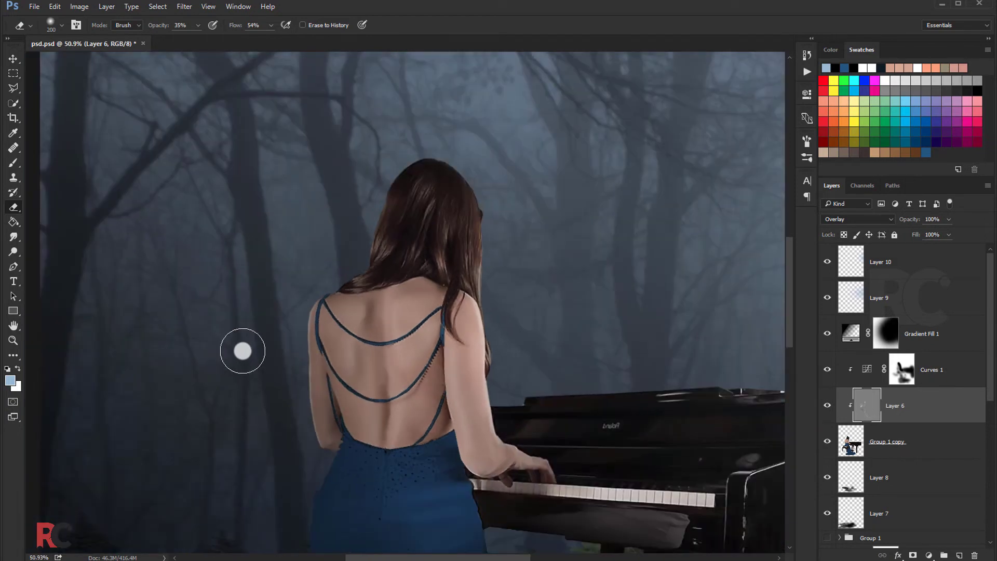
{"action": "scroll", "coordinate": [346, 335], "scroll_direction": "down", "scroll_amount": 2}
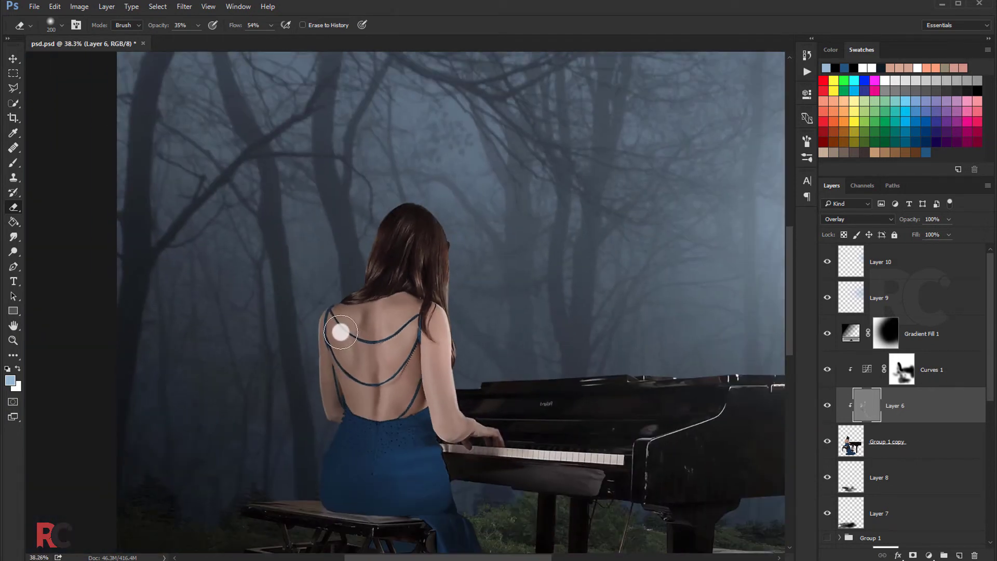
{"action": "scroll", "coordinate": [338, 329], "scroll_direction": "down", "scroll_amount": 2}
{"action": "scroll", "coordinate": [291, 276], "scroll_direction": "down", "scroll_amount": 1}
{"action": "scroll", "coordinate": [285, 267], "scroll_direction": "down", "scroll_amount": 1}
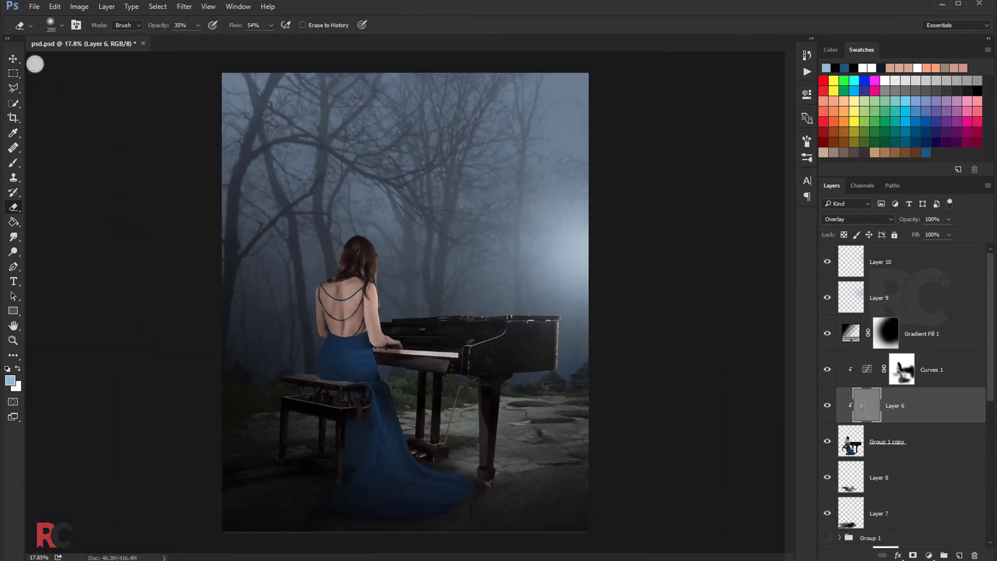
Step: Select Layer 10, save the document, then make Layer 6 active again
{"action": "key", "text": "v"}
{"action": "scroll", "coordinate": [291, 203], "scroll_direction": "down", "scroll_amount": 1}
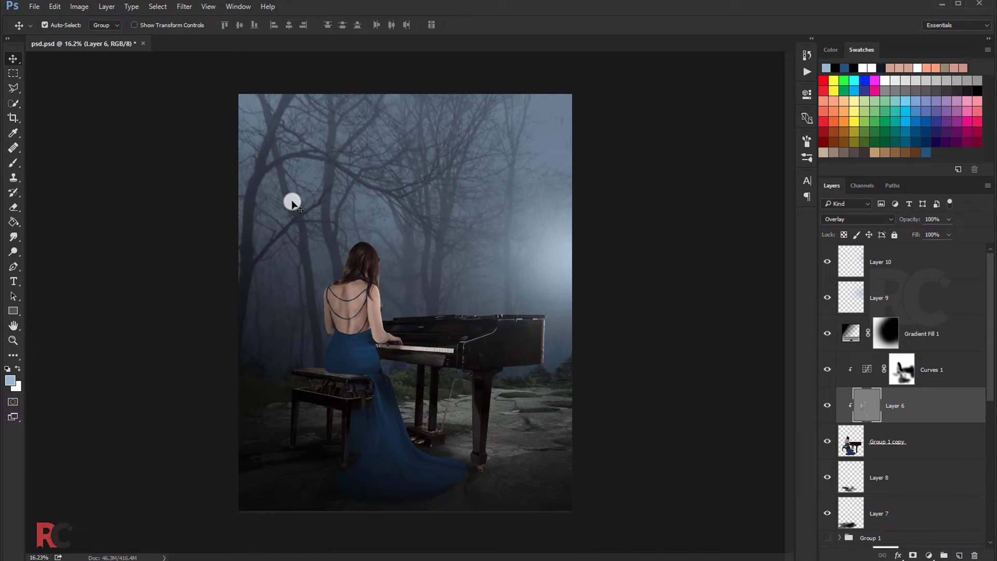
{"action": "left_click", "coordinate": [913, 262]}
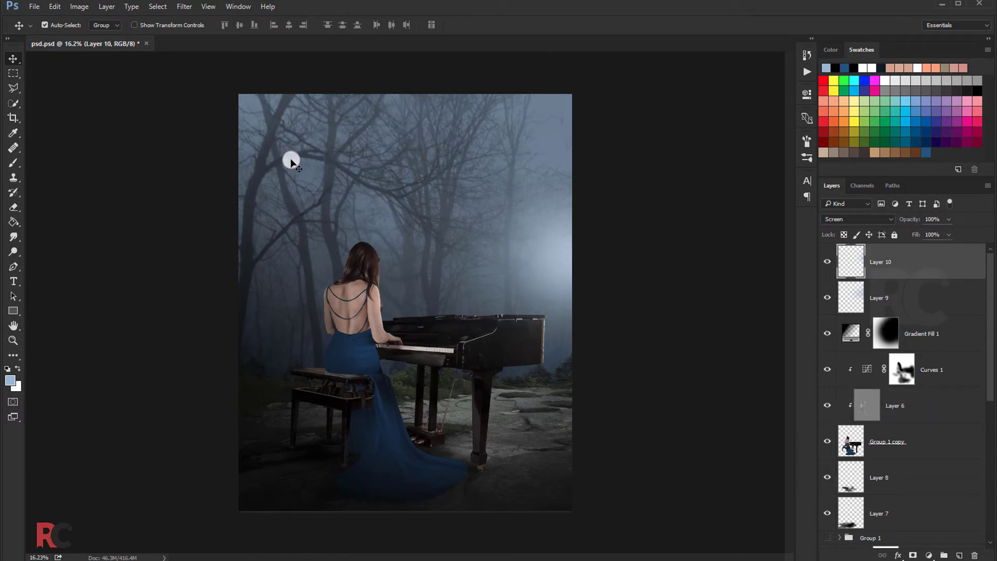
{"action": "key", "text": "ctrl+s"}
{"action": "scroll", "coordinate": [323, 373], "scroll_direction": "up", "scroll_amount": 5}
{"action": "left_click", "coordinate": [906, 413]}
{"action": "scroll", "coordinate": [301, 338], "scroll_direction": "up", "scroll_amount": 2}
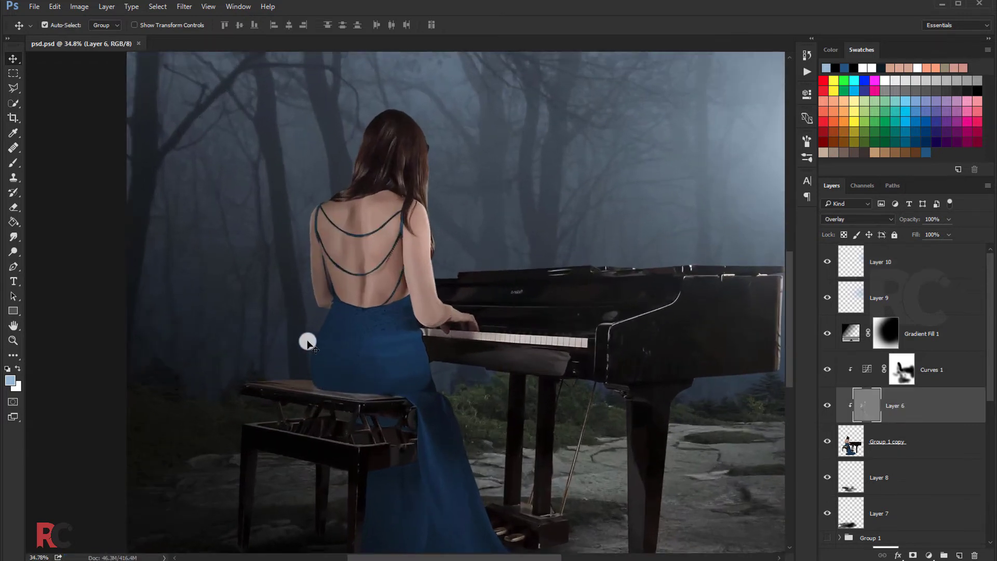
{"action": "scroll", "coordinate": [318, 350], "scroll_direction": "up", "scroll_amount": 3}
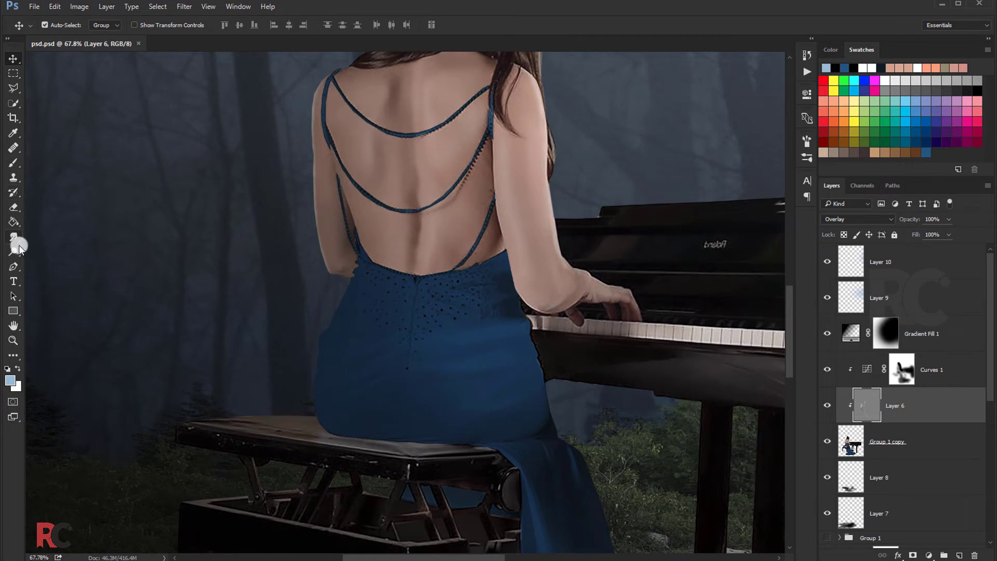
Step: Dodge the left edge of the blue dress at the hip on Layer 6
{"action": "left_click", "coordinate": [19, 248]}
{"action": "left_click_drag", "start_coordinate": [340, 286], "coordinate": [322, 311]}
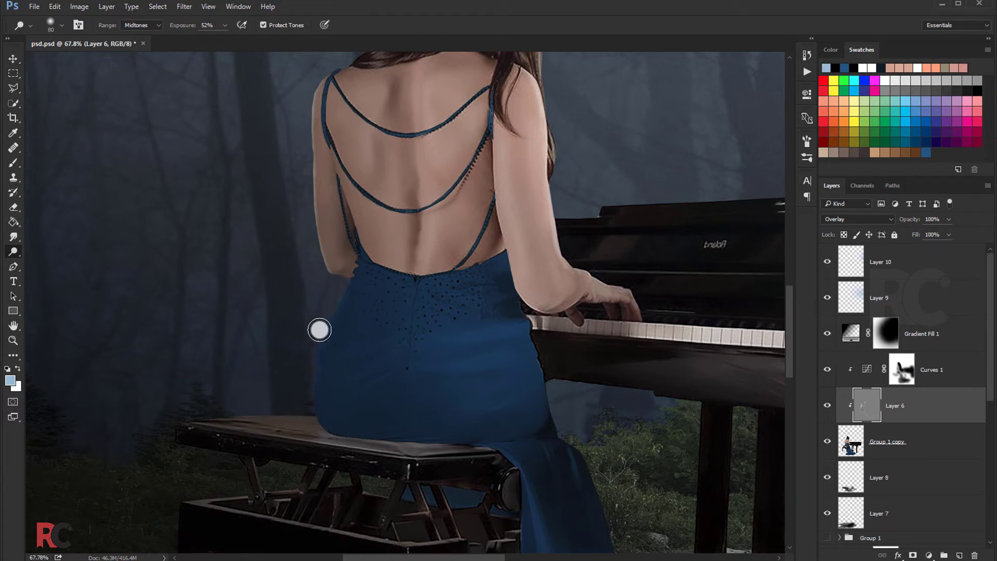
{"action": "key", "text": "bracketright"}
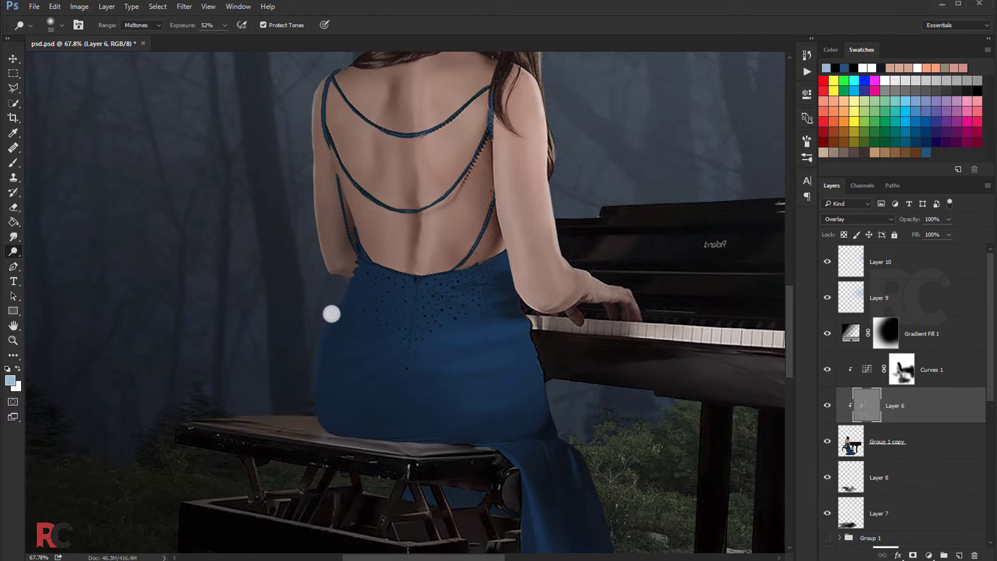
{"action": "scroll", "coordinate": [215, 365], "scroll_direction": "down", "scroll_amount": 3}
{"action": "scroll", "coordinate": [211, 372], "scroll_direction": "down", "scroll_amount": 1}
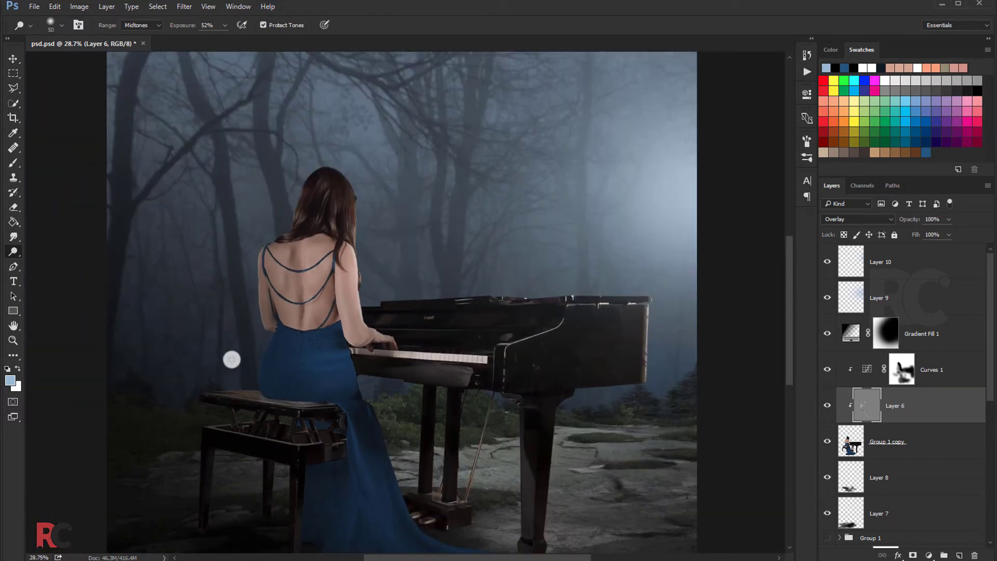
{"action": "scroll", "coordinate": [232, 359], "scroll_direction": "down", "scroll_amount": 2}
Step: Drag the lamp into the scene above Layer 10 and shrink it to about a fifth
{"action": "left_click", "coordinate": [910, 265]}
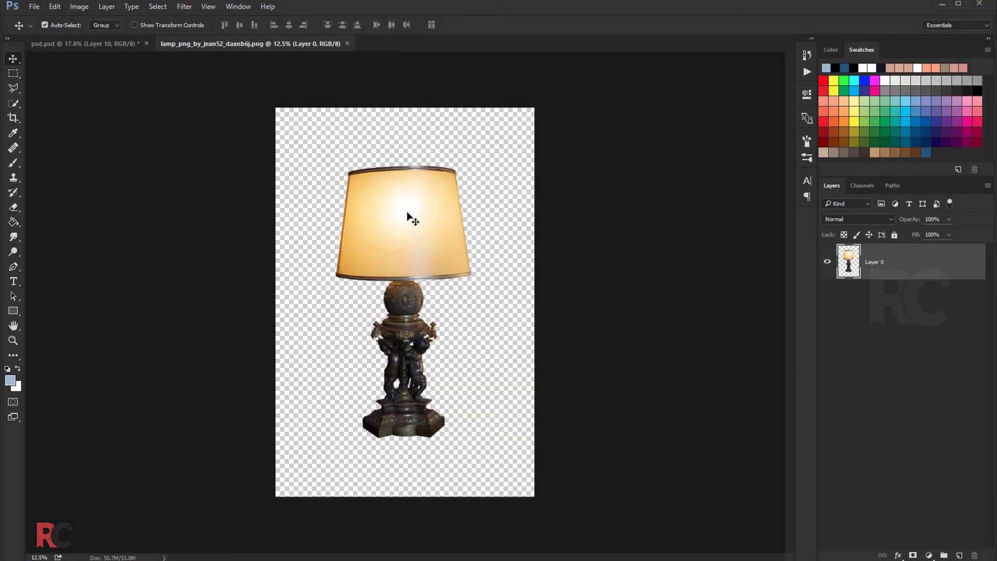
{"action": "left_click_drag", "start_coordinate": [408, 216], "coordinate": [461, 206]}
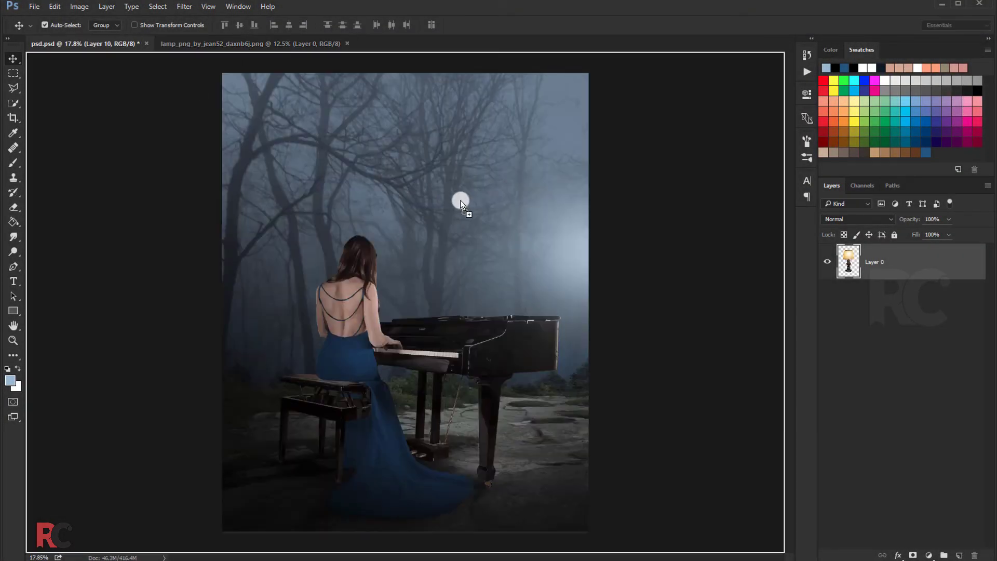
{"action": "key", "text": "ctrl+t"}
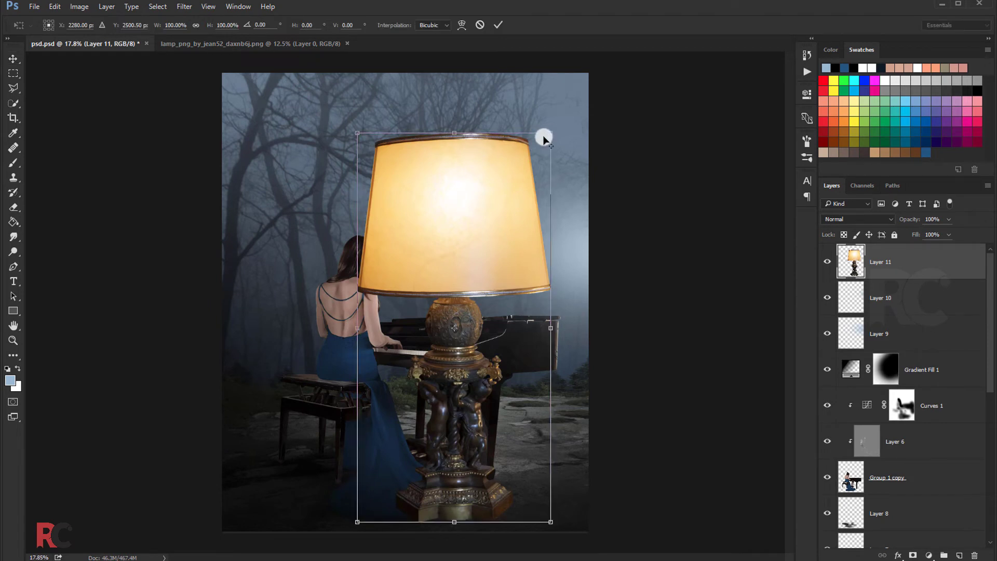
{"action": "mouse_move", "coordinate": [544, 138]}
{"action": "left_mouse_down"}
{"action": "mouse_move", "coordinate": [463, 304]}
{"action": "mouse_move", "coordinate": [467, 258]}
{"action": "mouse_move", "coordinate": [477, 258]}
{"action": "left_mouse_up"}
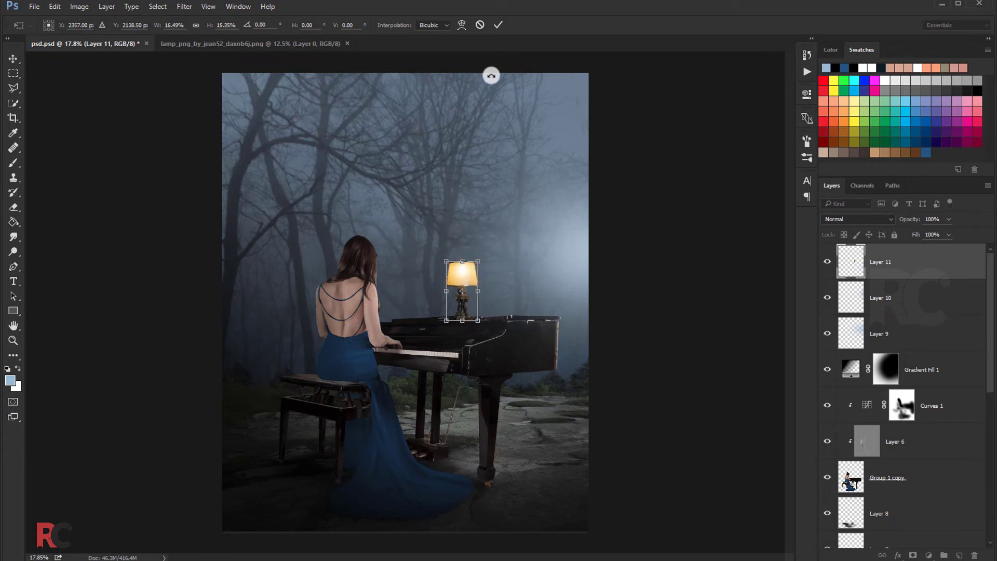
{"action": "left_click", "coordinate": [498, 25]}
Step: Move the resized lamp right so it stands on top of the piano
{"action": "scroll", "coordinate": [488, 276], "scroll_direction": "up", "scroll_amount": 2}
{"action": "scroll", "coordinate": [488, 275], "scroll_direction": "up", "scroll_amount": 3}
{"action": "scroll", "coordinate": [493, 307], "scroll_direction": "up", "scroll_amount": 1}
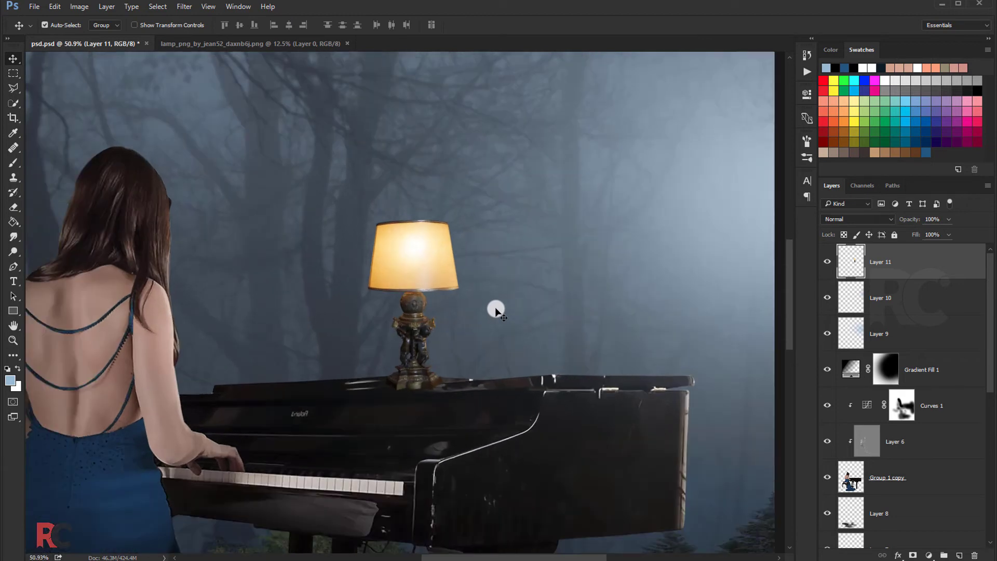
{"action": "key", "text": "ctrl+t"}
{"action": "left_click_drag", "start_coordinate": [435, 267], "coordinate": [511, 266]}
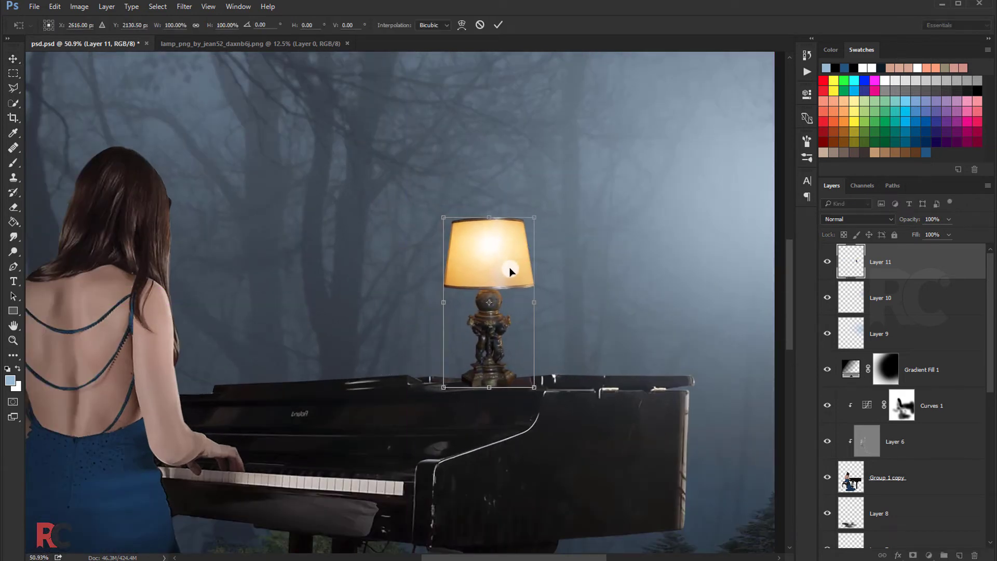
{"action": "key", "text": "Return"}
{"action": "scroll", "coordinate": [518, 328], "scroll_direction": "up", "scroll_amount": 2}
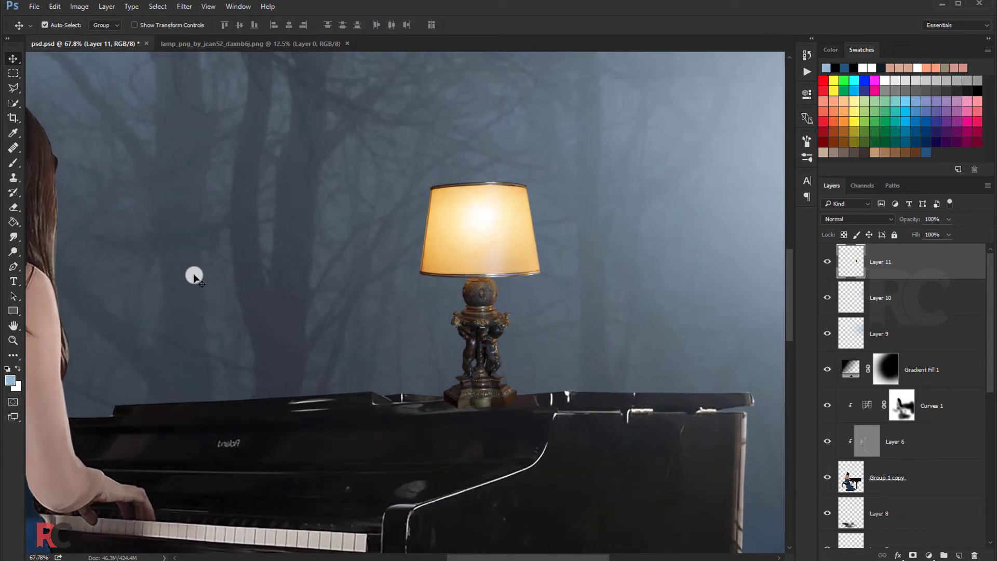
Step: Outline the area under the lamp base with the Polygonal Lasso and delete it
{"action": "left_click", "coordinate": [14, 90]}
{"action": "scroll", "coordinate": [550, 412], "scroll_direction": "up", "scroll_amount": 1}
{"action": "scroll", "coordinate": [499, 394], "scroll_direction": "up", "scroll_amount": 1}
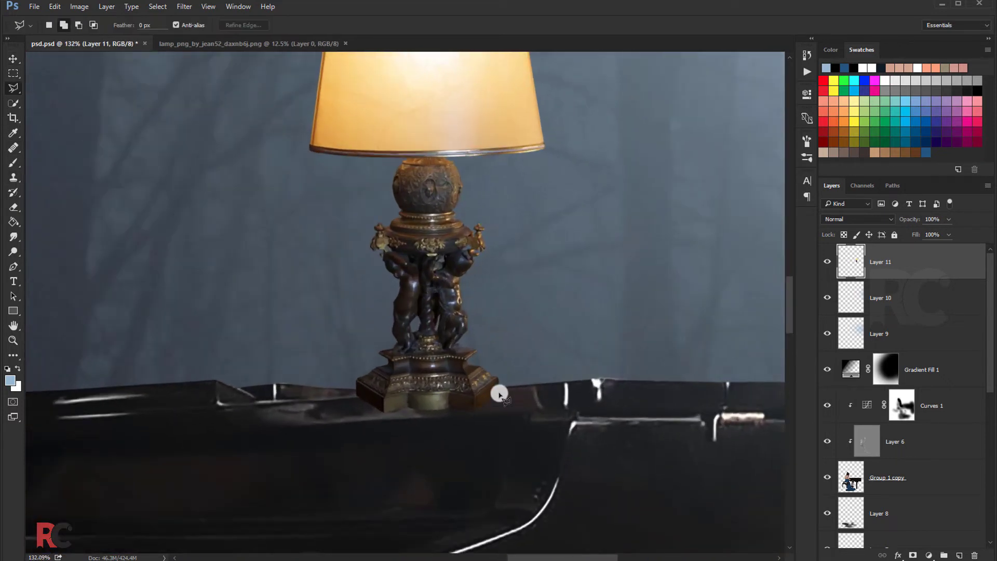
{"action": "left_click", "coordinate": [353, 397]}
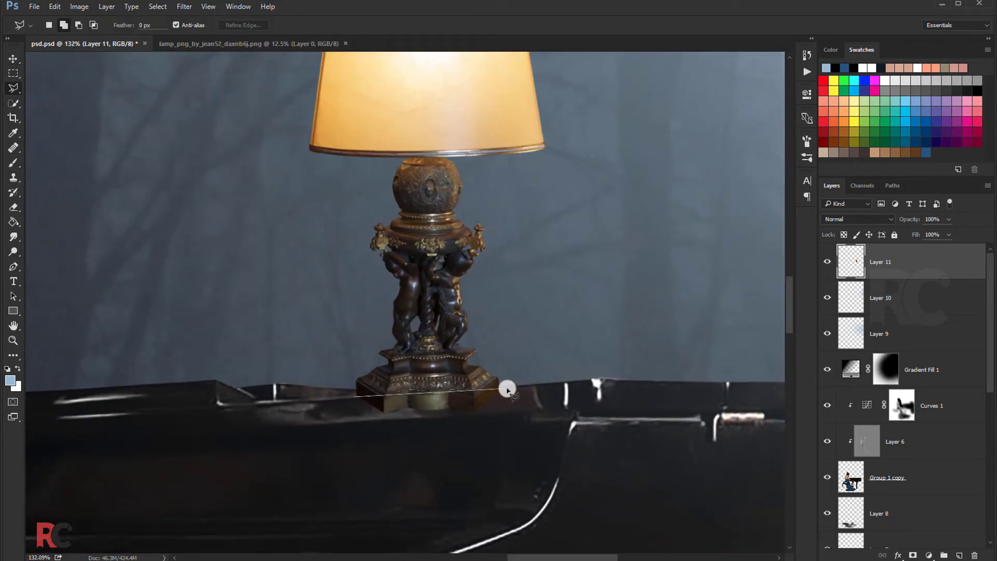
{"action": "left_click", "coordinate": [557, 387]}
{"action": "left_click", "coordinate": [548, 431]}
{"action": "left_click", "coordinate": [422, 457]}
{"action": "left_click", "coordinate": [320, 447]}
{"action": "left_click", "coordinate": [279, 430]}
{"action": "left_click", "coordinate": [307, 410]}
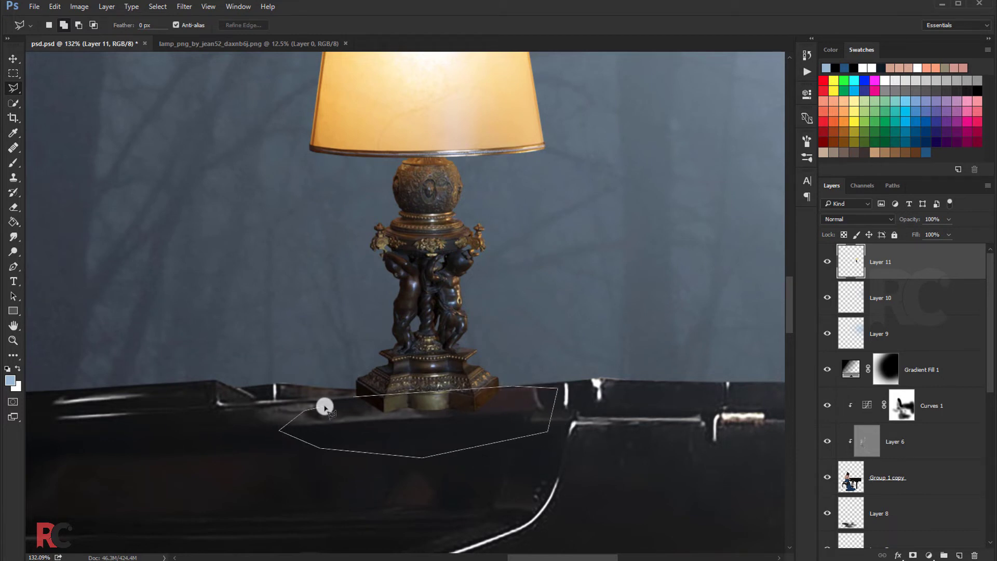
{"action": "left_click", "coordinate": [351, 398]}
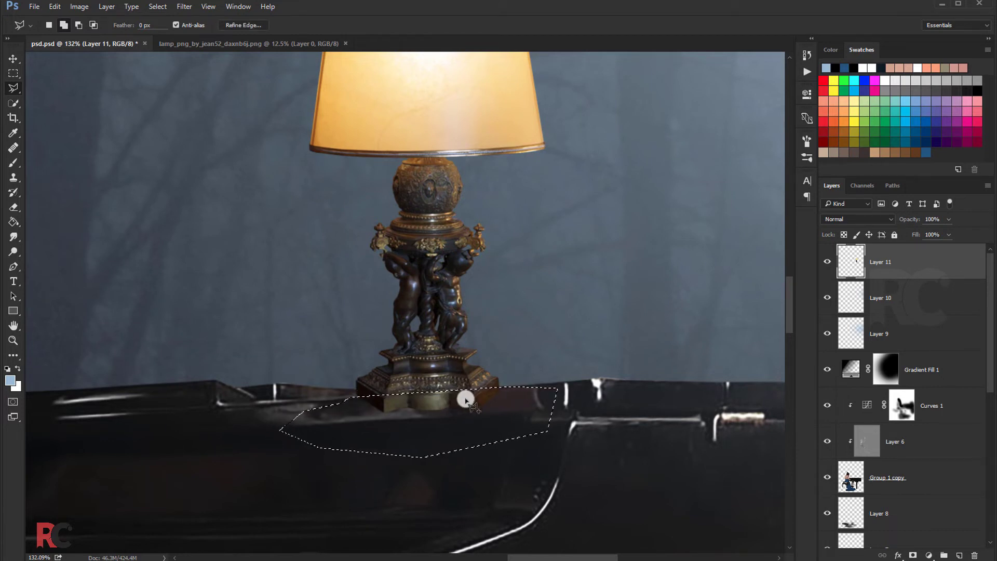
{"action": "key", "text": "Delete"}
{"action": "key", "text": "ctrl+d"}
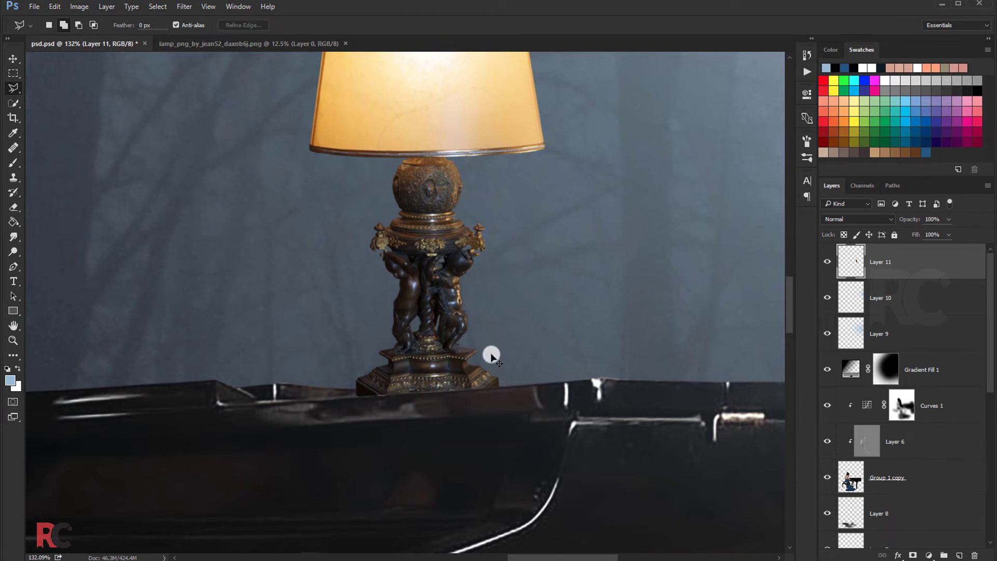
Step: Outline another area around the lamp foot, then deselect
{"action": "scroll", "coordinate": [458, 347], "scroll_direction": "down", "scroll_amount": 1}
{"action": "scroll", "coordinate": [436, 363], "scroll_direction": "up", "scroll_amount": 2}
{"action": "scroll", "coordinate": [395, 368], "scroll_direction": "up", "scroll_amount": 1}
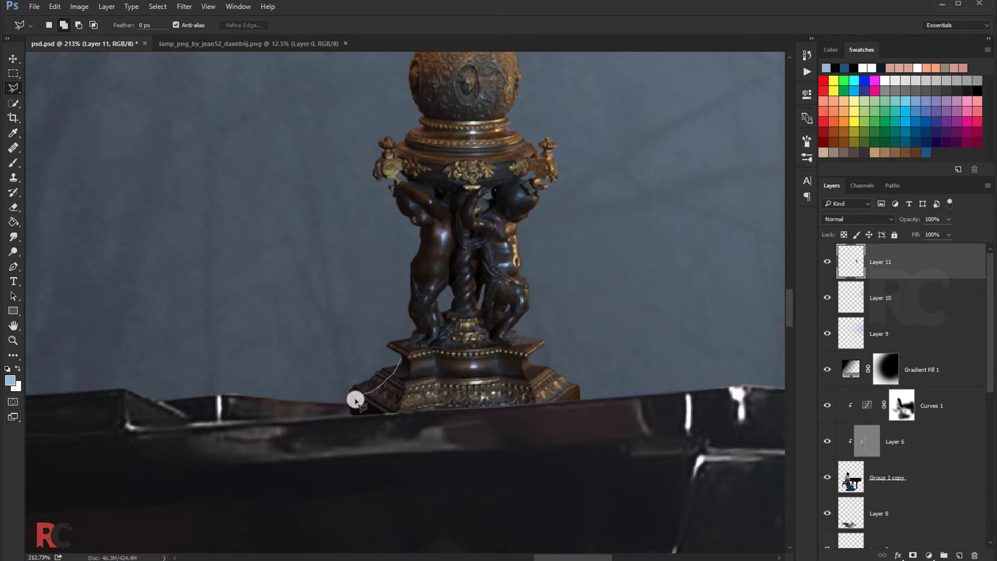
{"action": "left_click", "coordinate": [349, 422]}
{"action": "left_click", "coordinate": [296, 403]}
{"action": "left_click", "coordinate": [332, 361]}
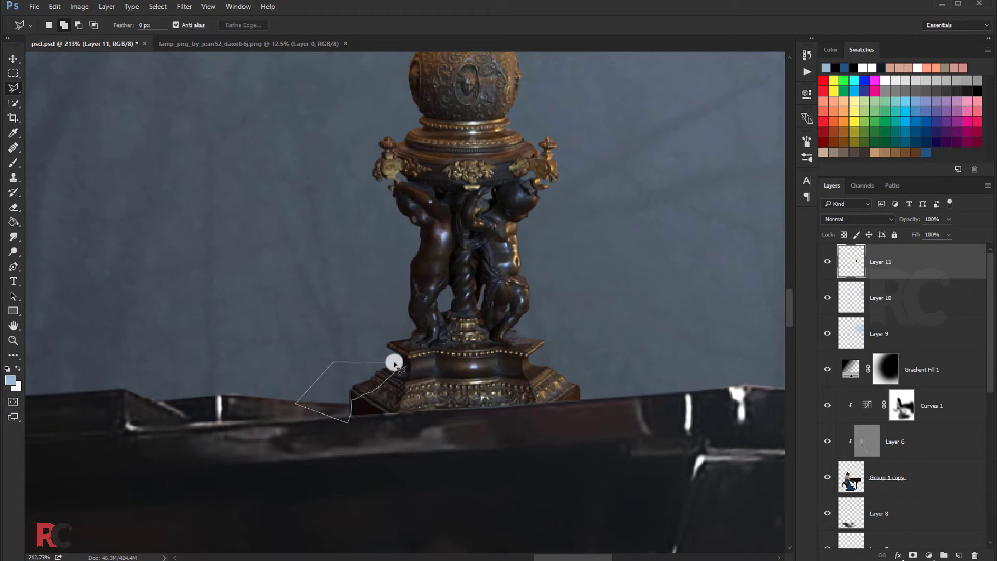
{"action": "left_click", "coordinate": [398, 360]}
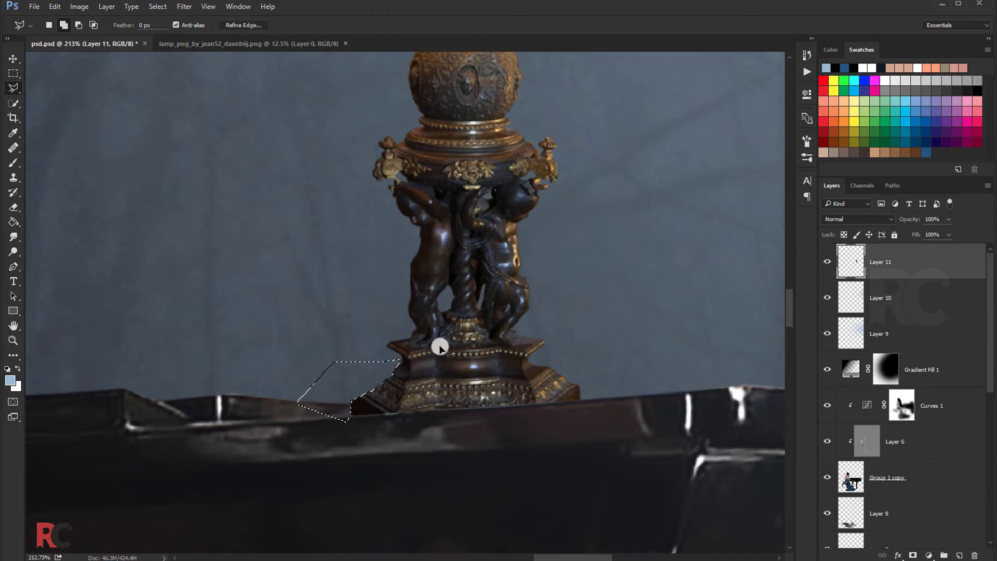
{"action": "key", "text": "ctrl+d"}
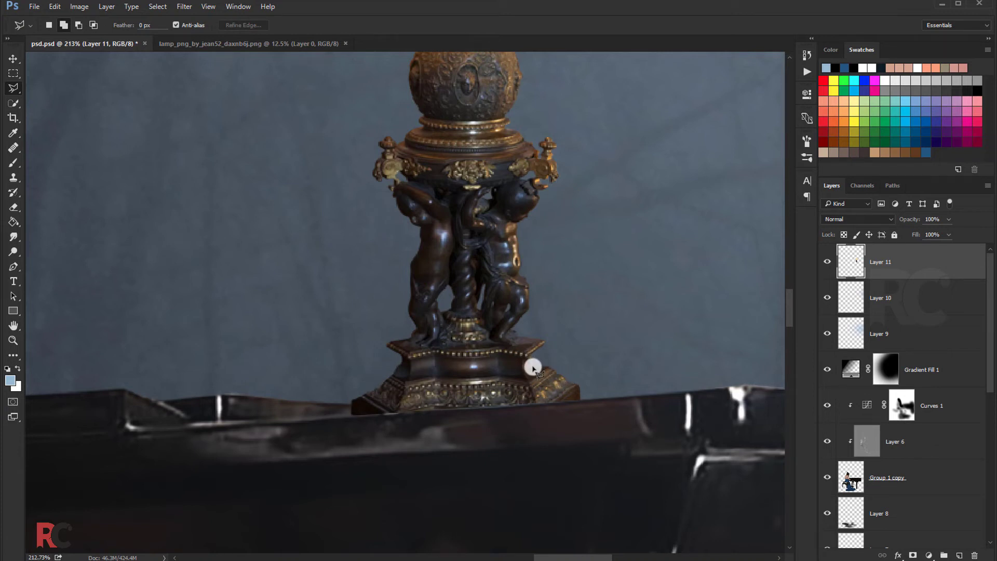
Step: Outline an area to the right of the lamp base, then deselect
{"action": "left_click", "coordinate": [578, 391]}
{"action": "left_click", "coordinate": [586, 409]}
{"action": "left_click", "coordinate": [617, 370]}
{"action": "left_click", "coordinate": [568, 346]}
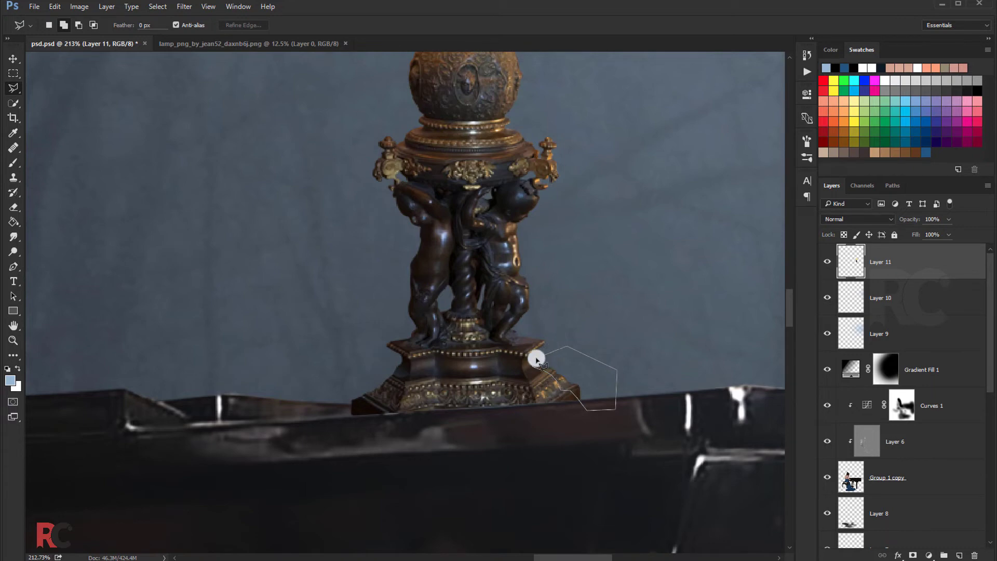
{"action": "left_click", "coordinate": [533, 360]}
{"action": "key", "text": "ctrl+d"}
{"action": "scroll", "coordinate": [535, 359], "scroll_direction": "down", "scroll_amount": 4}
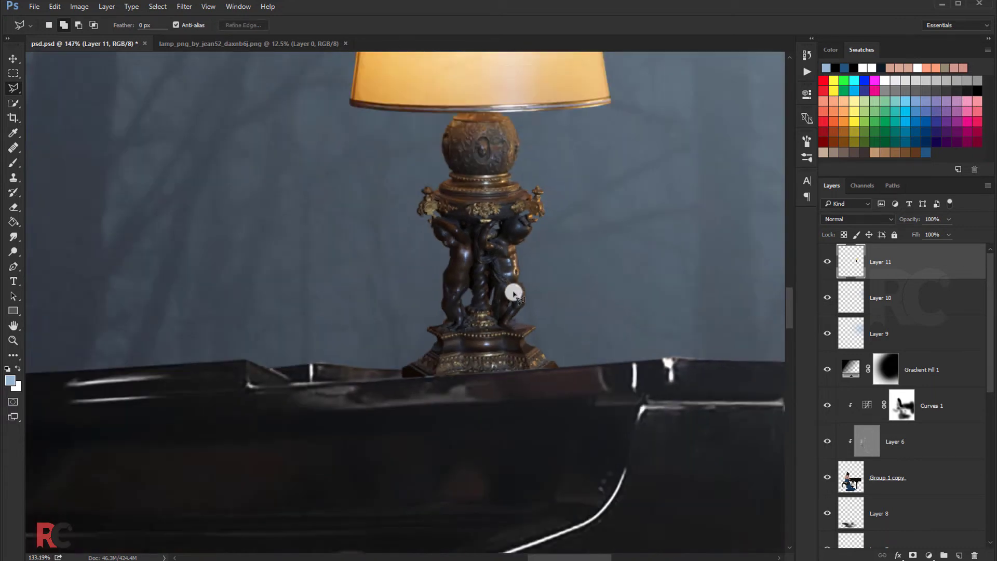
{"action": "scroll", "coordinate": [510, 285], "scroll_direction": "down", "scroll_amount": 3}
{"action": "scroll", "coordinate": [470, 270], "scroll_direction": "down", "scroll_amount": 3}
{"action": "scroll", "coordinate": [450, 262], "scroll_direction": "down", "scroll_amount": 2}
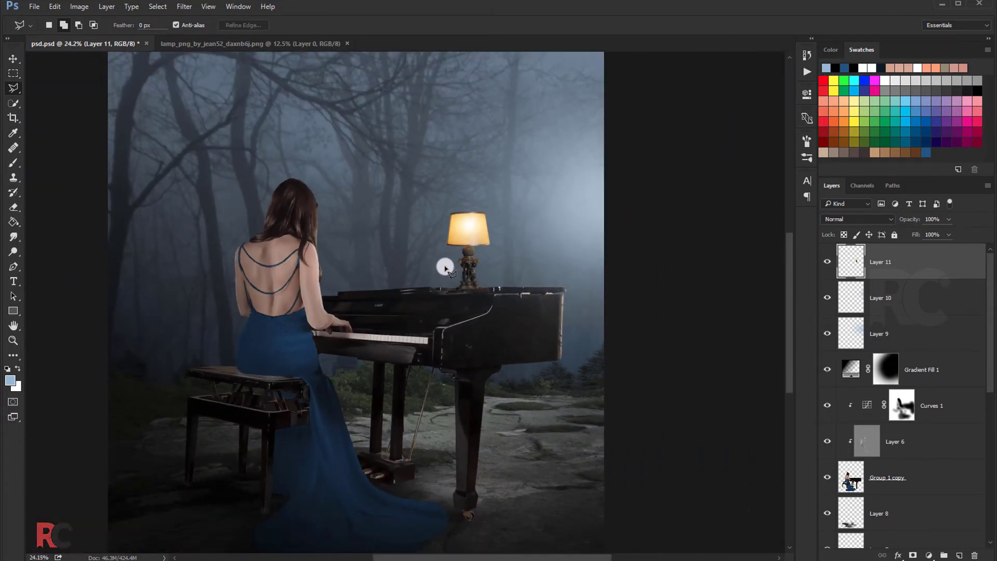
{"action": "scroll", "coordinate": [307, 226], "scroll_direction": "down", "scroll_amount": 2}
Step: Close the lamp source image and add a new empty layer above Layer 11
{"action": "left_click", "coordinate": [13, 59]}
{"action": "left_click_drag", "start_coordinate": [264, 130], "coordinate": [346, 47]}
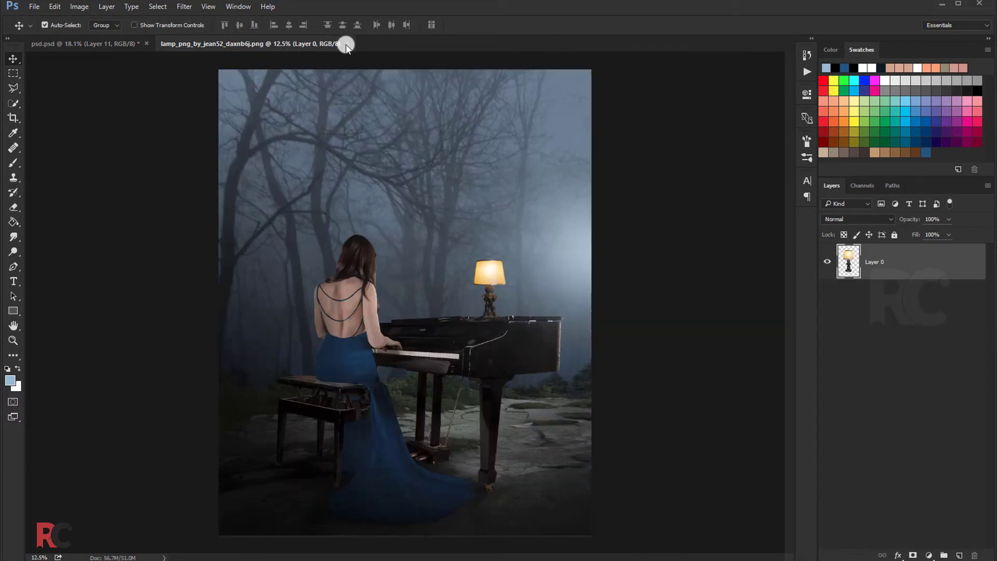
{"action": "left_click", "coordinate": [346, 44]}
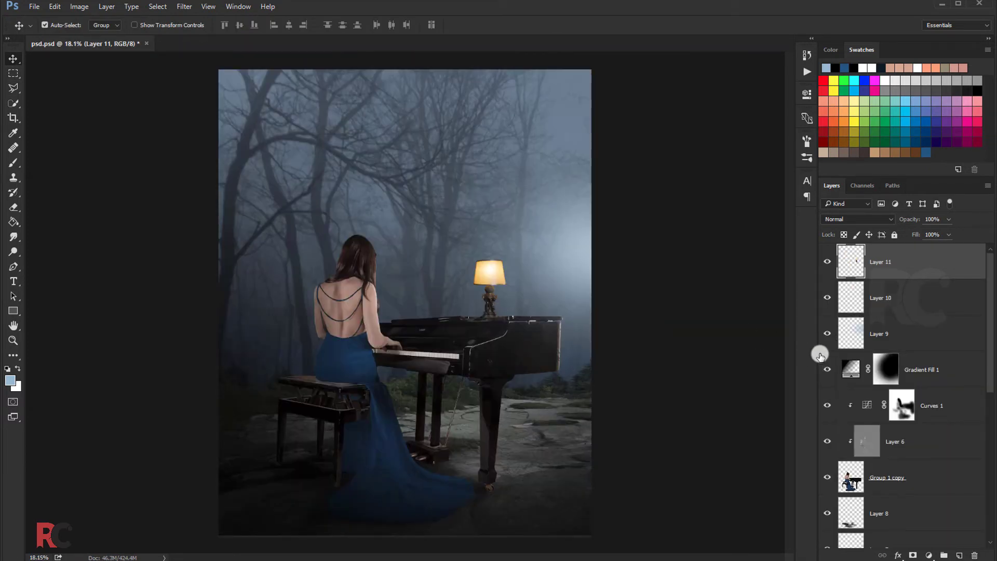
{"action": "left_click", "coordinate": [956, 546]}
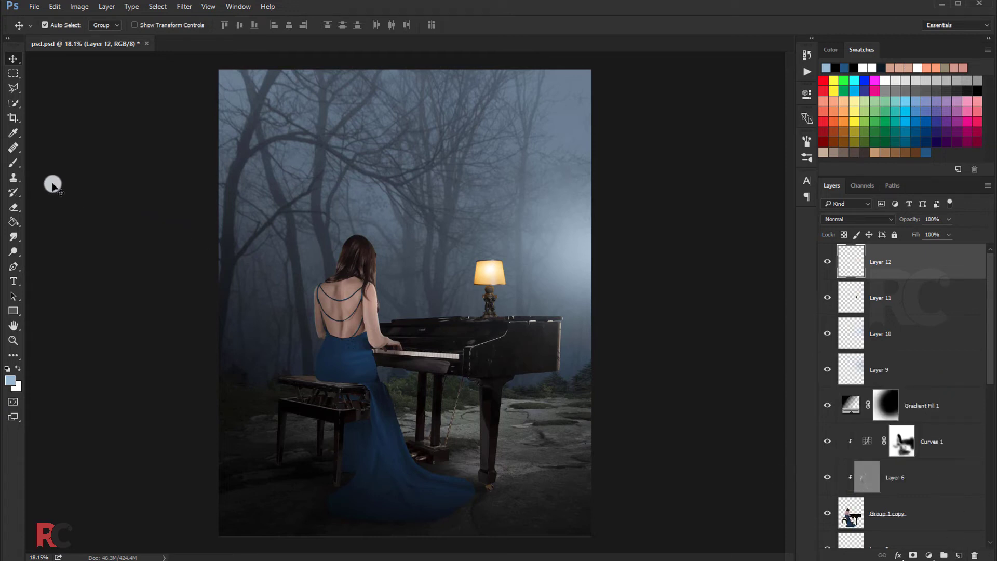
Step: Pick a brown painting colour for the soft brush and set Layer 12 to Color Dodge
{"action": "left_click", "coordinate": [13, 162]}
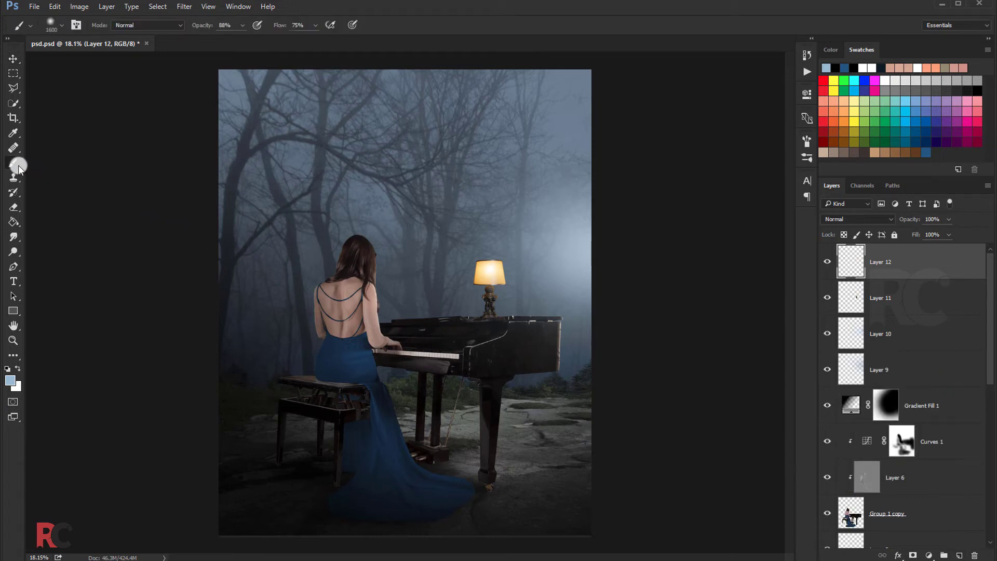
{"action": "left_click", "coordinate": [10, 380]}
{"action": "left_click", "coordinate": [844, 144]}
{"action": "left_click", "coordinate": [951, 299]}
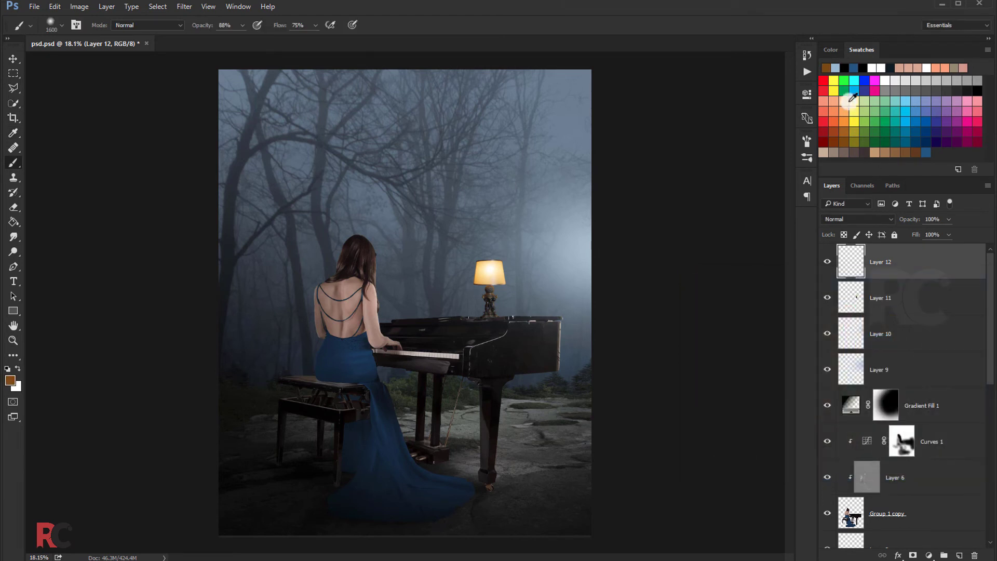
{"action": "left_click", "coordinate": [852, 216]}
{"action": "left_click", "coordinate": [861, 308]}
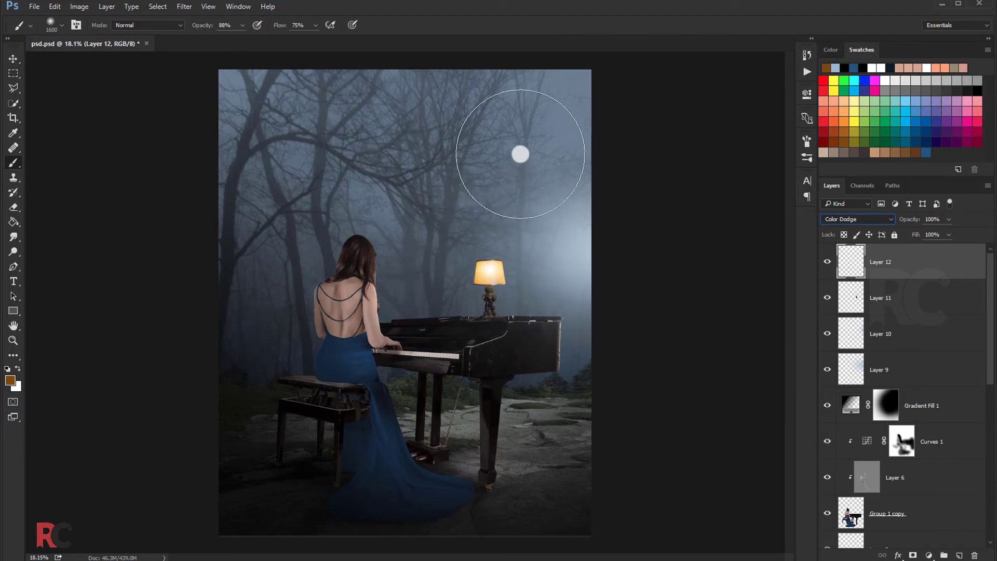
Step: Brush a soft warm glow around the lamp and set Layer 12 opacity to 80%
{"action": "left_click", "coordinate": [505, 194]}
{"action": "key", "text": "ctrl+z"}
{"action": "key", "text": "bracketleft"}
{"action": "key", "text": "bracketleft"}
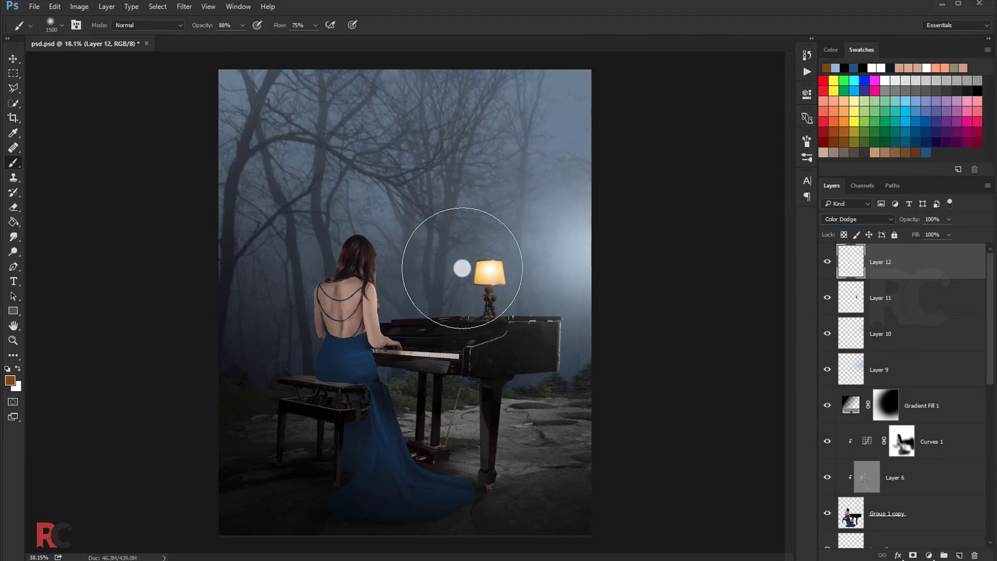
{"action": "key", "text": "bracketleft"}
{"action": "key", "text": "bracketleft"}
{"action": "key", "text": "bracketleft"}
{"action": "key", "text": "bracketleft"}
{"action": "left_click", "coordinate": [488, 273]}
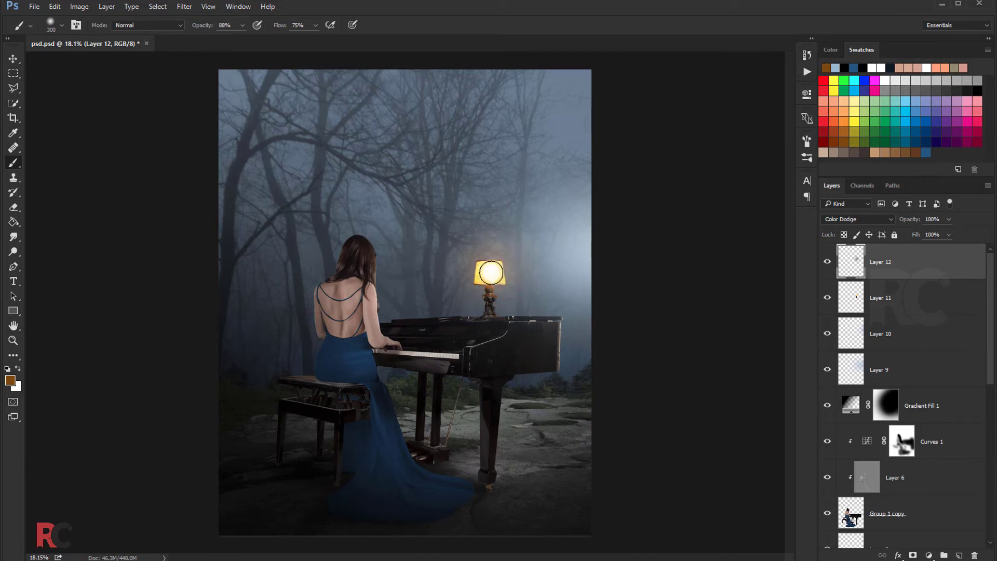
{"action": "key", "text": "ctrl+z"}
{"action": "key", "text": "bracketright"}
{"action": "key", "text": "bracketright"}
{"action": "key", "text": "bracketright"}
{"action": "left_click", "coordinate": [478, 269]}
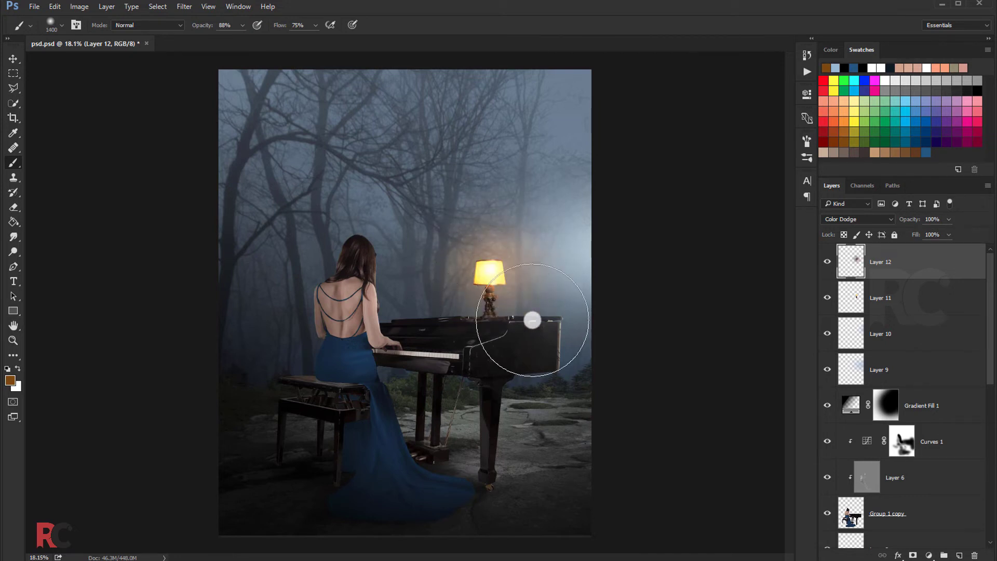
{"action": "left_click", "coordinate": [547, 255]}
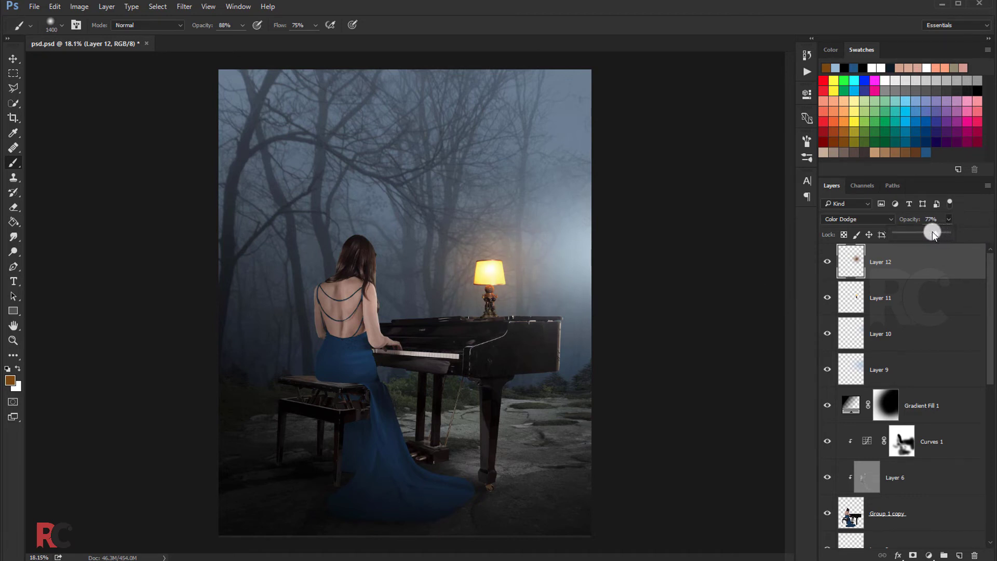
{"action": "left_click_drag", "start_coordinate": [937, 235], "coordinate": [940, 234]}
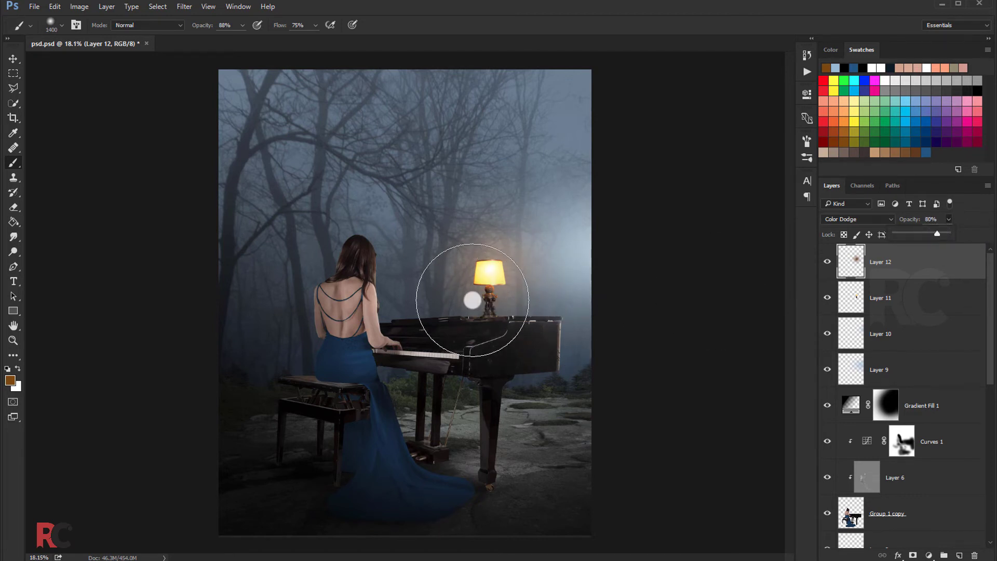
{"action": "left_click", "coordinate": [911, 513]}
Step: Add a clipped Layer 13 in Color Dodge and brush warm lamp light onto the piano lid
{"action": "left_click", "coordinate": [960, 555]}
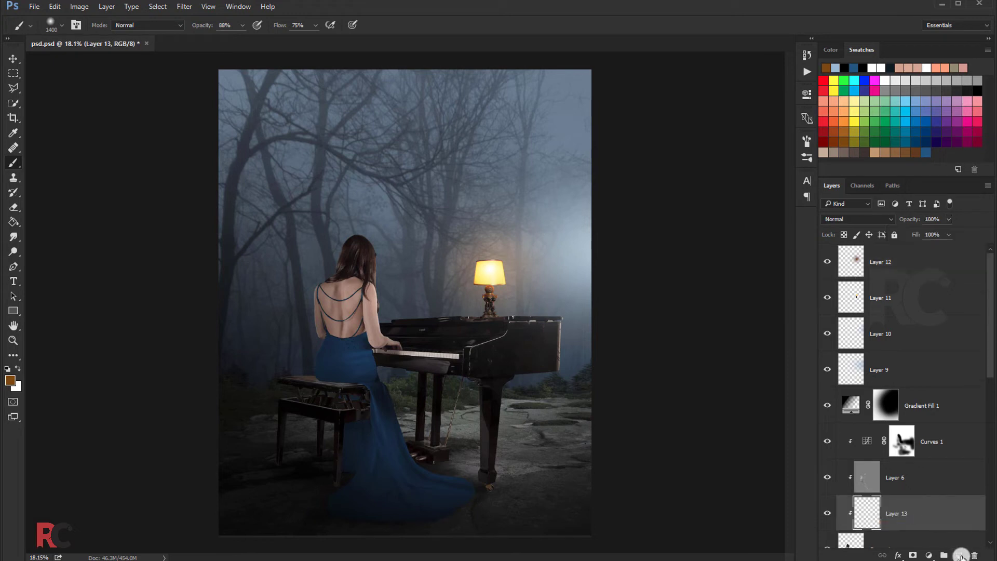
{"action": "left_click", "coordinate": [856, 219]}
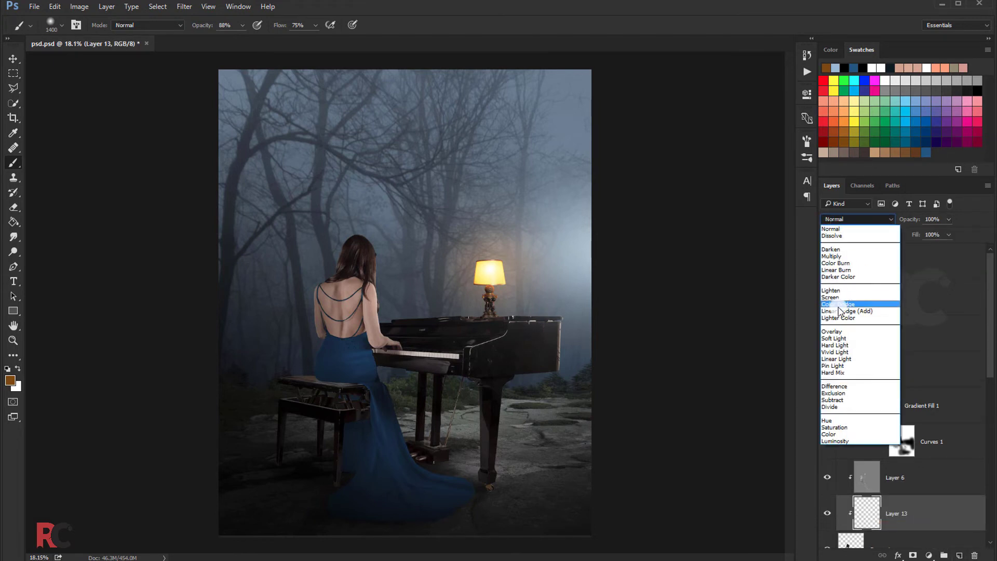
{"action": "left_click", "coordinate": [852, 314]}
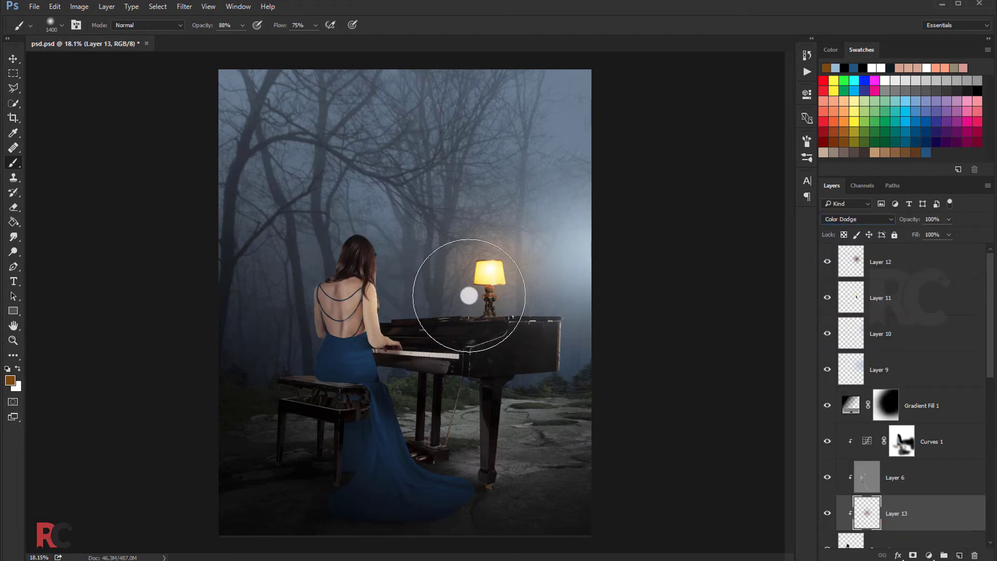
{"action": "mouse_move", "coordinate": [413, 296]}
{"action": "left_mouse_down"}
{"action": "mouse_move", "coordinate": [467, 330]}
{"action": "mouse_move", "coordinate": [528, 311]}
{"action": "mouse_move", "coordinate": [476, 346]}
{"action": "mouse_move", "coordinate": [519, 333]}
{"action": "mouse_move", "coordinate": [463, 364]}
{"action": "mouse_move", "coordinate": [430, 356]}
{"action": "mouse_move", "coordinate": [481, 333]}
{"action": "left_mouse_up"}
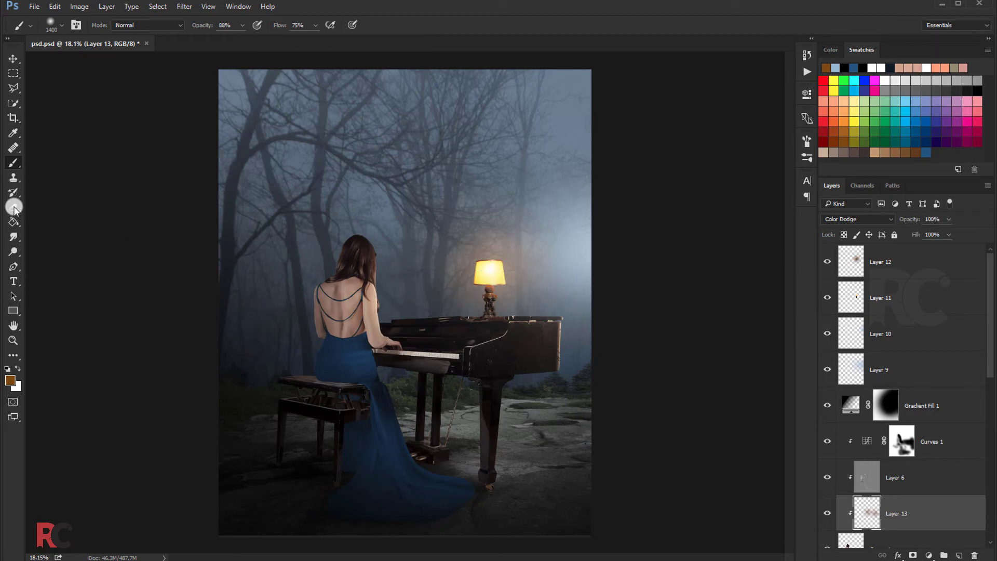
{"action": "key", "text": "e"}
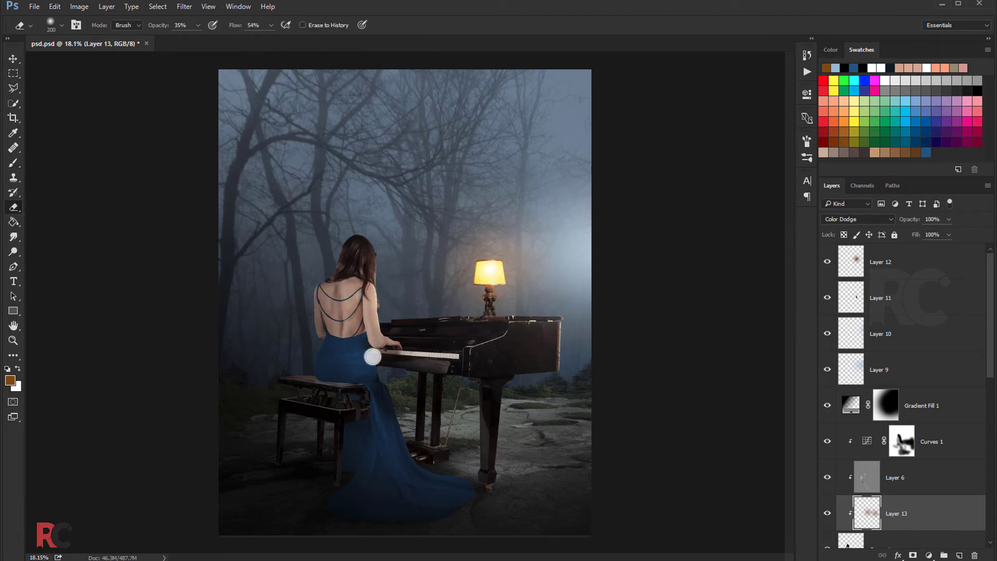
{"action": "left_click", "coordinate": [14, 163]}
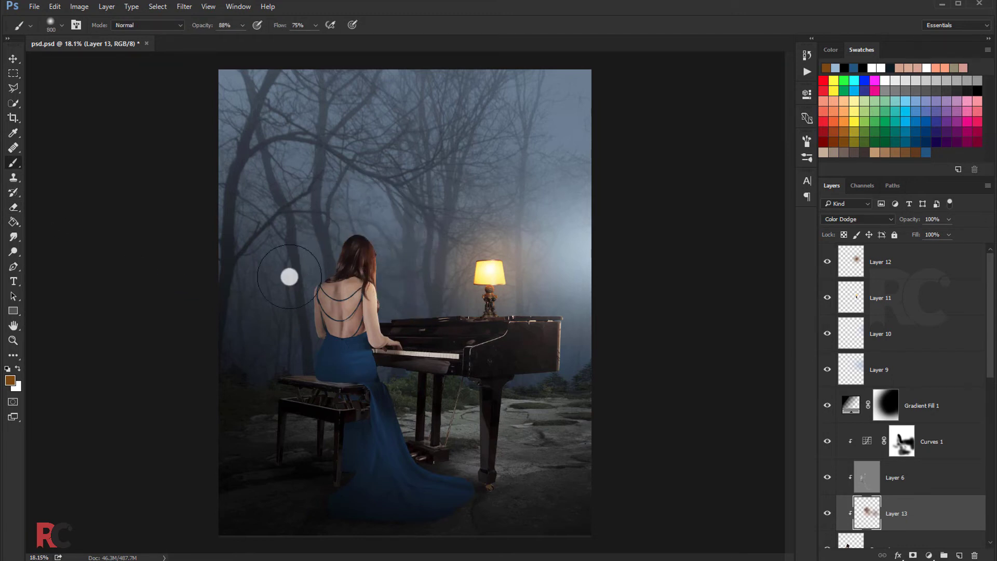
{"action": "scroll", "coordinate": [176, 230], "scroll_direction": "down", "scroll_amount": 1}
{"action": "left_click", "coordinate": [13, 58]}
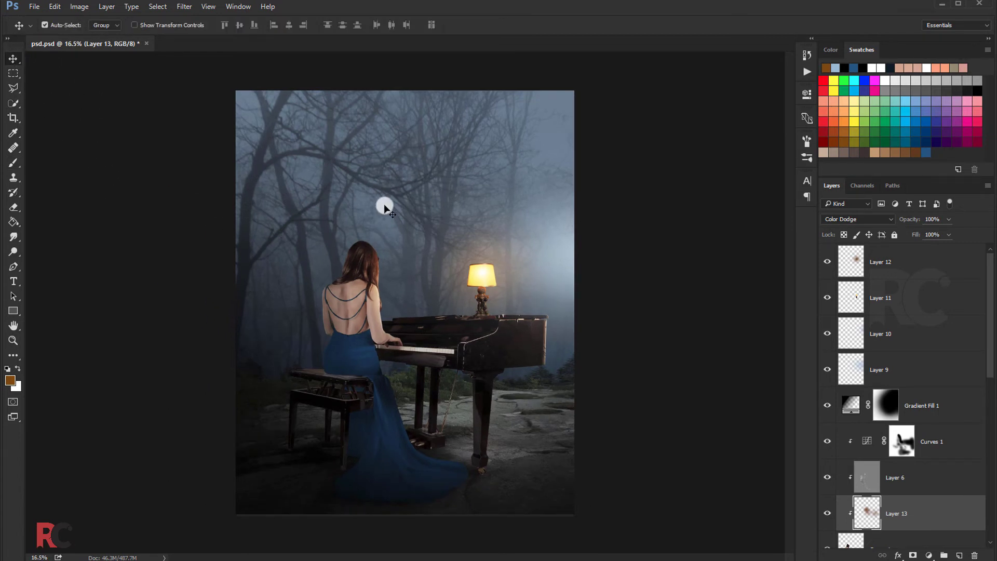
{"action": "scroll", "coordinate": [385, 208], "scroll_direction": "up", "scroll_amount": 1}
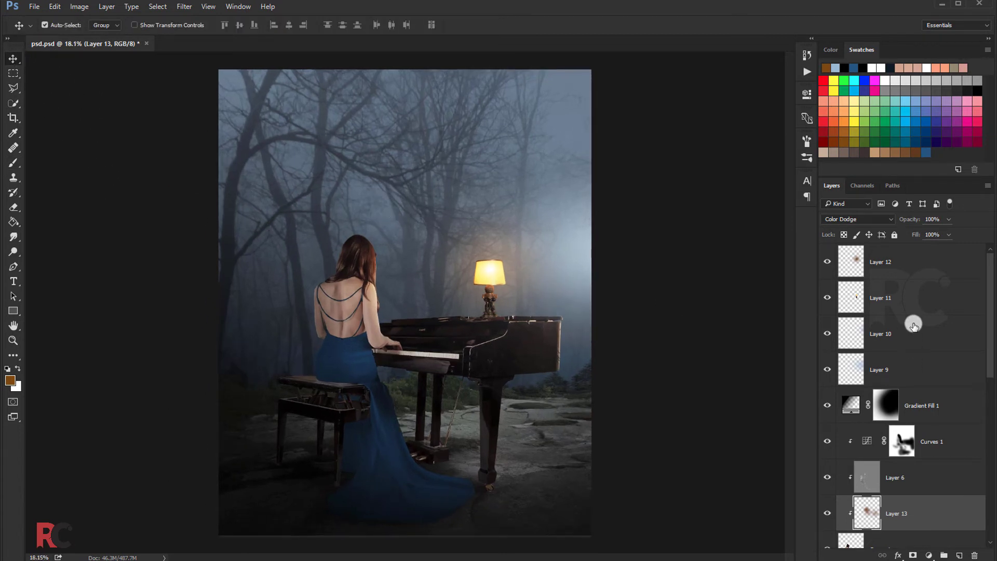
Step: Set Layer 12 to 80% opacity, then duplicate Layer 1 and hide the copy
{"action": "left_click", "coordinate": [911, 272]}
{"action": "key", "text": "8"}
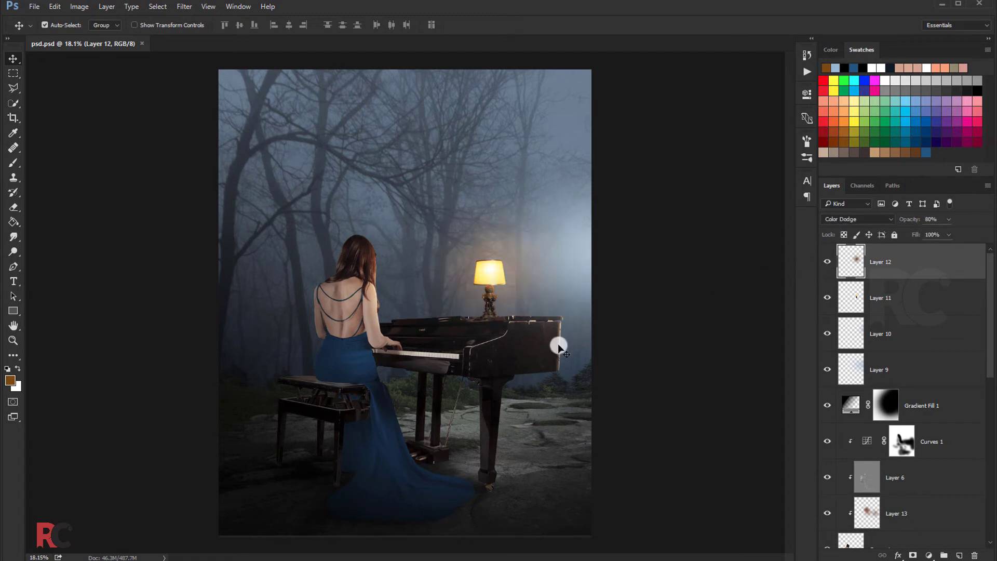
{"action": "scroll", "coordinate": [911, 400], "scroll_direction": "down", "scroll_amount": 3}
{"action": "scroll", "coordinate": [890, 456], "scroll_direction": "down", "scroll_amount": 2}
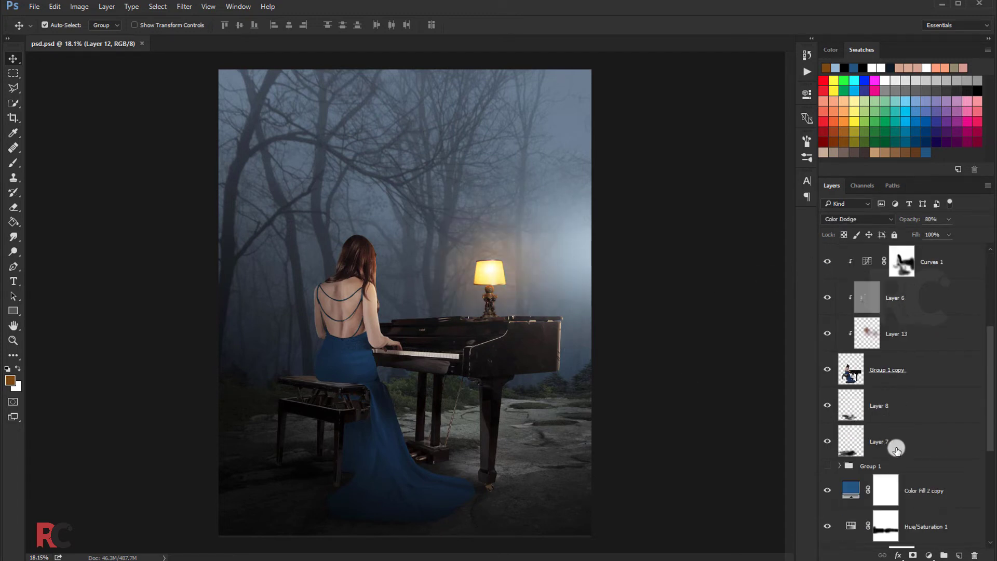
{"action": "scroll", "coordinate": [896, 450], "scroll_direction": "down", "scroll_amount": 3}
{"action": "scroll", "coordinate": [879, 490], "scroll_direction": "down", "scroll_amount": 2}
{"action": "left_click", "coordinate": [898, 487]}
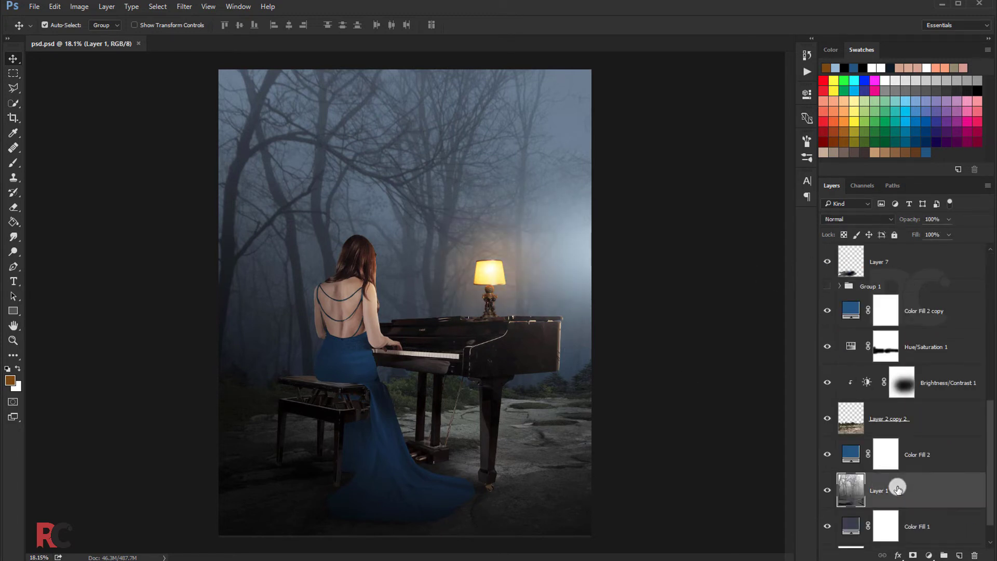
{"action": "key", "text": "ctrl+j"}
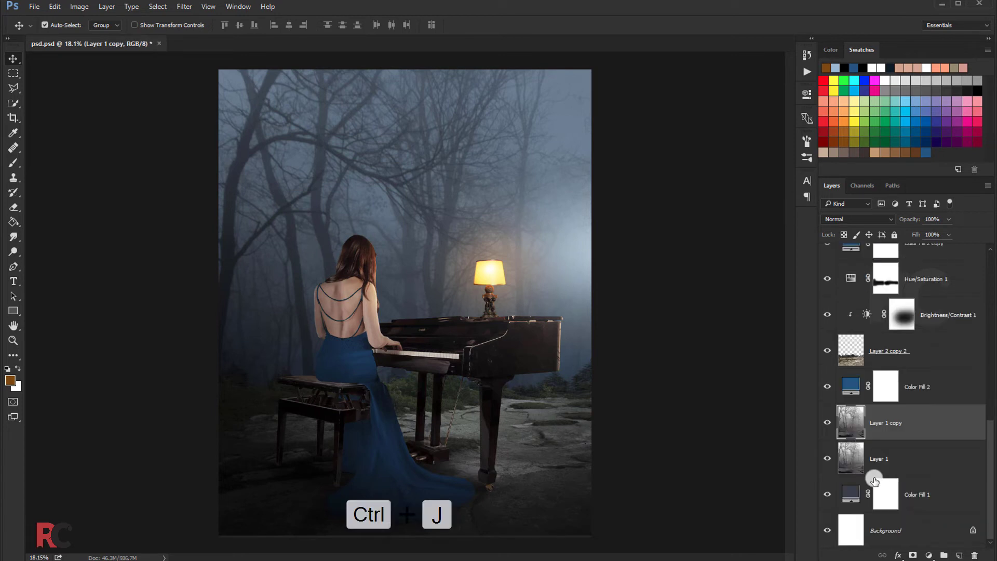
{"action": "left_click", "coordinate": [827, 422]}
{"action": "left_click", "coordinate": [838, 451]}
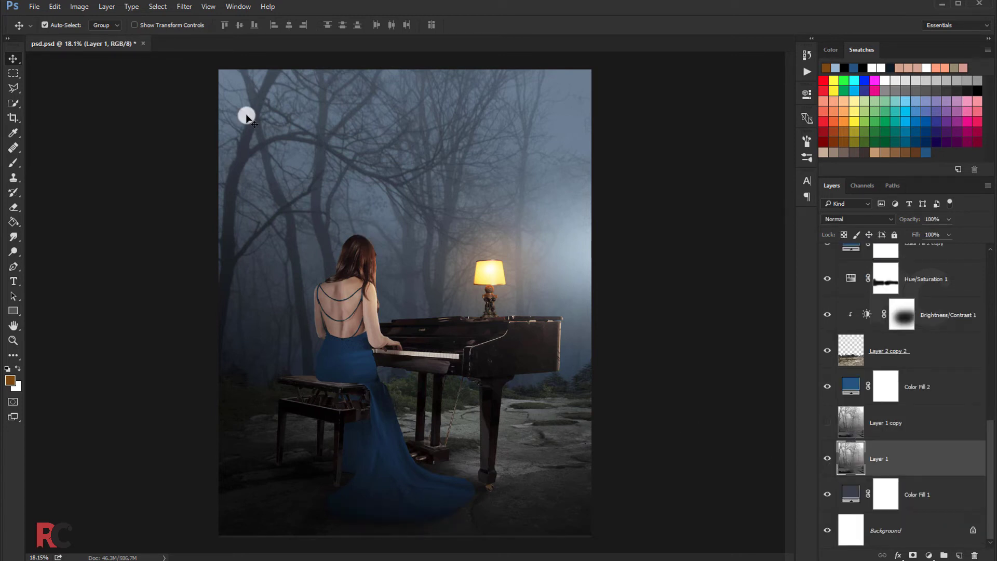
Step: Apply a Gaussian Blur of about 13.9 pixels to the Layer 1 forest
{"action": "left_click", "coordinate": [187, 6]}
{"action": "mouse_move", "coordinate": [233, 132]}
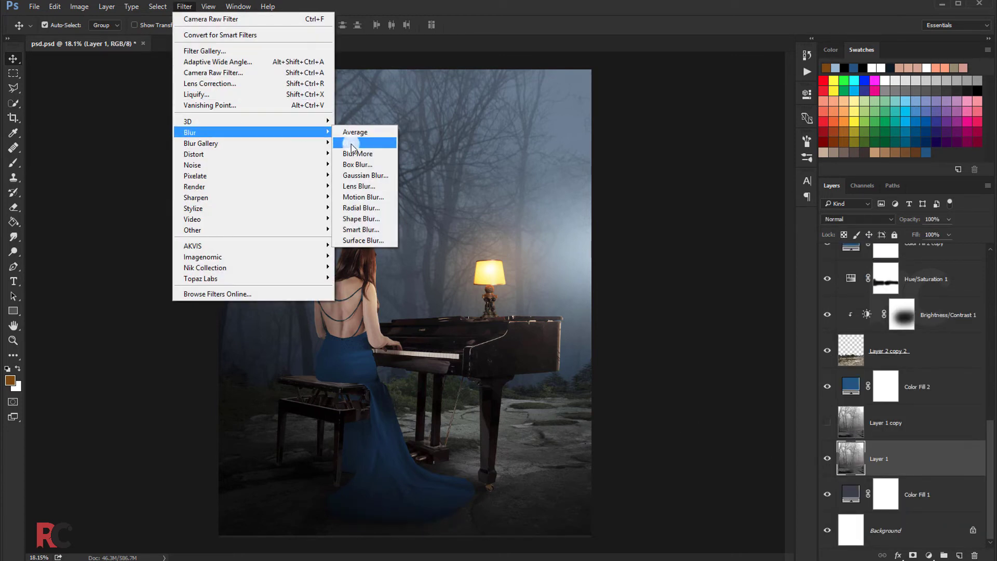
{"action": "left_click", "coordinate": [351, 177]}
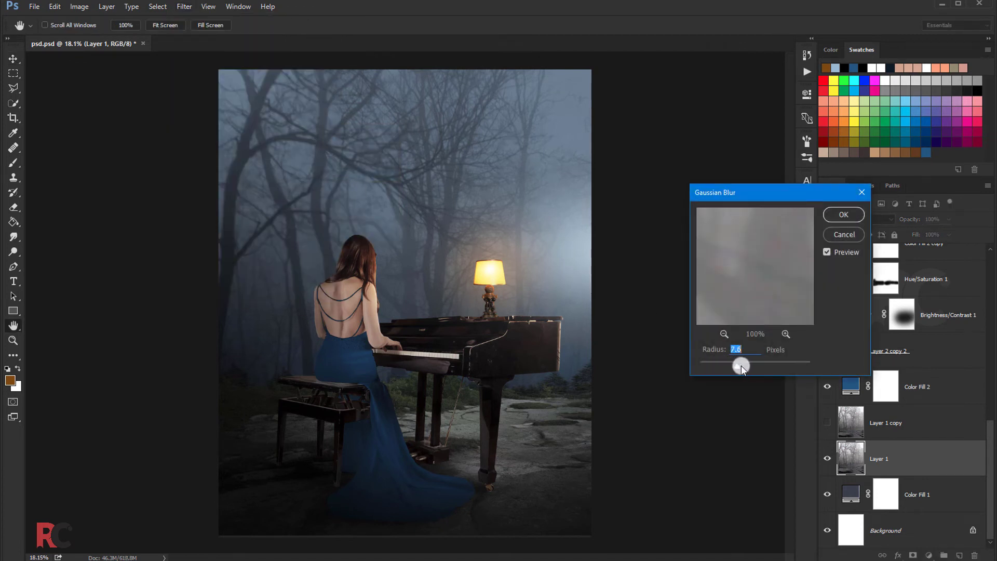
{"action": "left_click_drag", "start_coordinate": [741, 366], "coordinate": [745, 363]}
{"action": "left_click", "coordinate": [827, 219]}
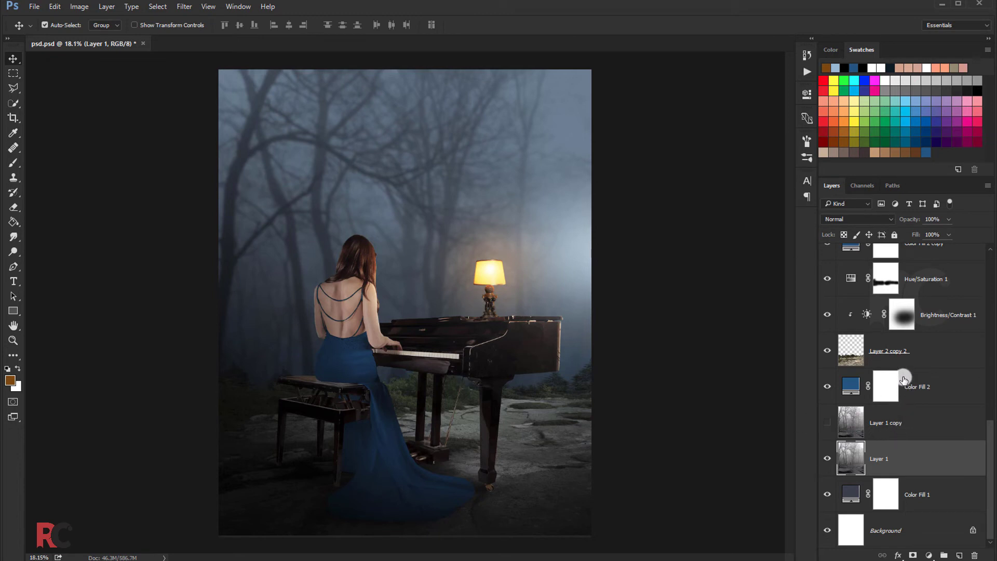
Step: On Layer 2 copy 2, lasso around the piano and lamp and feather it 150
{"action": "left_click", "coordinate": [898, 353]}
{"action": "left_click", "coordinate": [13, 88]}
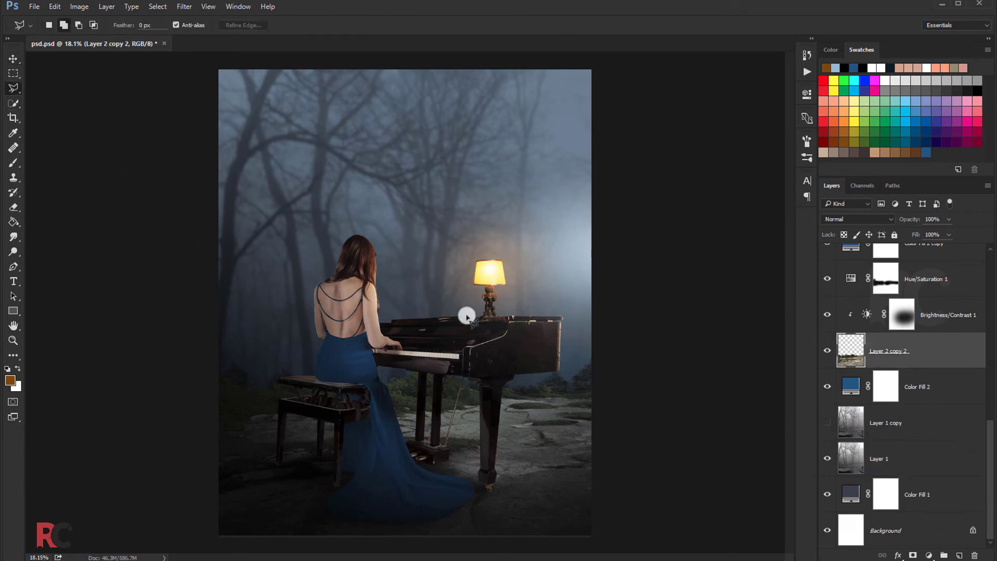
{"action": "left_click", "coordinate": [642, 391]}
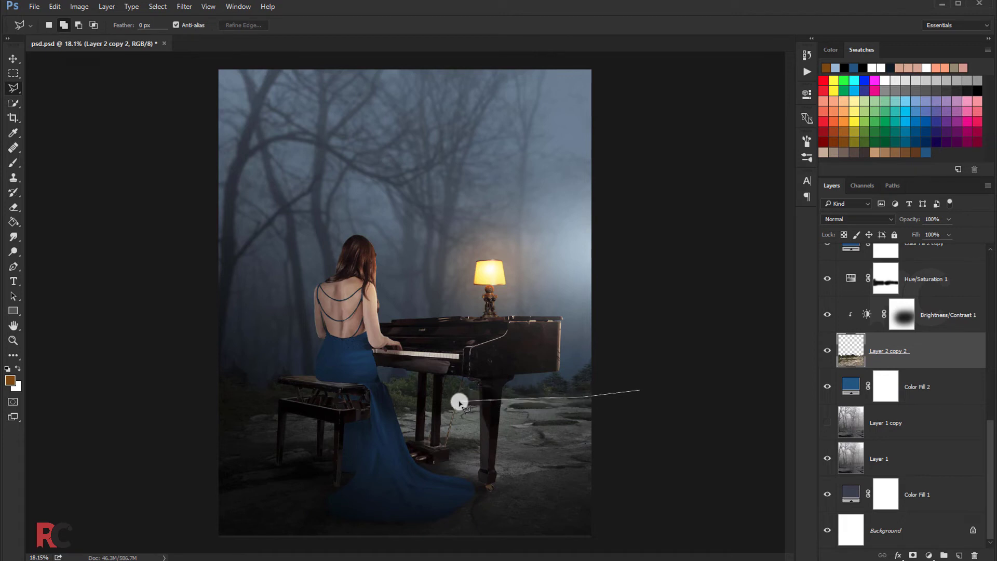
{"action": "left_click", "coordinate": [455, 402]}
{"action": "left_click", "coordinate": [405, 385]}
{"action": "left_click", "coordinate": [374, 352]}
{"action": "left_click", "coordinate": [376, 287]}
{"action": "left_click", "coordinate": [638, 320]}
{"action": "left_click", "coordinate": [663, 365]}
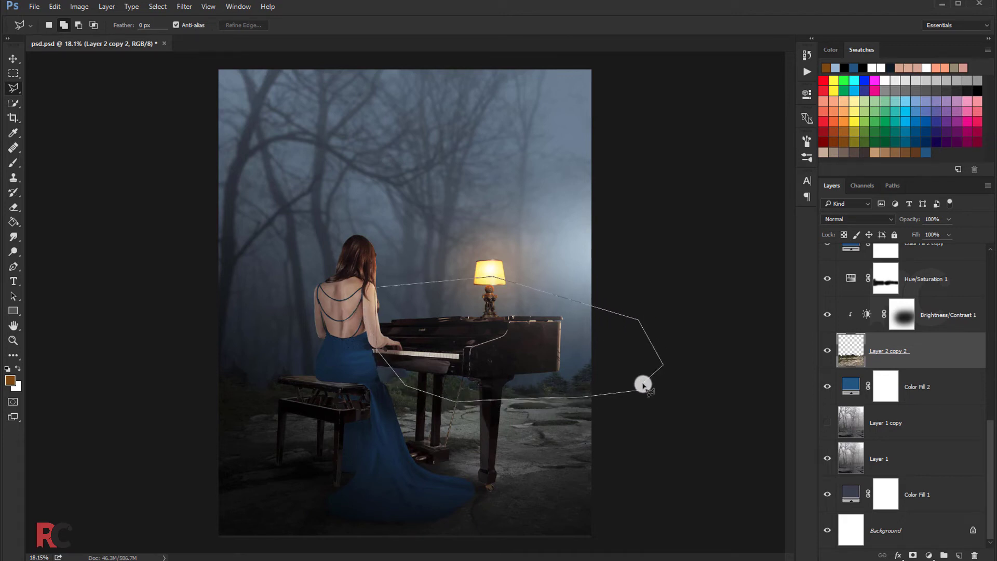
{"action": "left_click", "coordinate": [641, 389]}
{"action": "right_click", "coordinate": [557, 338]}
{"action": "left_click", "coordinate": [576, 369]}
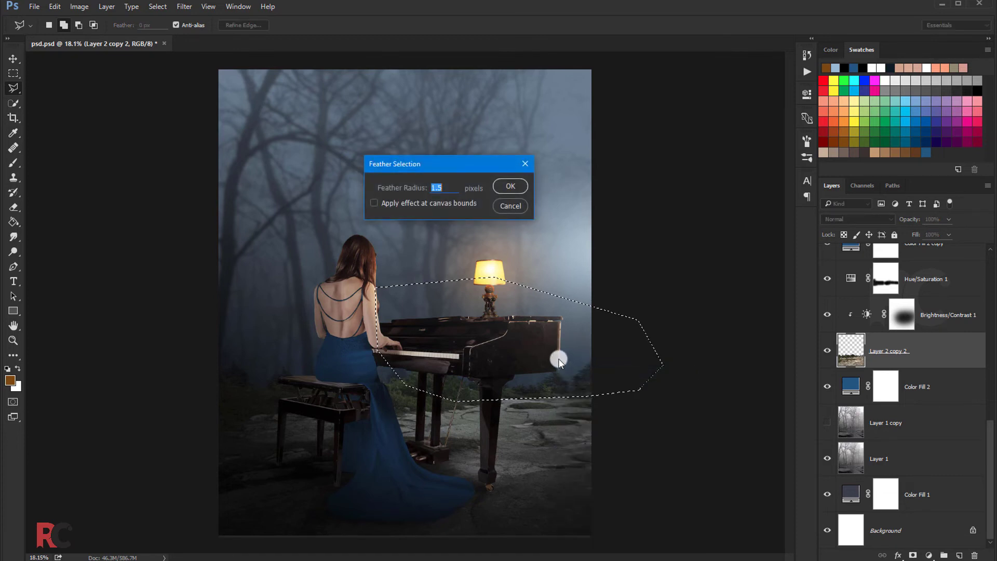
{"action": "type", "text": "150"}
{"action": "key", "text": "Return"}
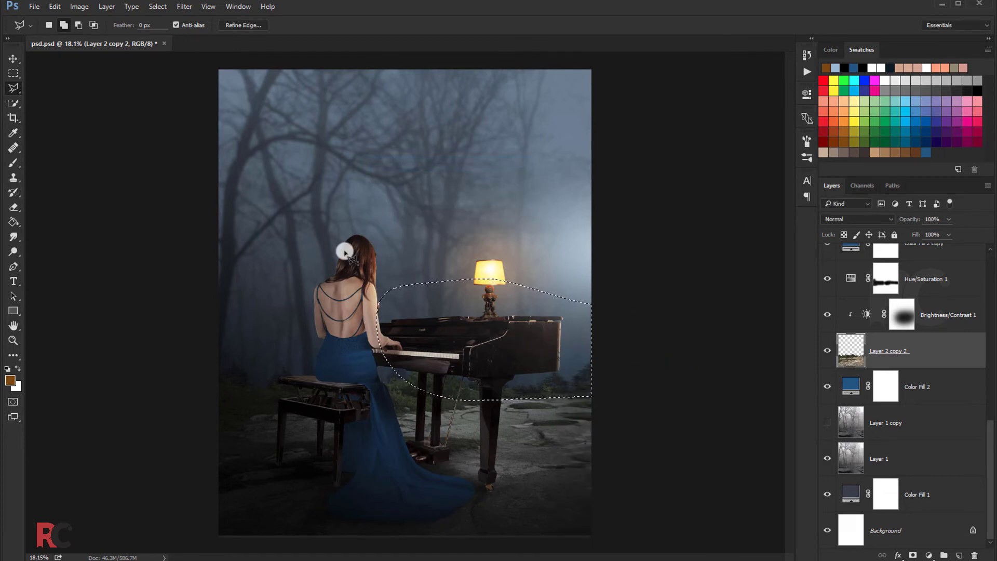
Step: Apply a 4.1-pixel Gaussian Blur to the feathered area and deselect
{"action": "scroll", "coordinate": [491, 366], "scroll_direction": "up", "scroll_amount": 2}
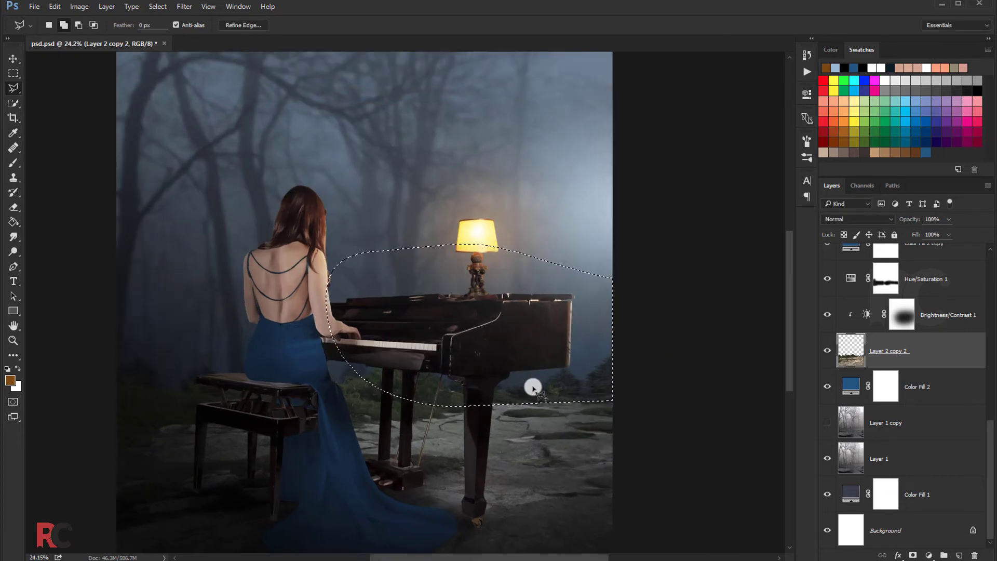
{"action": "left_click", "coordinate": [184, 7]}
{"action": "left_click", "coordinate": [364, 171]}
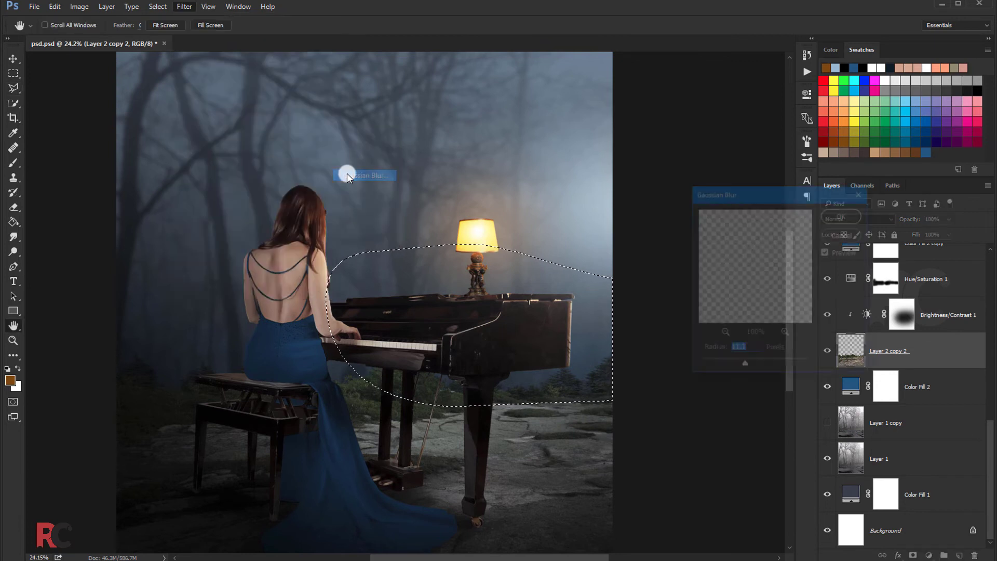
{"action": "left_click_drag", "start_coordinate": [744, 366], "coordinate": [724, 363]}
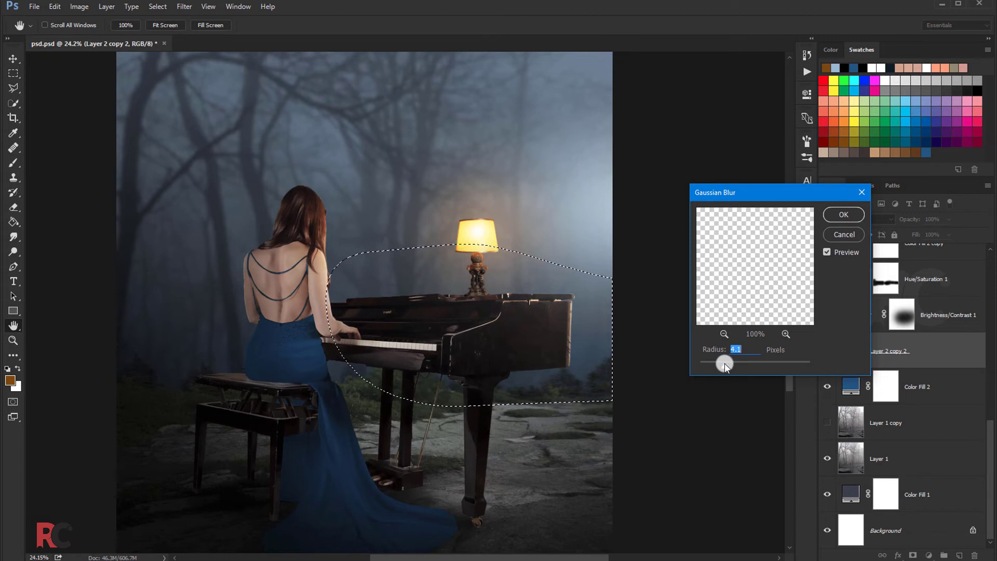
{"action": "left_click_drag", "start_coordinate": [725, 363], "coordinate": [724, 365]}
{"action": "left_click", "coordinate": [843, 214]}
{"action": "key", "text": "ctrl+d"}
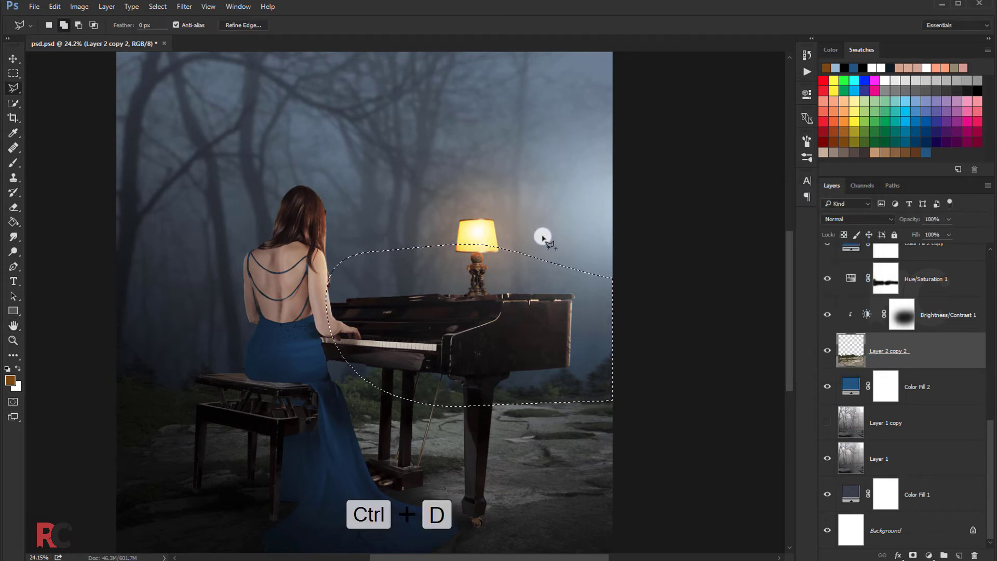
{"action": "scroll", "coordinate": [506, 229], "scroll_direction": "down", "scroll_amount": 1}
{"action": "scroll", "coordinate": [408, 214], "scroll_direction": "down", "scroll_amount": 1}
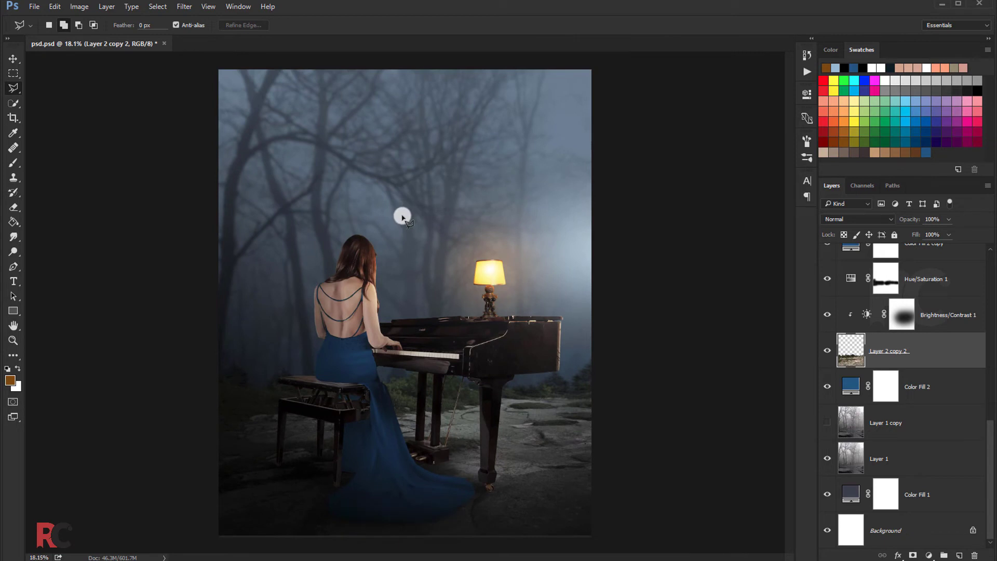
Step: On a new layer, sample a blue-grey from the fog and brush mist around the piano's base
{"action": "left_click", "coordinate": [959, 555]}
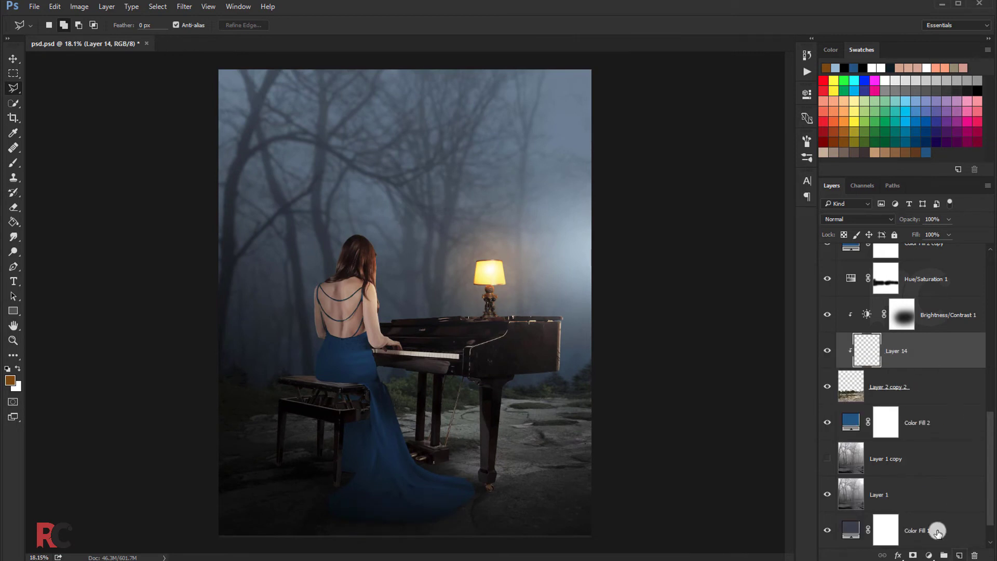
{"action": "key", "text": "i"}
{"action": "left_click", "coordinate": [10, 380]}
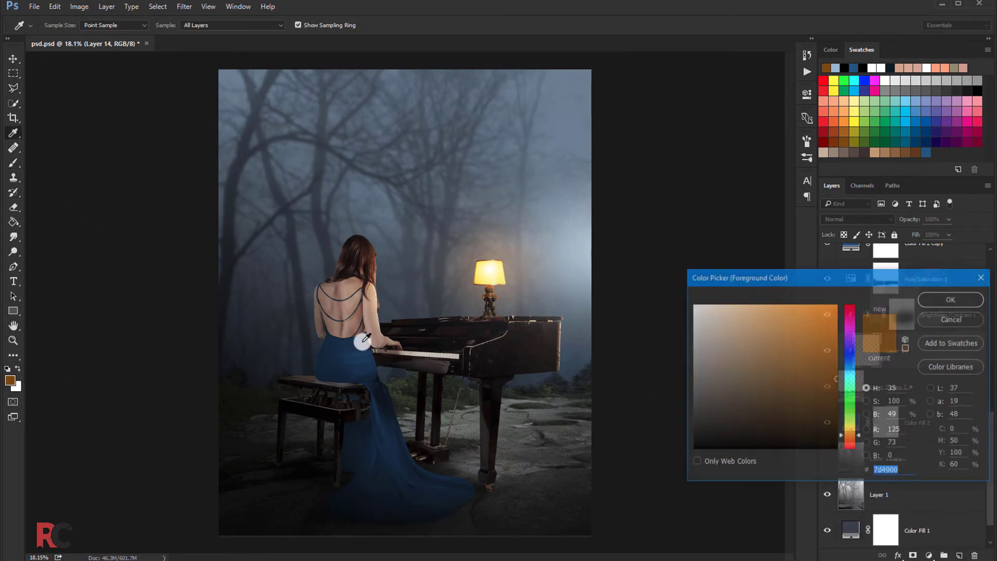
{"action": "left_click", "coordinate": [569, 278]}
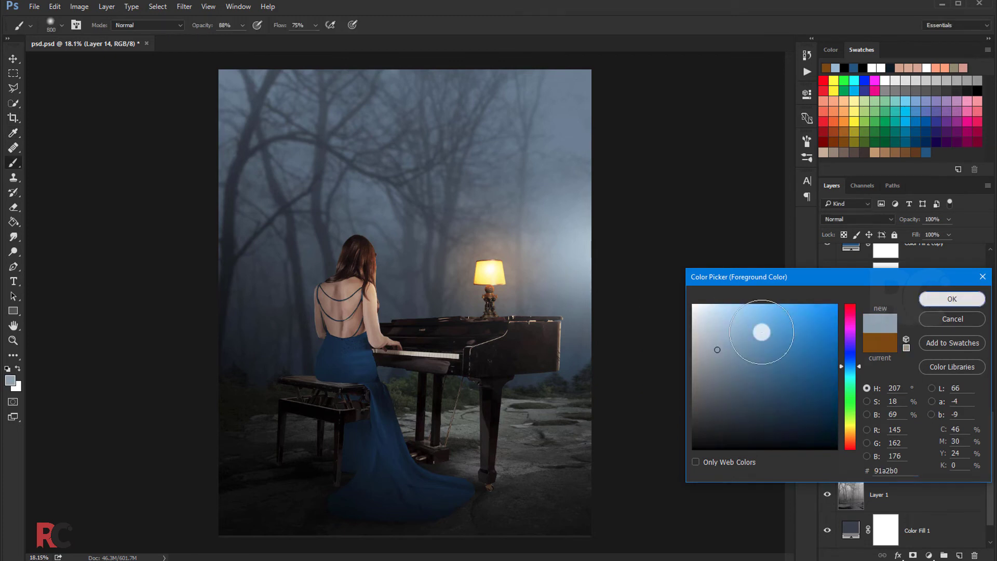
{"action": "left_click", "coordinate": [952, 299]}
{"action": "key", "text": "b"}
{"action": "left_click_drag", "start_coordinate": [629, 360], "coordinate": [566, 360]}
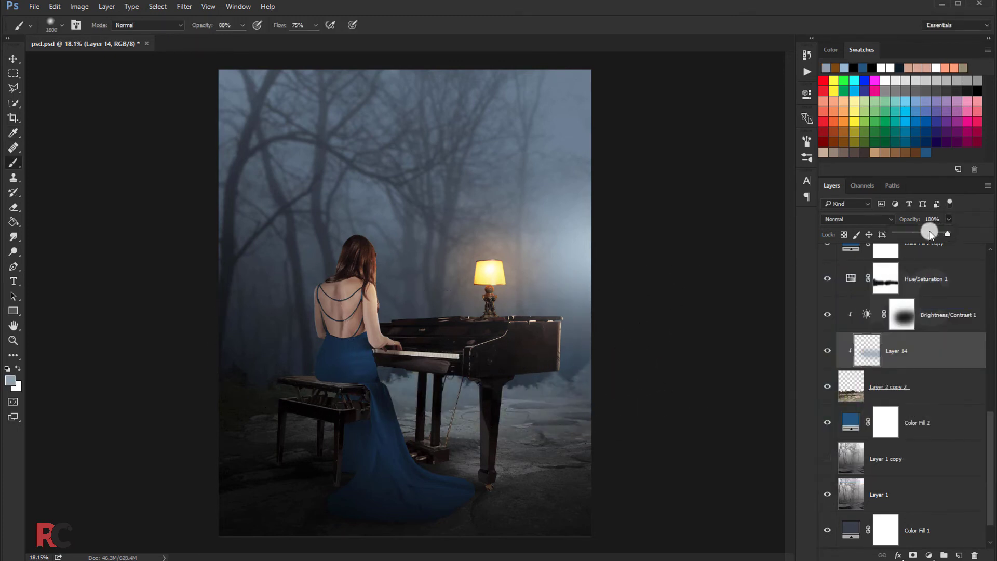
Step: Fade Layer 14 to 26% opacity and clip it to the layer below
{"action": "left_click_drag", "start_coordinate": [929, 233], "coordinate": [914, 236]}
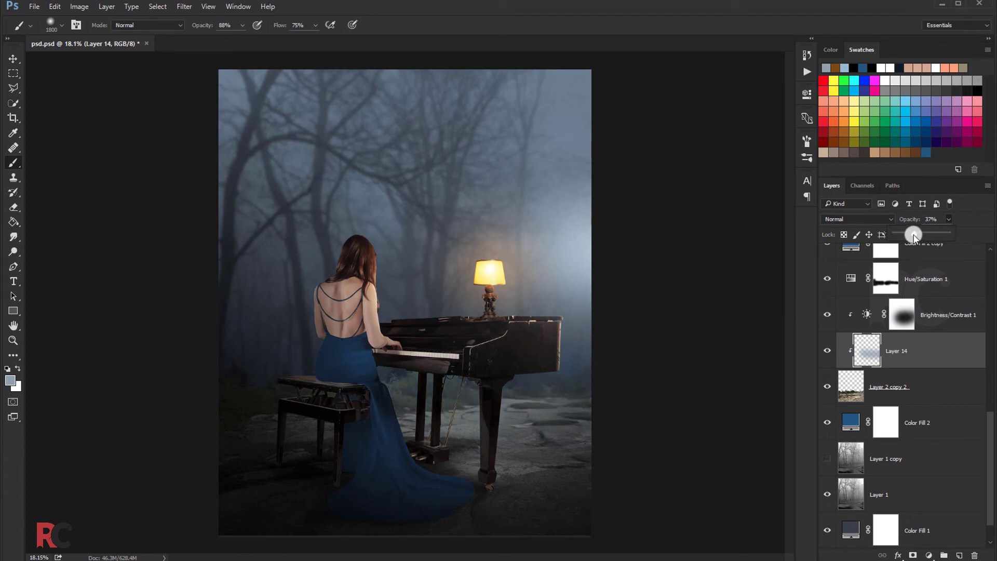
{"action": "left_click", "coordinate": [847, 356], "text": "alt"}
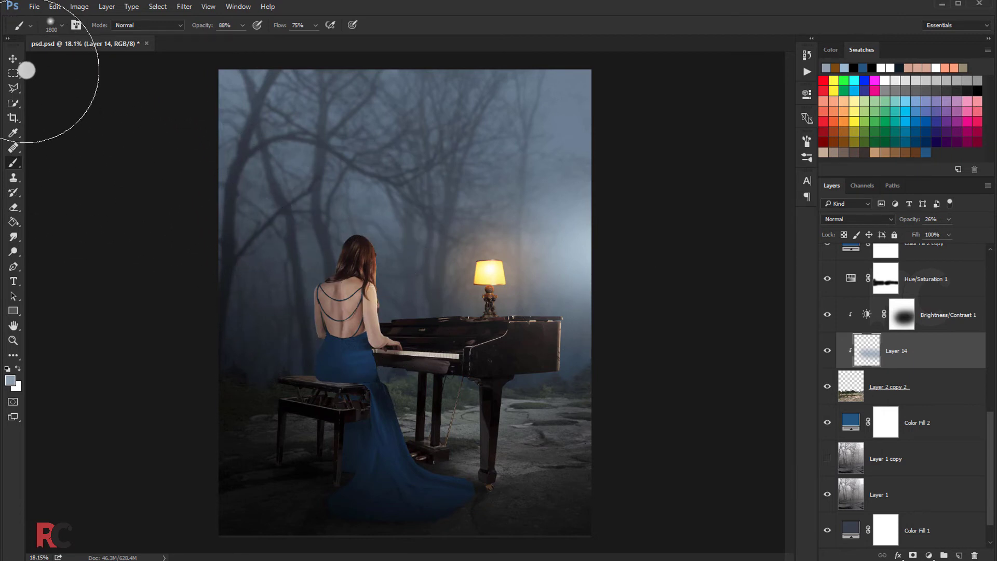
{"action": "left_click", "coordinate": [13, 58]}
{"action": "scroll", "coordinate": [374, 208], "scroll_direction": "down", "scroll_amount": 1}
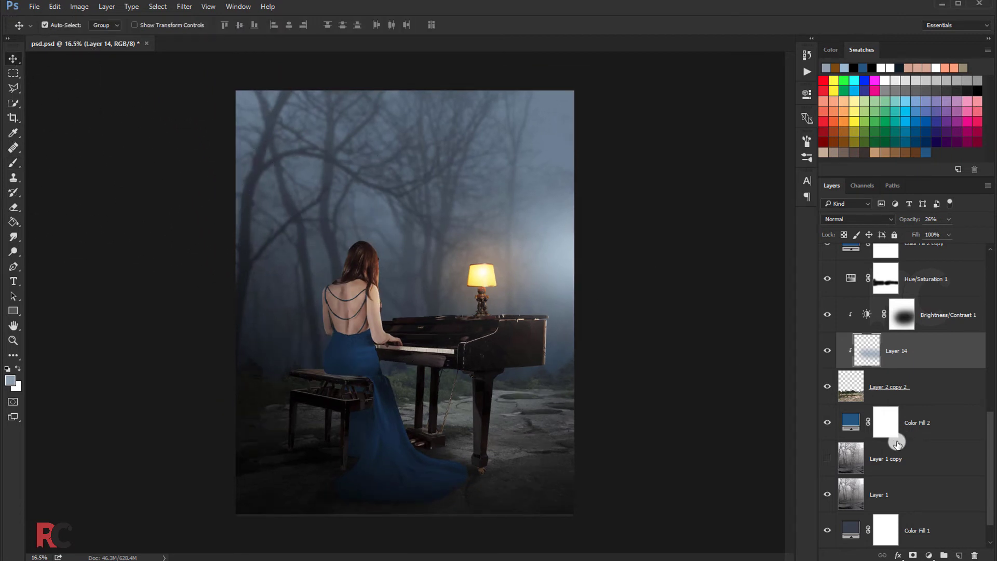
Step: Stretch Layer 1's forest leftward to about 103.8% width and fit the image to the window
{"action": "left_click", "coordinate": [891, 495]}
{"action": "key", "text": "ctrl+t"}
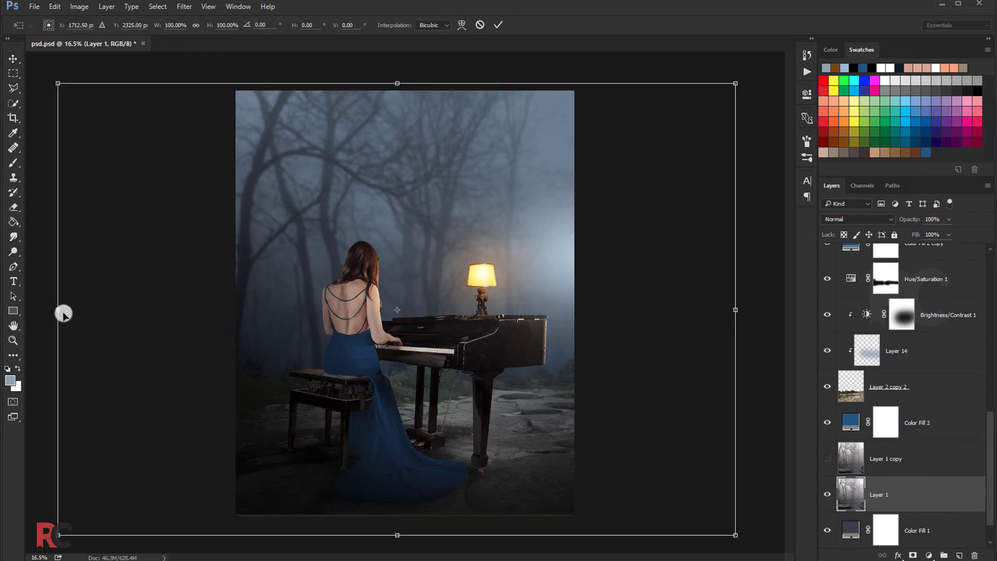
{"action": "left_click_drag", "start_coordinate": [50, 313], "coordinate": [31, 315]}
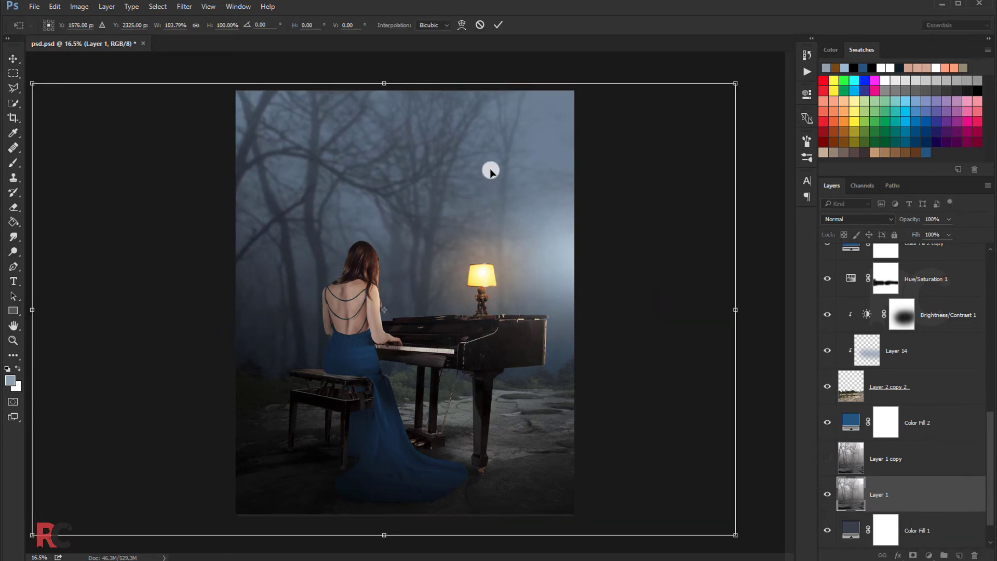
{"action": "left_click", "coordinate": [503, 26]}
{"action": "key", "text": "ctrl+0"}
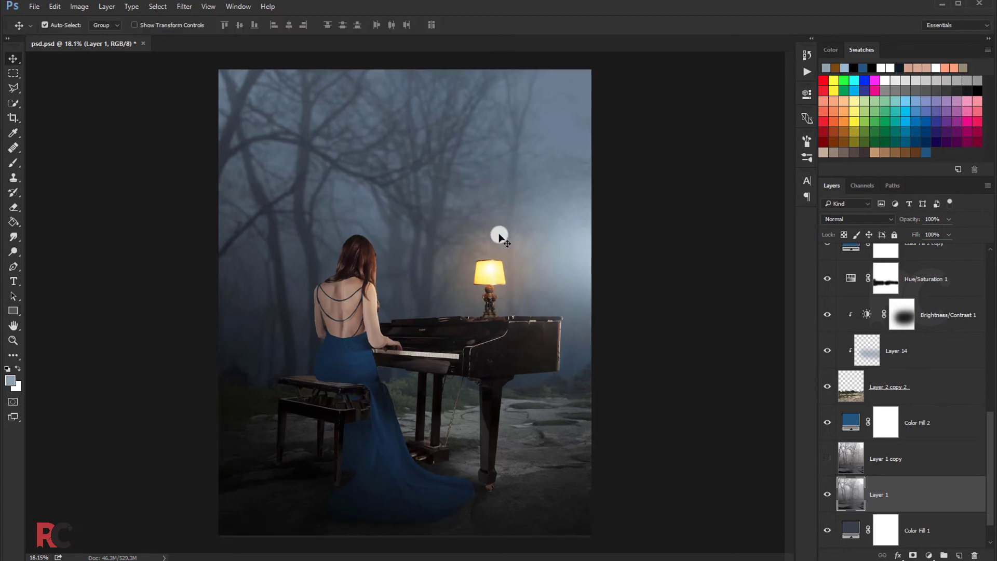
Step: Toggle Layer 12 to compare the lamp glow and set the Eraser to 600 px
{"action": "scroll", "coordinate": [900, 322], "scroll_direction": "up", "scroll_amount": 3}
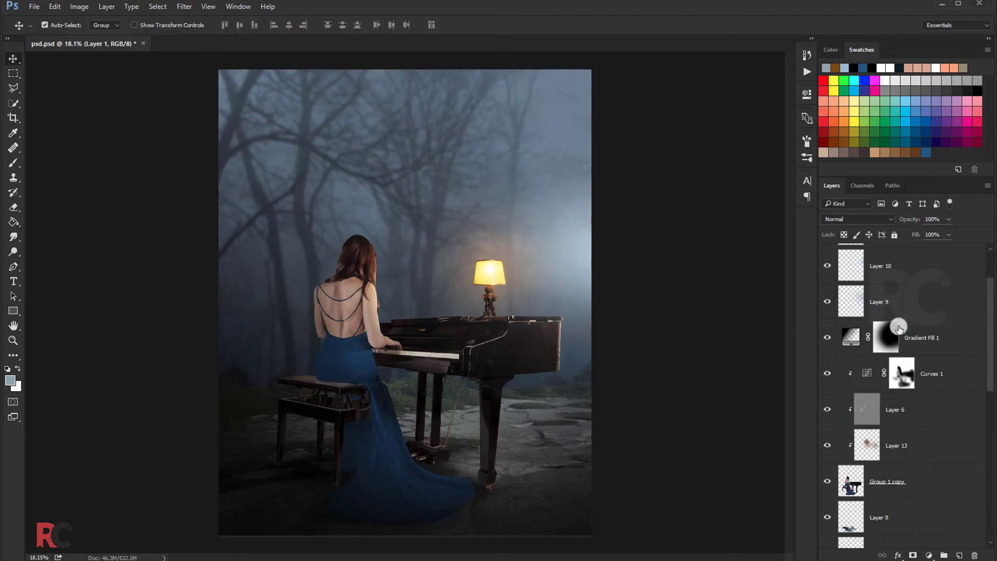
{"action": "scroll", "coordinate": [900, 322], "scroll_direction": "up", "scroll_amount": 5}
{"action": "left_click", "coordinate": [888, 264]}
{"action": "left_click", "coordinate": [828, 263]}
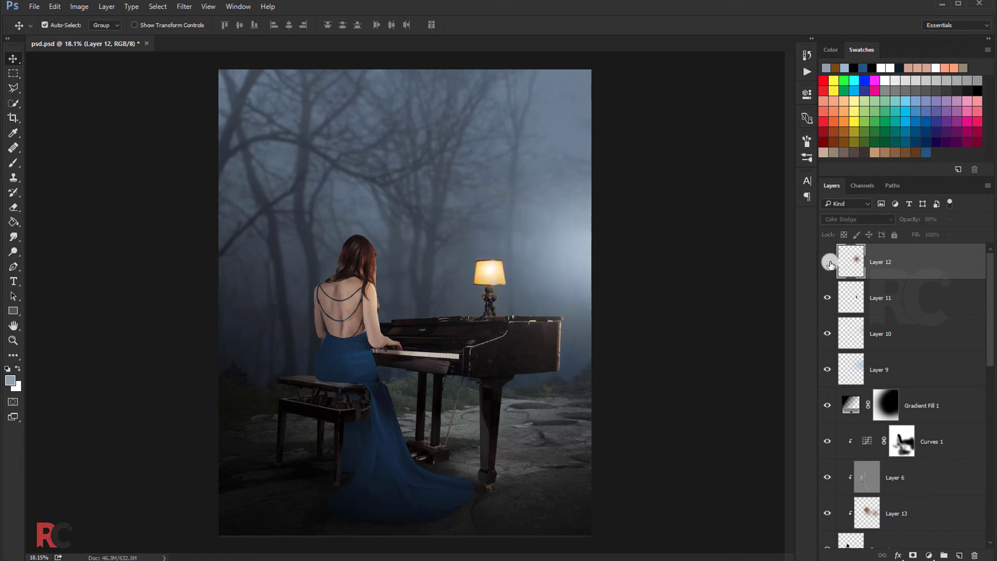
{"action": "left_click", "coordinate": [828, 262]}
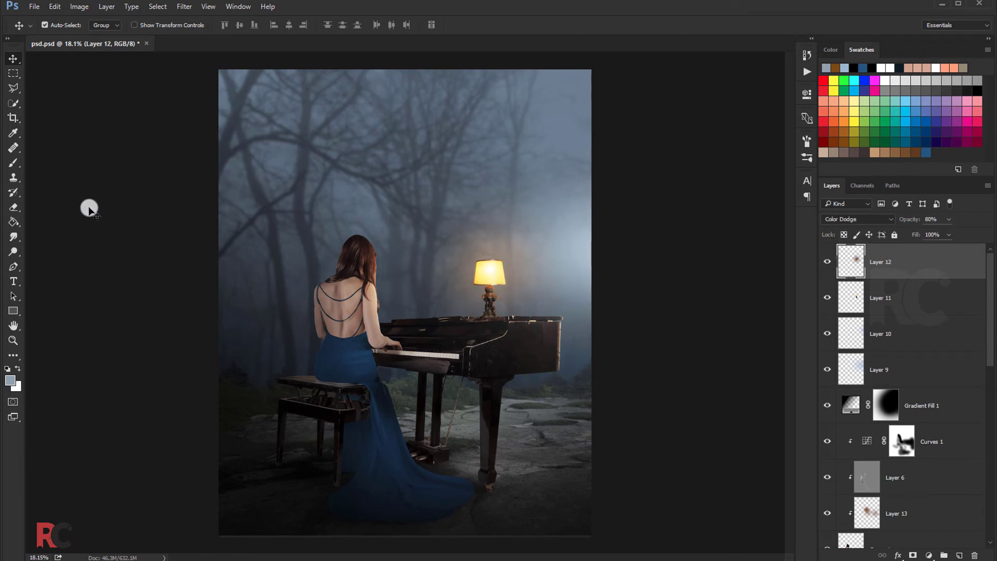
{"action": "left_click", "coordinate": [15, 207]}
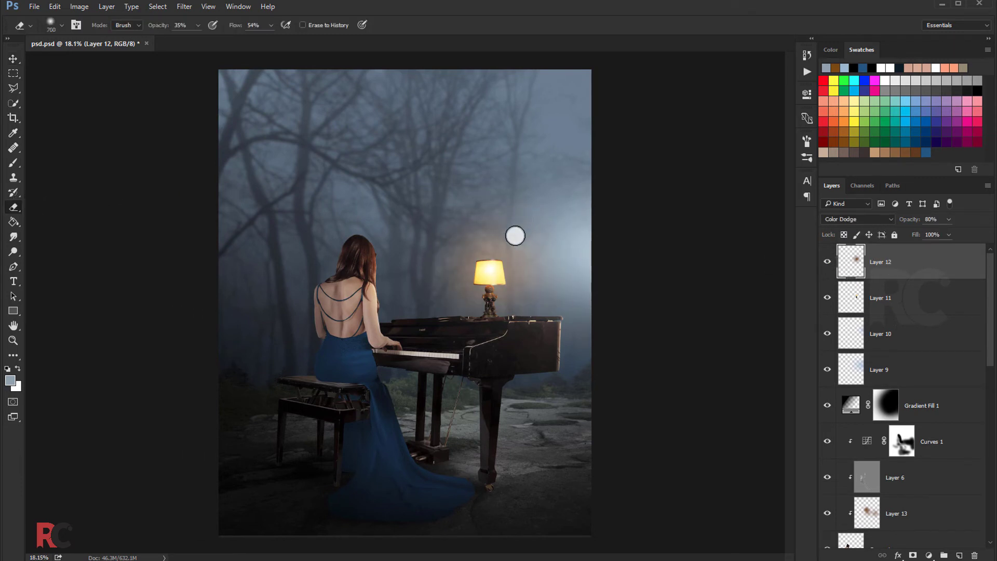
{"action": "key", "text": "bracketright"}
{"action": "key", "text": "bracketright"}
{"action": "key", "text": "bracketright"}
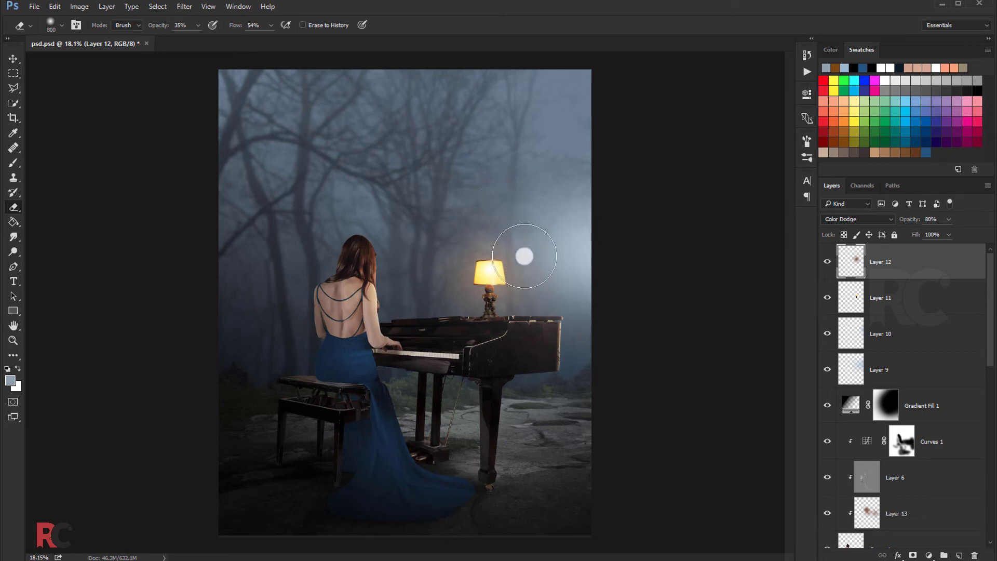
{"action": "key", "text": "bracketleft"}
{"action": "key", "text": "bracketleft"}
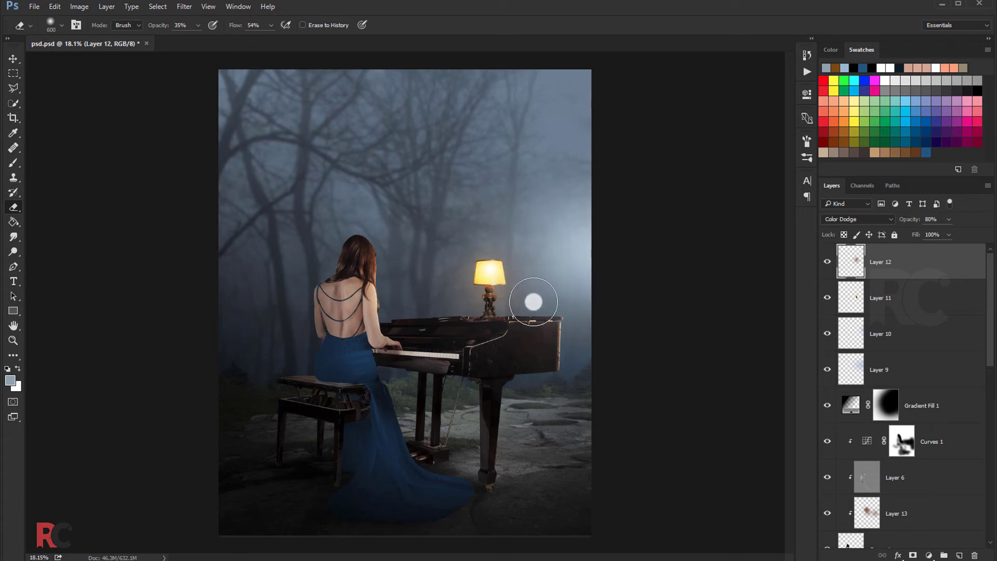
Step: Recheck Layer 12's glow and save the document
{"action": "left_click", "coordinate": [827, 262]}
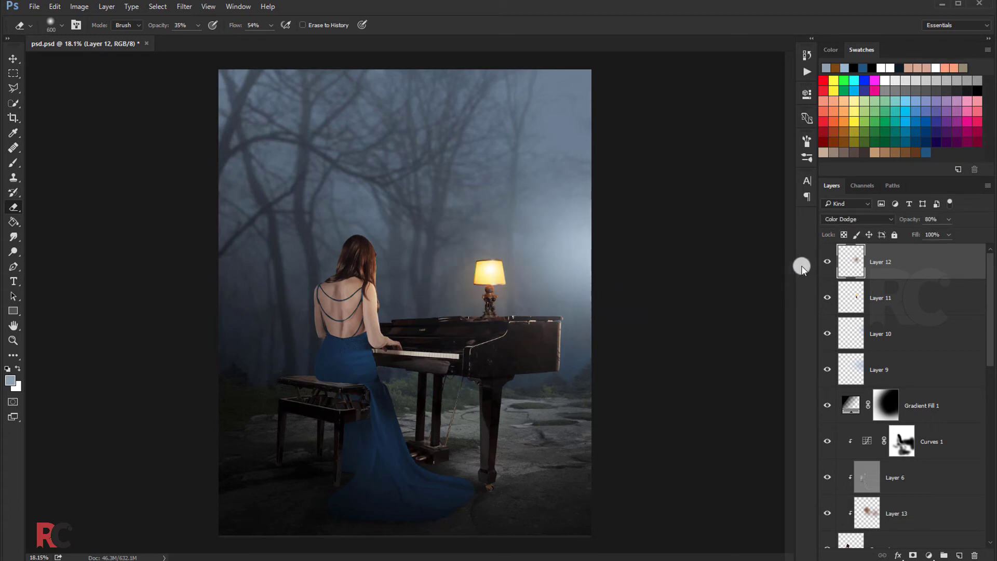
{"action": "left_click", "coordinate": [13, 59]}
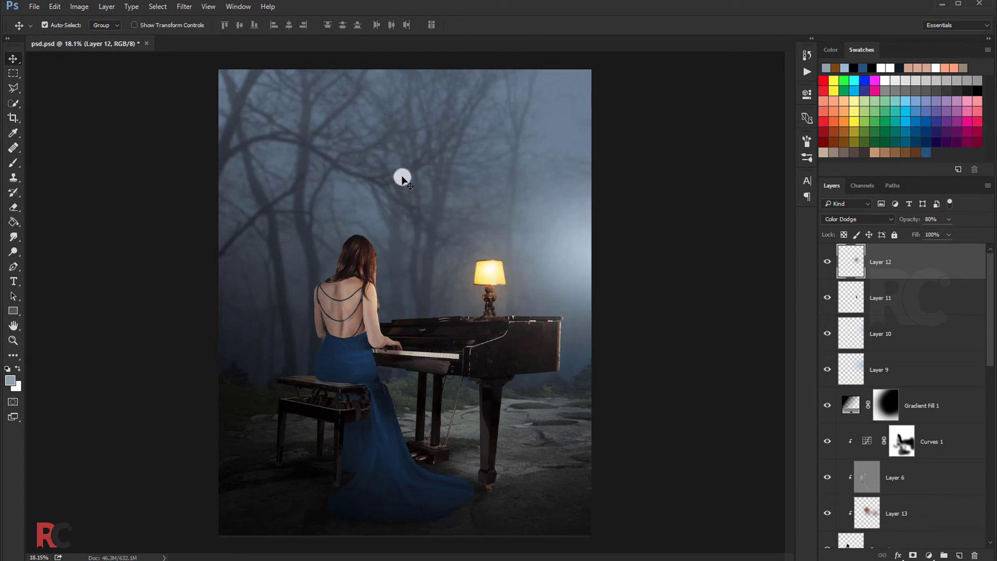
{"action": "key", "text": "ctrl+s"}
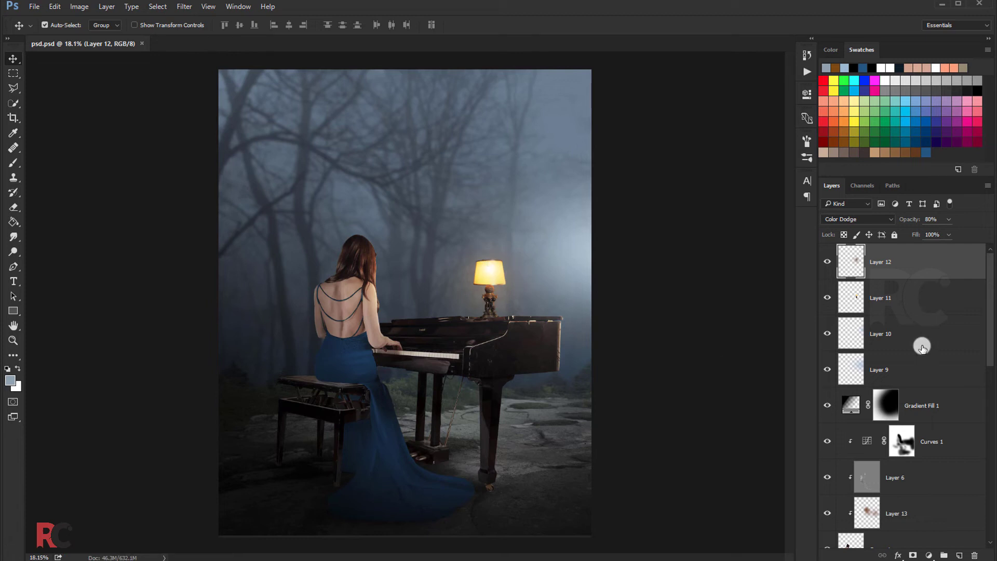
Step: Add a Color Lookup adjustment and step through the 3D LUT presets to FoggyNight.3DL
{"action": "left_click", "coordinate": [929, 555]}
{"action": "left_click", "coordinate": [893, 476]}
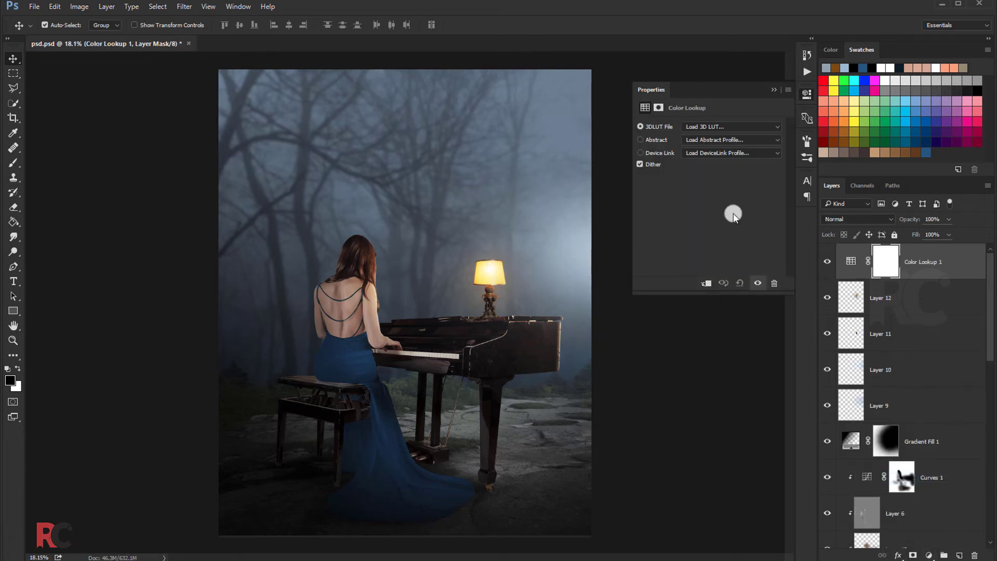
{"action": "left_click", "coordinate": [701, 126]}
{"action": "left_click", "coordinate": [705, 170]}
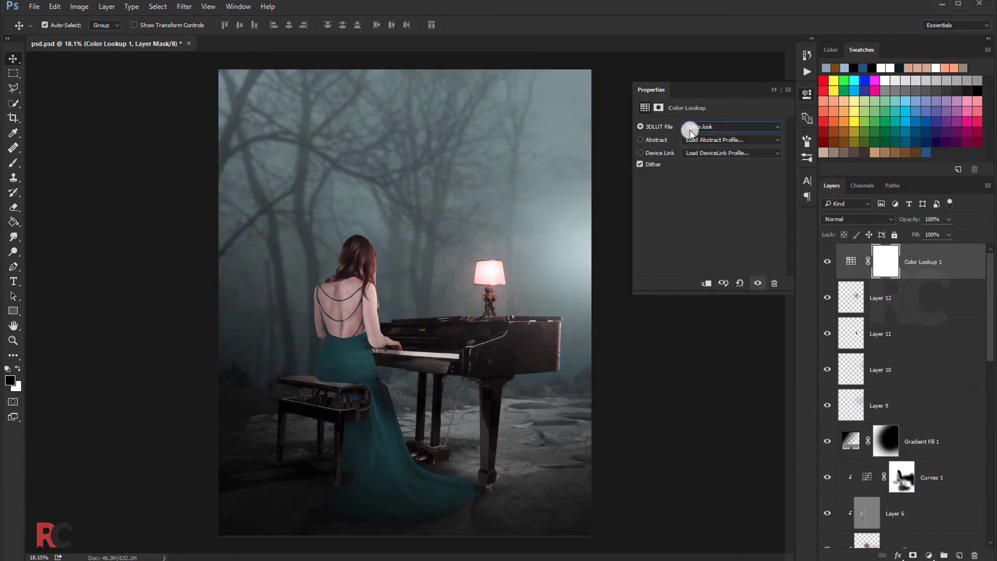
{"action": "key", "text": "Down"}
{"action": "key", "text": "Down"}
{"action": "key", "text": "Down"}
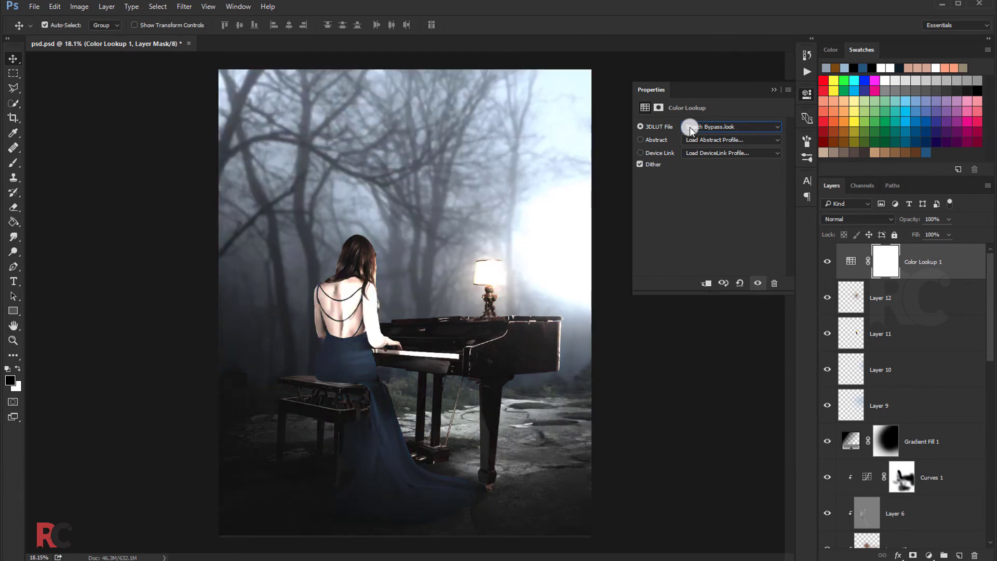
{"action": "key", "text": "Down"}
{"action": "key", "text": "Down"}
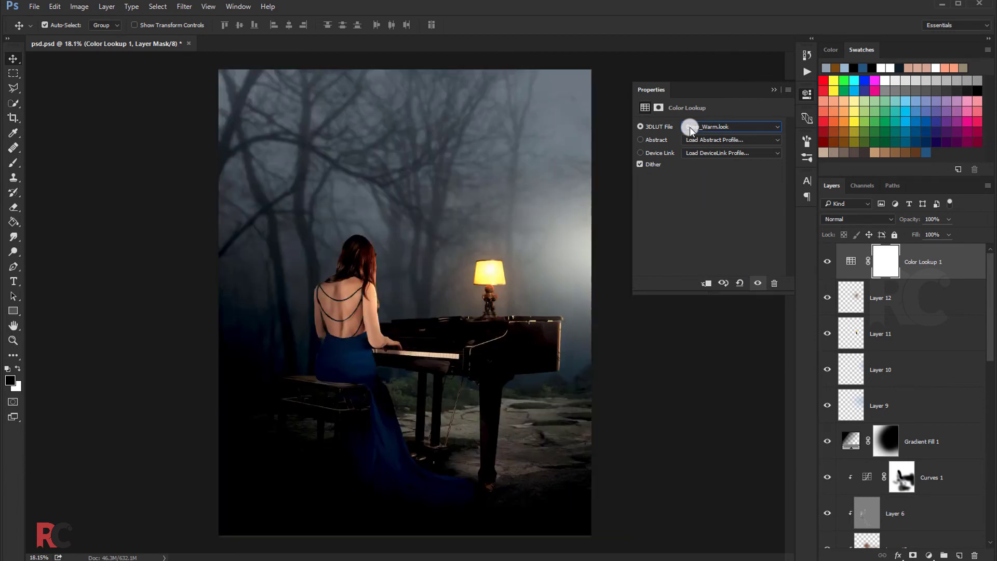
{"action": "key", "text": "Down"}
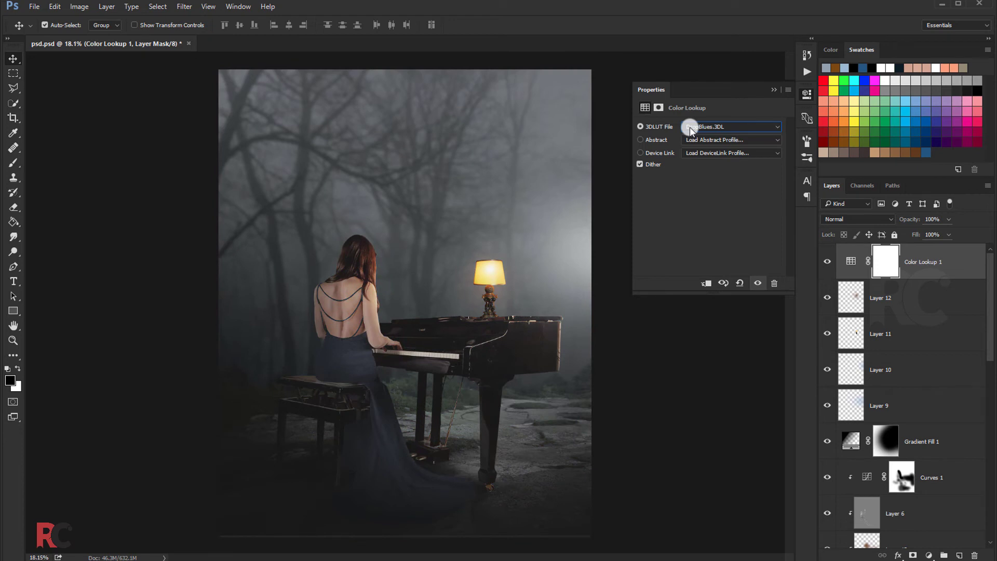
{"action": "key", "text": "Down"}
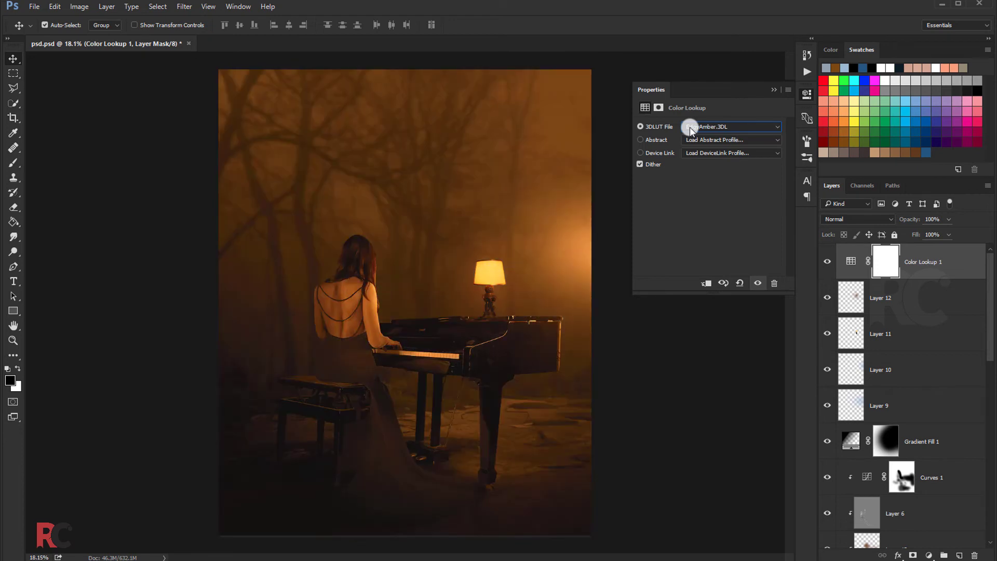
{"action": "key", "text": "Down"}
{"action": "key", "text": "Down"}
{"action": "key", "text": "Down"}
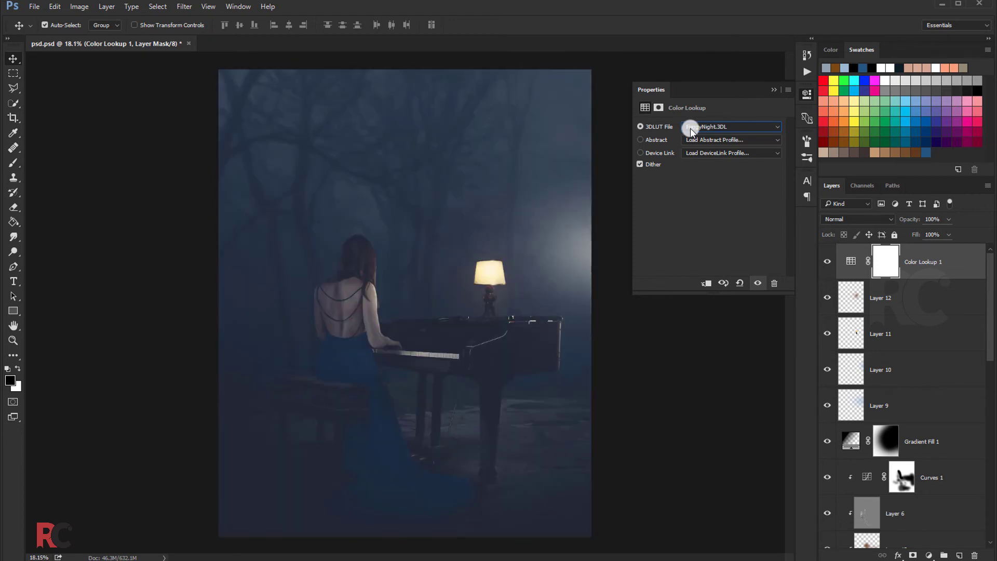
{"action": "left_click", "coordinate": [770, 92]}
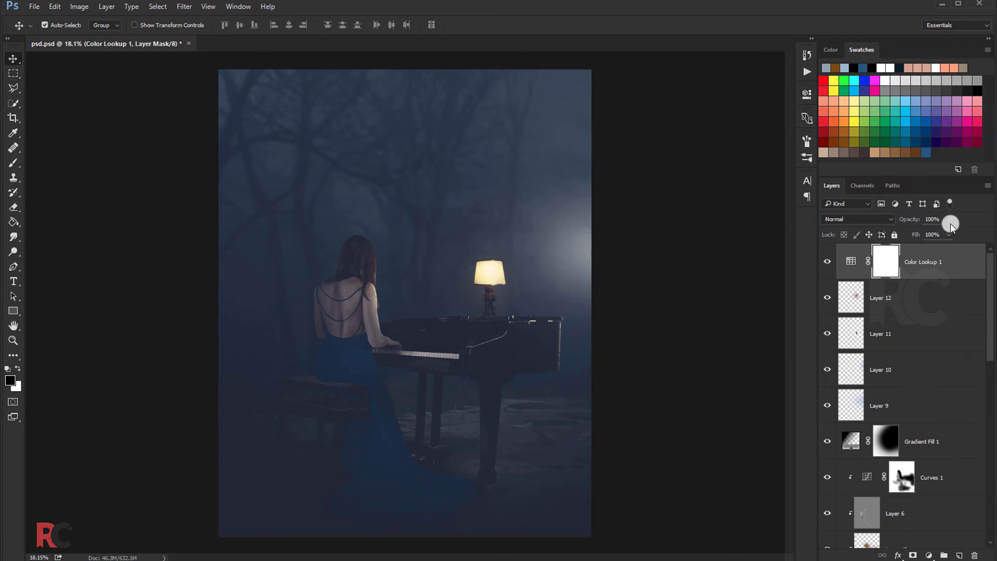
Step: Lower the Color Lookup layer to 25% opacity, compare before and after, and save
{"action": "left_click_drag", "start_coordinate": [931, 230], "coordinate": [916, 234]}
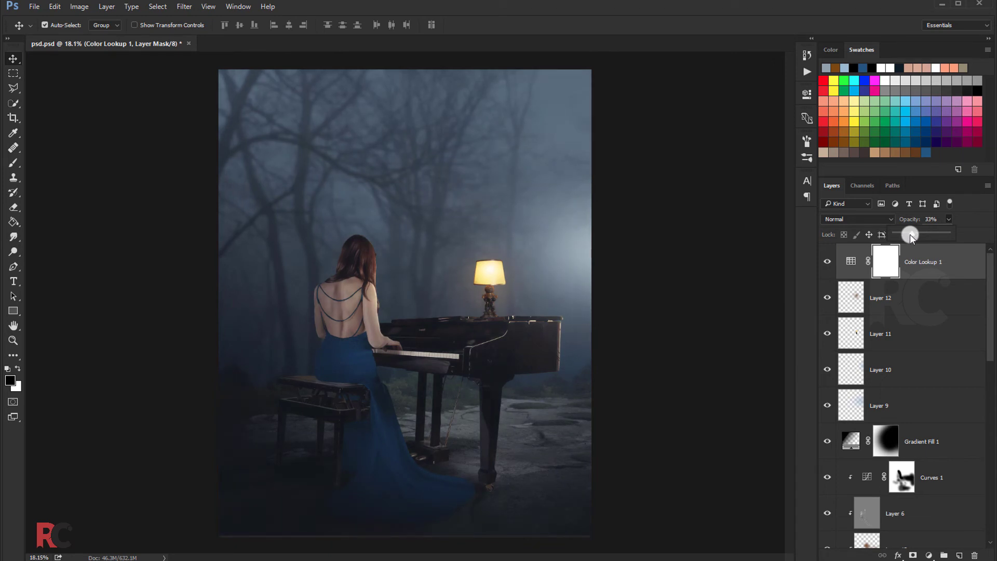
{"action": "left_click", "coordinate": [826, 262]}
{"action": "scroll", "coordinate": [476, 224], "scroll_direction": "down", "scroll_amount": 1}
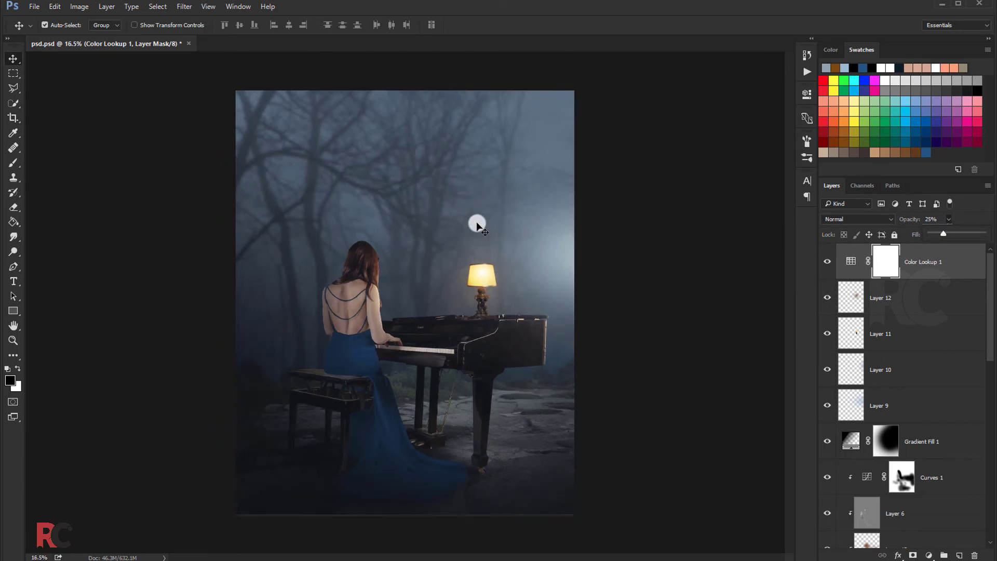
{"action": "scroll", "coordinate": [476, 224], "scroll_direction": "down", "scroll_amount": 1}
{"action": "scroll", "coordinate": [477, 224], "scroll_direction": "up", "scroll_amount": 1}
{"action": "key", "text": "ctrl+s"}
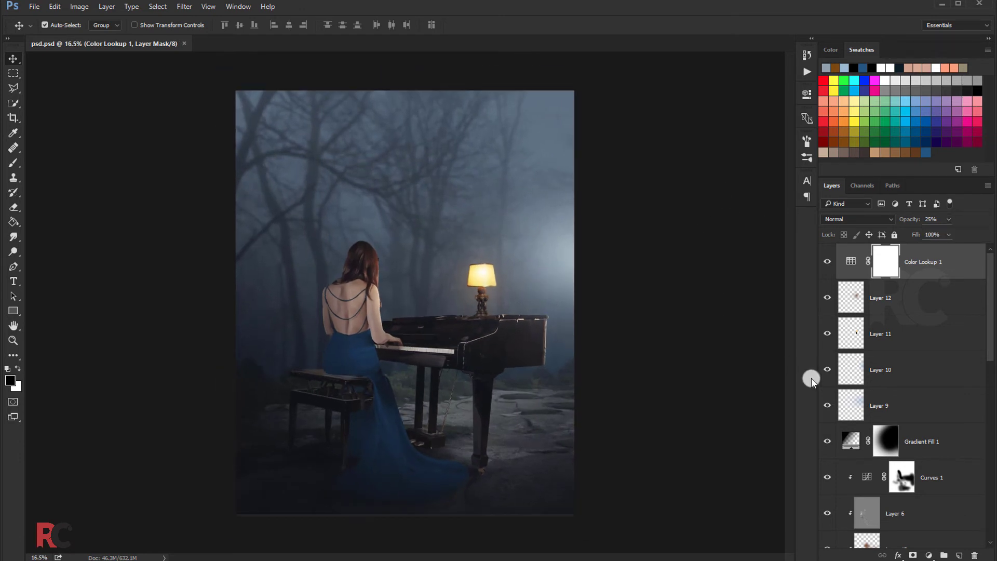
Step: Add a Blue Photo Filter adjustment with slightly reduced density
{"action": "left_click", "coordinate": [930, 556]}
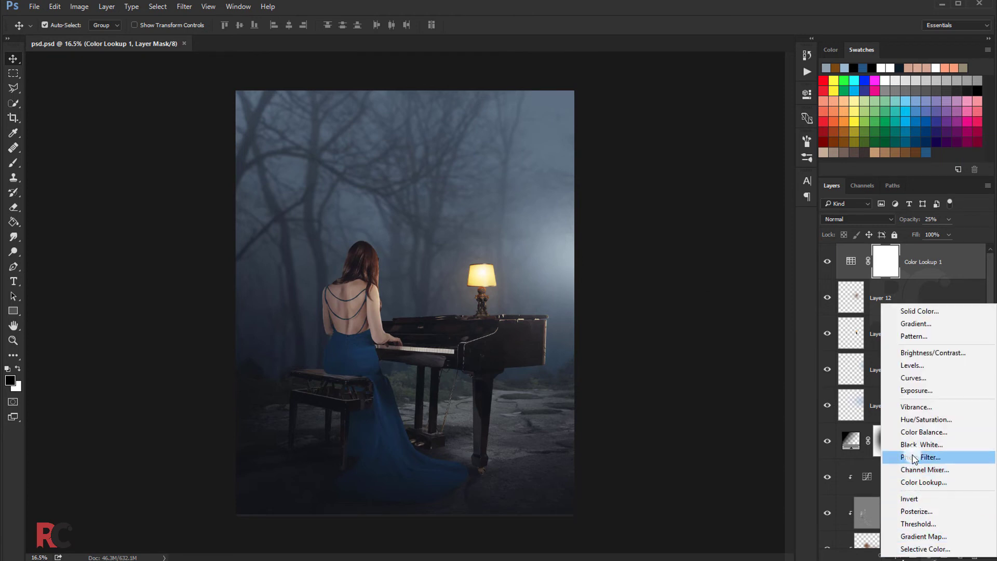
{"action": "left_click", "coordinate": [914, 458]}
{"action": "left_click", "coordinate": [690, 132]}
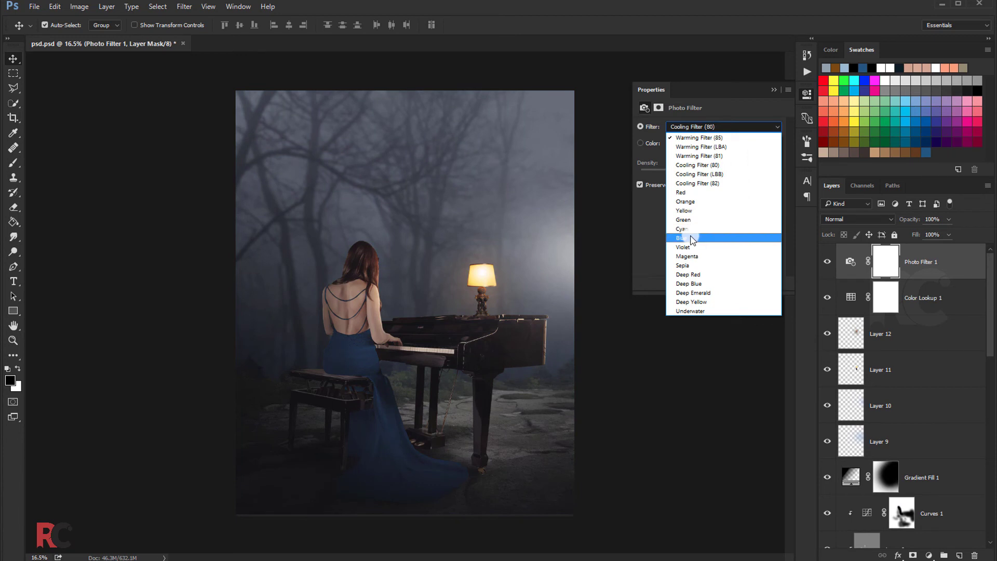
{"action": "left_click", "coordinate": [687, 232]}
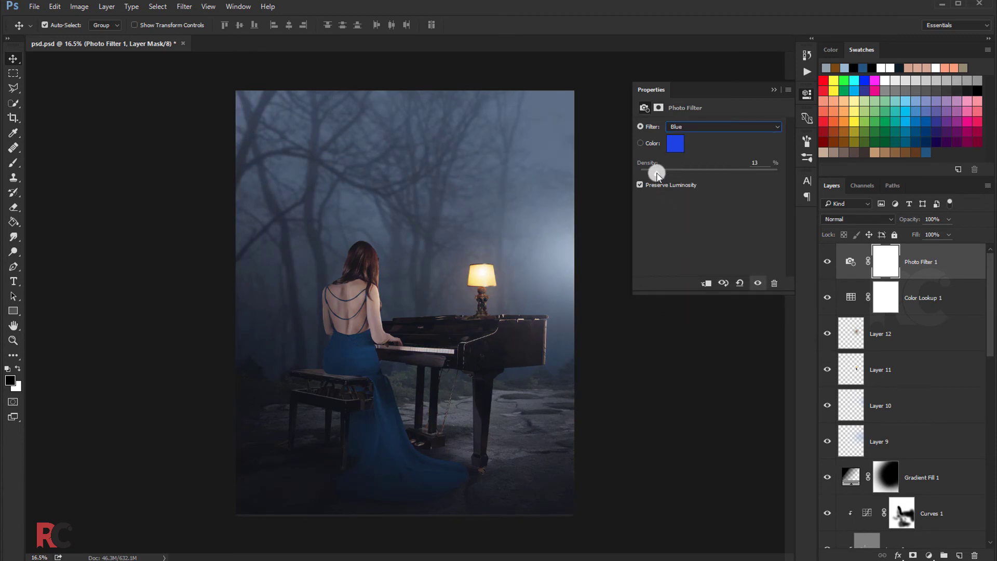
{"action": "left_click", "coordinate": [826, 260]}
{"action": "left_click_drag", "start_coordinate": [656, 173], "coordinate": [653, 174]}
{"action": "left_click", "coordinate": [771, 87]}
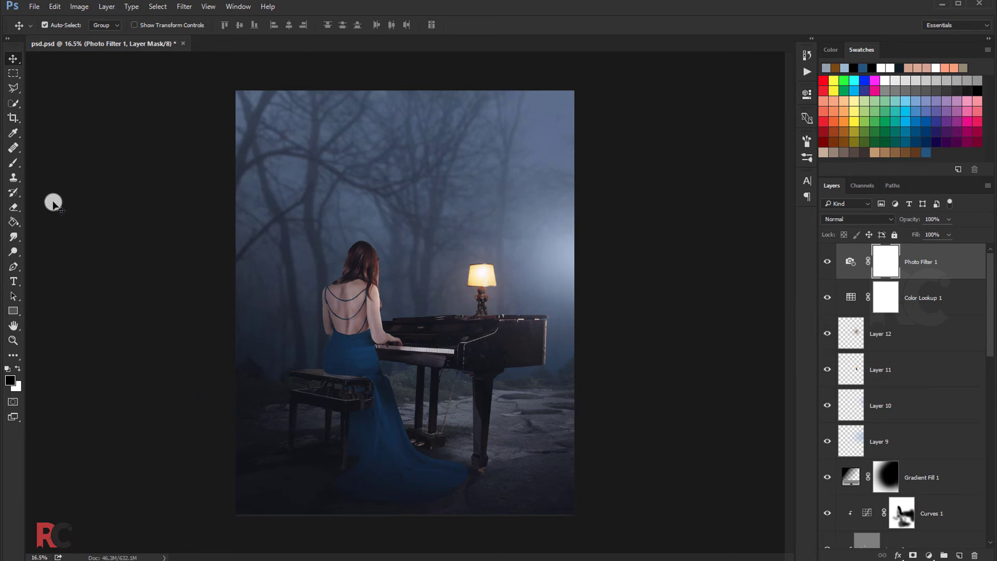
Step: Paint the Photo Filter mask with a 600 brush to remove the blue tint from the dress
{"action": "left_click", "coordinate": [13, 163]}
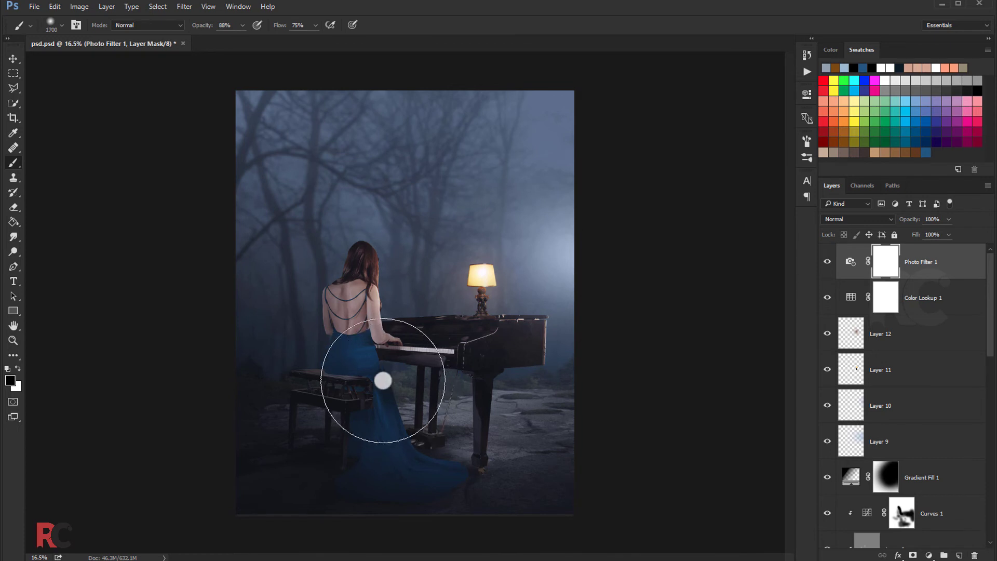
{"action": "key", "text": "bracketleft"}
{"action": "key", "text": "bracketleft"}
{"action": "key", "text": "bracketleft"}
{"action": "key", "text": "bracketleft"}
{"action": "key", "text": "bracketleft"}
{"action": "key", "text": "bracketleft"}
{"action": "key", "text": "bracketleft"}
{"action": "key", "text": "bracketleft"}
{"action": "key", "text": "bracketleft"}
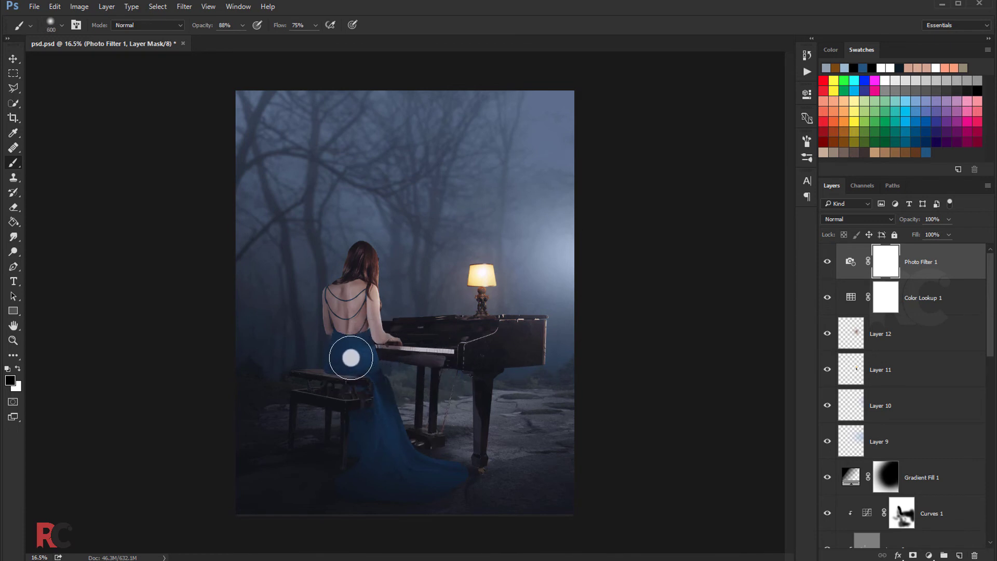
{"action": "mouse_move", "coordinate": [350, 357]}
{"action": "left_mouse_down"}
{"action": "mouse_move", "coordinate": [356, 352]}
{"action": "mouse_move", "coordinate": [344, 351]}
{"action": "mouse_move", "coordinate": [367, 372]}
{"action": "left_mouse_up"}
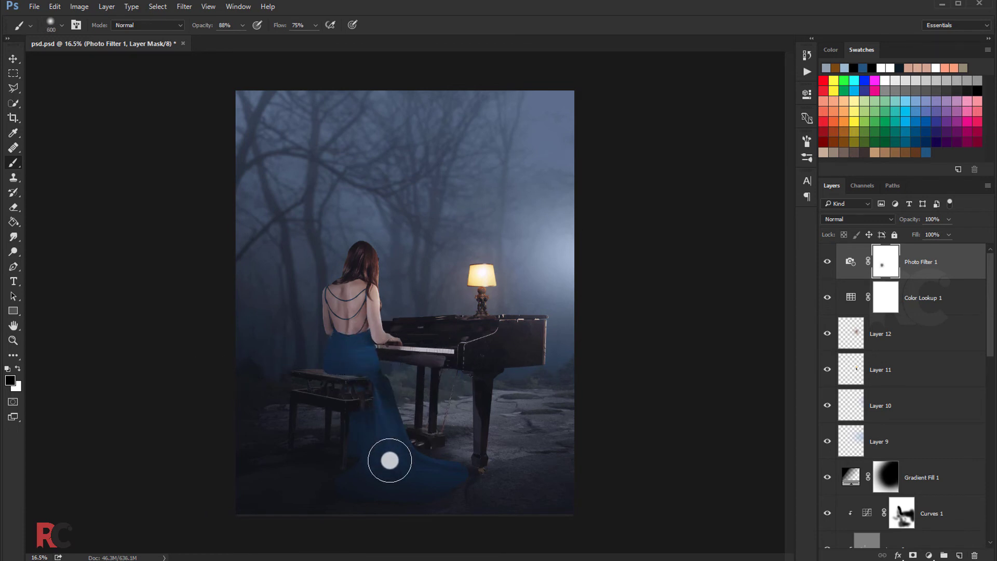
{"action": "mouse_move", "coordinate": [390, 460]}
{"action": "left_mouse_down"}
{"action": "mouse_move", "coordinate": [438, 474]}
{"action": "mouse_move", "coordinate": [374, 472]}
{"action": "mouse_move", "coordinate": [342, 351]}
{"action": "left_mouse_up"}
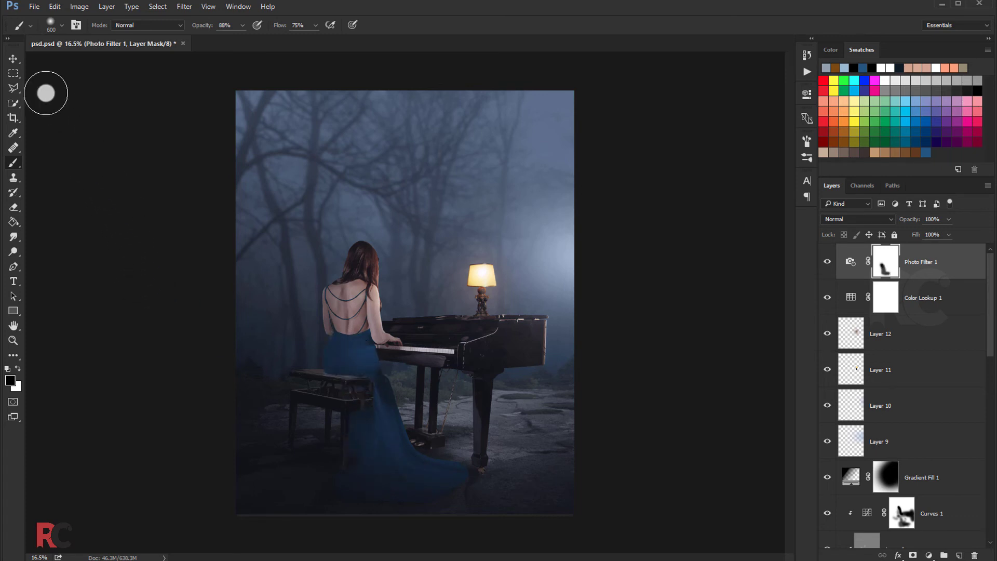
{"action": "key", "text": "v"}
{"action": "scroll", "coordinate": [390, 239], "scroll_direction": "down", "scroll_amount": 2}
{"action": "scroll", "coordinate": [389, 239], "scroll_direction": "up", "scroll_amount": 1}
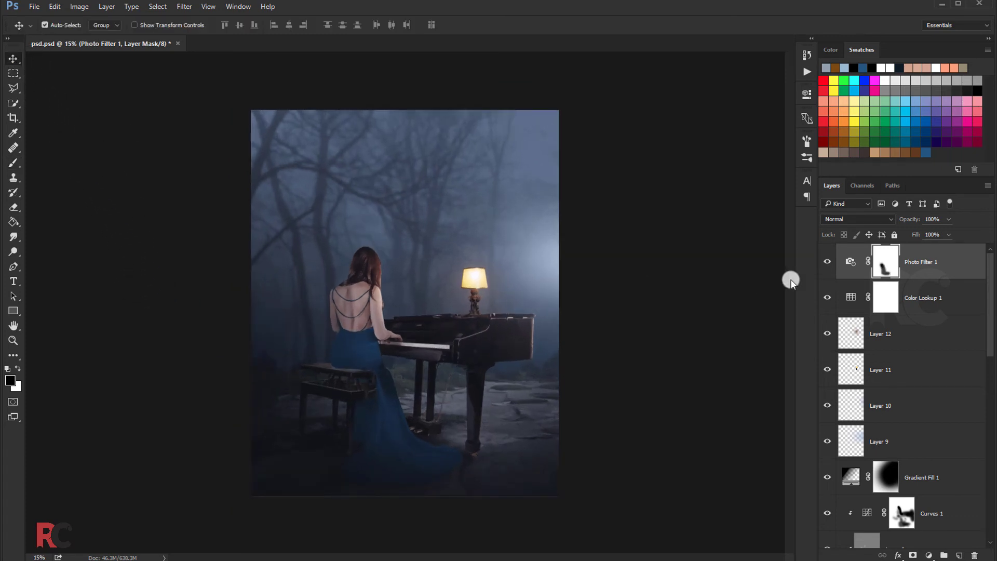
{"action": "left_click", "coordinate": [827, 262]}
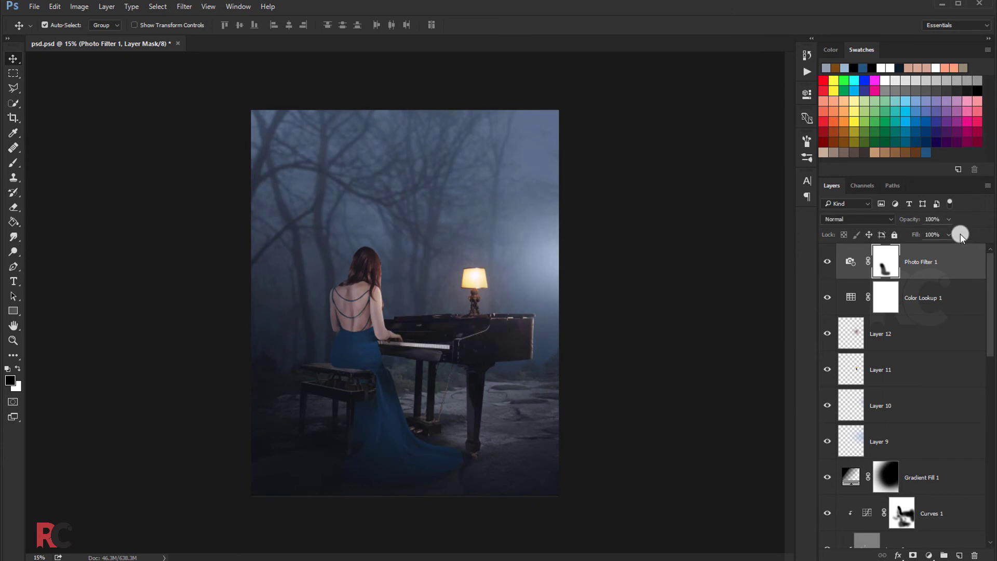
Step: Set the Photo Filter layer opacity to 77% and save the document
{"action": "left_click", "coordinate": [949, 221]}
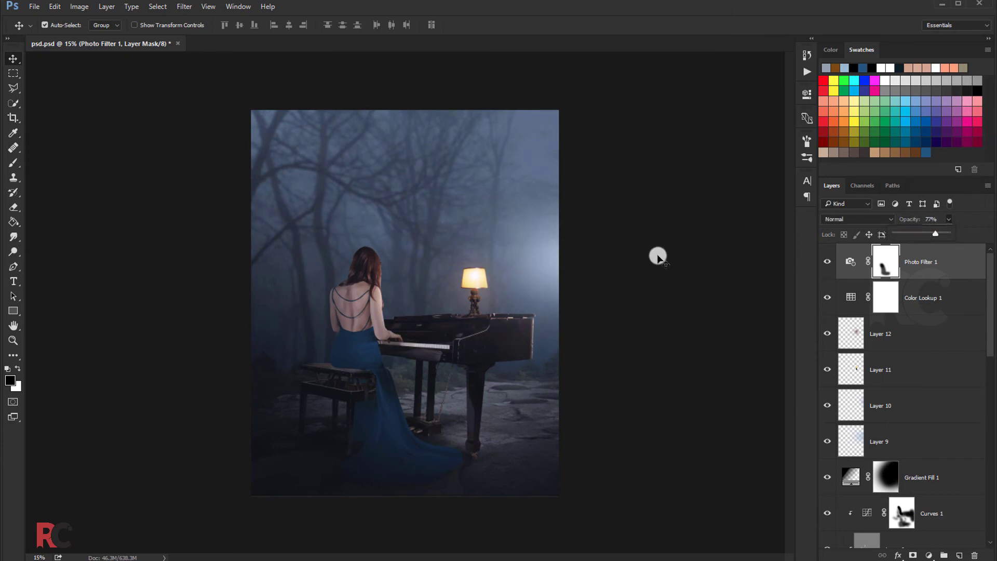
{"action": "left_click", "coordinate": [953, 280]}
{"action": "key", "text": "ctrl+s"}
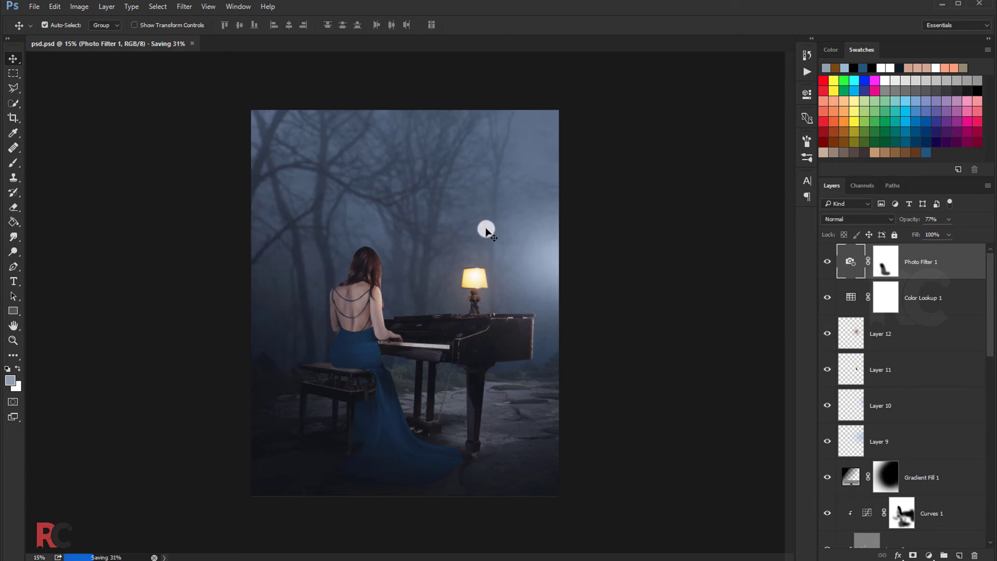
{"action": "key", "text": "ctrl+plus"}
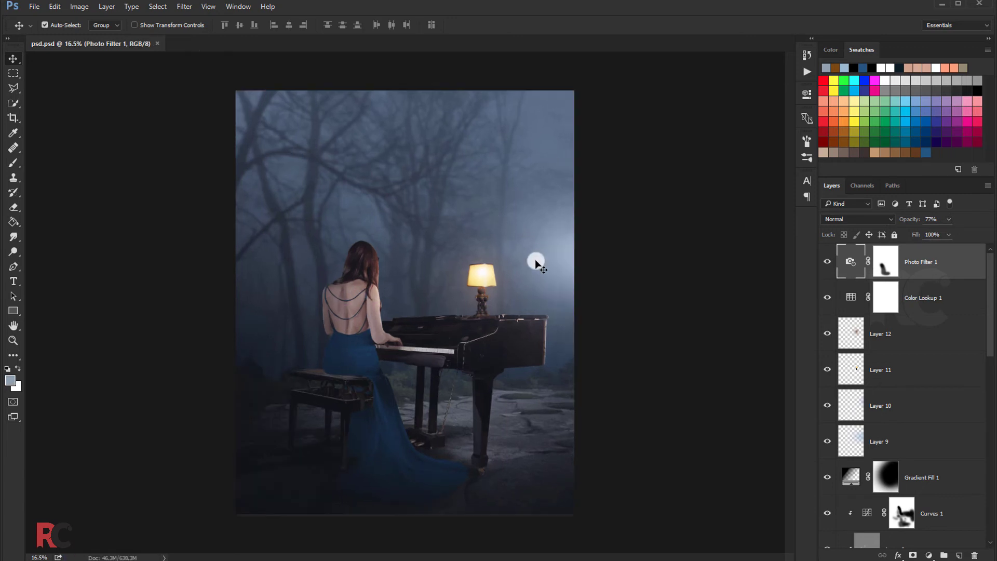
{"action": "left_click", "coordinate": [928, 556]}
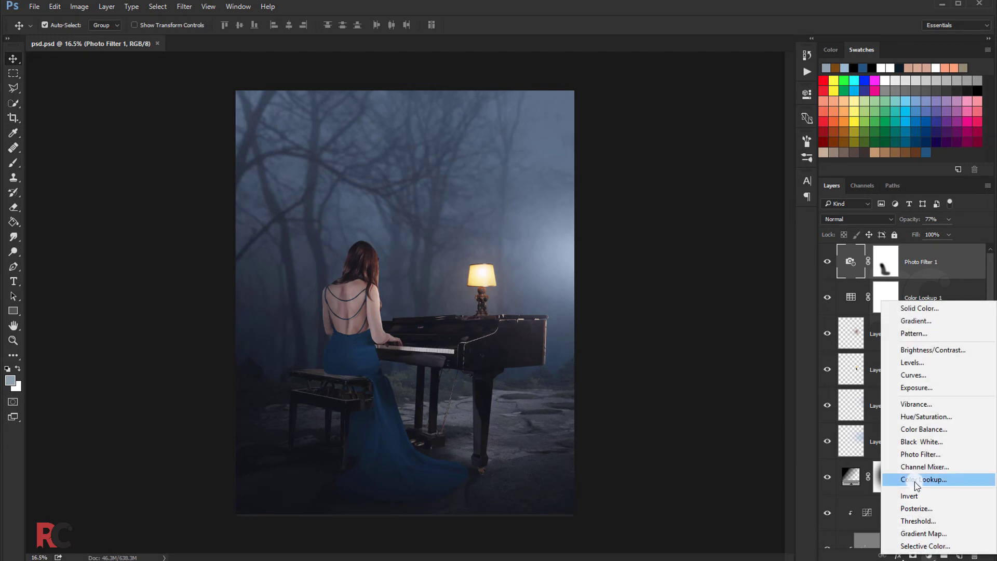
Step: Add an Exposure layer with a slight negative offset at 38% opacity
{"action": "left_click", "coordinate": [916, 387]}
{"action": "left_click_drag", "start_coordinate": [708, 173], "coordinate": [710, 175]}
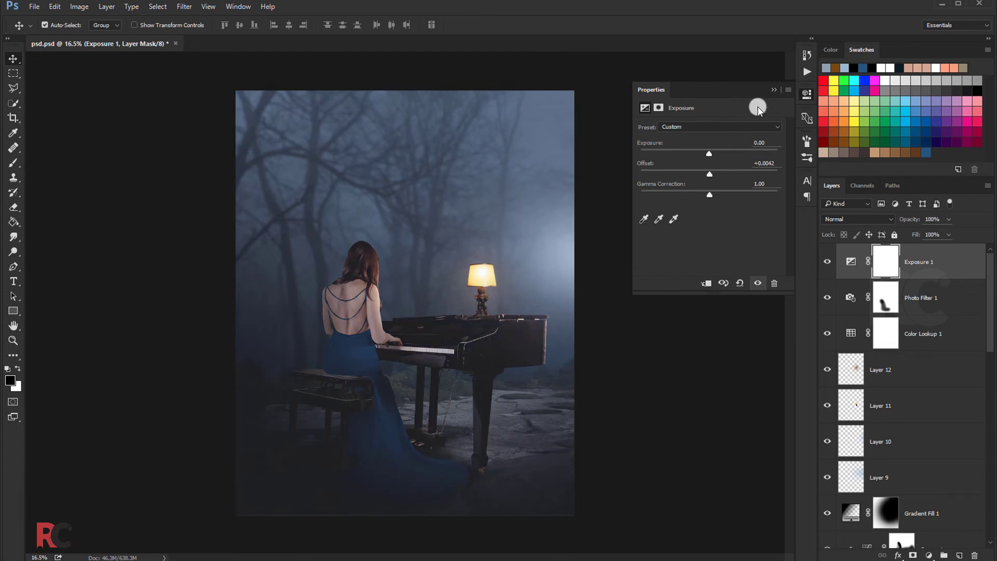
{"action": "left_click", "coordinate": [772, 95]}
{"action": "key", "text": "ctrl+0"}
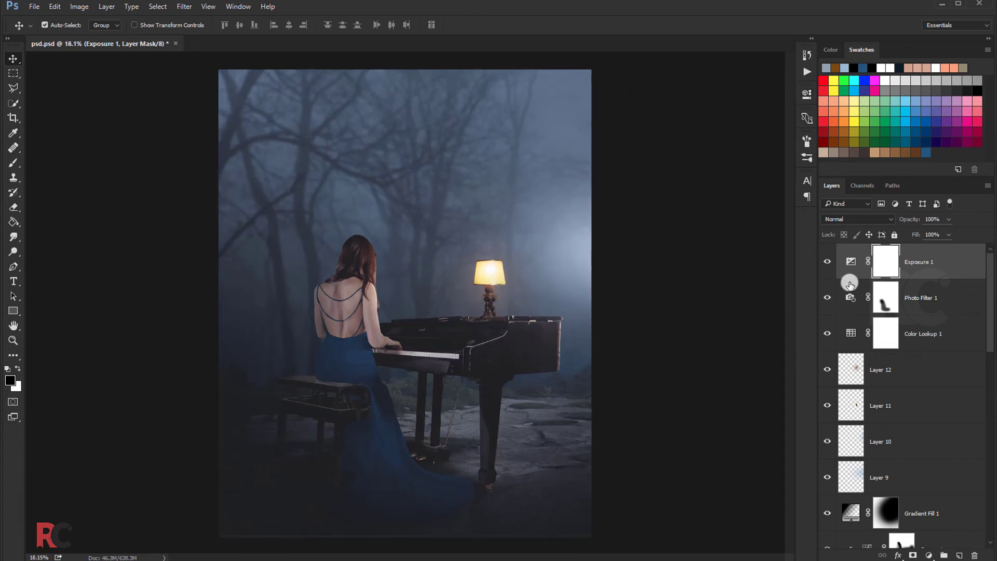
{"action": "left_click", "coordinate": [827, 262]}
{"action": "left_click", "coordinate": [825, 264]}
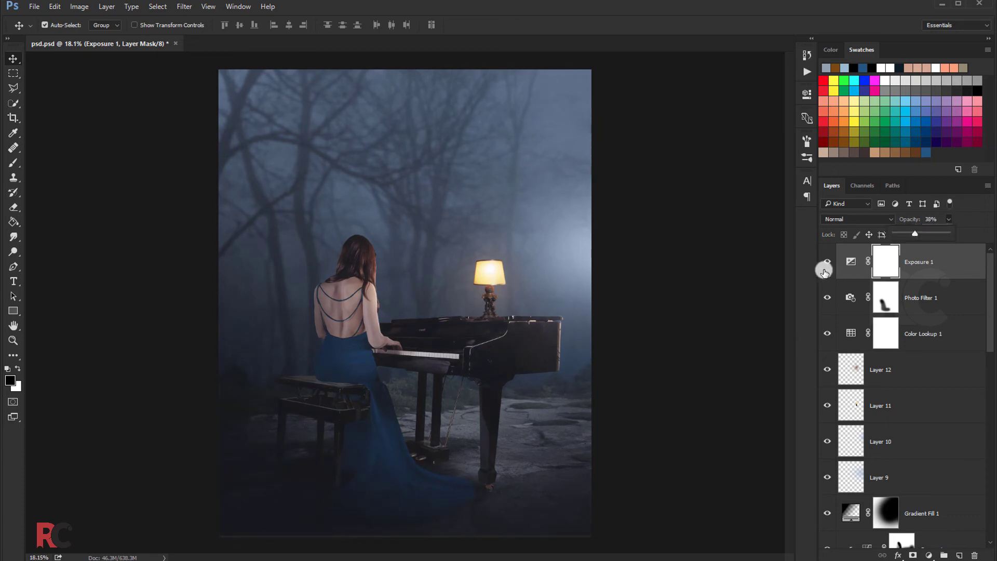
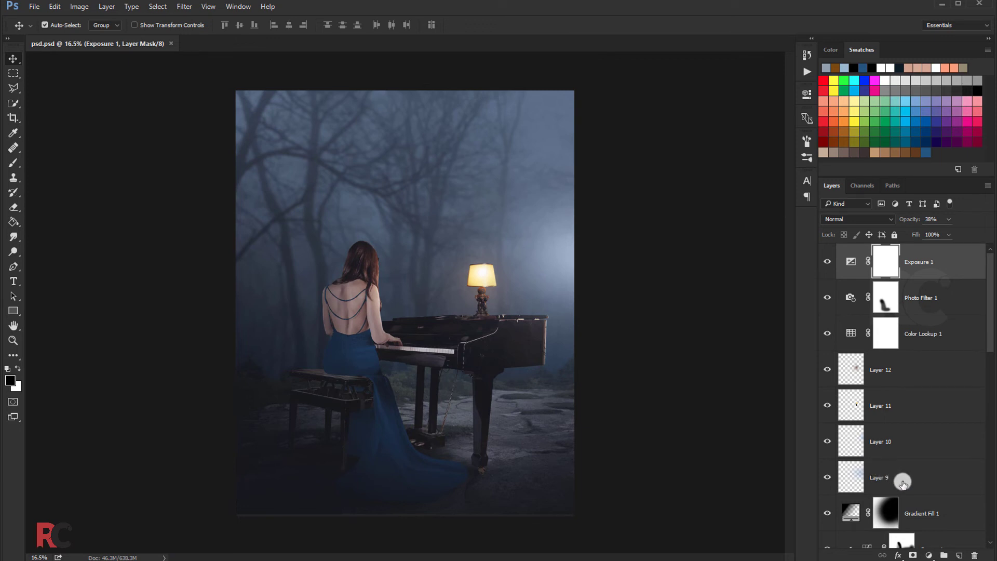
Step: Create Layer 15 above Exposure 1, fill it with 50% gray, and blend it as Overlay
{"action": "left_click", "coordinate": [959, 555]}
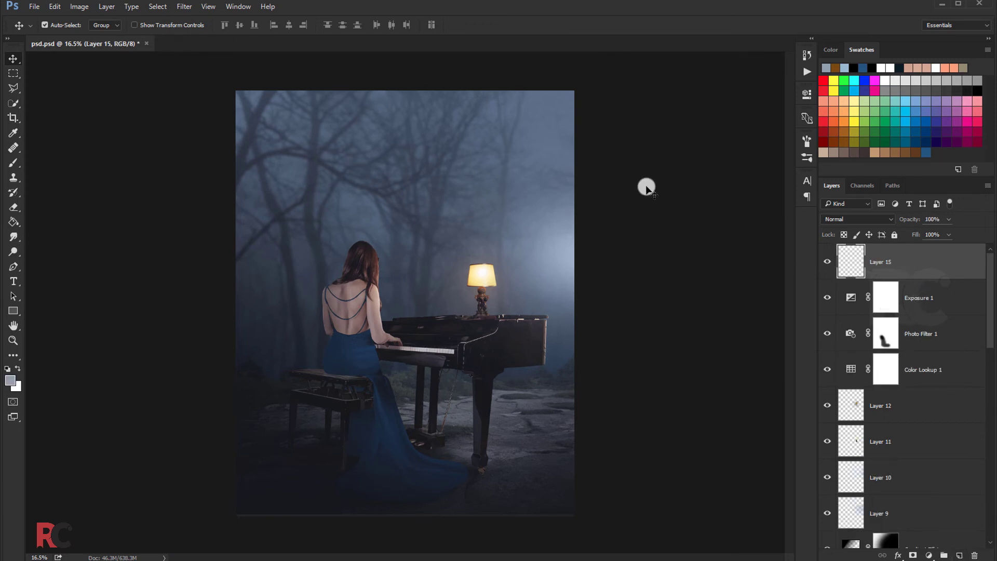
{"action": "left_click", "coordinate": [55, 6]}
{"action": "left_click", "coordinate": [83, 166]}
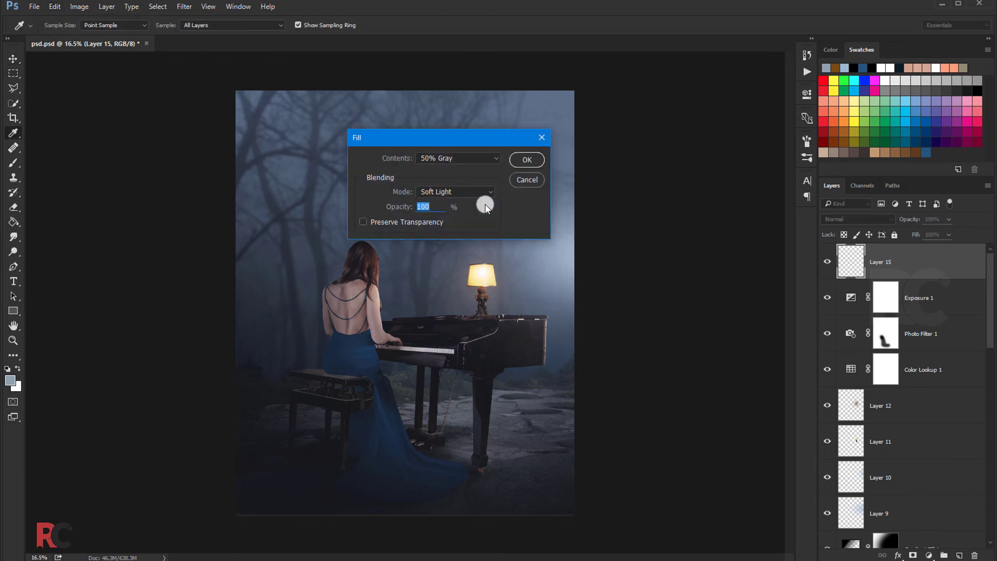
{"action": "left_click", "coordinate": [527, 160]}
{"action": "key", "text": "v"}
{"action": "left_click", "coordinate": [857, 219]}
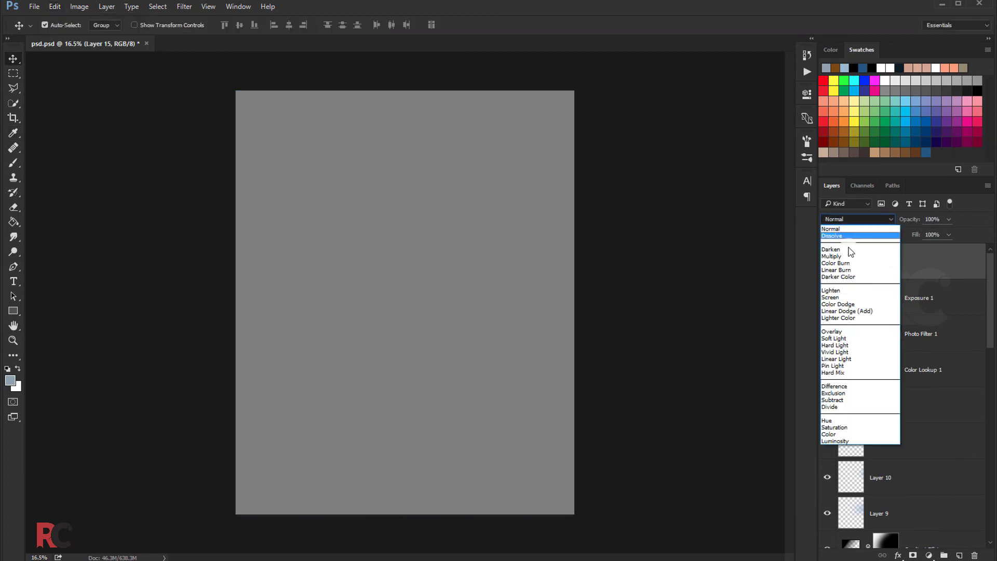
{"action": "left_click", "coordinate": [836, 333]}
Step: Dodge the stone ground right of the piano using the Shadows range
{"action": "key", "text": "o"}
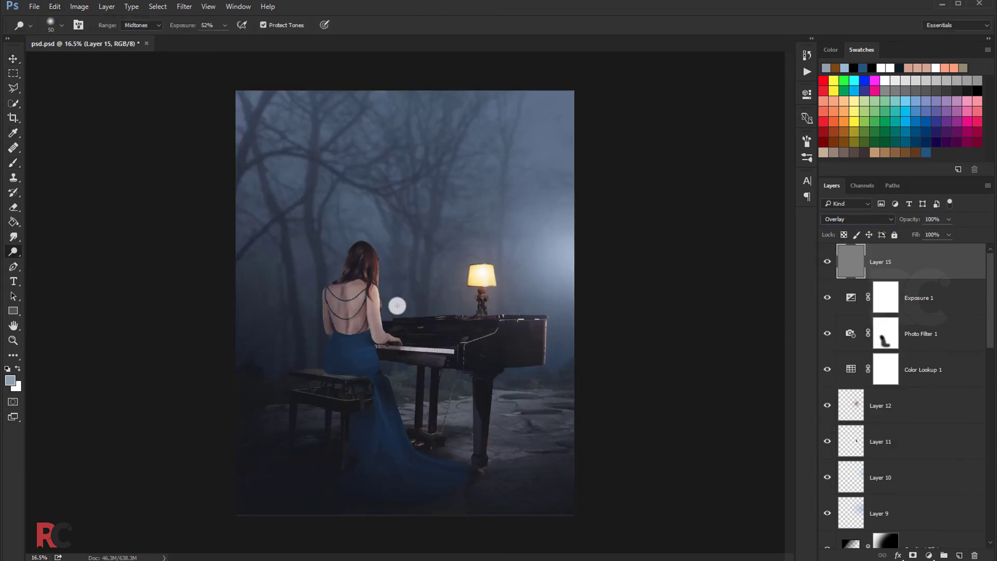
{"action": "scroll", "coordinate": [518, 419], "scroll_direction": "up", "scroll_amount": 1}
{"action": "scroll", "coordinate": [532, 418], "scroll_direction": "up", "scroll_amount": 1}
{"action": "key", "text": "bracketright"}
{"action": "key", "text": "bracketright"}
{"action": "key", "text": "bracketright"}
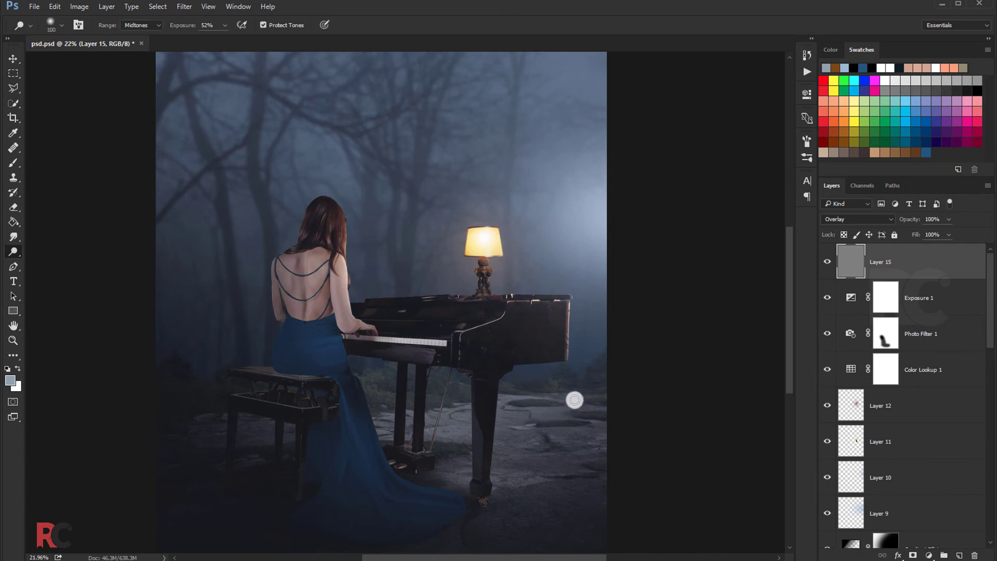
{"action": "mouse_move", "coordinate": [580, 397]}
{"action": "left_mouse_down"}
{"action": "mouse_move", "coordinate": [531, 396]}
{"action": "mouse_move", "coordinate": [594, 398]}
{"action": "mouse_move", "coordinate": [562, 404]}
{"action": "left_mouse_up"}
{"action": "key", "text": "ctrl+z"}
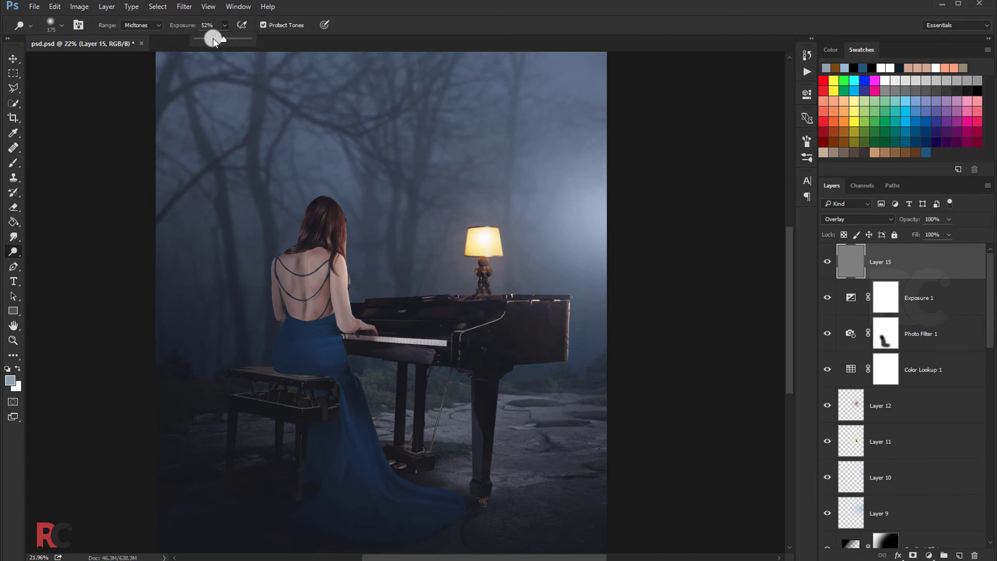
{"action": "left_click", "coordinate": [150, 26]}
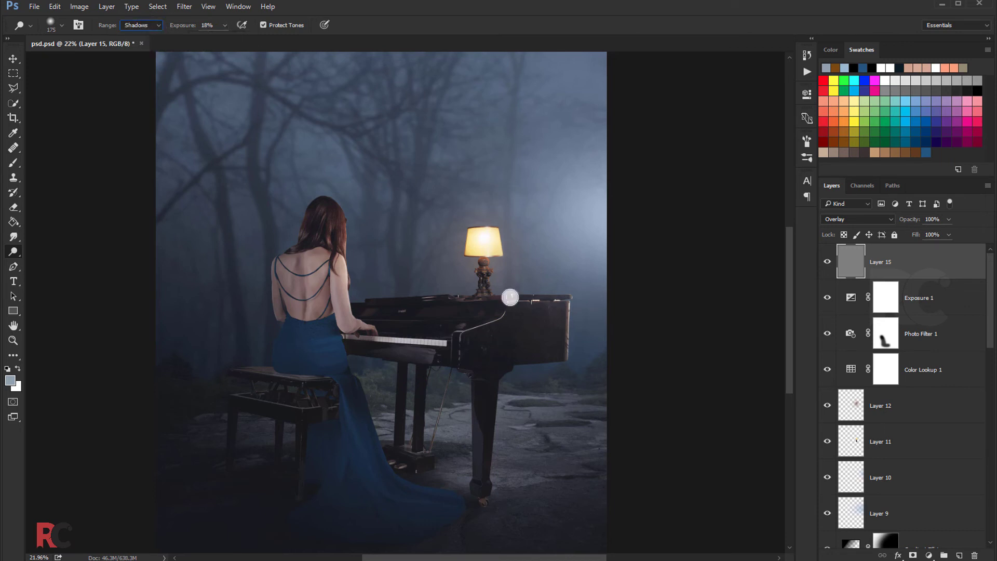
{"action": "mouse_move", "coordinate": [501, 411]}
{"action": "left_mouse_down"}
{"action": "mouse_move", "coordinate": [453, 410]}
{"action": "mouse_move", "coordinate": [550, 428]}
{"action": "mouse_move", "coordinate": [551, 443]}
{"action": "left_mouse_up"}
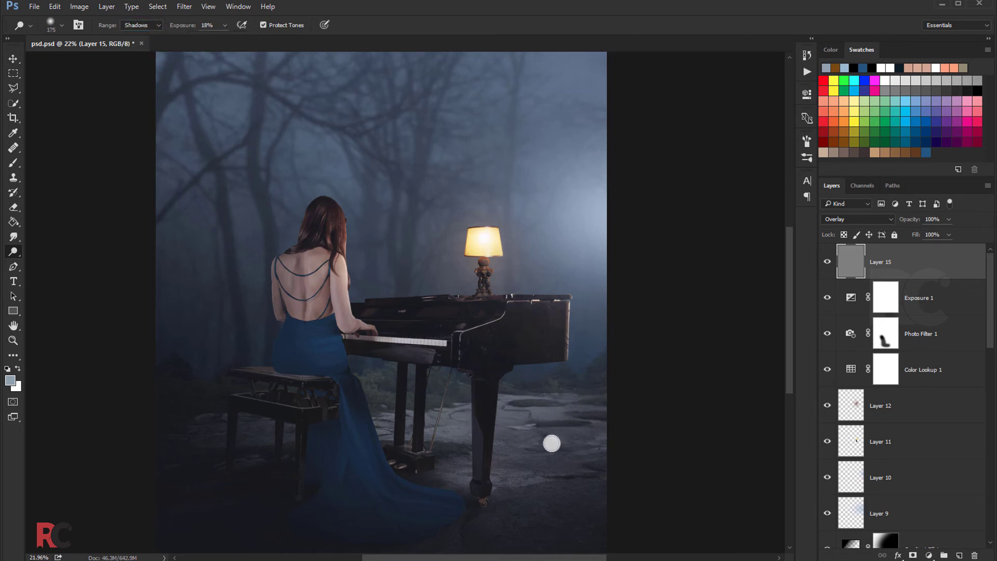
Step: Lighten the woman's back and figure with a smaller dodge brush
{"action": "key", "text": "bracketleft"}
{"action": "key", "text": "bracketleft"}
{"action": "key", "text": "bracketleft"}
{"action": "scroll", "coordinate": [571, 353], "scroll_direction": "up", "scroll_amount": 2}
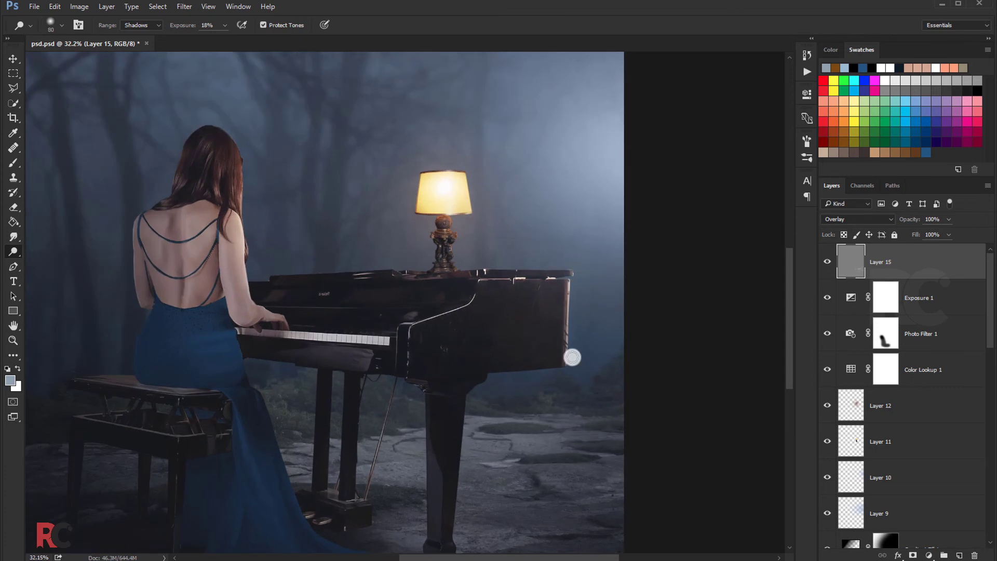
{"action": "scroll", "coordinate": [569, 359], "scroll_direction": "up", "scroll_amount": 1}
{"action": "key", "text": "bracketleft"}
{"action": "key", "text": "bracketleft"}
{"action": "scroll", "coordinate": [409, 423], "scroll_direction": "up", "scroll_amount": 1}
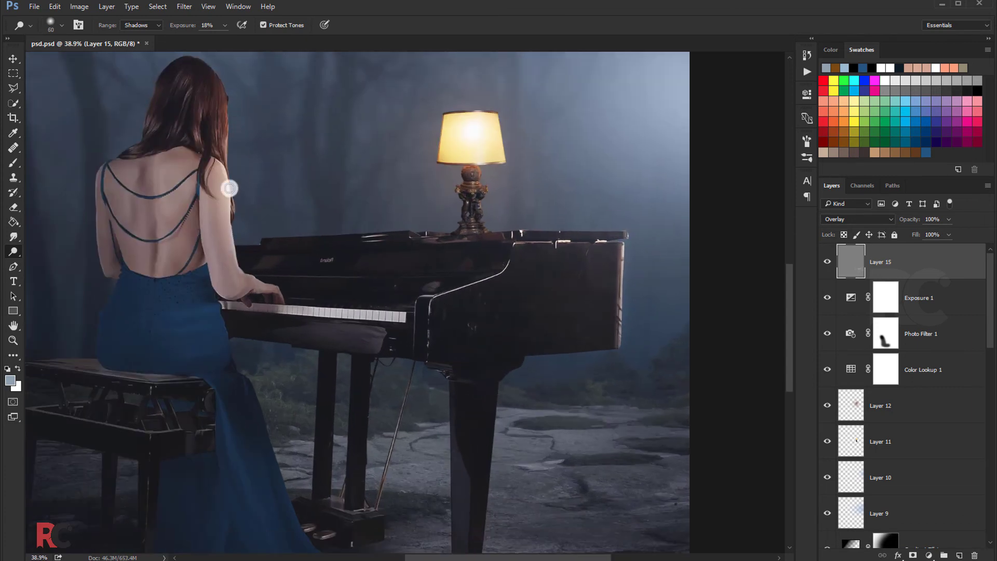
{"action": "key", "text": "bracketright"}
{"action": "key", "text": "bracketright"}
{"action": "key", "text": "bracketright"}
{"action": "left_click_drag", "start_coordinate": [171, 161], "coordinate": [157, 229]}
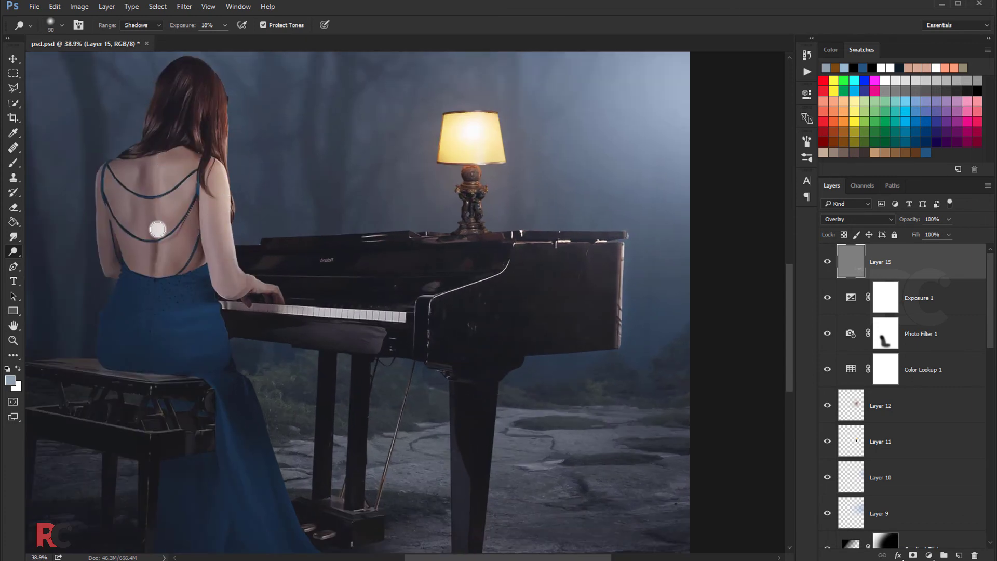
{"action": "left_click_drag", "start_coordinate": [147, 127], "coordinate": [225, 419]}
Step: Toggle Layer 15's visibility to compare the image before and after dodging
{"action": "scroll", "coordinate": [335, 463], "scroll_direction": "down", "scroll_amount": 3}
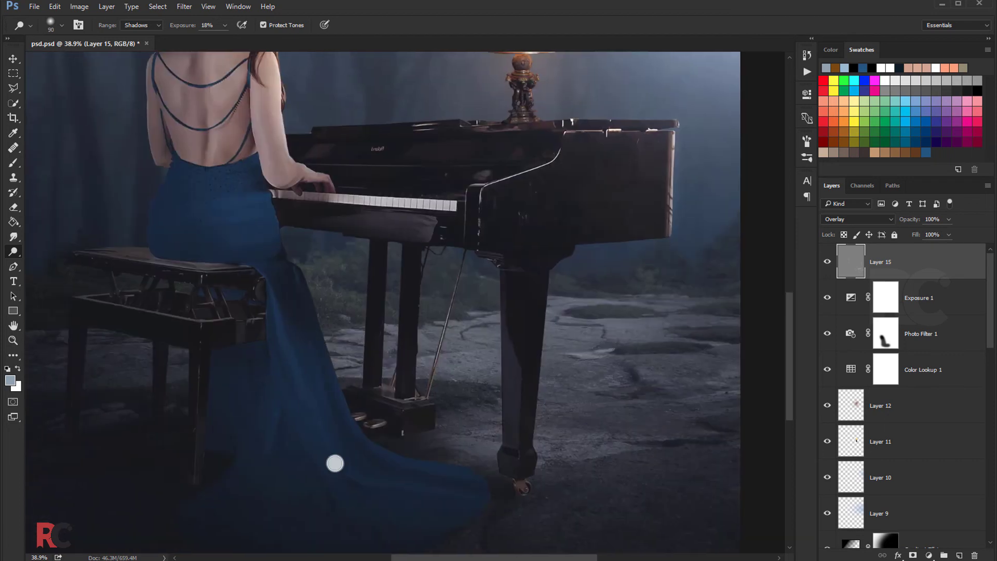
{"action": "key", "text": "bracketleft"}
{"action": "key", "text": "bracketleft"}
{"action": "key", "text": "bracketleft"}
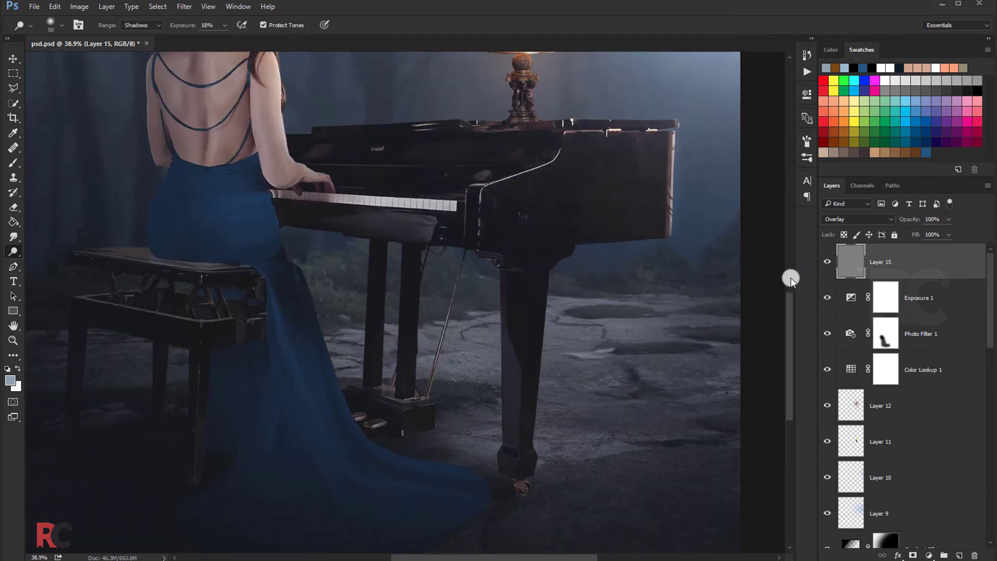
{"action": "left_click", "coordinate": [827, 262]}
{"action": "left_click", "coordinate": [827, 262]}
{"action": "left_click", "coordinate": [827, 261]}
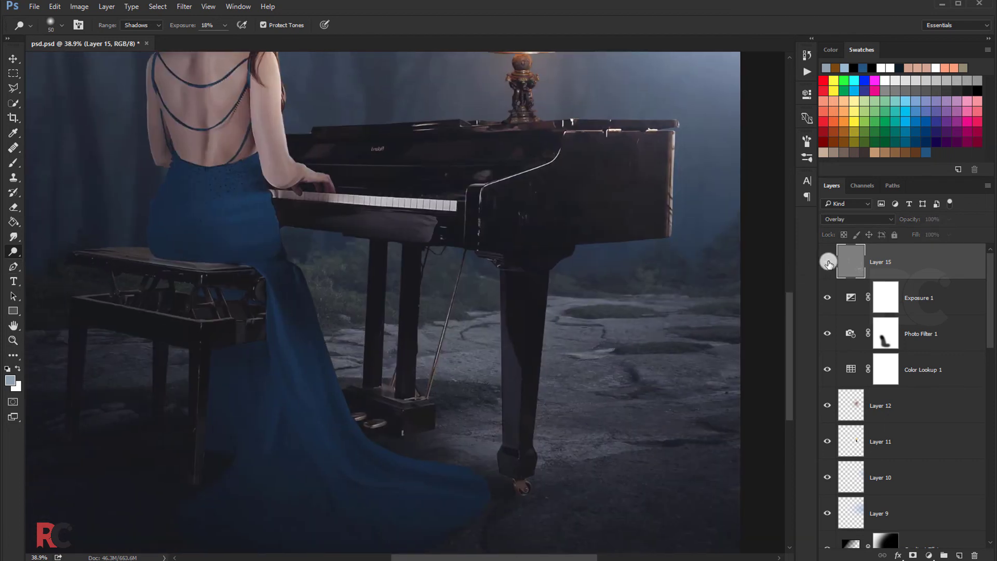
{"action": "left_click", "coordinate": [827, 262]}
{"action": "left_click", "coordinate": [827, 262]}
{"action": "left_click", "coordinate": [827, 261]}
{"action": "scroll", "coordinate": [498, 262], "scroll_direction": "down", "scroll_amount": 2}
{"action": "scroll", "coordinate": [469, 257], "scroll_direction": "down", "scroll_amount": 4}
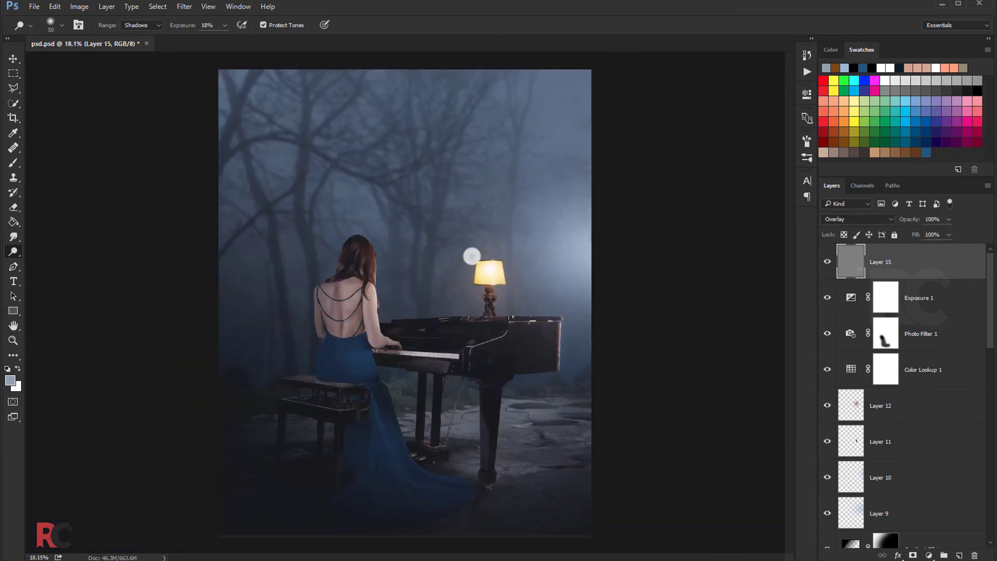
{"action": "scroll", "coordinate": [537, 283], "scroll_direction": "up", "scroll_amount": 2}
{"action": "scroll", "coordinate": [537, 283], "scroll_direction": "up", "scroll_amount": 2}
{"action": "scroll", "coordinate": [472, 249], "scroll_direction": "up", "scroll_amount": 2}
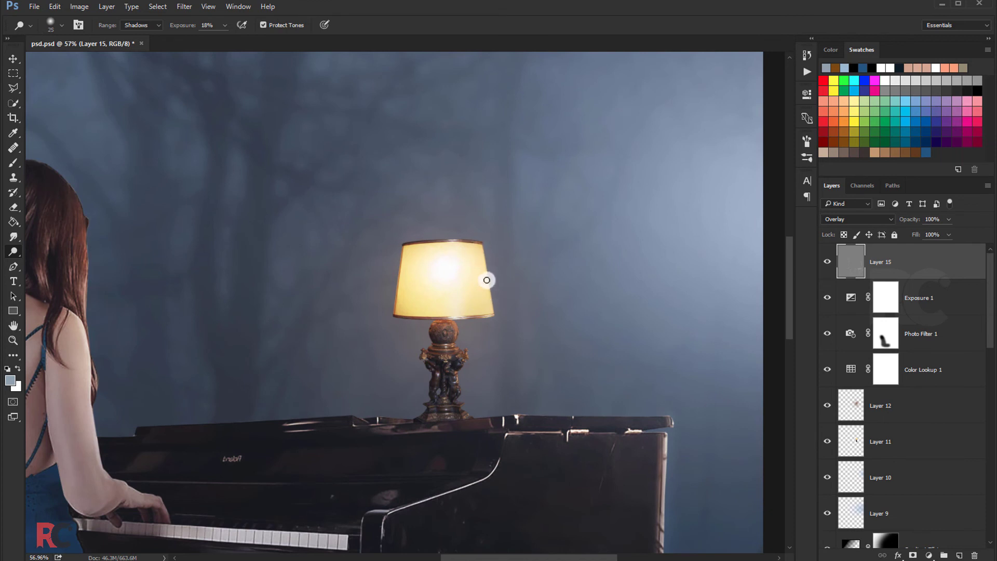
Step: Dodge the lampshade's edge and rim at 36% exposure, comparing with Layer 15 toggled
{"action": "key", "text": "bracketright"}
{"action": "key", "text": "bracketright"}
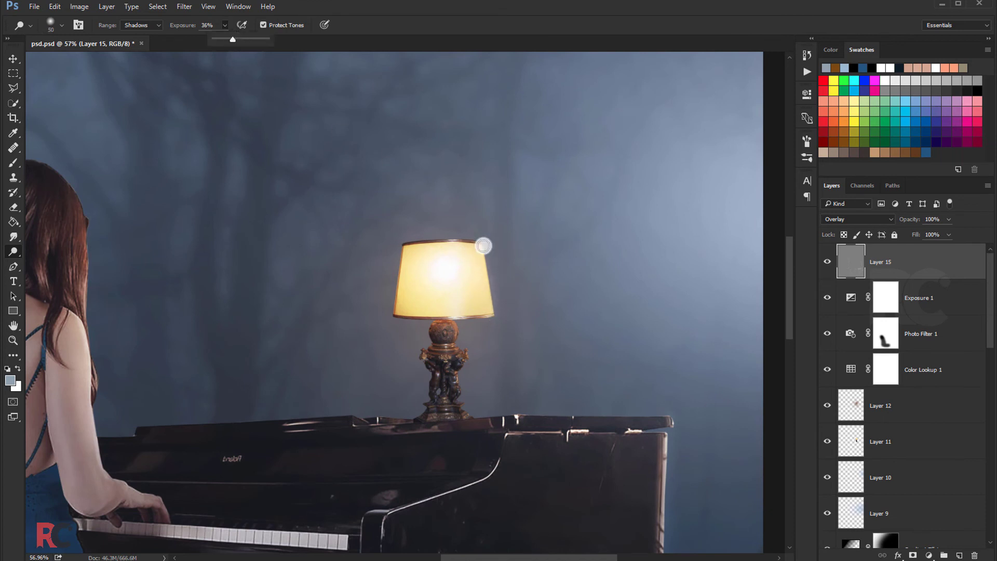
{"action": "left_click", "coordinate": [483, 246]}
{"action": "mouse_move", "coordinate": [487, 310]}
{"action": "left_mouse_down"}
{"action": "mouse_move", "coordinate": [476, 239]}
{"action": "mouse_move", "coordinate": [410, 240]}
{"action": "mouse_move", "coordinate": [462, 239]}
{"action": "mouse_move", "coordinate": [411, 259]}
{"action": "mouse_move", "coordinate": [398, 307]}
{"action": "mouse_move", "coordinate": [403, 263]}
{"action": "mouse_move", "coordinate": [403, 307]}
{"action": "left_mouse_up"}
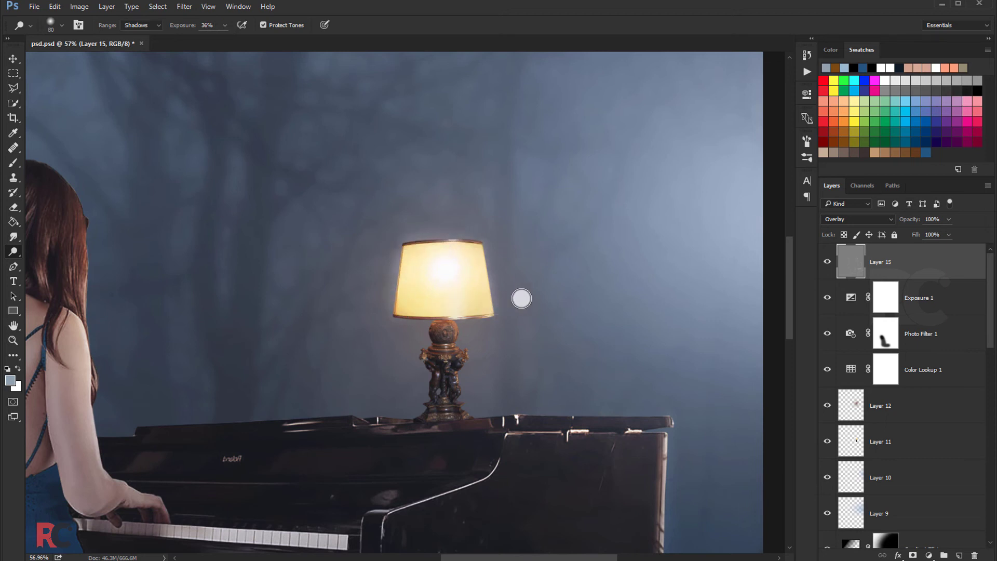
{"action": "left_click", "coordinate": [826, 262]}
{"action": "left_click", "coordinate": [827, 262]}
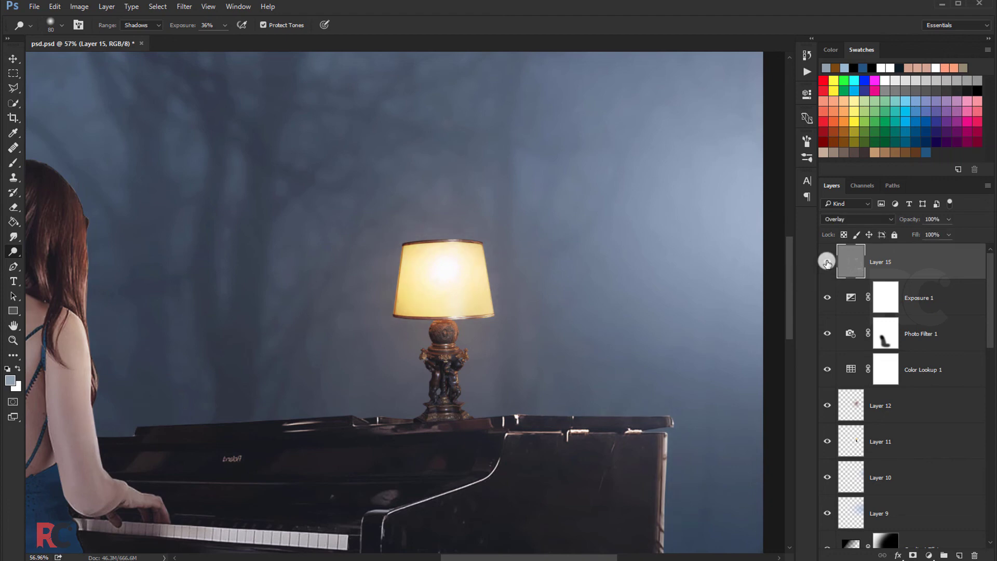
{"action": "left_click", "coordinate": [826, 262]}
Step: Zoom out to review the whole composite, resizing the dodge brush between 150 and 50
{"action": "scroll", "coordinate": [410, 235], "scroll_direction": "down", "scroll_amount": 5}
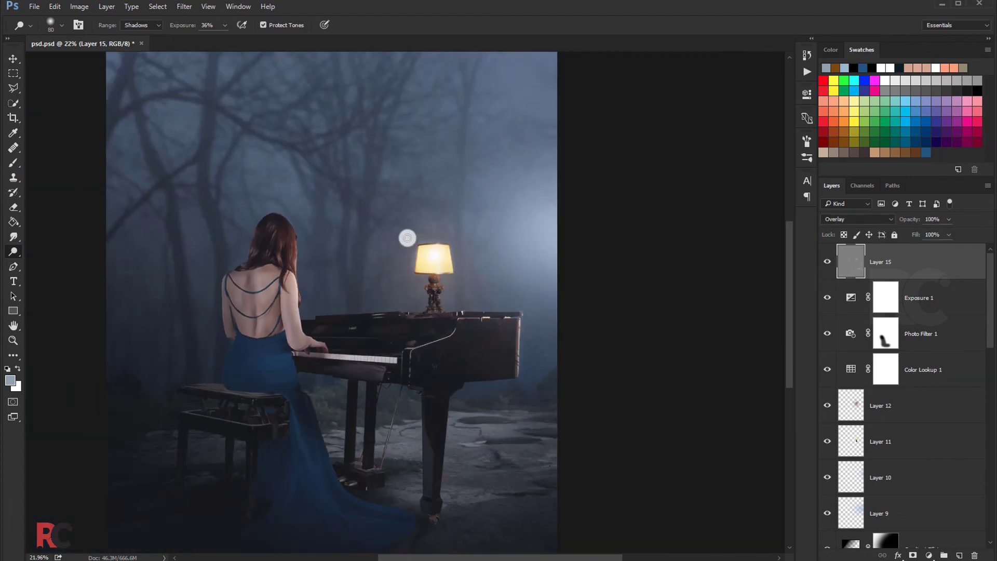
{"action": "scroll", "coordinate": [417, 238], "scroll_direction": "up", "scroll_amount": 2}
{"action": "scroll", "coordinate": [425, 237], "scroll_direction": "up", "scroll_amount": 2}
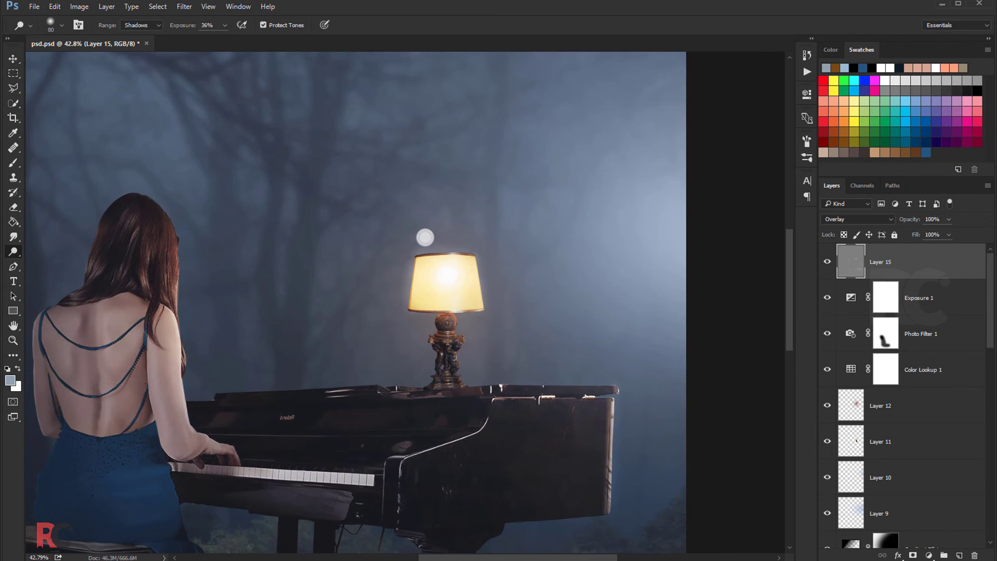
{"action": "scroll", "coordinate": [439, 251], "scroll_direction": "up", "scroll_amount": 1}
{"action": "scroll", "coordinate": [446, 247], "scroll_direction": "up", "scroll_amount": 1}
{"action": "key", "text": "bracketright"}
{"action": "key", "text": "bracketright"}
{"action": "key", "text": "bracketright"}
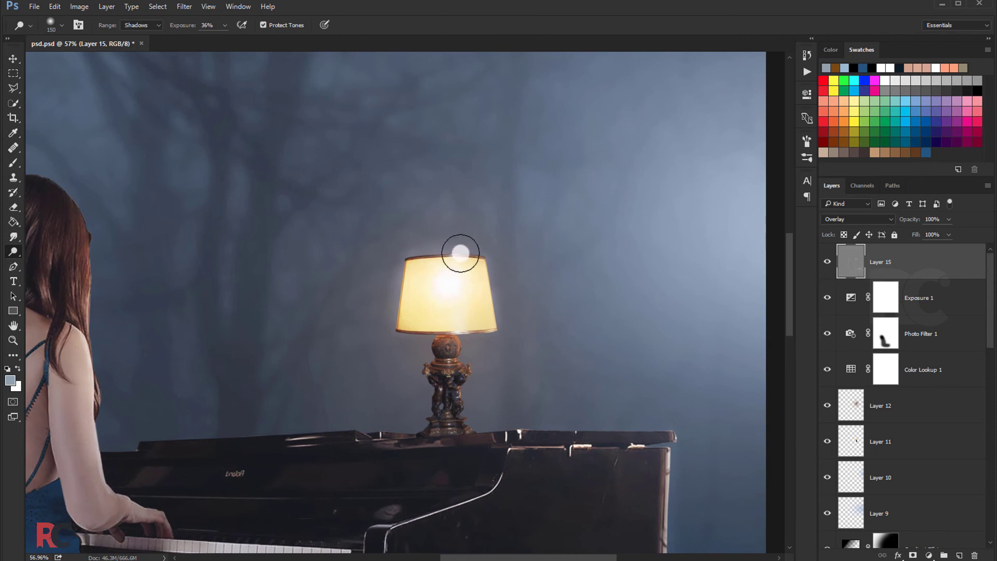
{"action": "key", "text": "bracketleft"}
{"action": "key", "text": "bracketleft"}
{"action": "key", "text": "bracketleft"}
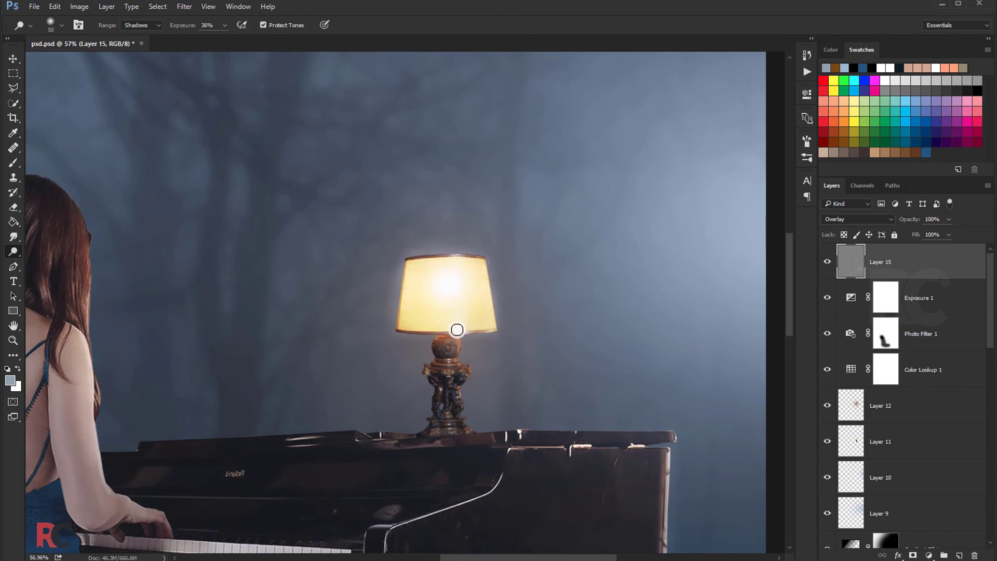
{"action": "scroll", "coordinate": [362, 314], "scroll_direction": "down", "scroll_amount": 5}
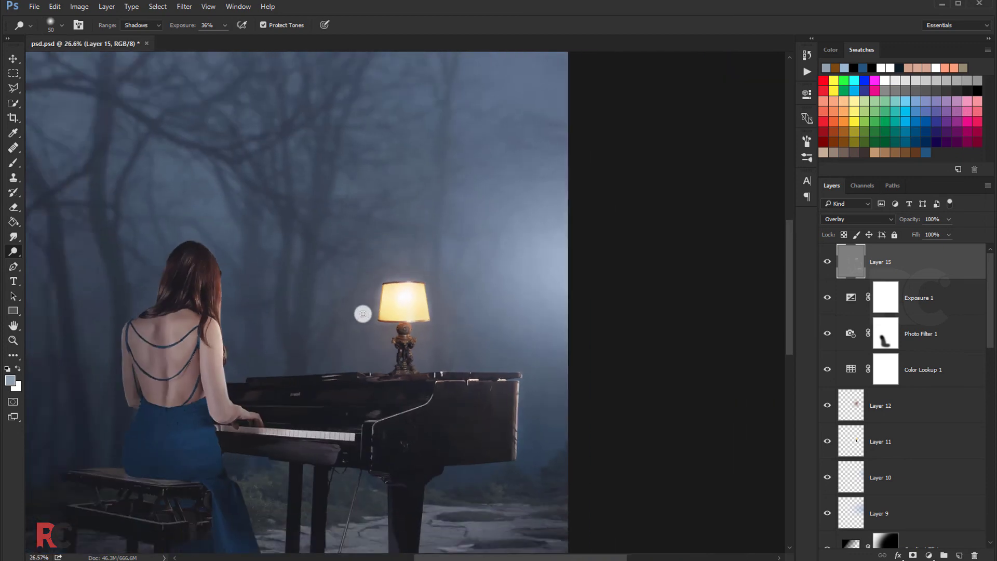
{"action": "scroll", "coordinate": [362, 314], "scroll_direction": "down", "scroll_amount": 2}
{"action": "scroll", "coordinate": [382, 311], "scroll_direction": "down", "scroll_amount": 1}
{"action": "scroll", "coordinate": [441, 291], "scroll_direction": "up", "scroll_amount": 2}
{"action": "scroll", "coordinate": [483, 271], "scroll_direction": "up", "scroll_amount": 2}
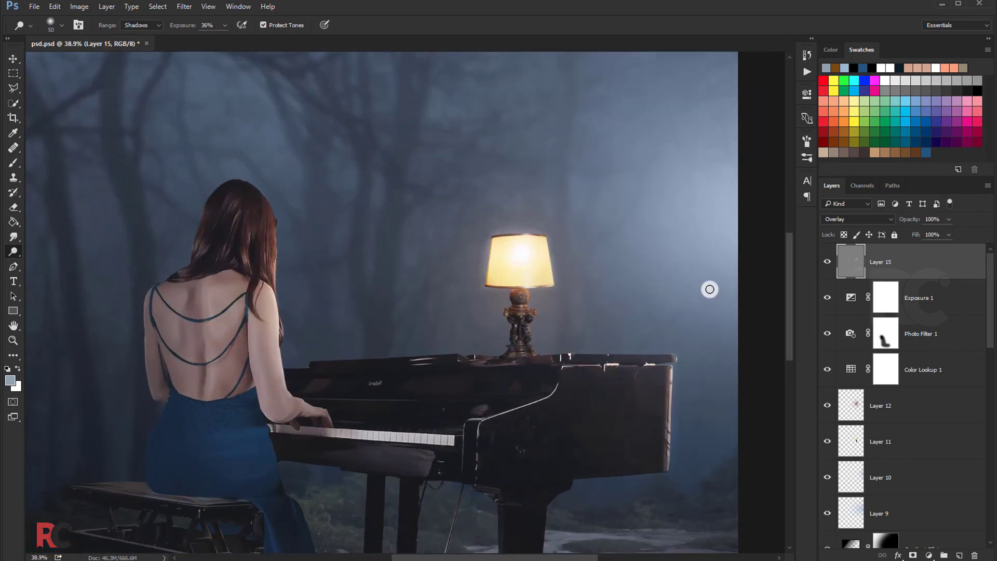
{"action": "scroll", "coordinate": [528, 275], "scroll_direction": "down", "scroll_amount": 2}
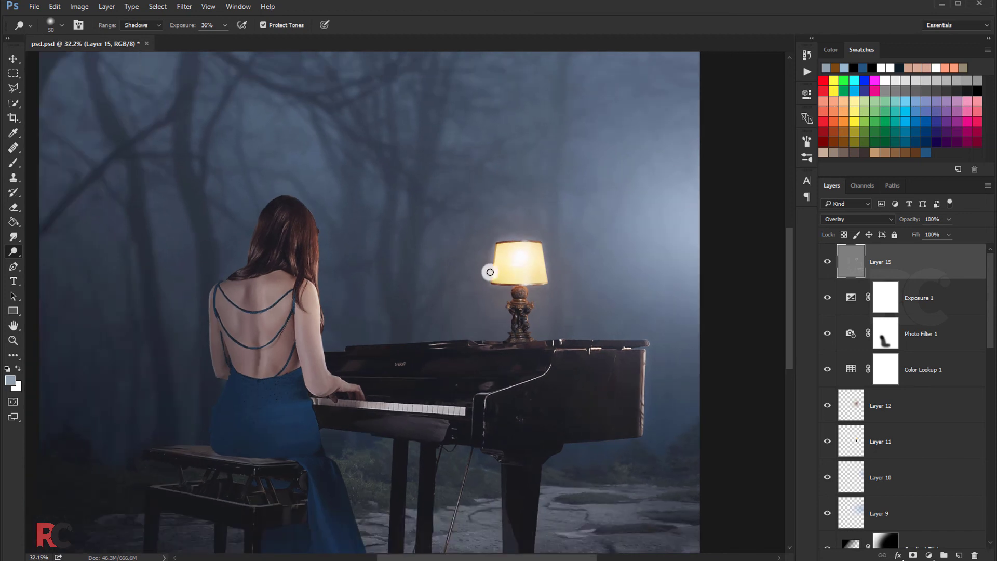
{"action": "scroll", "coordinate": [490, 272], "scroll_direction": "down", "scroll_amount": 6}
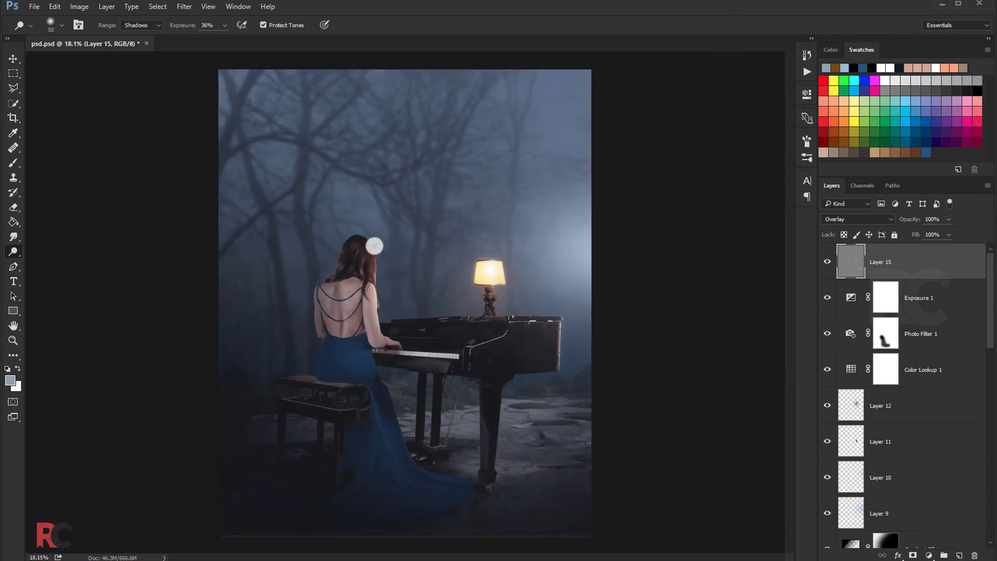
{"action": "scroll", "coordinate": [374, 245], "scroll_direction": "down", "scroll_amount": 1}
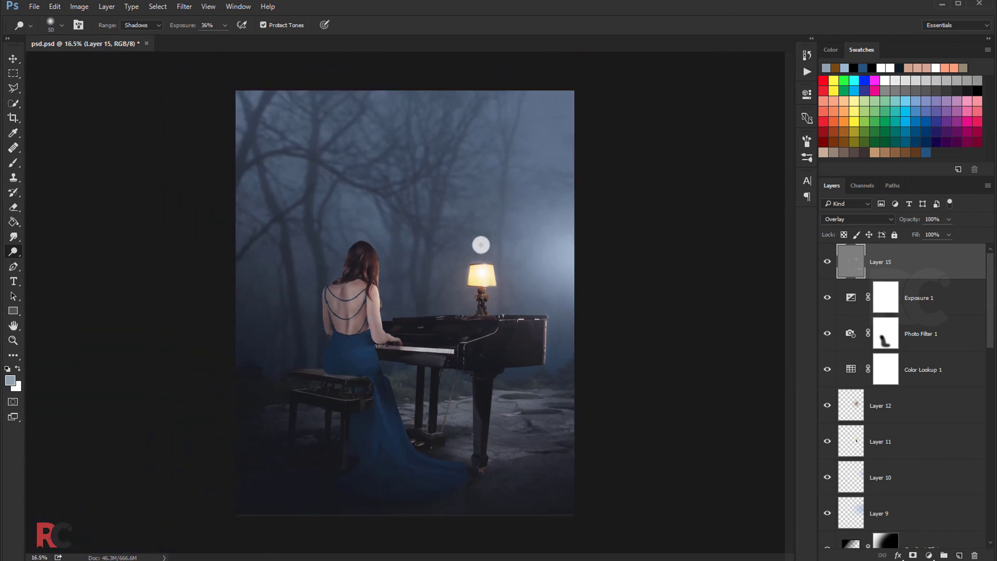
Step: Lower Layer 15's opacity to 92% and zoom in on the lamp
{"action": "left_click", "coordinate": [948, 219]}
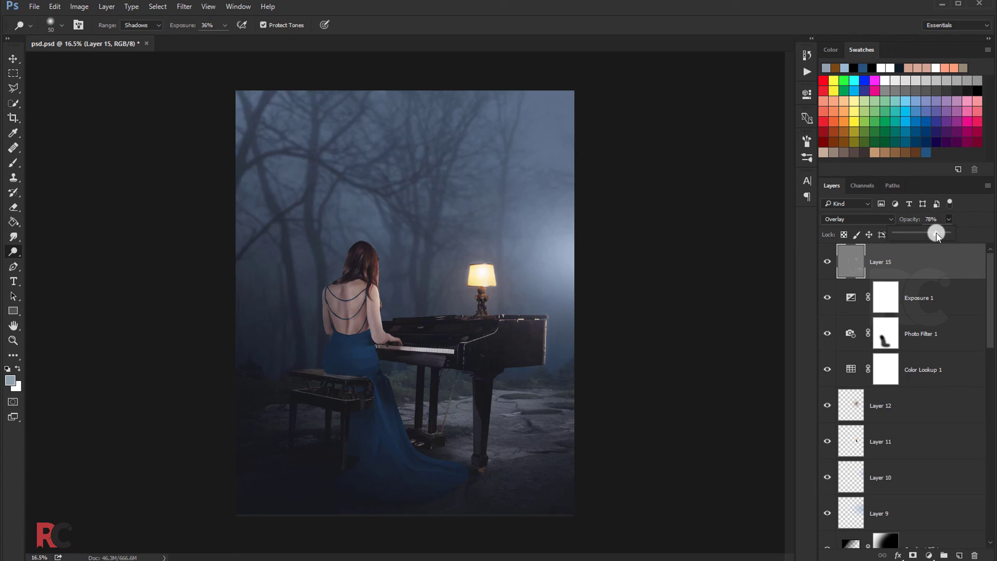
{"action": "left_click_drag", "start_coordinate": [934, 232], "coordinate": [939, 233]}
{"action": "left_click", "coordinate": [828, 262]}
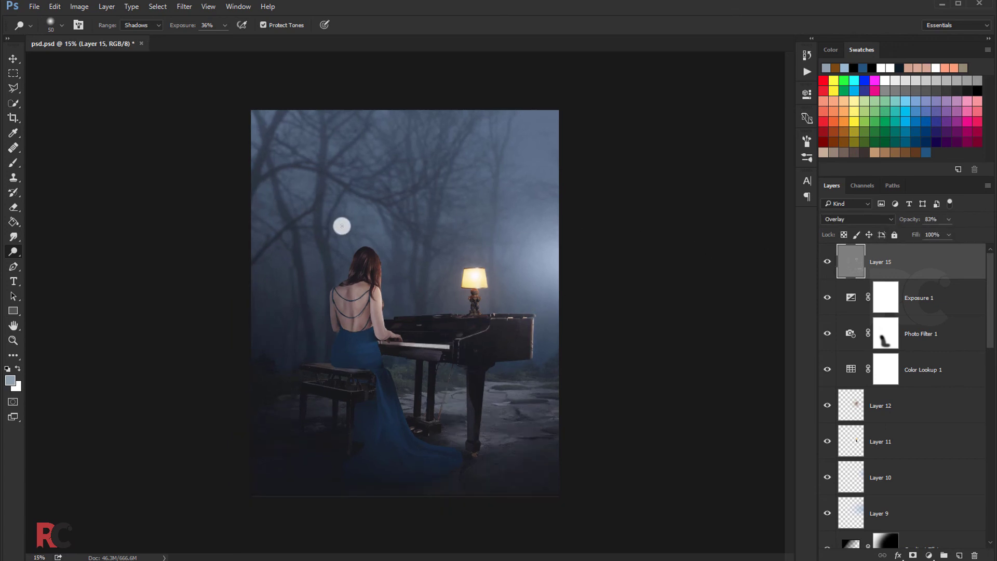
{"action": "key", "text": "ctrl+plus"}
{"action": "scroll", "coordinate": [341, 226], "scroll_direction": "up", "scroll_amount": 2}
{"action": "scroll", "coordinate": [563, 282], "scroll_direction": "up", "scroll_amount": 2}
{"action": "scroll", "coordinate": [711, 282], "scroll_direction": "up", "scroll_amount": 2}
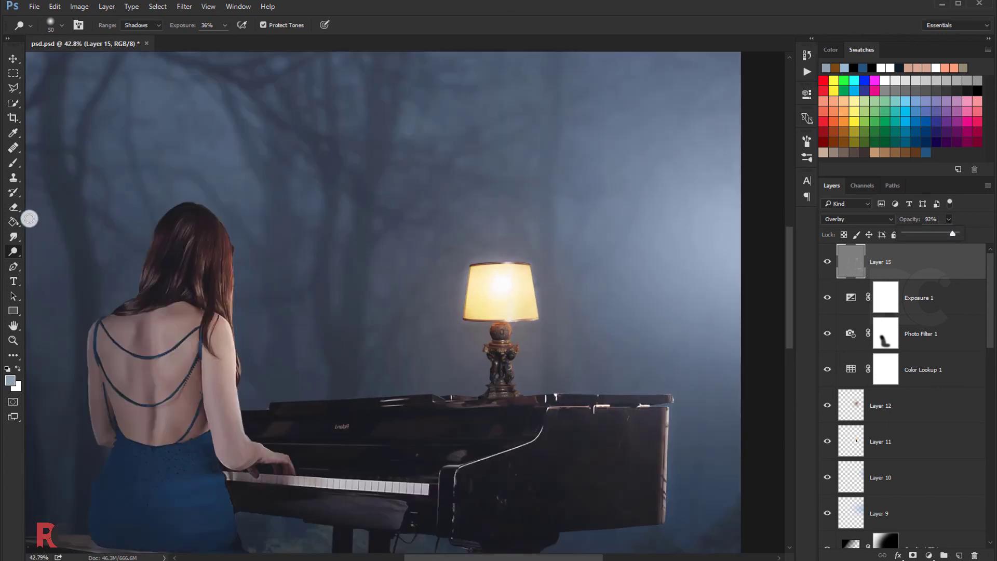
Step: Softly erase some glow around the lampshade with a 35% opacity eraser
{"action": "left_click", "coordinate": [14, 206]}
{"action": "left_click_drag", "start_coordinate": [501, 284], "coordinate": [486, 235]}
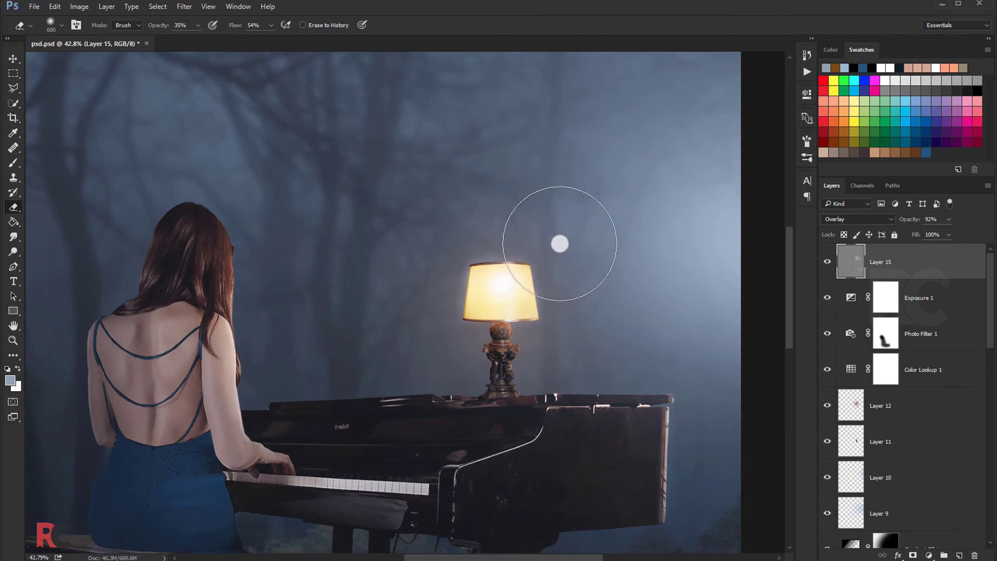
{"action": "left_click_drag", "start_coordinate": [487, 235], "coordinate": [108, 137]}
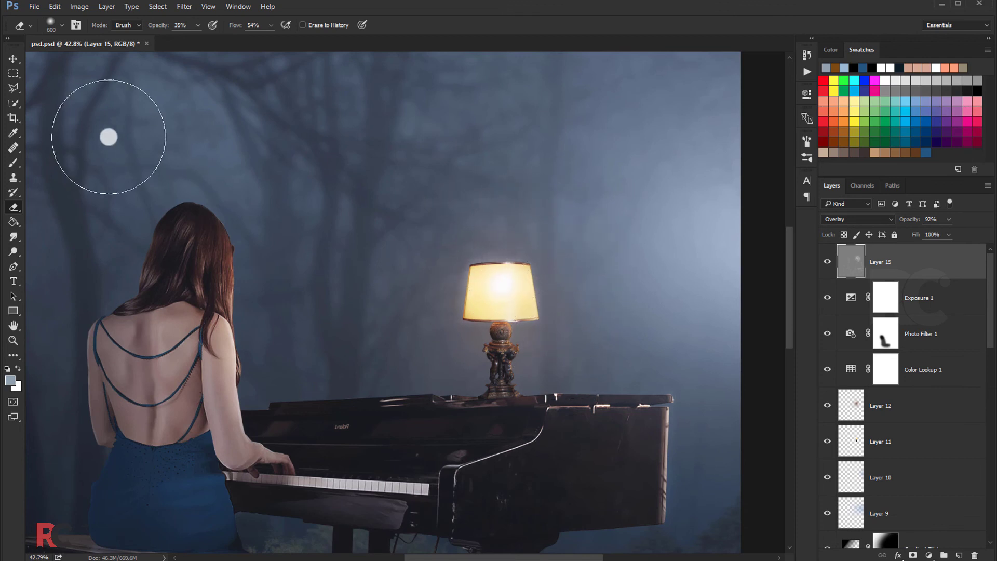
{"action": "left_click", "coordinate": [13, 59]}
{"action": "scroll", "coordinate": [285, 156], "scroll_direction": "down", "scroll_amount": 1}
{"action": "scroll", "coordinate": [285, 156], "scroll_direction": "down", "scroll_amount": 1}
{"action": "scroll", "coordinate": [290, 161], "scroll_direction": "down", "scroll_amount": 2}
Step: Stamp all visible layers into Layer 16 and apply Camera Raw Clarity +15
{"action": "scroll", "coordinate": [289, 161], "scroll_direction": "down", "scroll_amount": 1}
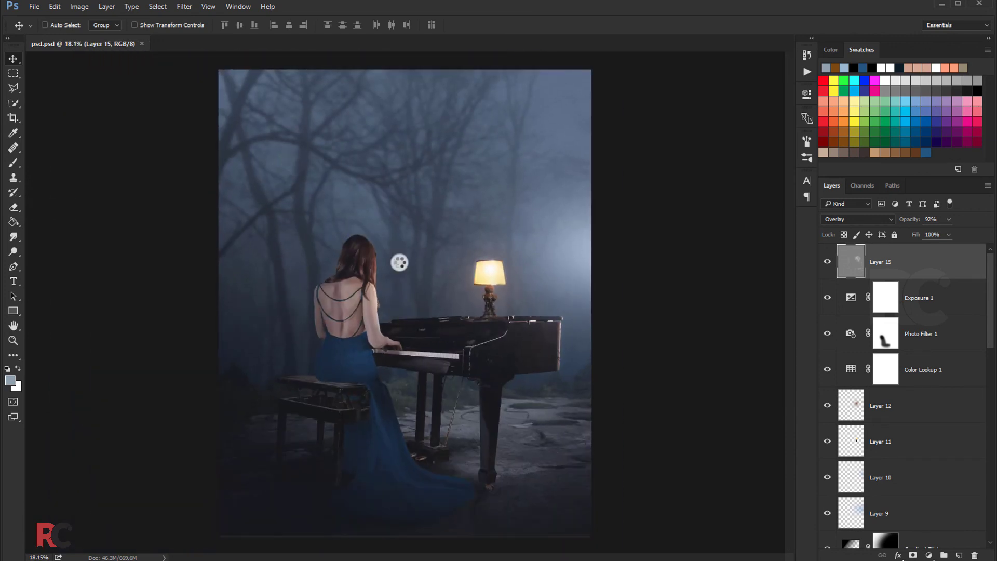
{"action": "key", "text": "ctrl+shift+alt+e"}
{"action": "left_click", "coordinate": [186, 7]}
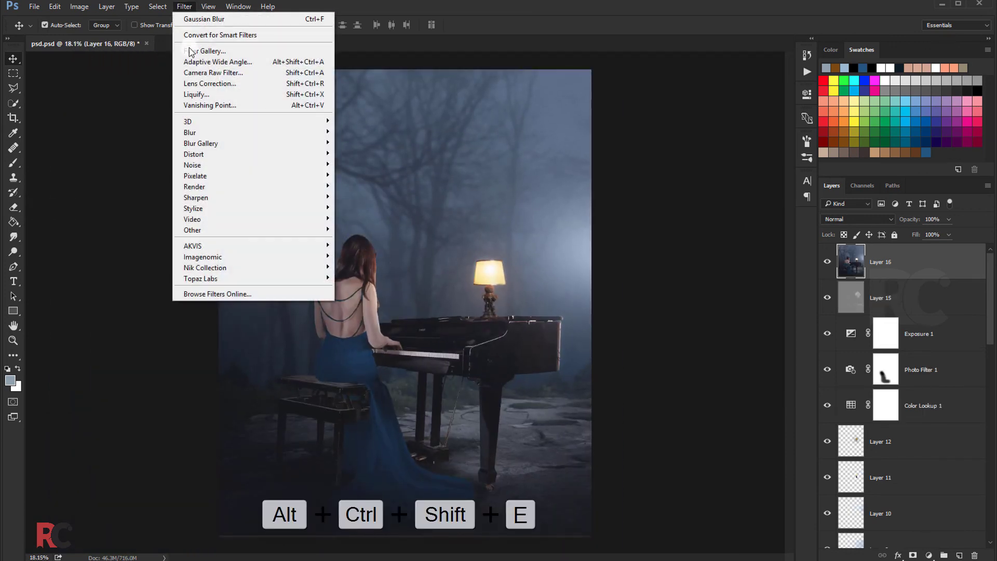
{"action": "left_click", "coordinate": [224, 72]}
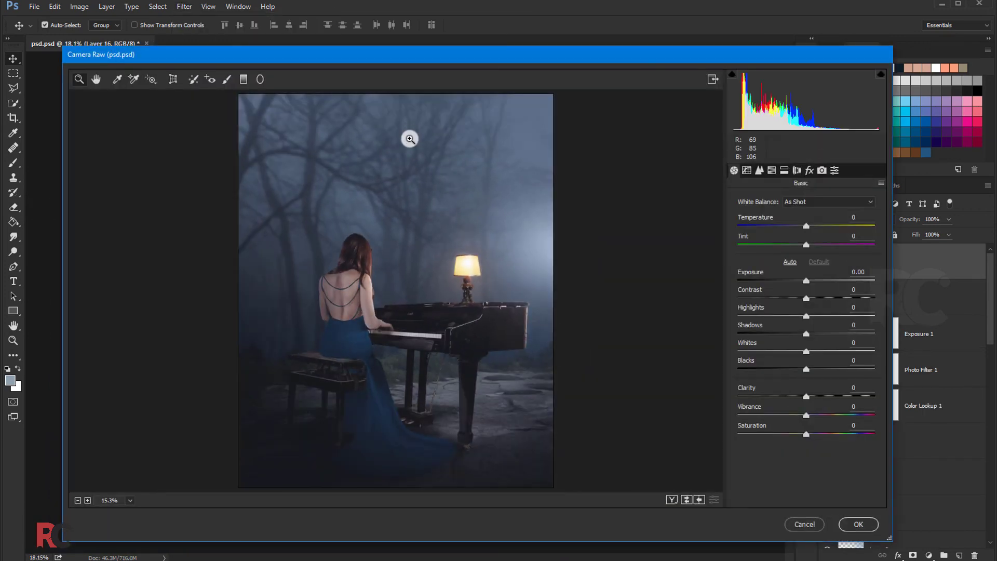
{"action": "left_click_drag", "start_coordinate": [807, 398], "coordinate": [816, 398]}
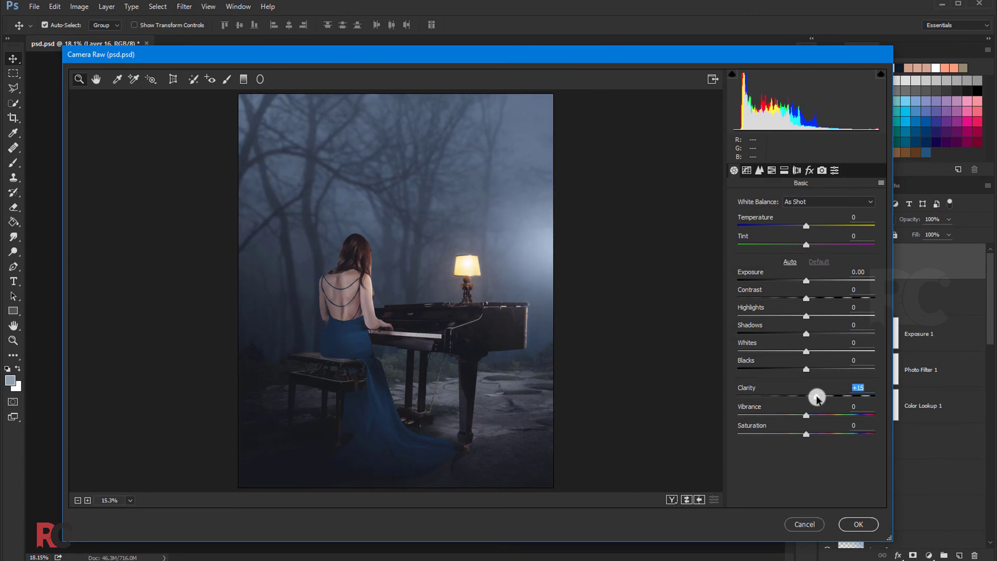
{"action": "left_click", "coordinate": [849, 522]}
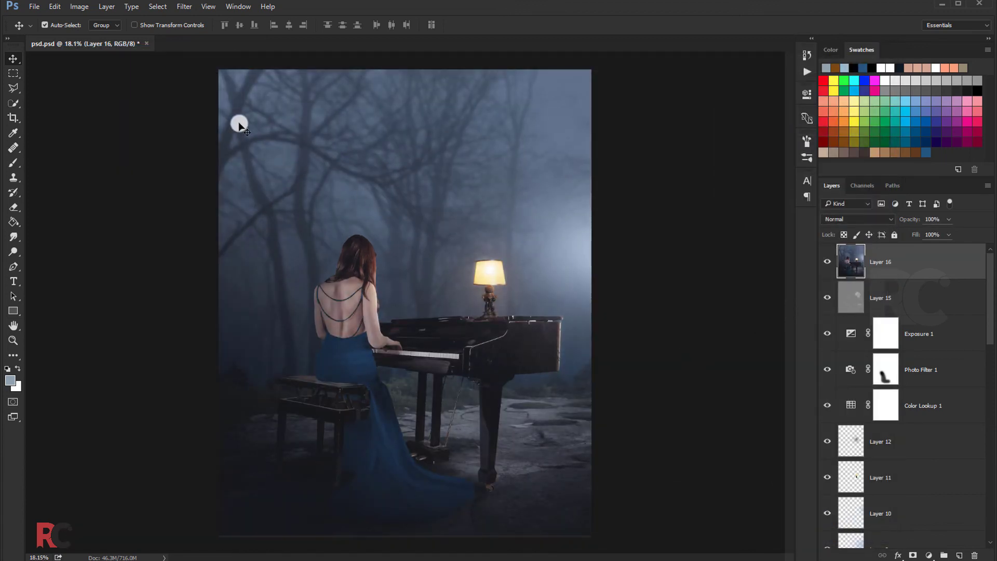
Step: Apply Color Efex Pro 4 Cross Processing with method L03 at 20% strength
{"action": "left_click", "coordinate": [185, 6]}
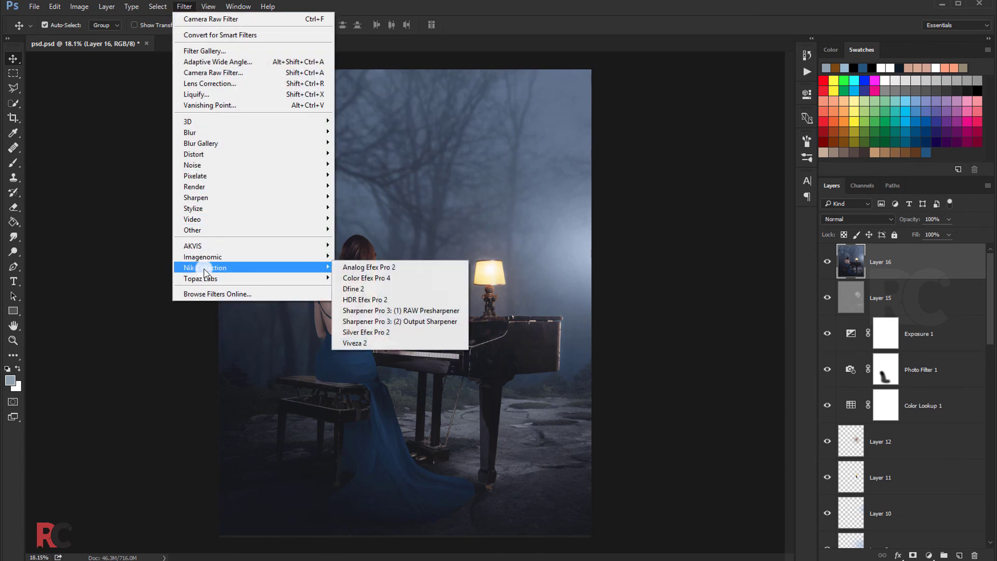
{"action": "left_click", "coordinate": [366, 278]}
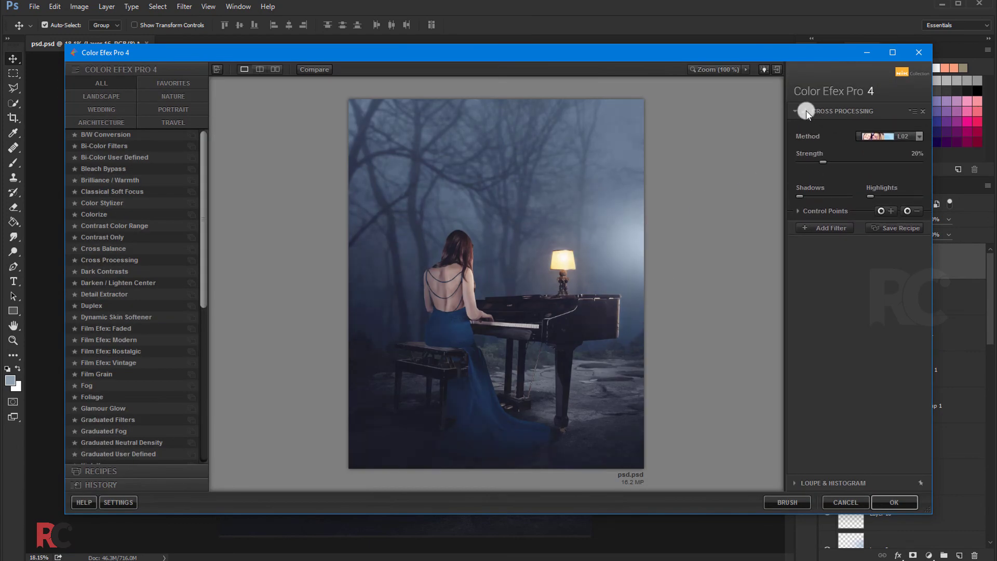
{"action": "left_click", "coordinate": [863, 137]}
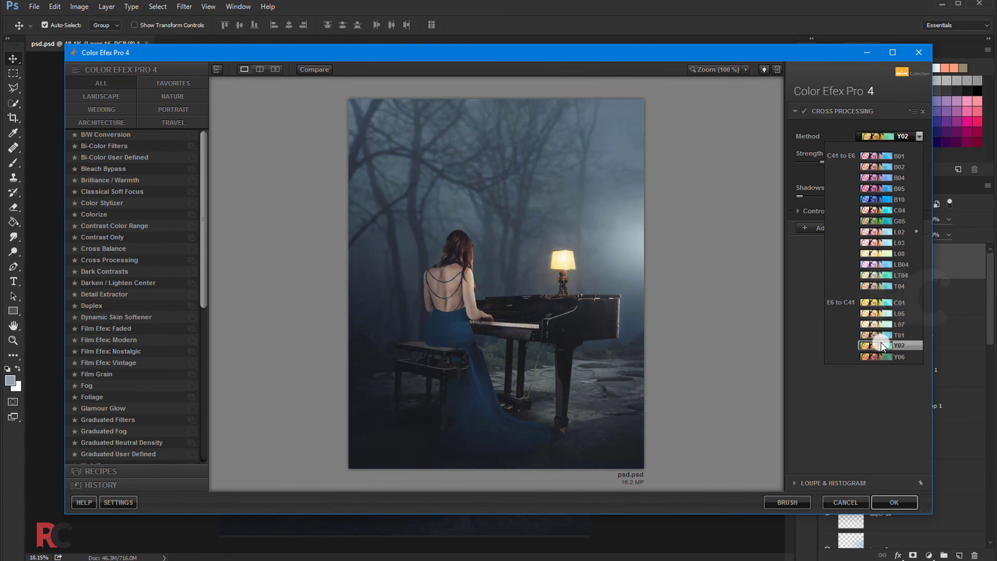
{"action": "left_click", "coordinate": [878, 242]}
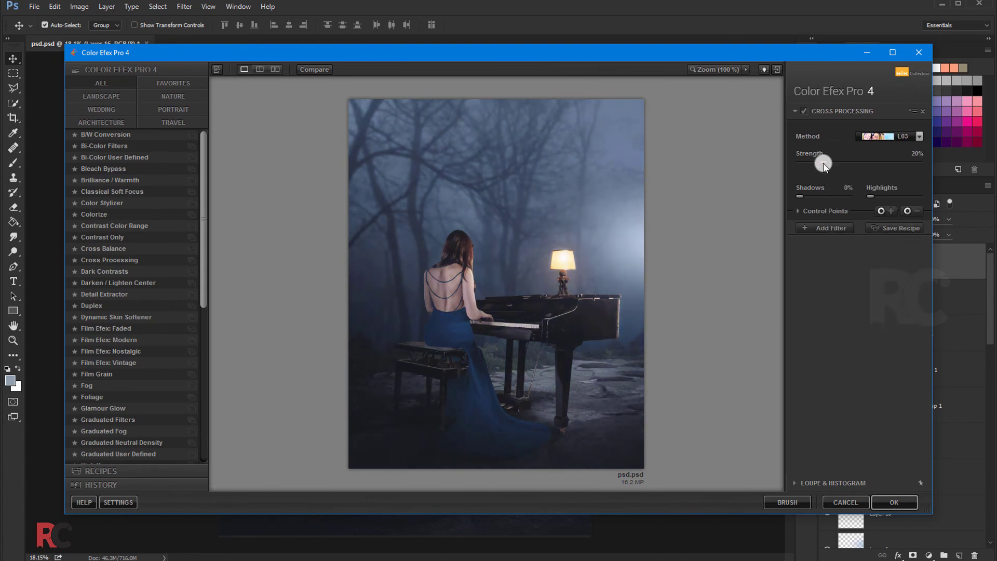
{"action": "left_click", "coordinate": [803, 112]}
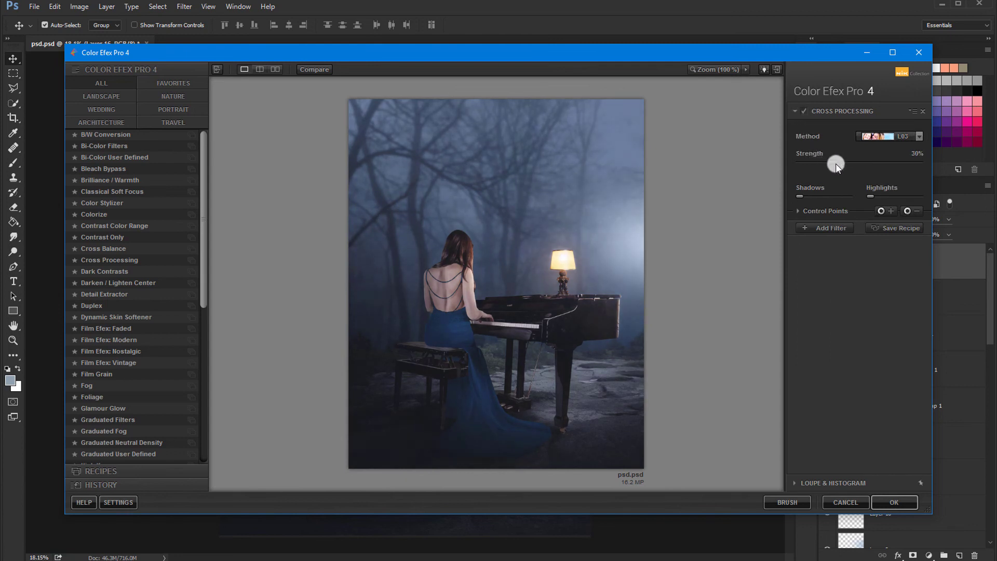
{"action": "mouse_move", "coordinate": [853, 165]}
{"action": "left_mouse_down"}
{"action": "mouse_move", "coordinate": [804, 170]}
{"action": "mouse_move", "coordinate": [823, 166]}
{"action": "left_mouse_up"}
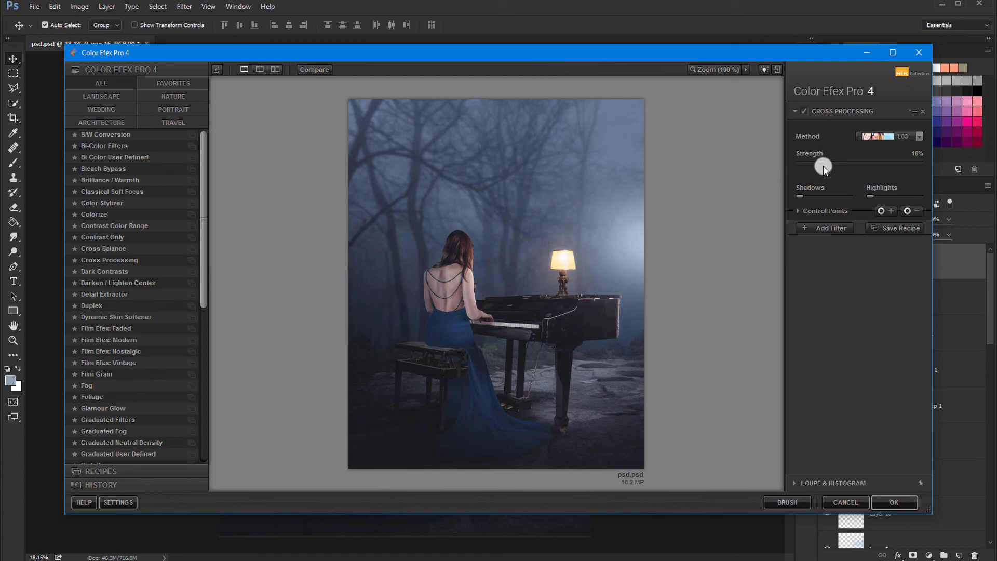
{"action": "left_click", "coordinate": [807, 110]}
{"action": "left_click", "coordinate": [891, 502]}
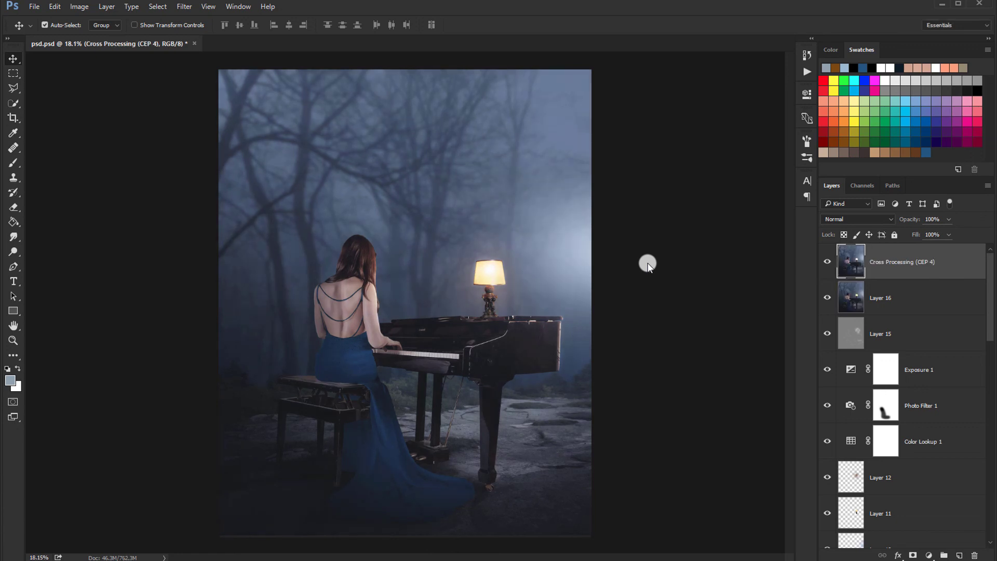
Step: Add a Turquoise-Sepia Color Lookup adjustment layer and lower its opacity to about 36%
{"action": "left_click", "coordinate": [827, 262]}
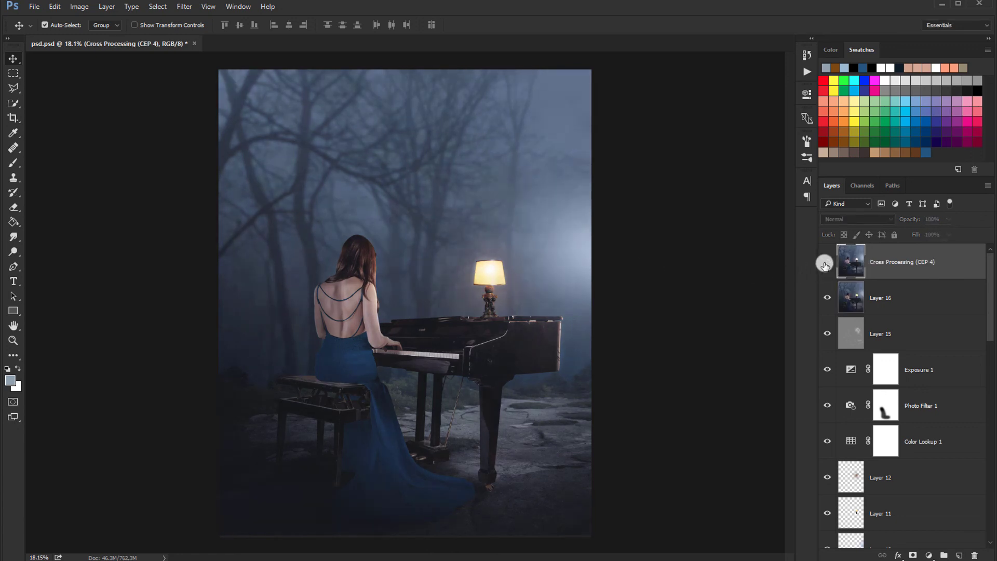
{"action": "left_click", "coordinate": [827, 261]}
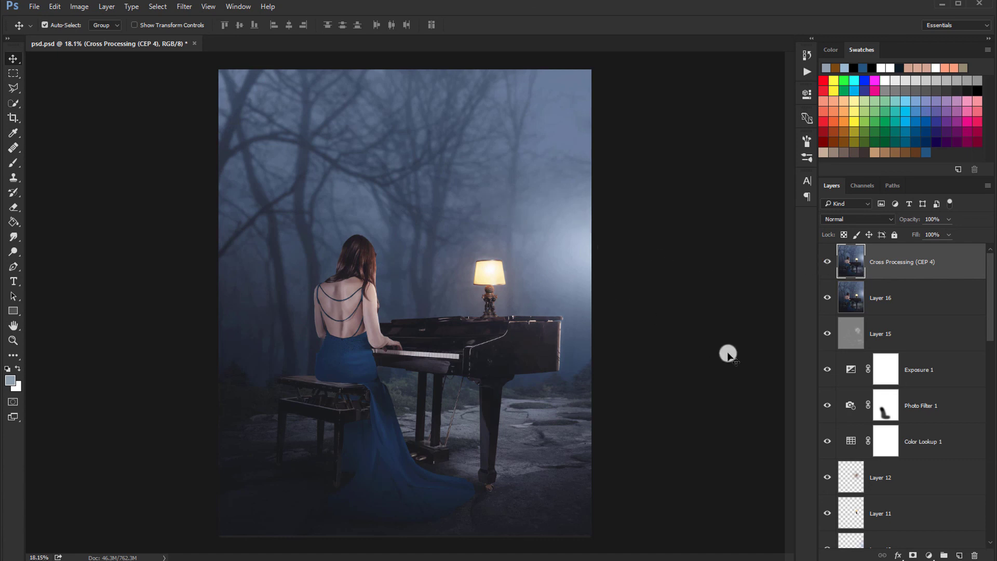
{"action": "left_click", "coordinate": [929, 555]}
{"action": "left_click", "coordinate": [921, 475]}
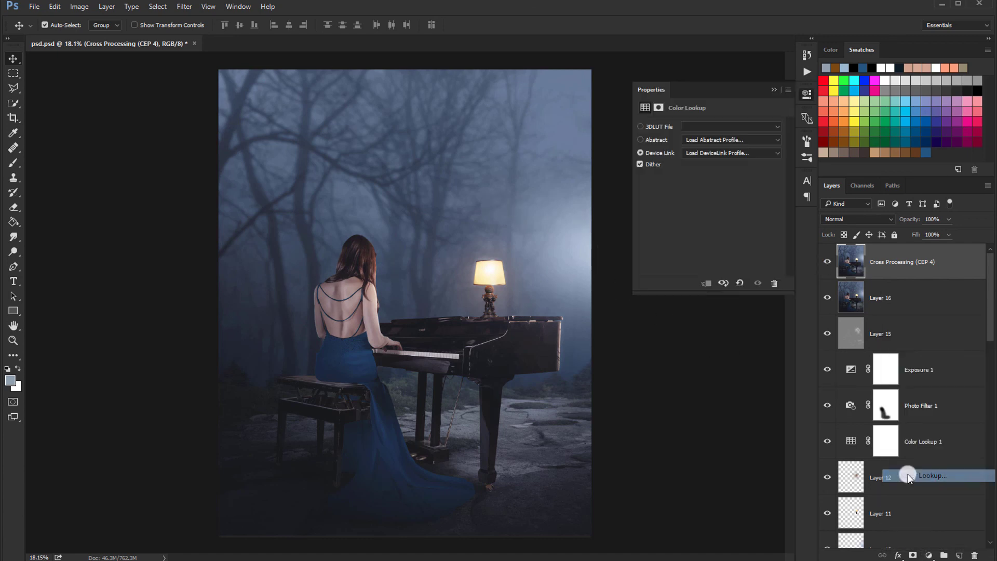
{"action": "left_click", "coordinate": [700, 141]}
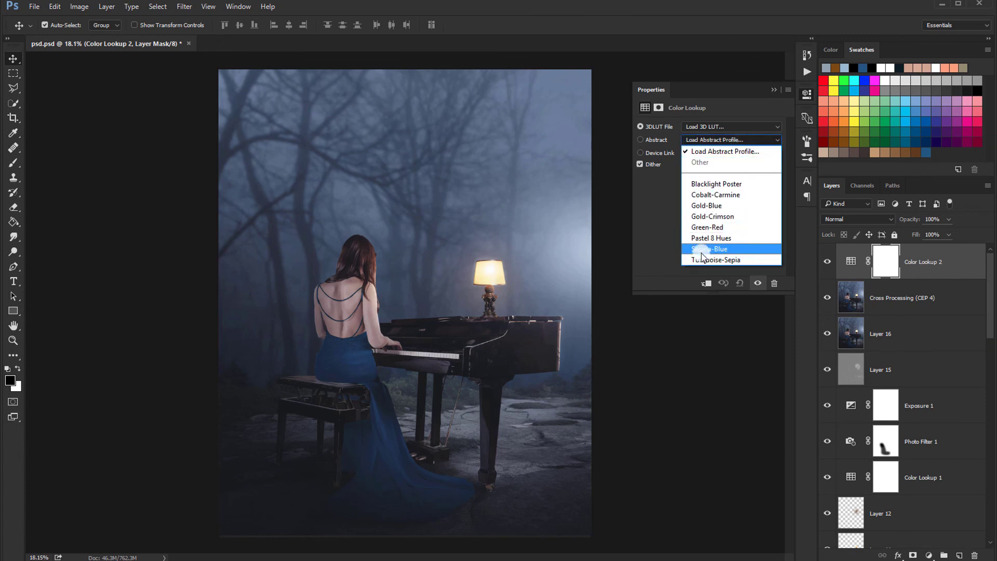
{"action": "left_click", "coordinate": [701, 259]}
{"action": "left_click", "coordinate": [771, 94]}
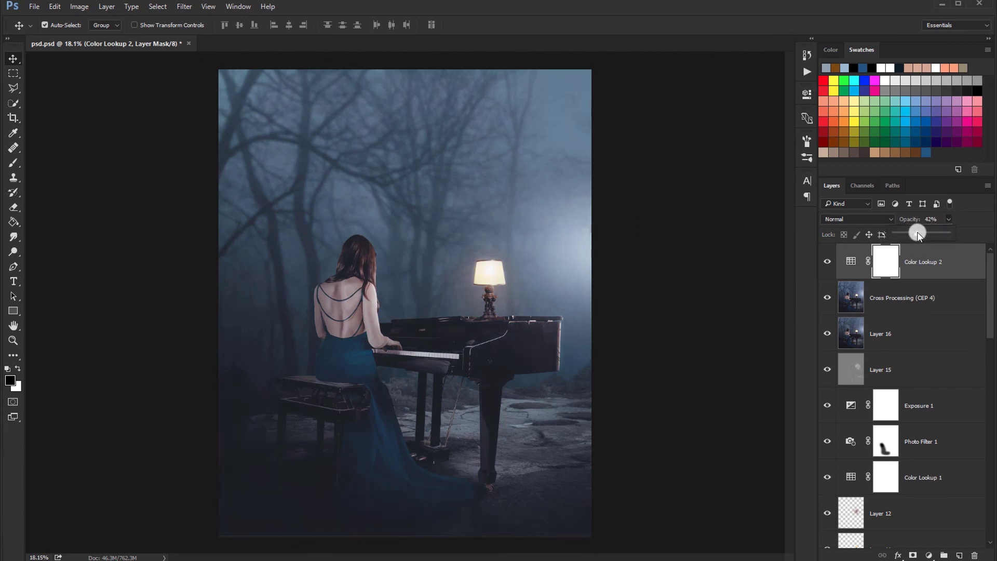
{"action": "left_click_drag", "start_coordinate": [917, 235], "coordinate": [914, 235]}
{"action": "left_click", "coordinate": [829, 261]}
Step: Stamp visible layers into Layer 17, duplicate it, and blend the copy as Linear Light
{"action": "key", "text": "ctrl+alt+shift+e"}
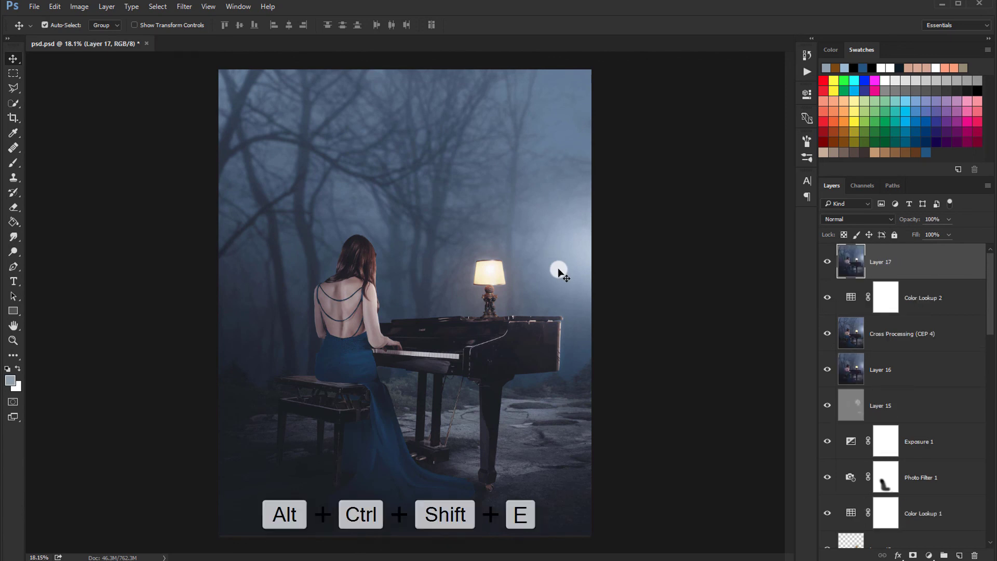
{"action": "key", "text": "ctrl+j"}
{"action": "left_click", "coordinate": [857, 219]}
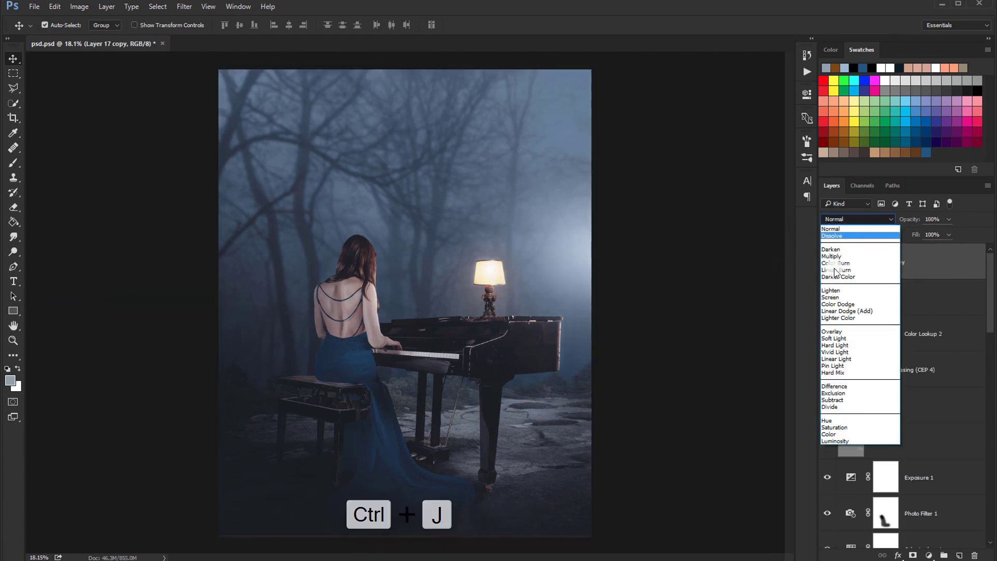
{"action": "left_click", "coordinate": [837, 357]}
Step: Sharpen the copy with a High Pass filter at 0.9-pixel radius
{"action": "left_click", "coordinate": [185, 7]}
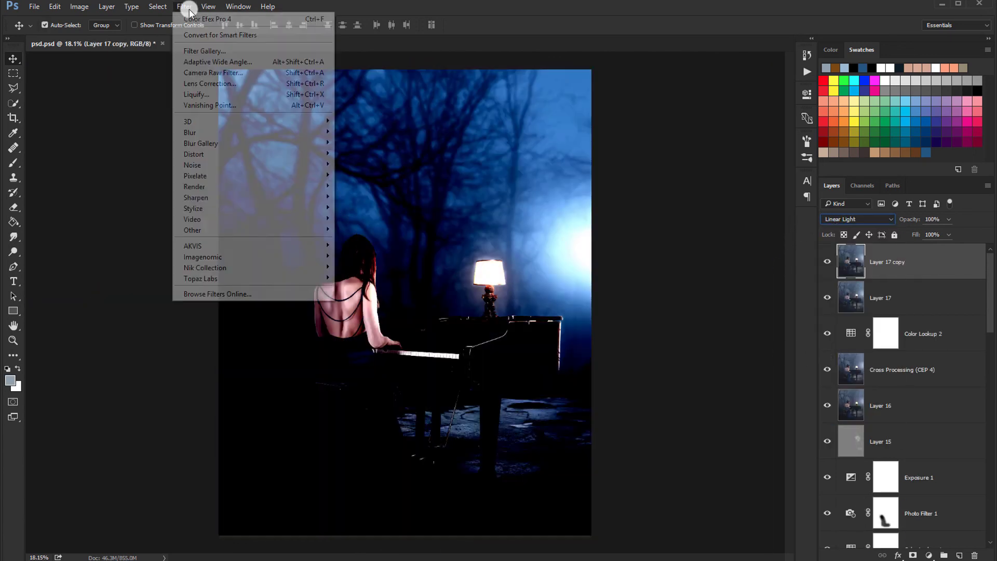
{"action": "left_click", "coordinate": [359, 241]}
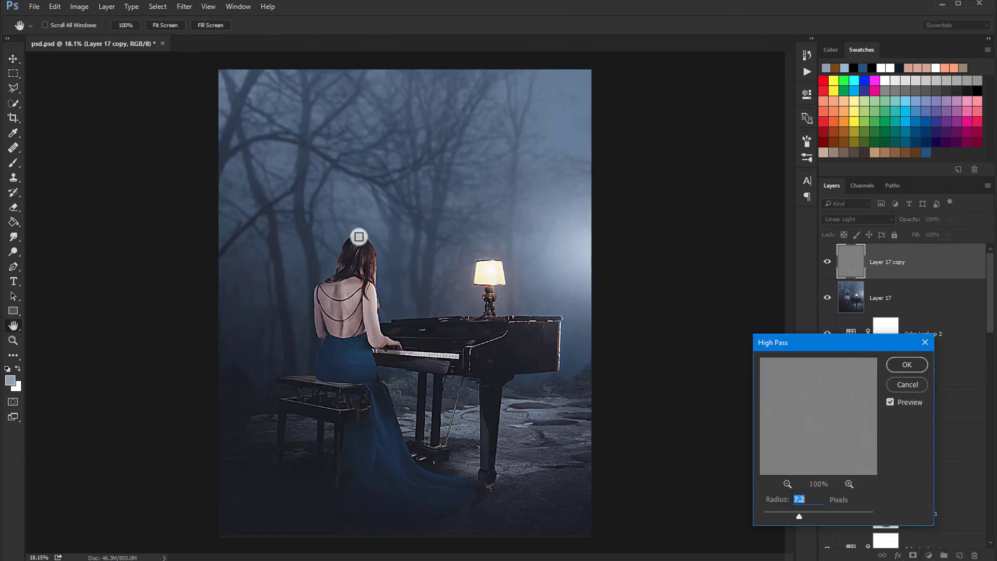
{"action": "scroll", "coordinate": [415, 310], "scroll_direction": "up", "scroll_amount": 1}
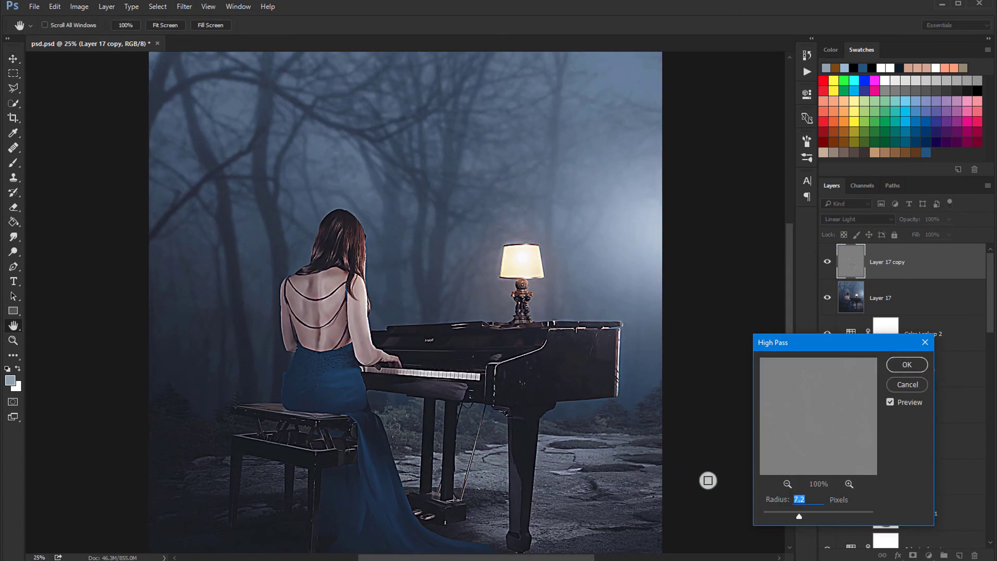
{"action": "left_click_drag", "start_coordinate": [799, 515], "coordinate": [708, 518]}
{"action": "left_click_drag", "start_coordinate": [511, 439], "coordinate": [511, 341]}
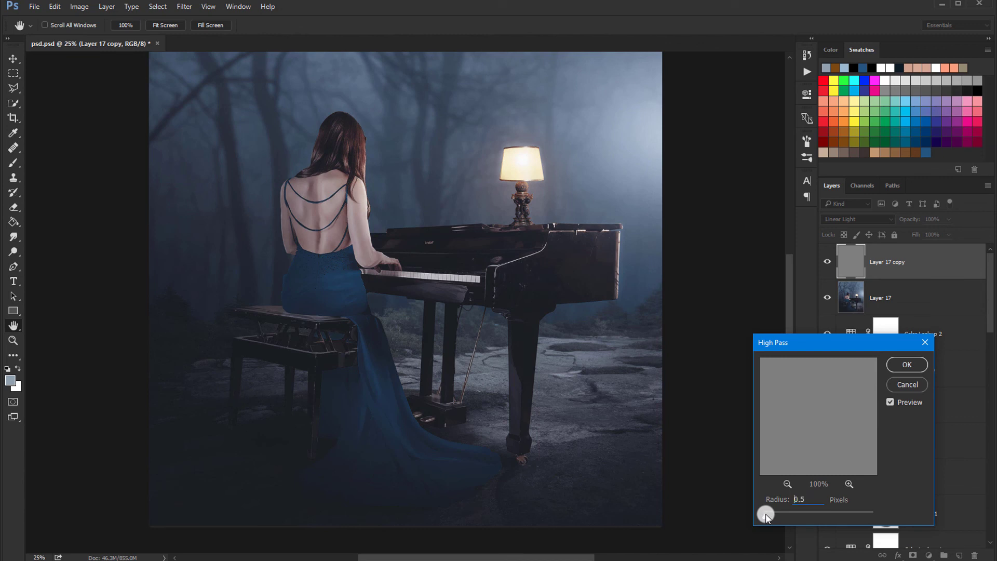
{"action": "left_click", "coordinate": [889, 366]}
{"action": "left_click", "coordinate": [14, 206]}
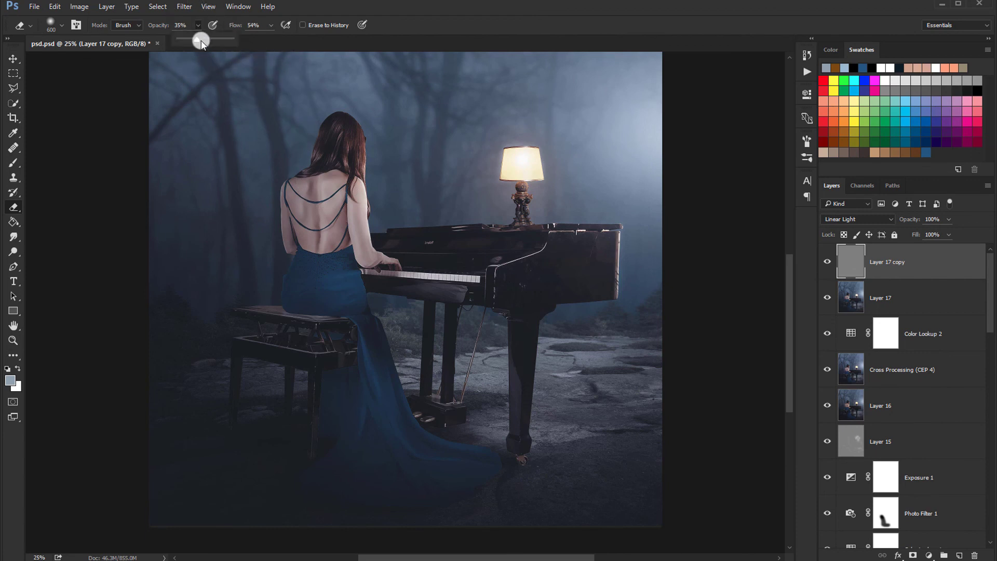
Step: Erase sharpening from the woman's back, piano legs and lower dress at 93% eraser flow
{"action": "left_click", "coordinate": [270, 26]}
{"action": "left_click_drag", "start_coordinate": [283, 39], "coordinate": [296, 39]}
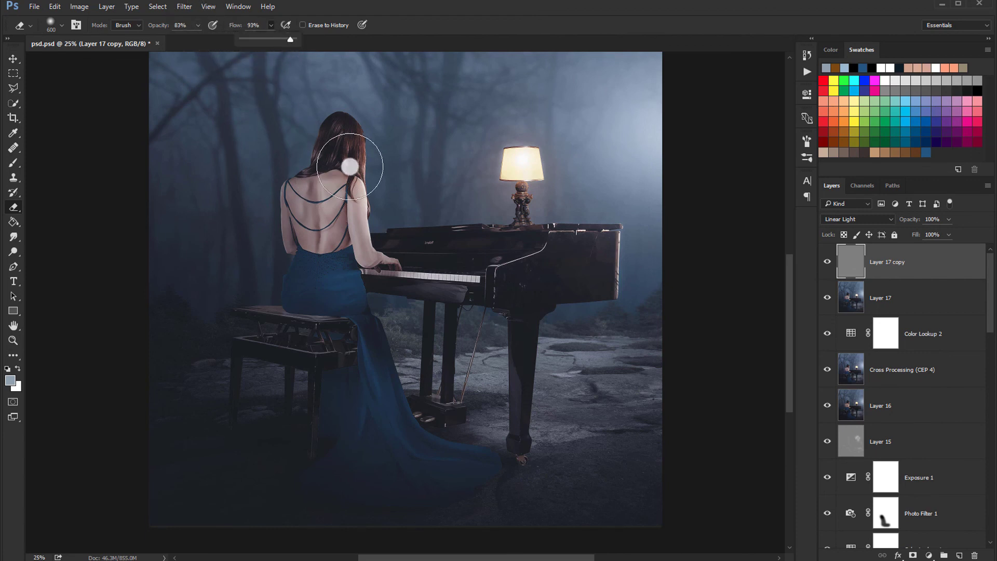
{"action": "mouse_move", "coordinate": [345, 166]}
{"action": "left_mouse_down"}
{"action": "mouse_move", "coordinate": [345, 200]}
{"action": "mouse_move", "coordinate": [378, 267]}
{"action": "mouse_move", "coordinate": [301, 256]}
{"action": "mouse_move", "coordinate": [238, 313]}
{"action": "mouse_move", "coordinate": [456, 356]}
{"action": "mouse_move", "coordinate": [507, 227]}
{"action": "mouse_move", "coordinate": [598, 265]}
{"action": "left_mouse_up"}
{"action": "key", "text": "bracketleft"}
{"action": "key", "text": "bracketleft"}
{"action": "key", "text": "bracketleft"}
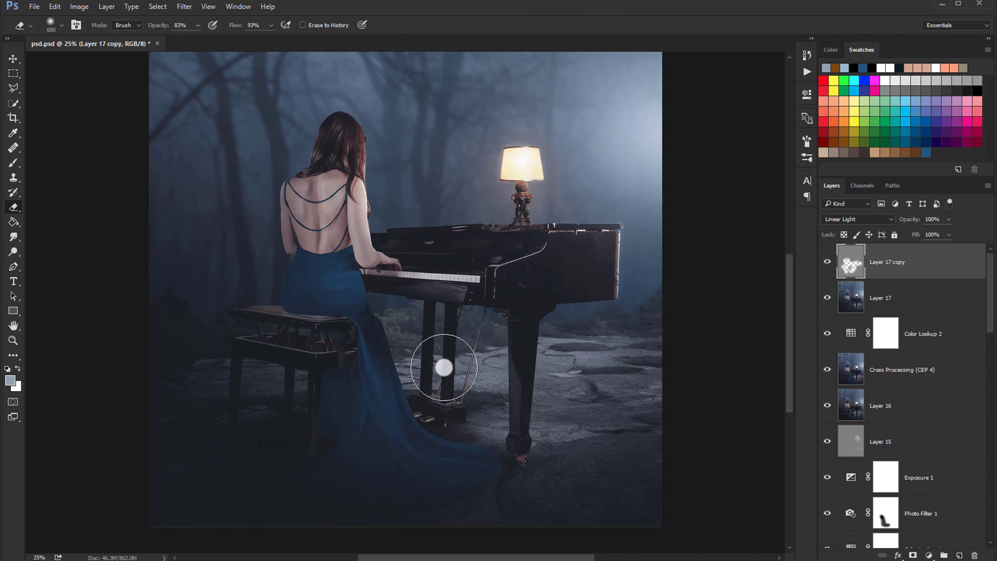
{"action": "key", "text": "bracketleft"}
{"action": "key", "text": "bracketleft"}
{"action": "key", "text": "bracketleft"}
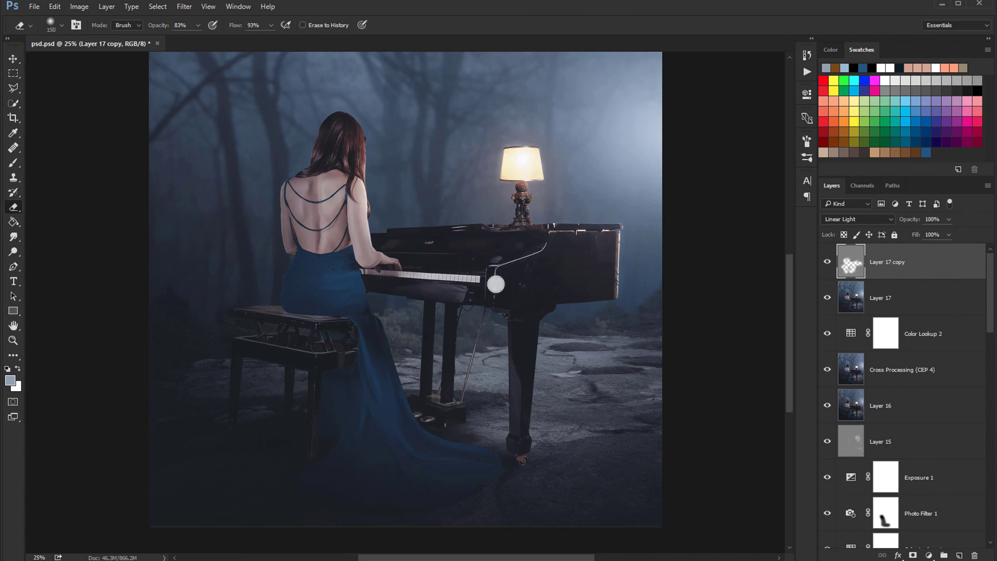
{"action": "key", "text": "bracketright"}
{"action": "key", "text": "bracketright"}
{"action": "key", "text": "bracketright"}
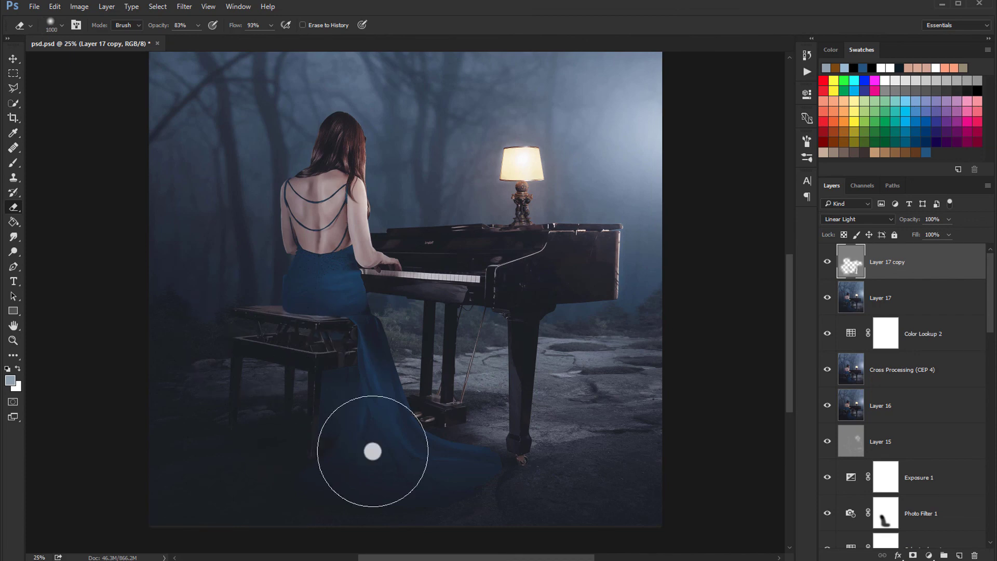
{"action": "key", "text": "ctrl+0"}
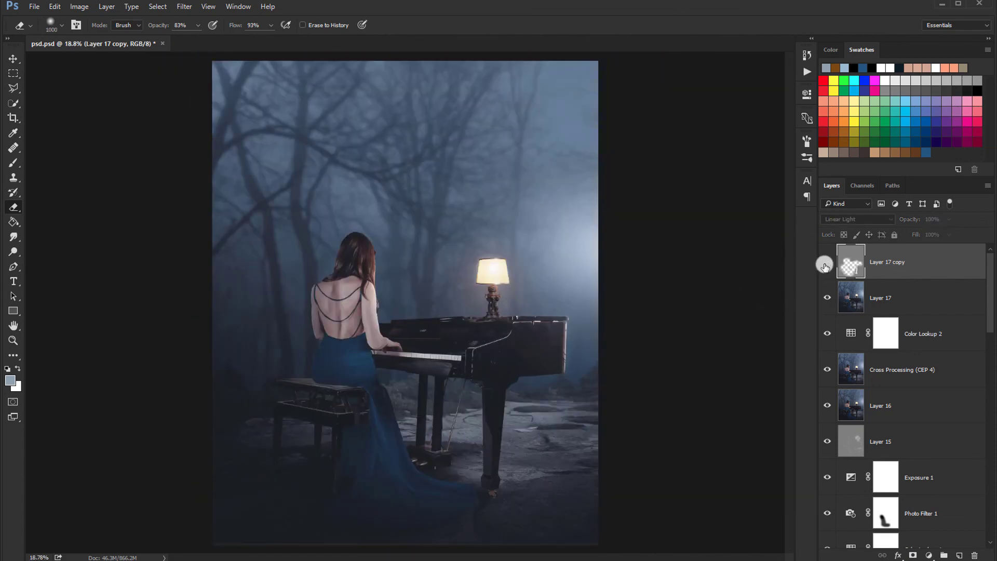
{"action": "key", "text": "v"}
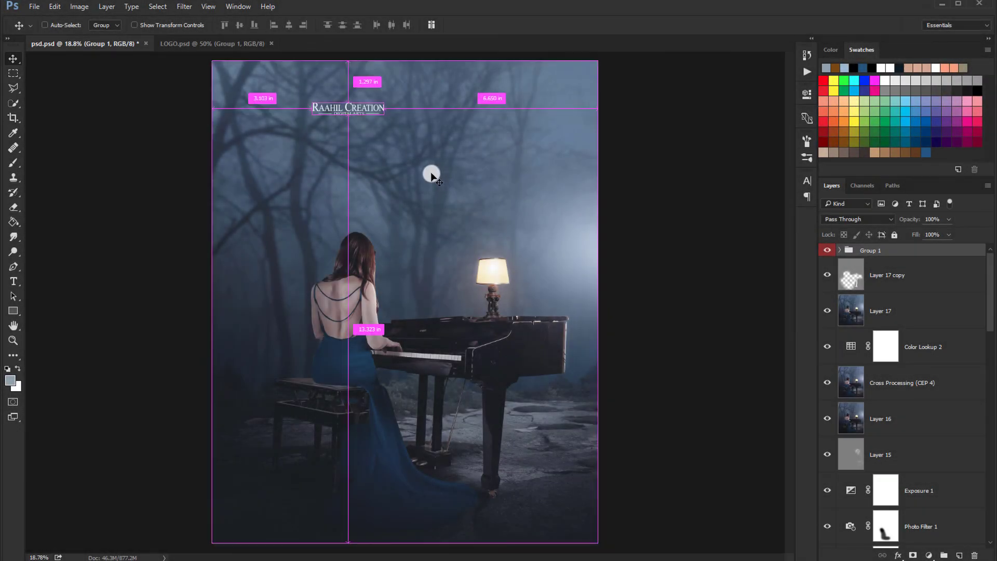
Step: Place the RAAHIL CREATION logo at the top centre and set Group 1 opacity to 70%
{"action": "left_click_drag", "start_coordinate": [372, 111], "coordinate": [441, 91]}
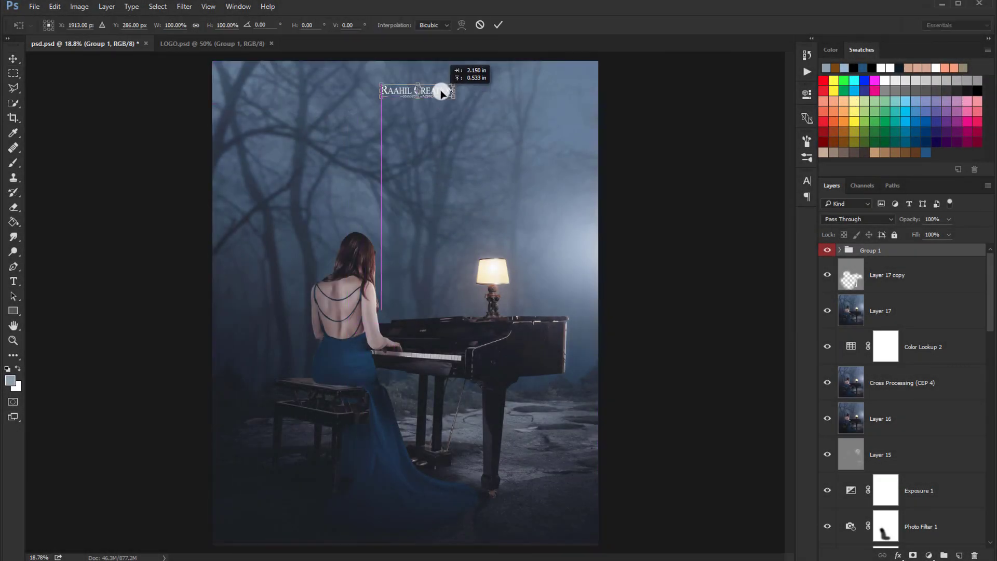
{"action": "left_click", "coordinate": [499, 27]}
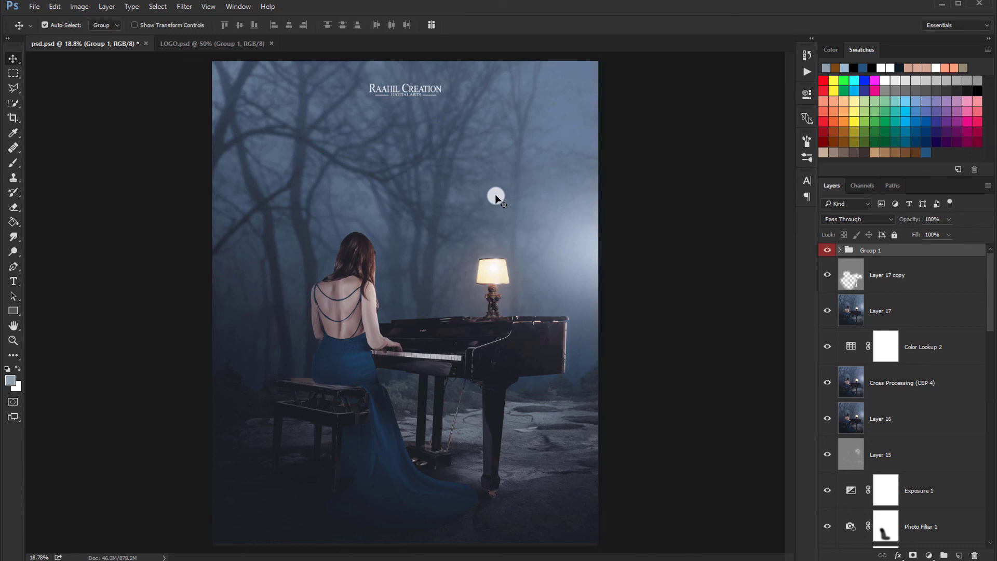
{"action": "key", "text": "shift+Left"}
{"action": "left_click_drag", "start_coordinate": [948, 220], "coordinate": [932, 235]}
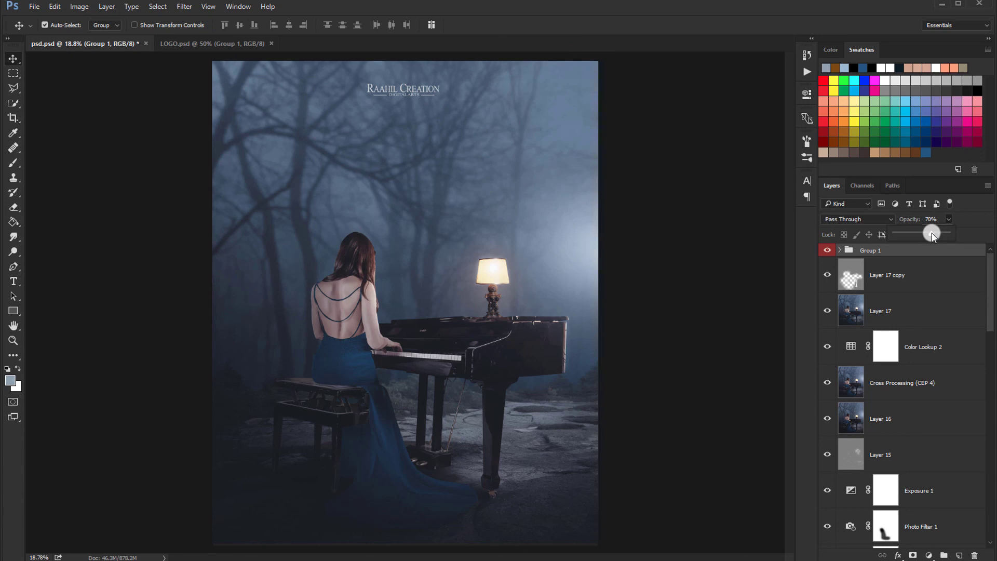
{"action": "left_click", "coordinate": [649, 183]}
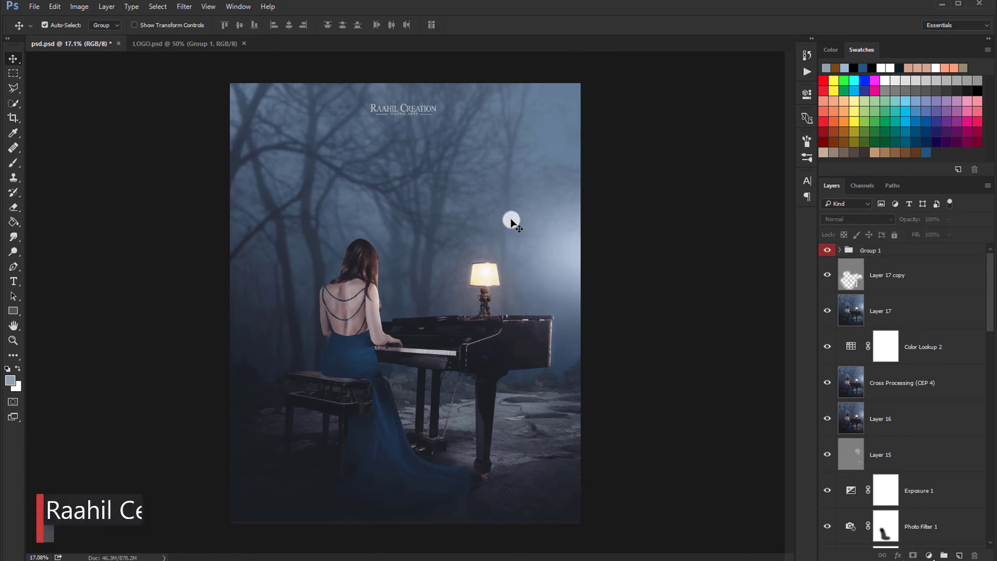
{"action": "scroll", "coordinate": [506, 217], "scroll_direction": "up", "scroll_amount": 2}
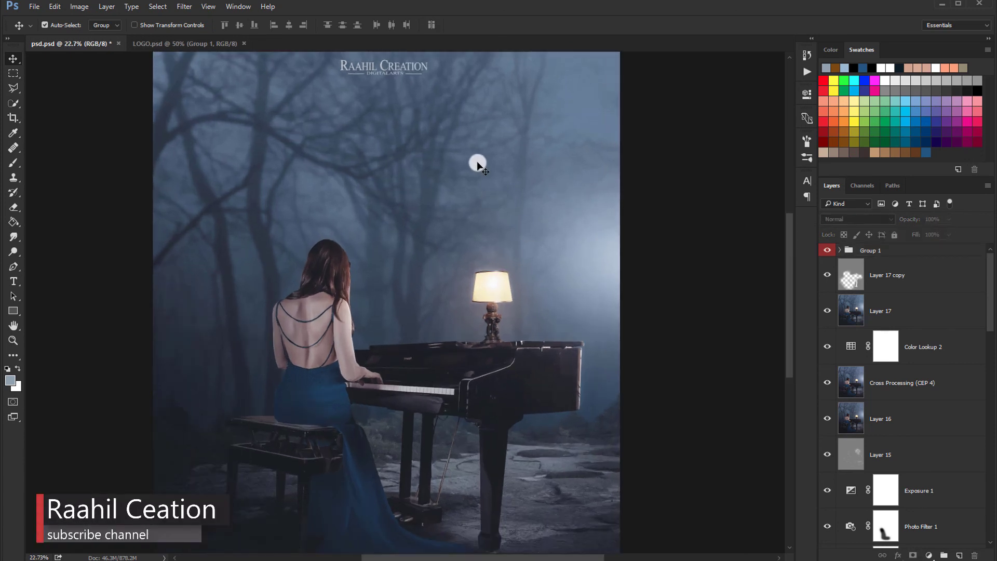
{"action": "scroll", "coordinate": [473, 229], "scroll_direction": "up", "scroll_amount": 2}
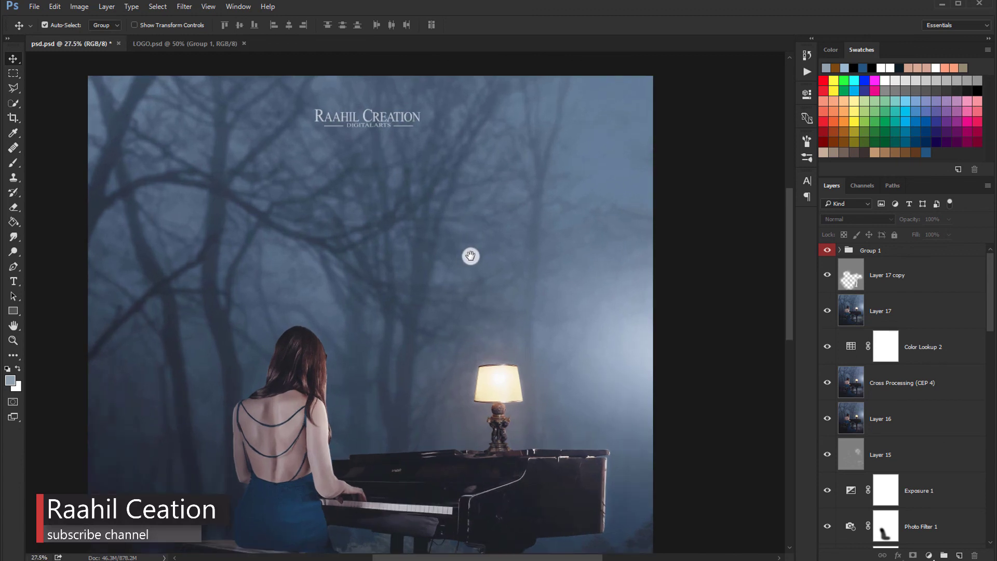
{"action": "left_click_drag", "start_coordinate": [470, 256], "coordinate": [510, 238]}
{"action": "left_click_drag", "start_coordinate": [519, 289], "coordinate": [519, 105]}
{"action": "left_click_drag", "start_coordinate": [501, 309], "coordinate": [511, 252]}
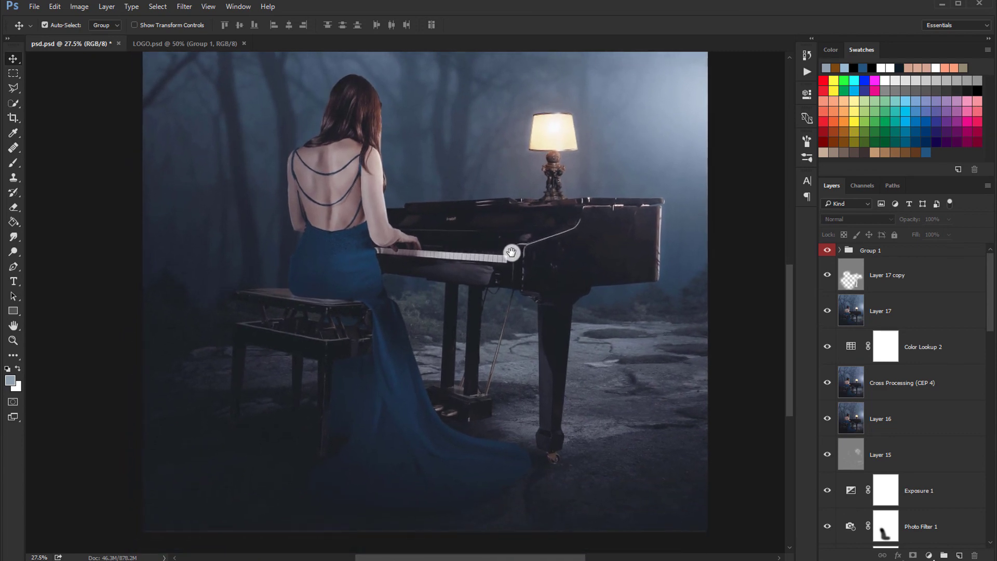